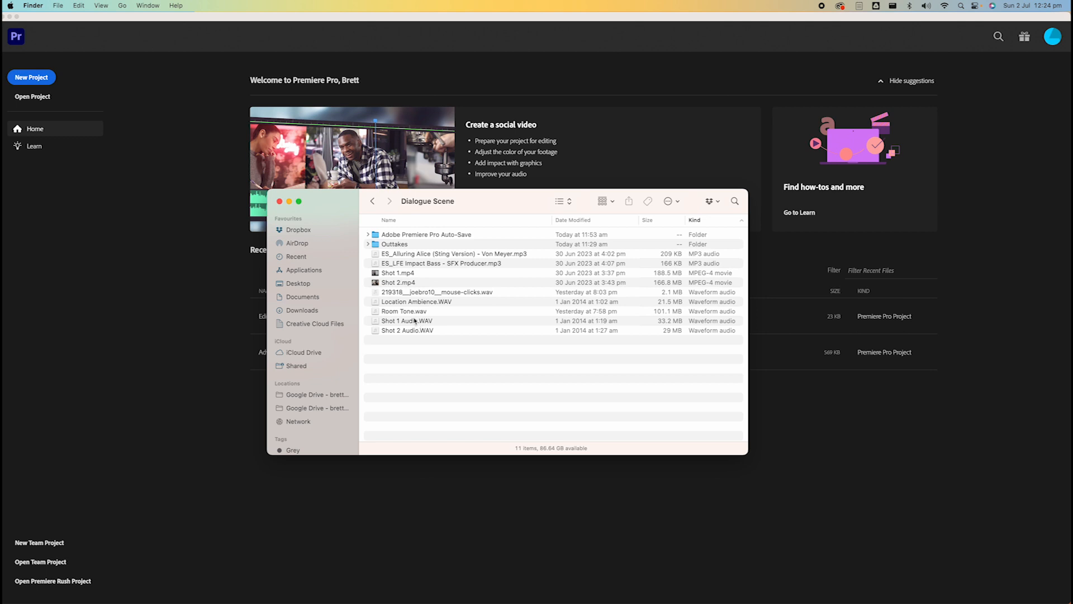
# Step: Start a new Premiere Pro project and name it "Dialogue Scene"
pyautogui.click(189, 234)
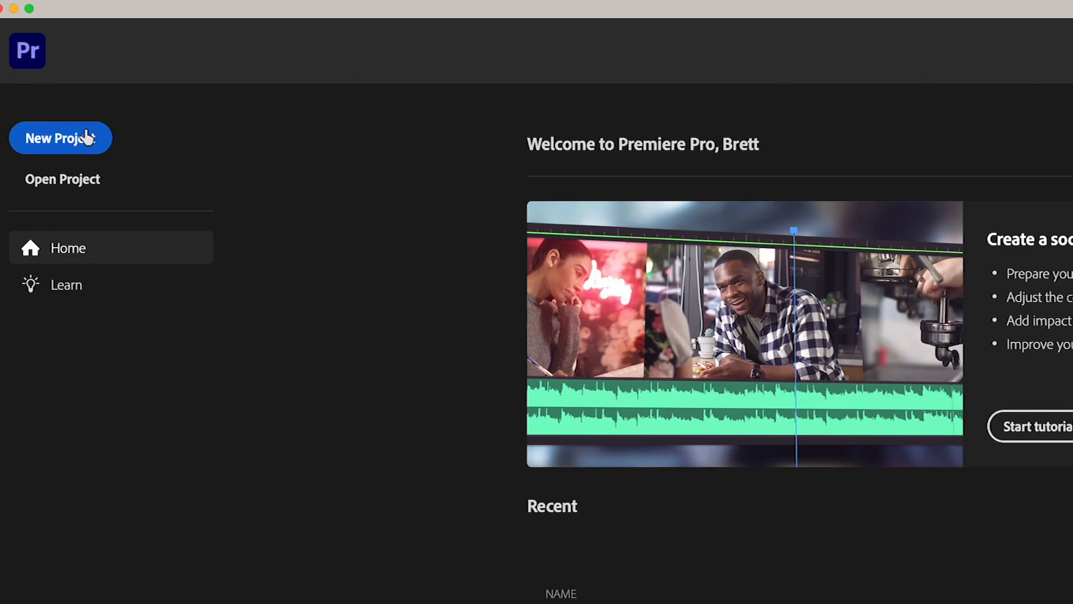
pyautogui.click(87, 137)
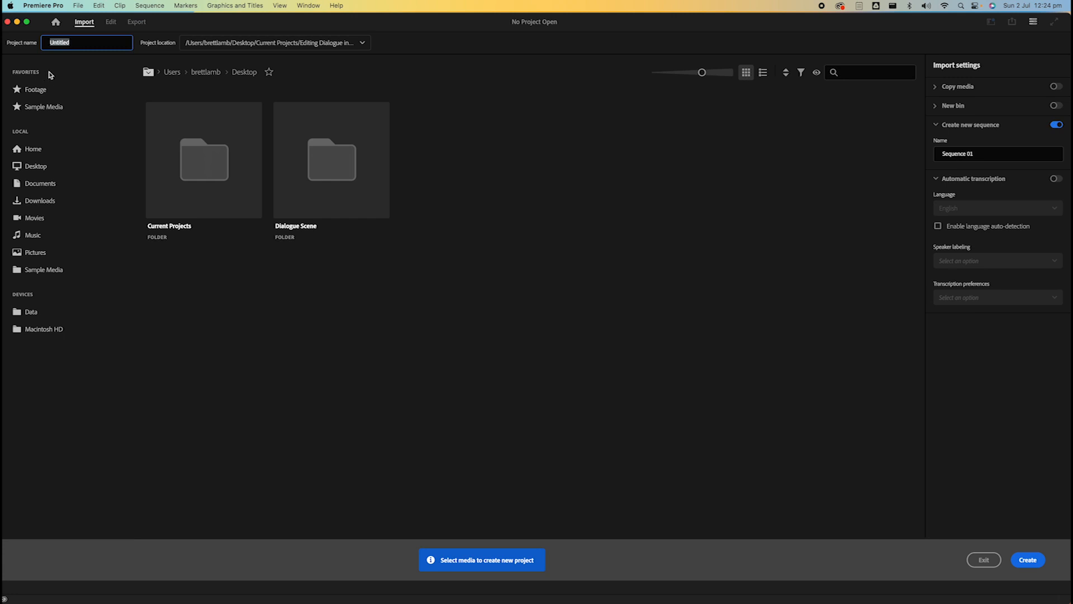
pyautogui.write('Dialogue Sce')
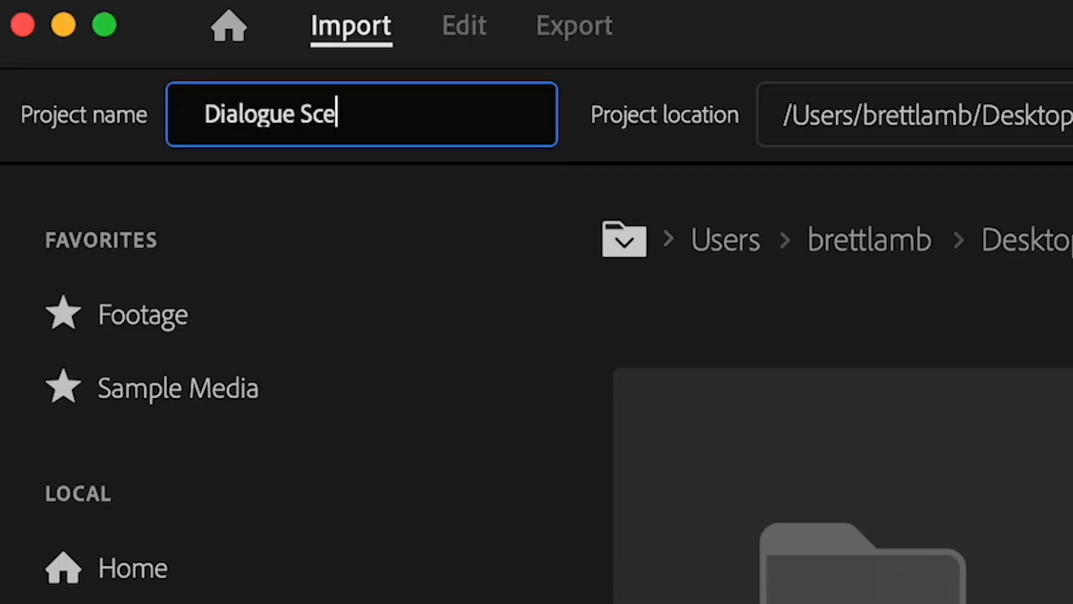
pyautogui.write('ne')
# Step: Set the project location to the Dialogue Scene folder on the Desktop and create the project
pyautogui.click(365, 42)
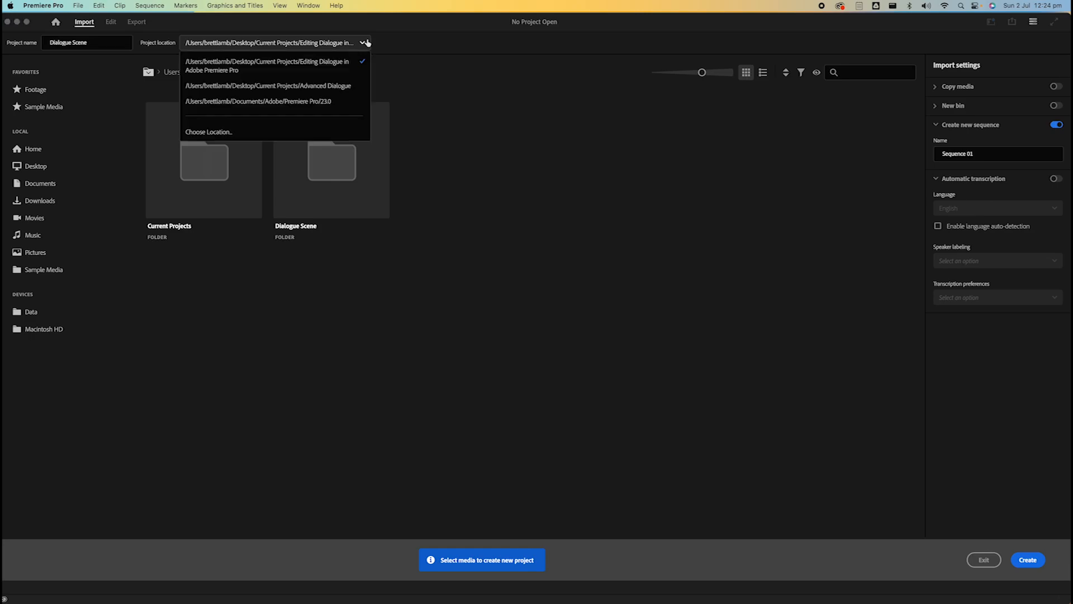
pyautogui.click(234, 132)
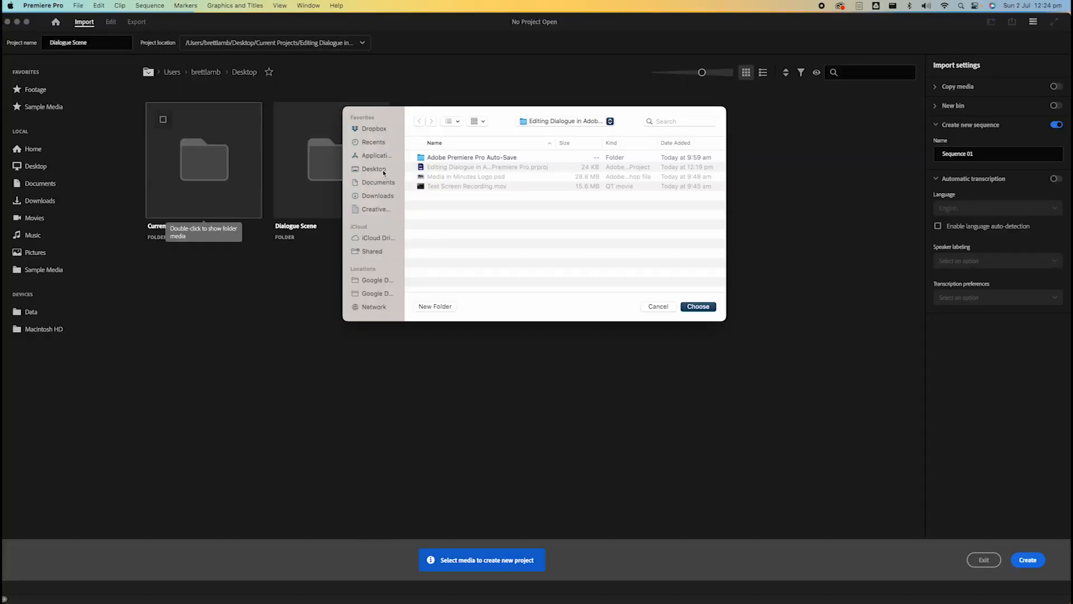
pyautogui.click(384, 171)
pyautogui.doubleClick(433, 167)
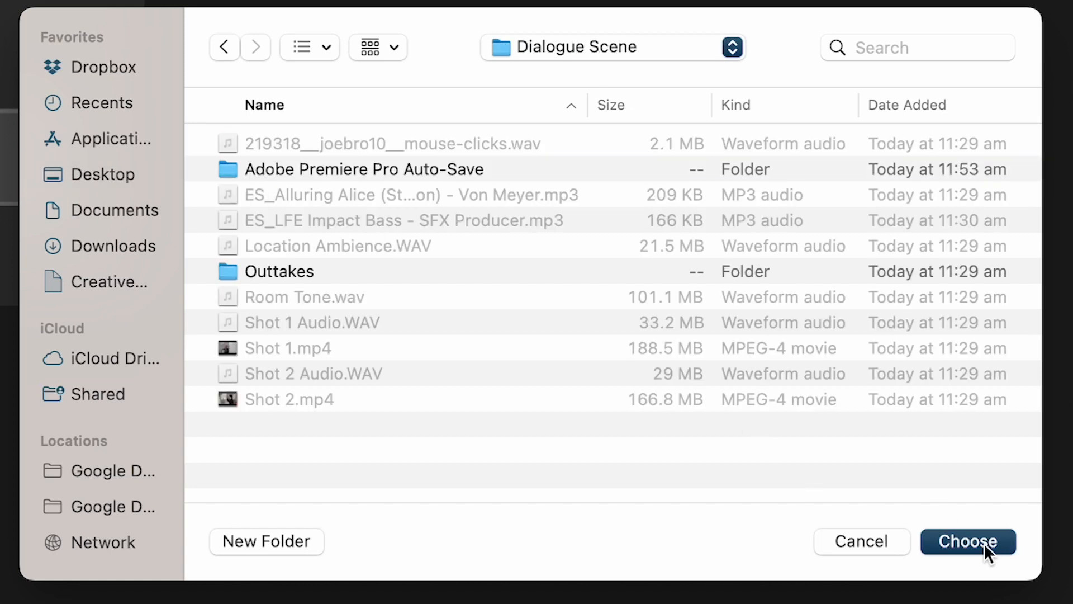
pyautogui.click(982, 540)
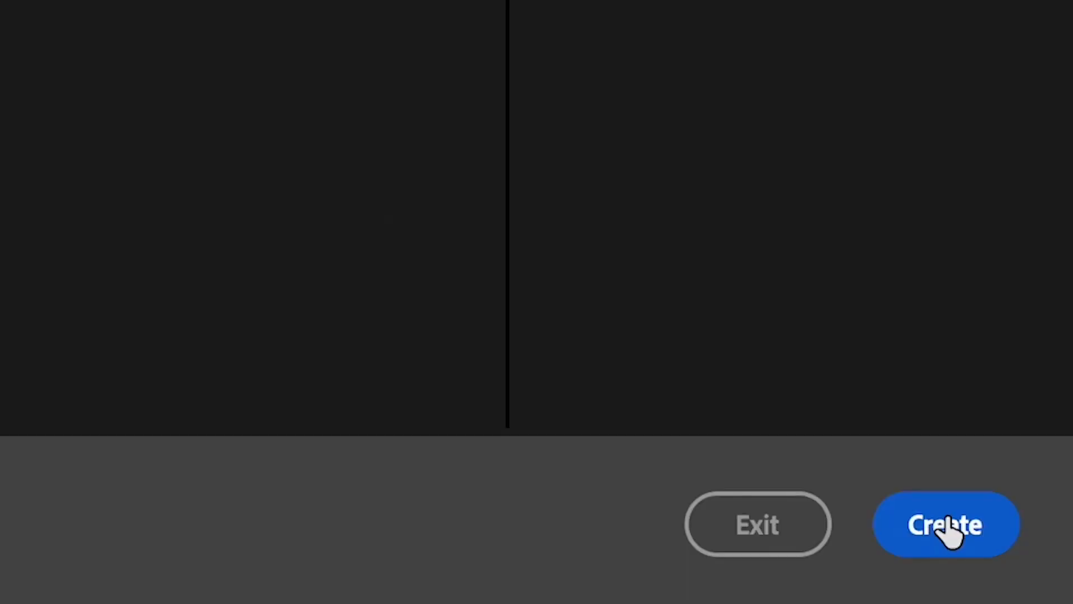
pyautogui.click(950, 523)
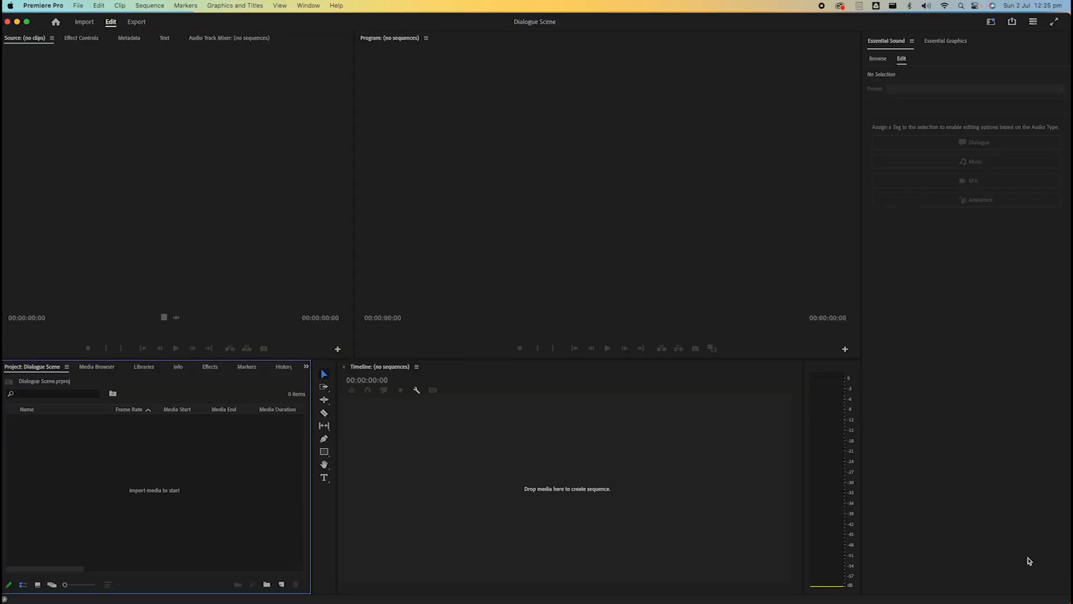
# Step: Import the nine video and audio files from the Finder's Dialogue Scene folder, ES_Alluring Alice through Shot 2 Audio.WAV, into the project
pyautogui.press('super+Tab')
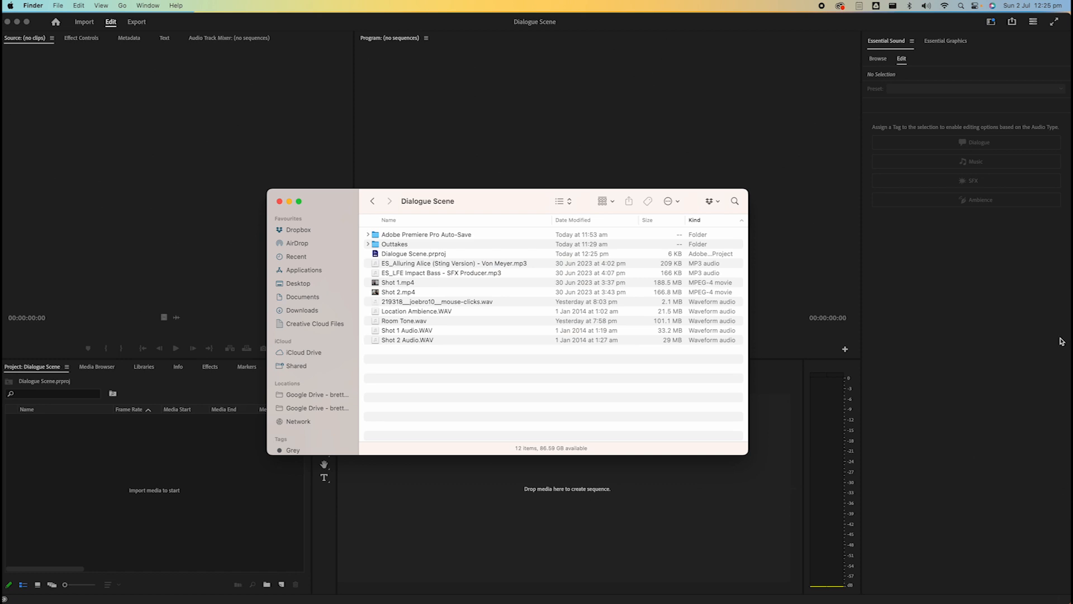
pyautogui.click(418, 264)
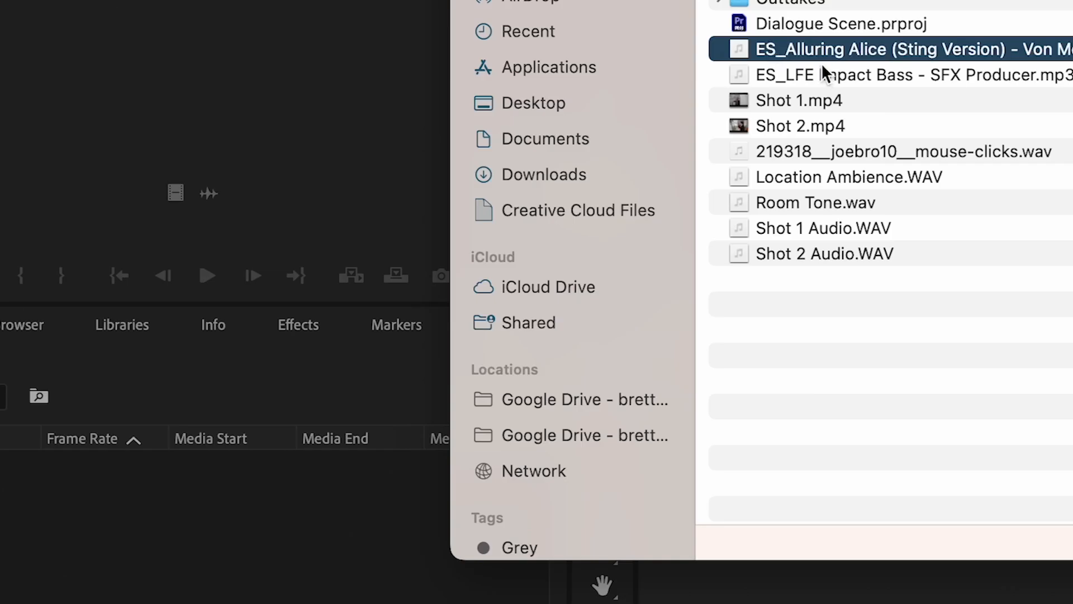
pyautogui.keyDown('shift'); pyautogui.click(815, 257); pyautogui.keyUp('shift')
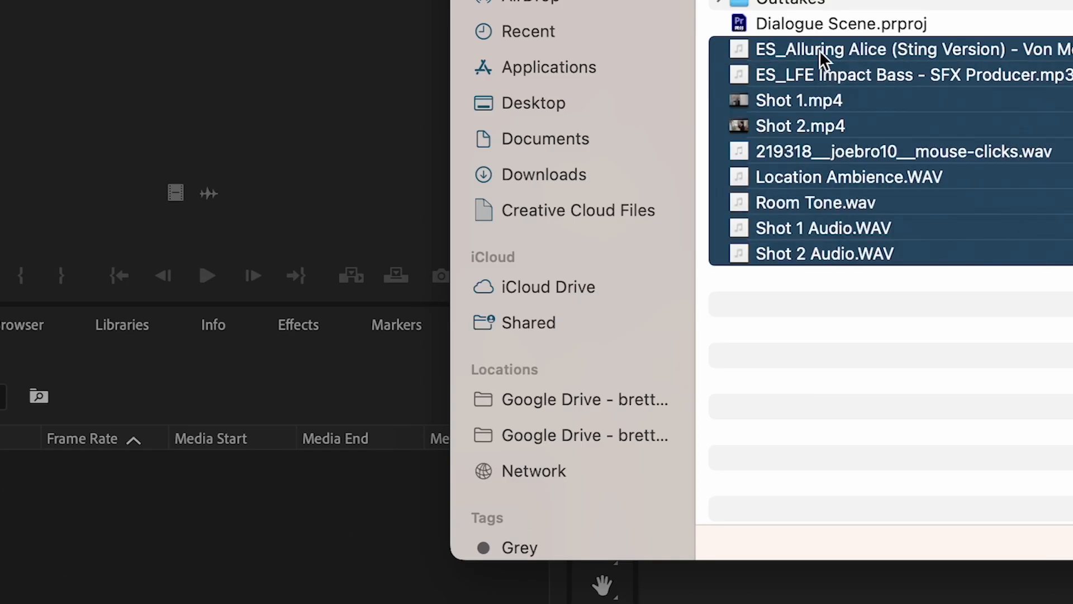
pyautogui.moveTo(808, 254); pyautogui.dragTo(159, 592)
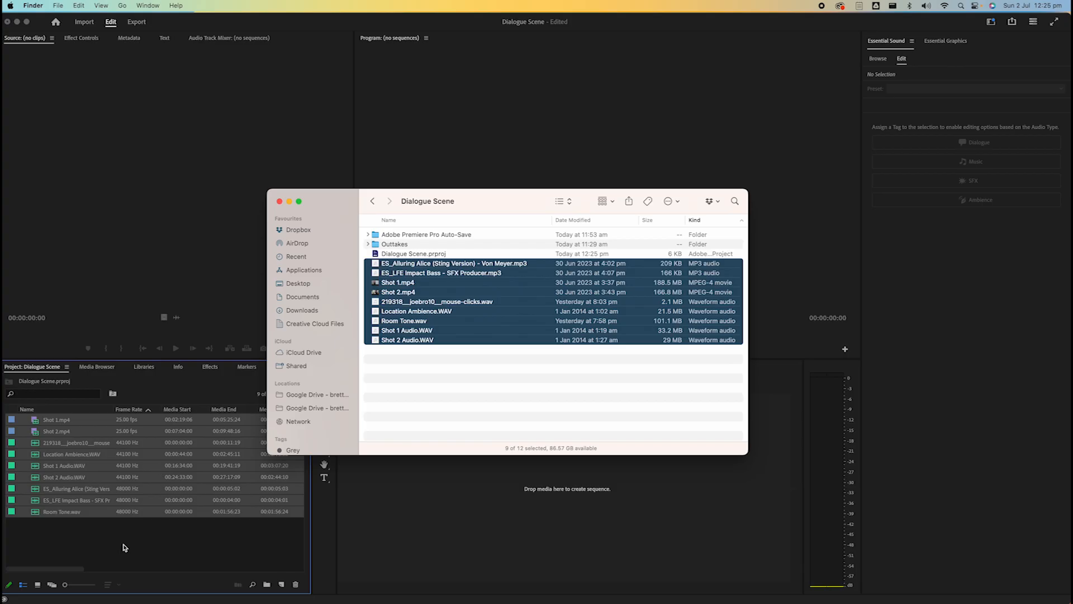
pyautogui.click(122, 545)
pyautogui.click(123, 541)
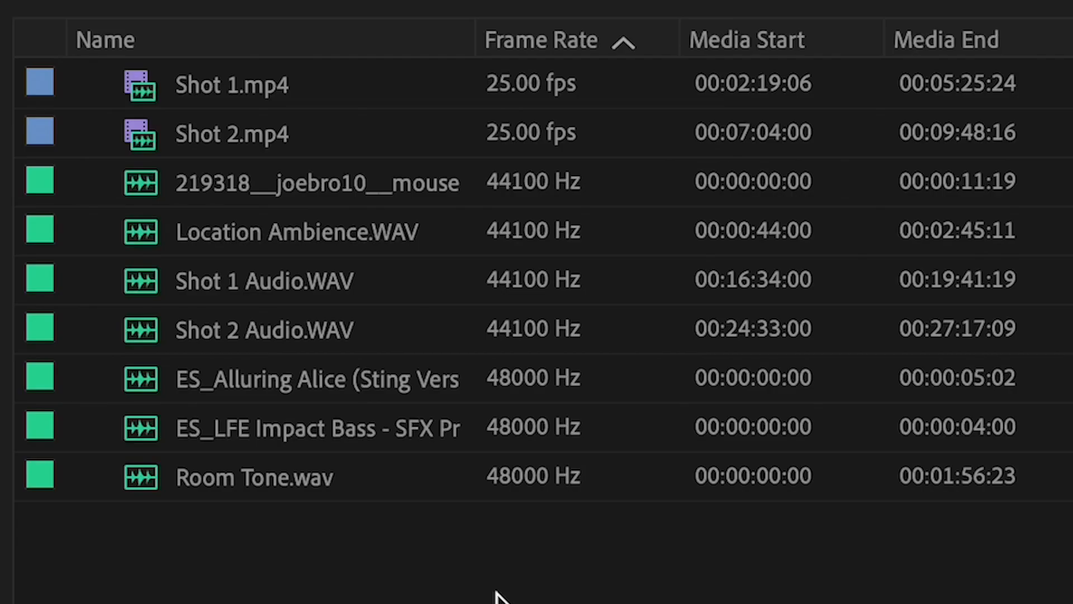
# Step: Create multi-camera source sequences from all imported clips, synchronized by audio on track channel 1, with the name suffix Multicam
pyautogui.click(157, 98)
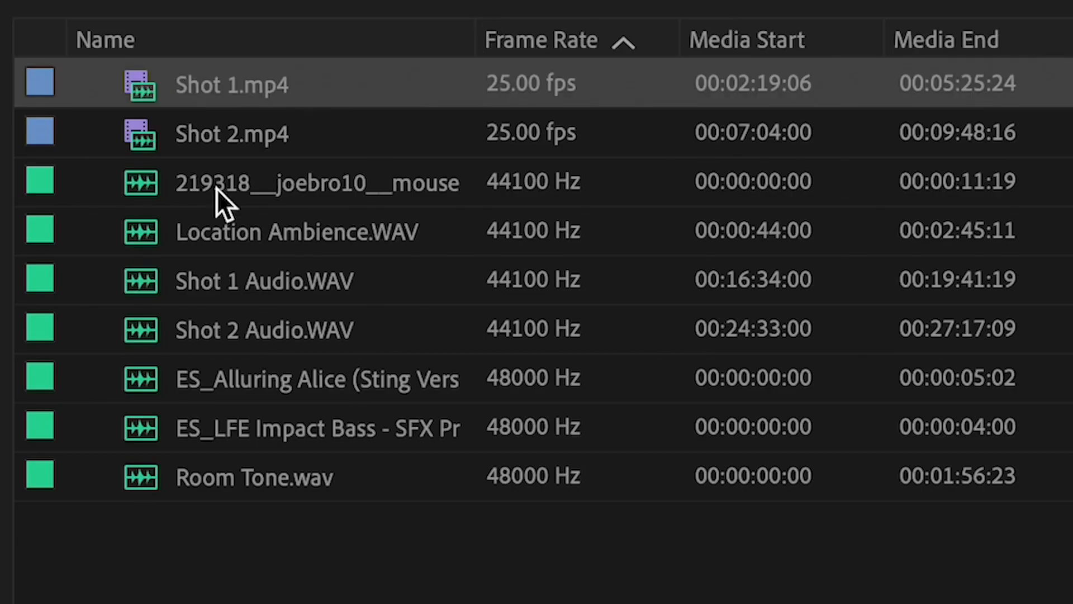
pyautogui.keyDown('shift'); pyautogui.click(214, 496); pyautogui.keyUp('shift')
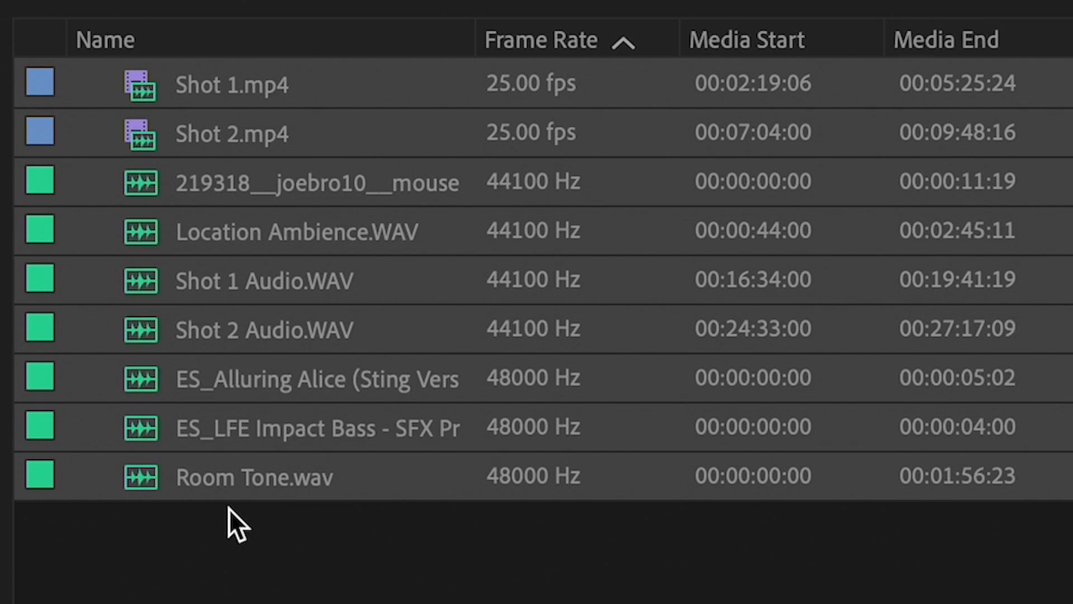
pyautogui.rightClick(214, 482)
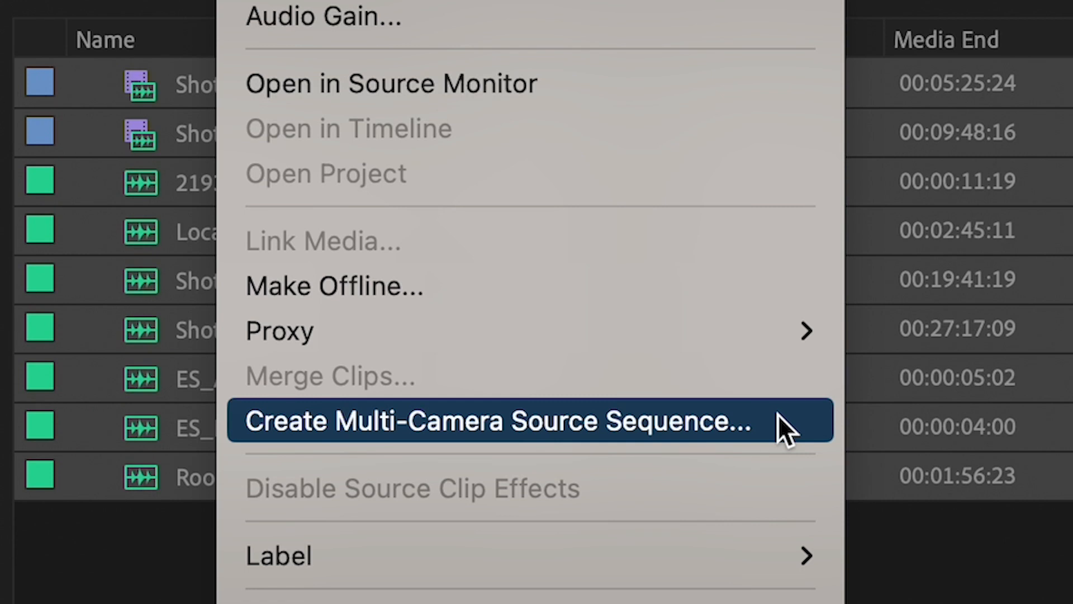
pyautogui.click(778, 416)
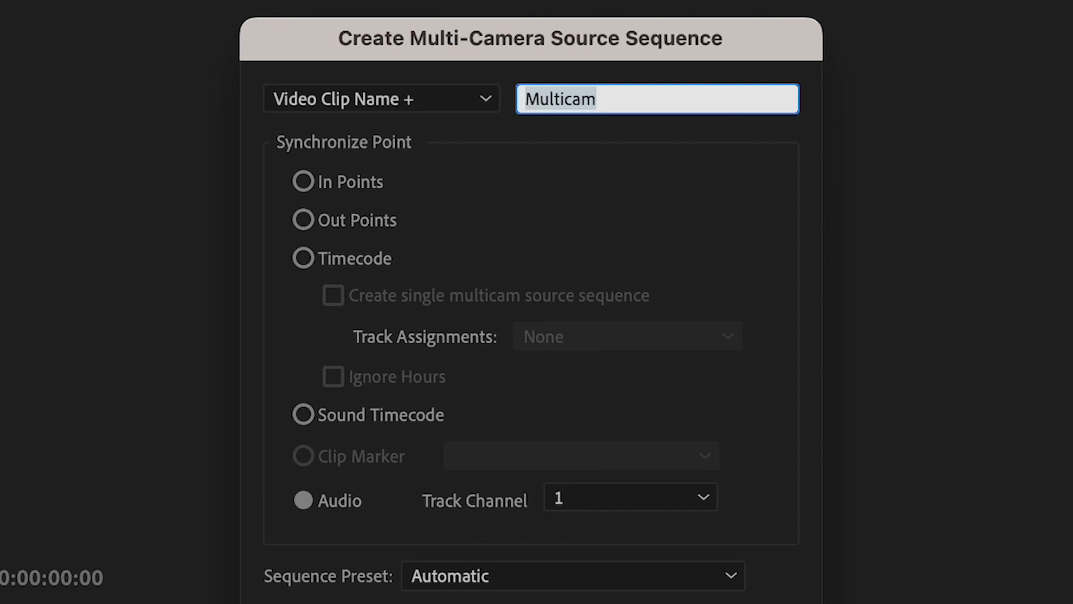
pyautogui.click(591, 463)
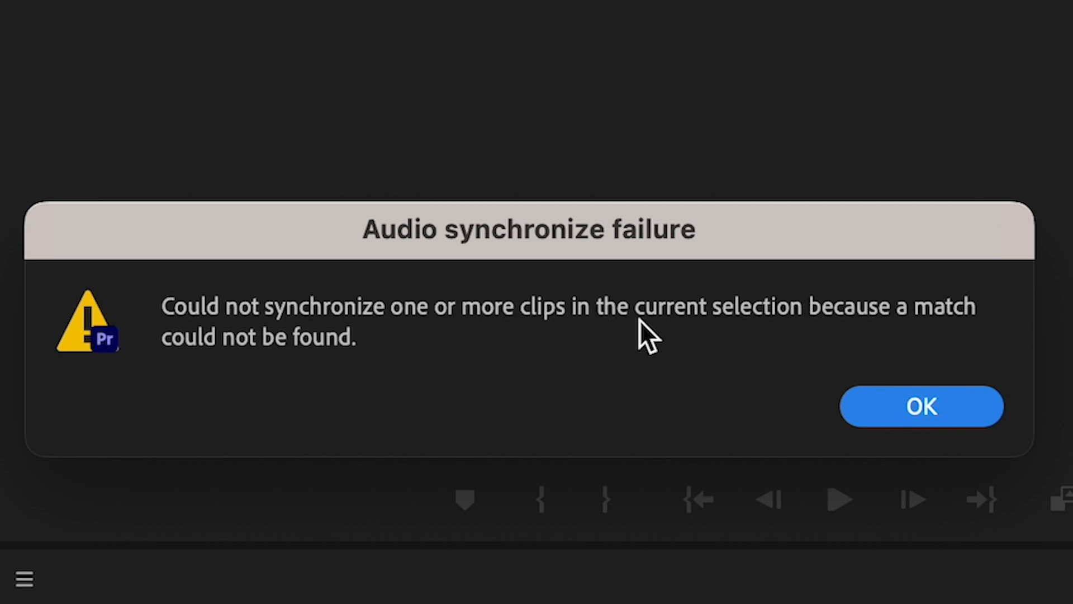
pyautogui.click(920, 406)
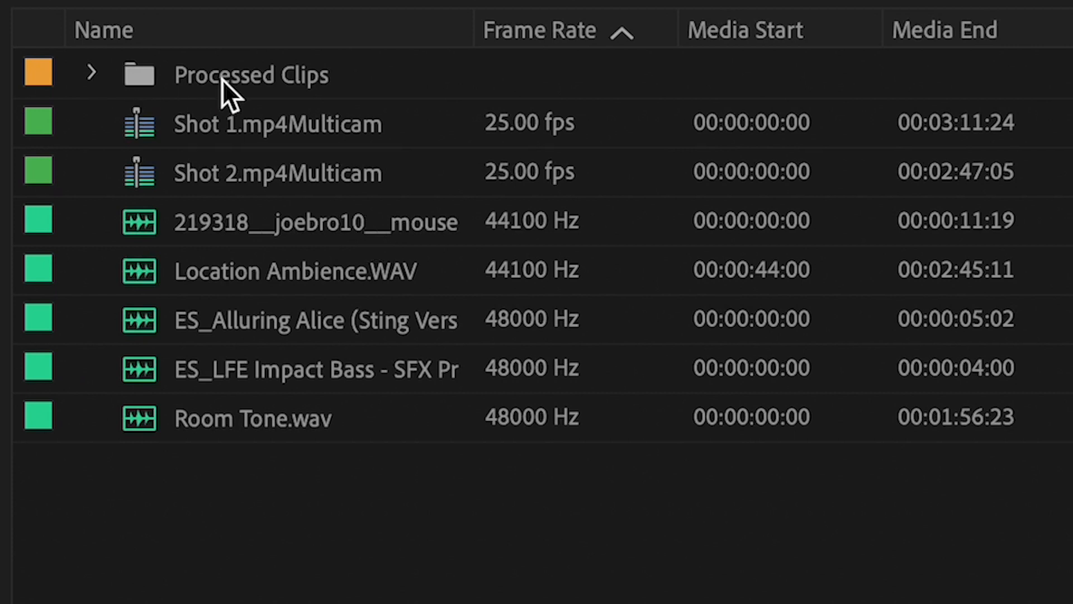
# Step: Expand the Processed Clips bin to inspect the original clips, and collapse it again
pyautogui.click(93, 73)
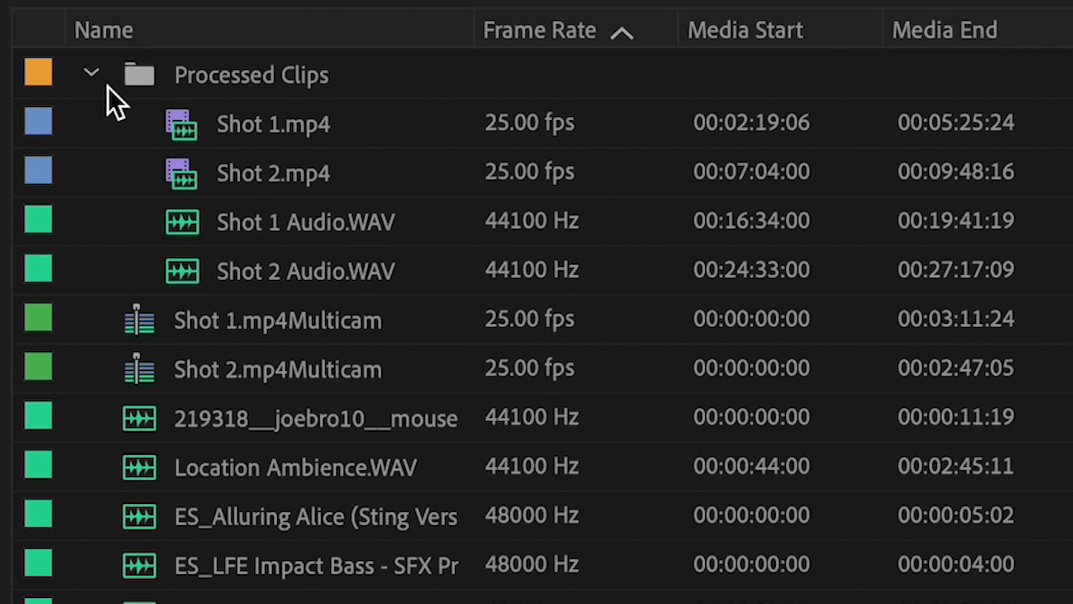
pyautogui.click(93, 72)
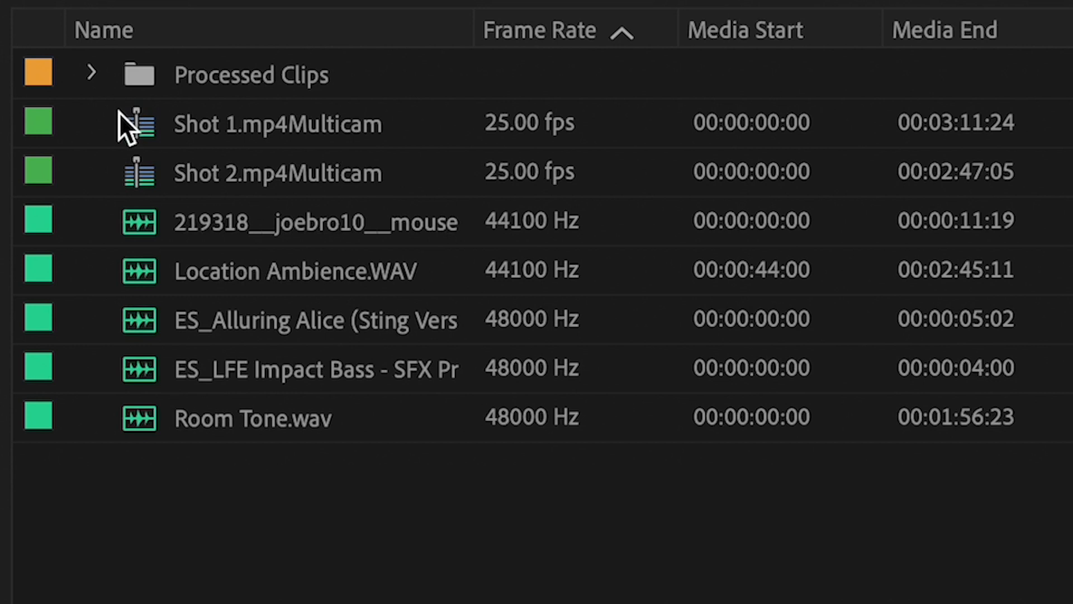
# Step: Open Shot 1.mp4Multicam for source viewing and move its playhead to about 00:00:13:08
pyautogui.moveTo(118, 111)
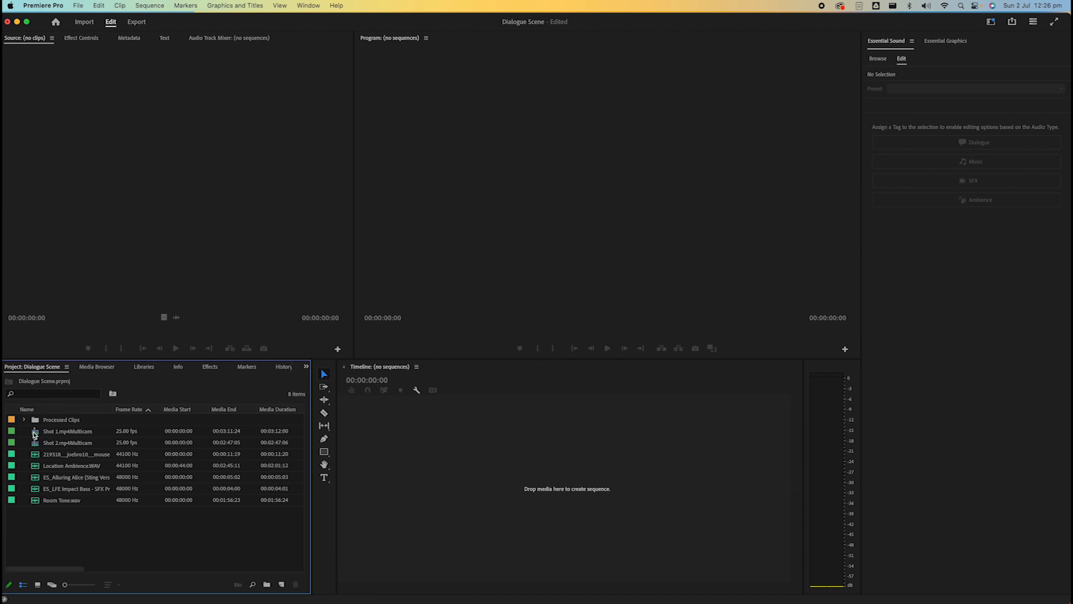
pyautogui.doubleClick(36, 432)
pyautogui.moveTo(7, 331); pyautogui.dragTo(30, 330)
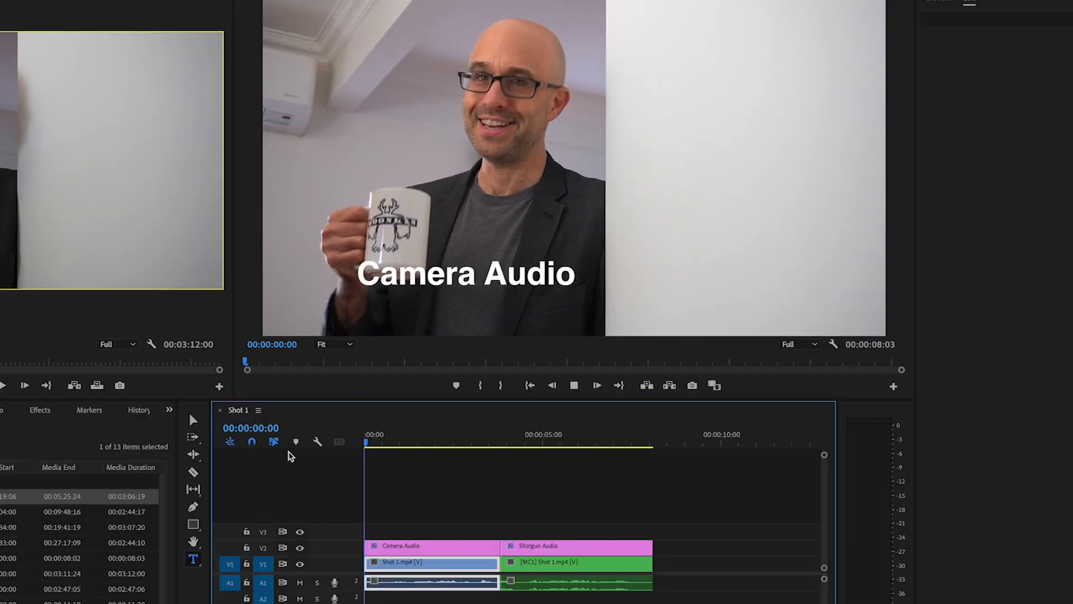
# Step: Play the Shot 1 sequence to compare the Camera Audio section with the Shotgun Audio section
pyautogui.press('space')
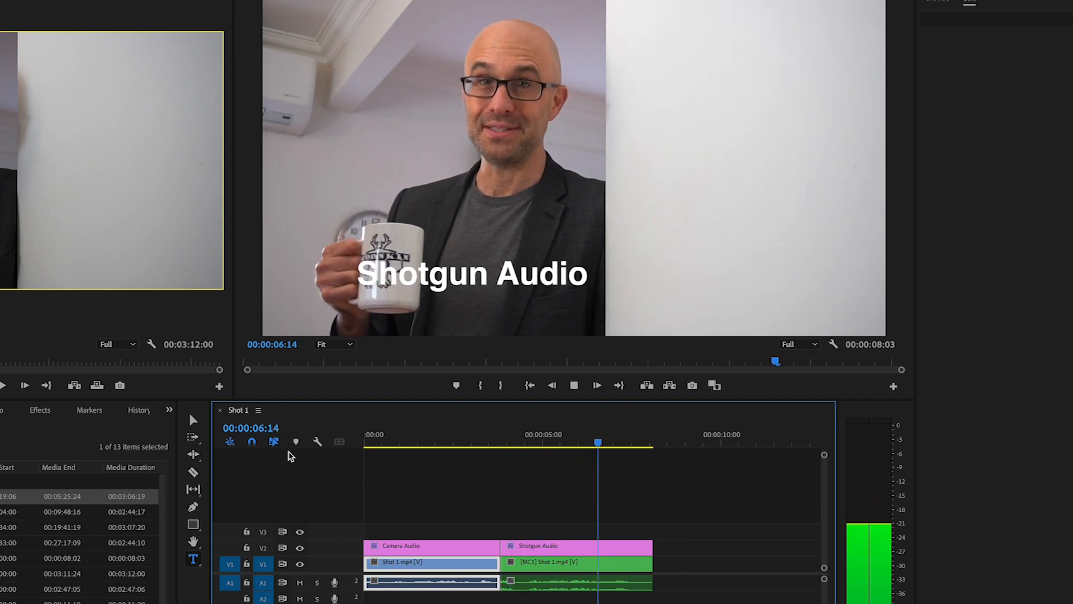
pyautogui.press('space')
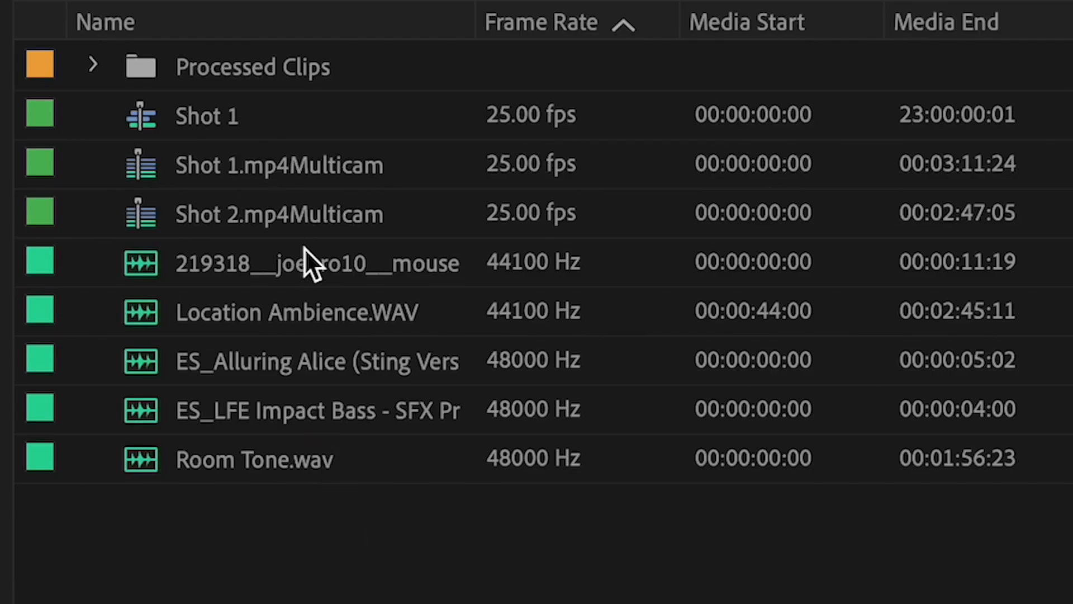
# Step: Assign the Mango label colour to Shot 1.mp4Multicam and the Rose label colour to Shot 2.mp4Multicam
pyautogui.rightClick(319, 164)
pyautogui.moveTo(568, 84)
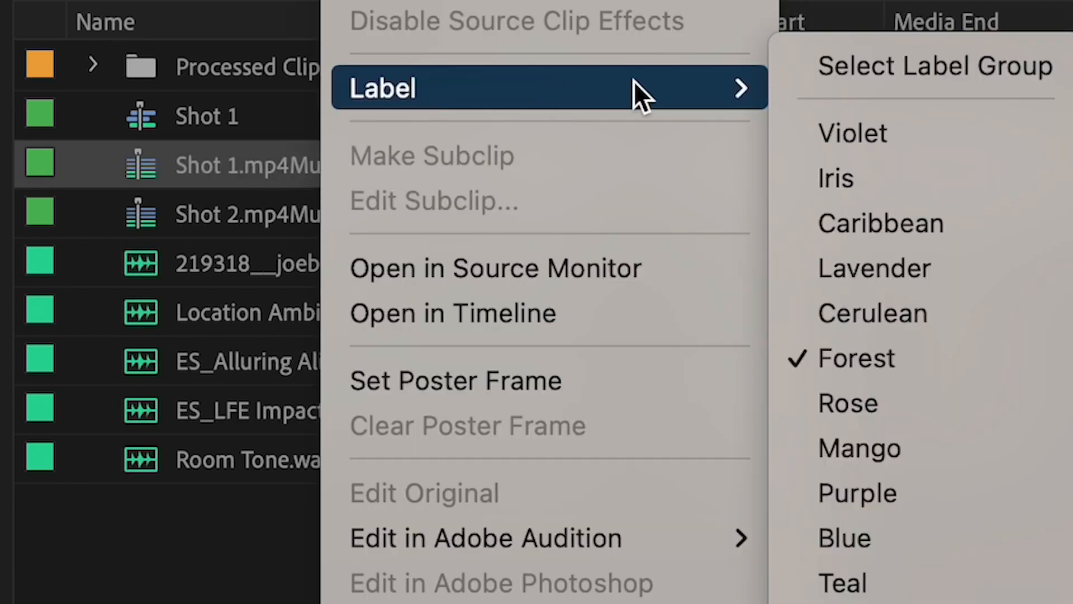
pyautogui.click(922, 447)
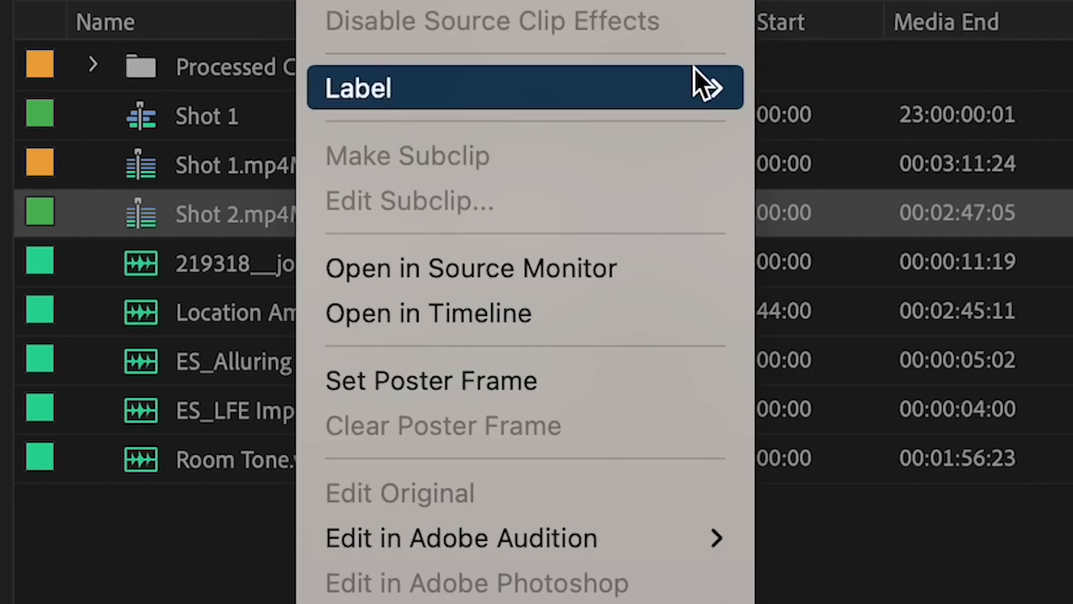
pyautogui.moveTo(693, 84)
pyautogui.click(836, 415)
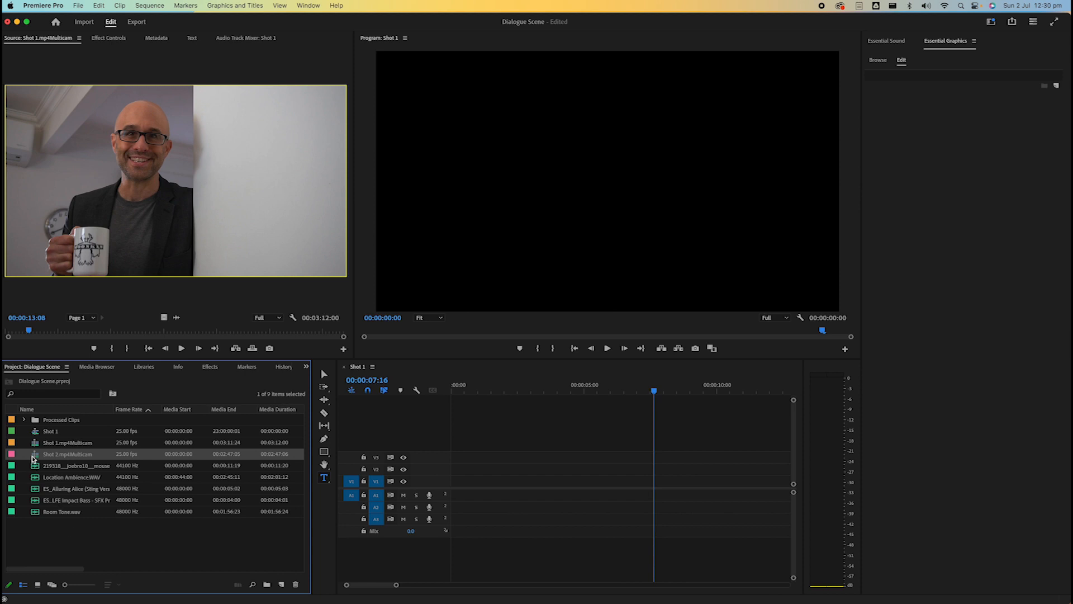
# Step: Open Shot 2.mp4Multicam for source viewing and mark an In point at 00:00:25:08
pyautogui.doubleClick(35, 456)
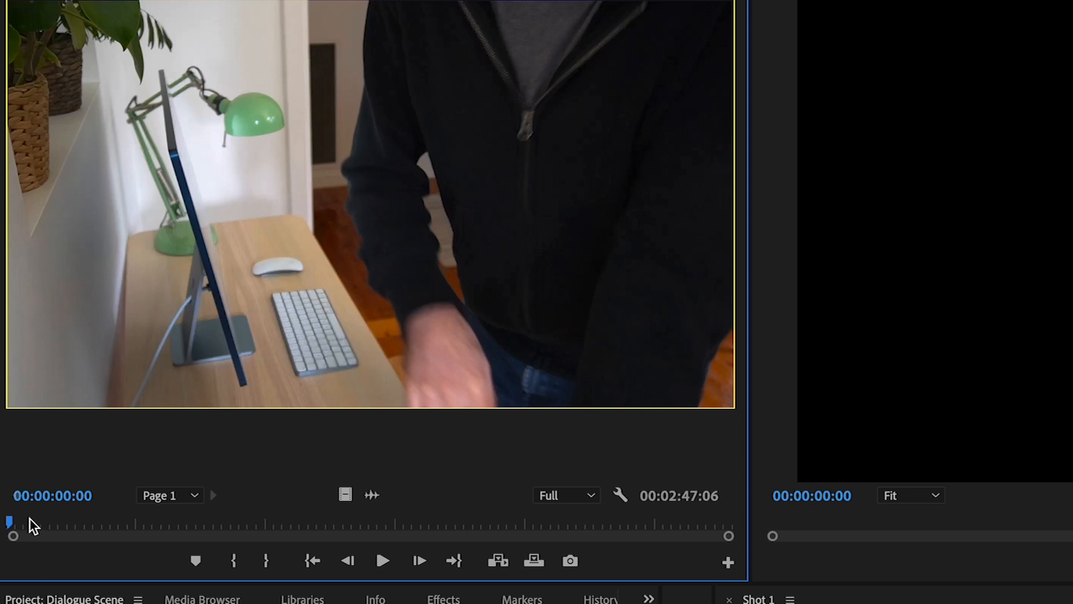
pyautogui.moveTo(28, 523); pyautogui.dragTo(30, 523)
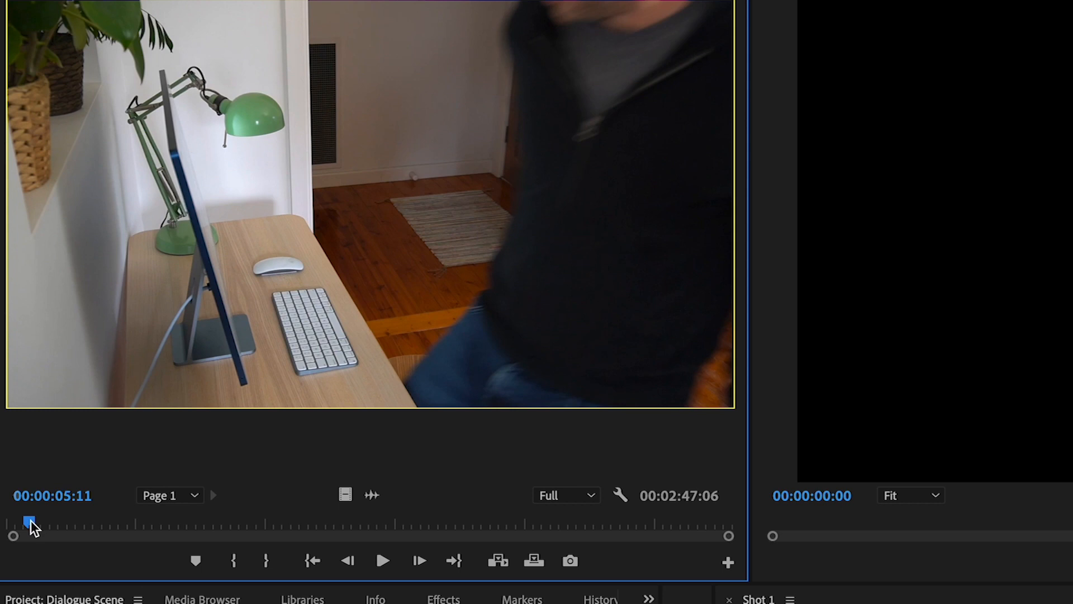
pyautogui.moveTo(32, 521); pyautogui.dragTo(118, 521)
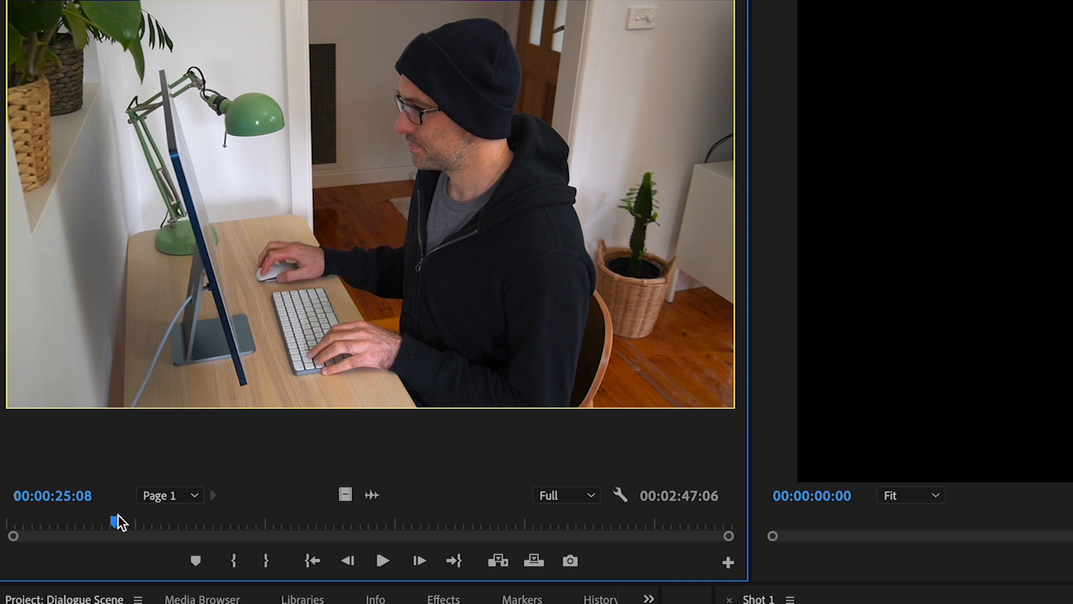
pyautogui.press('i')
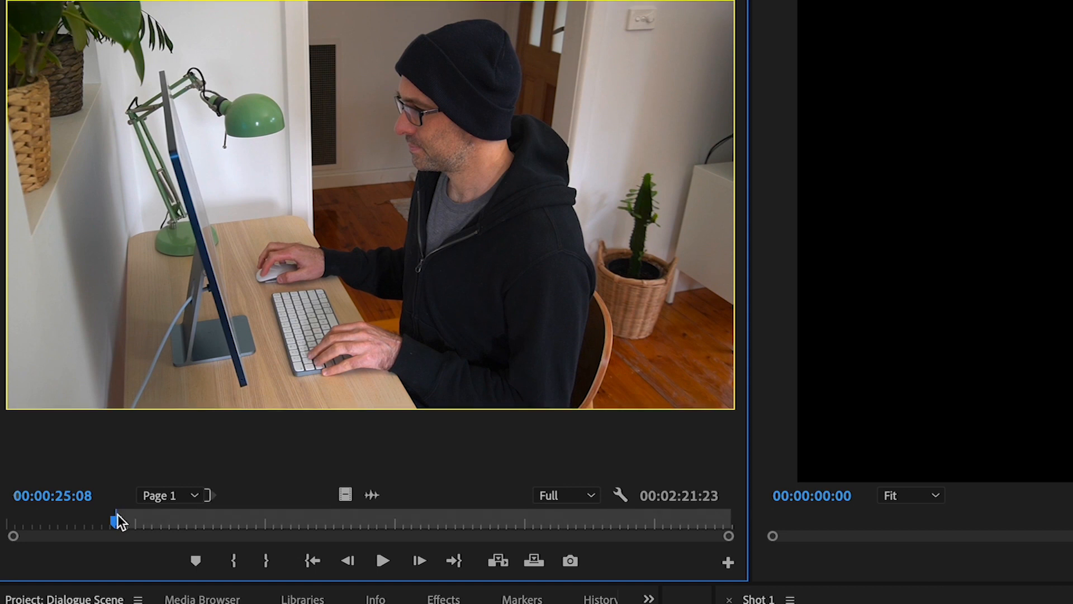
# Step: Play on from the In point of Shot 2.mp4Multicam and mark an Out point at 00:00:27:05
pyautogui.press('space')
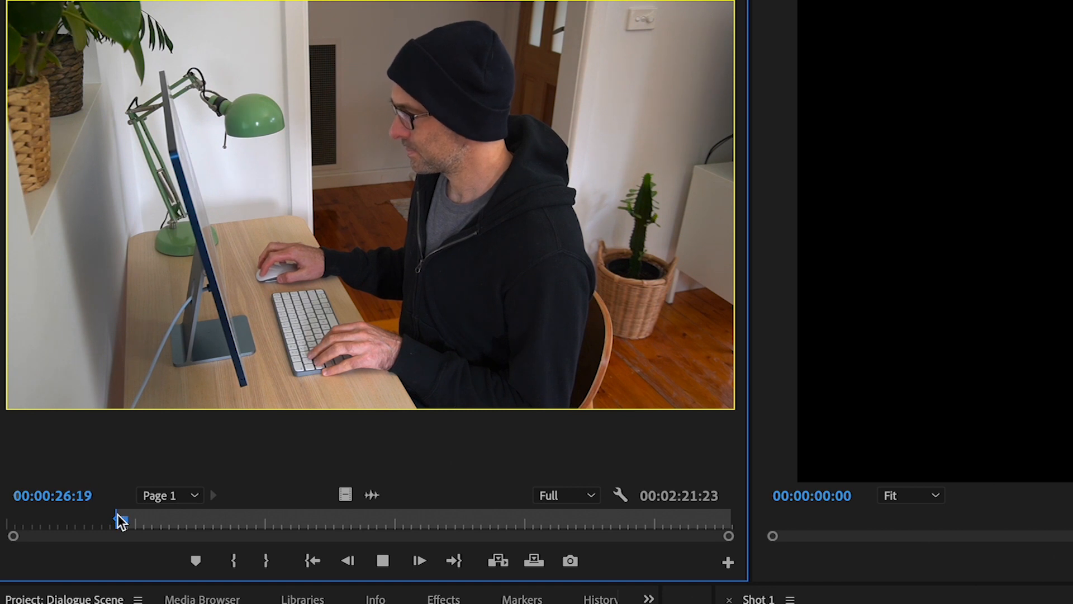
pyautogui.press('Left')
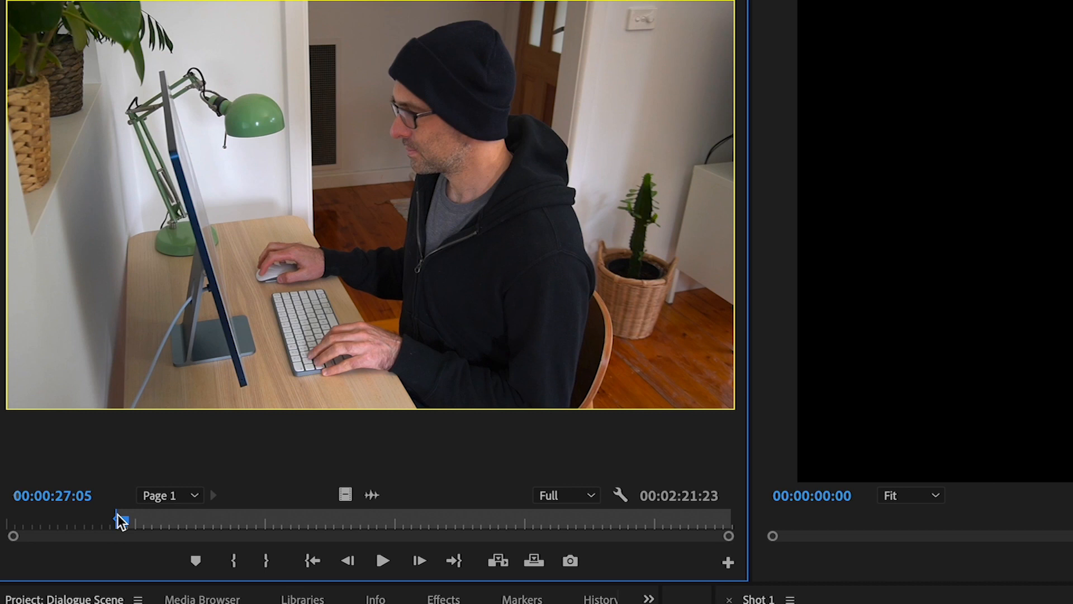
pyautogui.press('Right')
pyautogui.press('Left')
pyautogui.press('Right')
pyautogui.press('Left')
pyautogui.press('o')
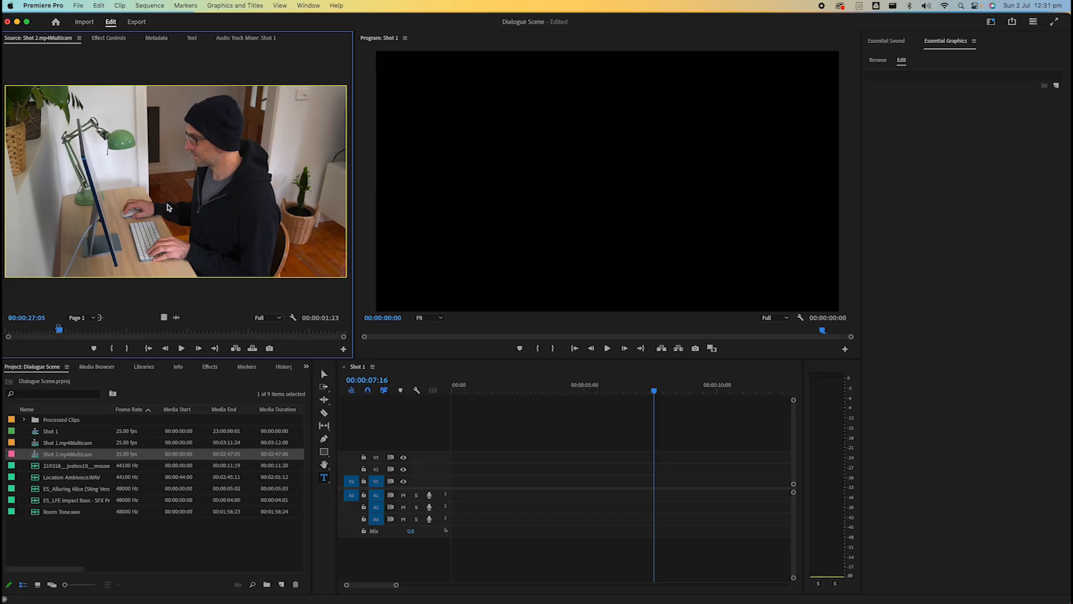
# Step: Place the marked range of Shot 2.mp4Multicam at the very start of the Shot 1 sequence on V1 and A1
pyautogui.moveTo(163, 199); pyautogui.dragTo(444, 486)
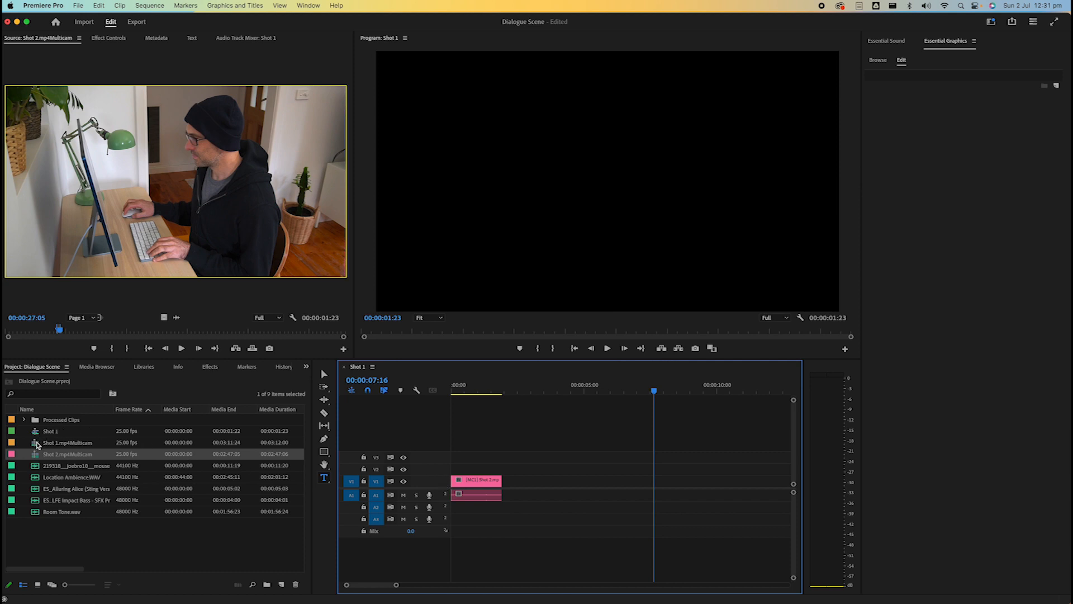
# Step: Open Shot 1.mp4Multicam for source viewing and mark an In point at 00:00:09:12
pyautogui.doubleClick(37, 443)
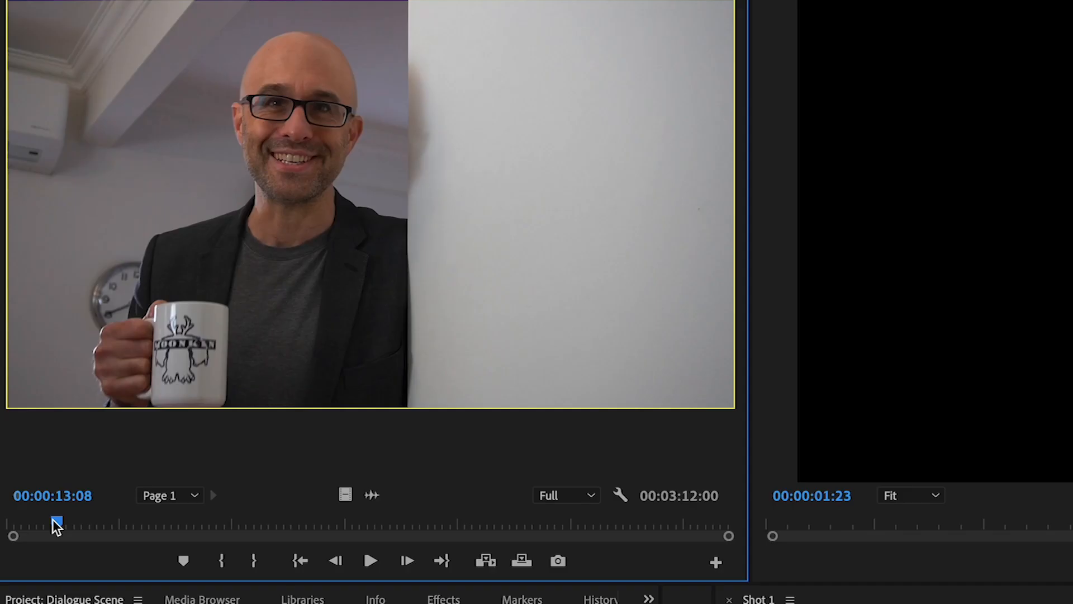
pyautogui.moveTo(27, 330); pyautogui.dragTo(21, 330)
pyautogui.moveTo(39, 520); pyautogui.dragTo(42, 519)
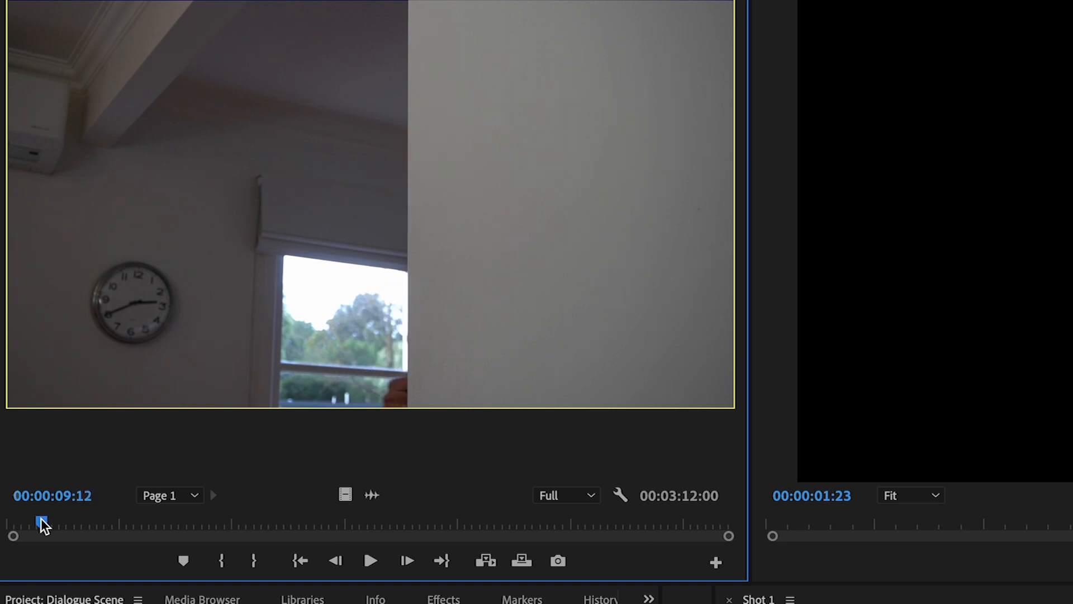
pyautogui.press('i')
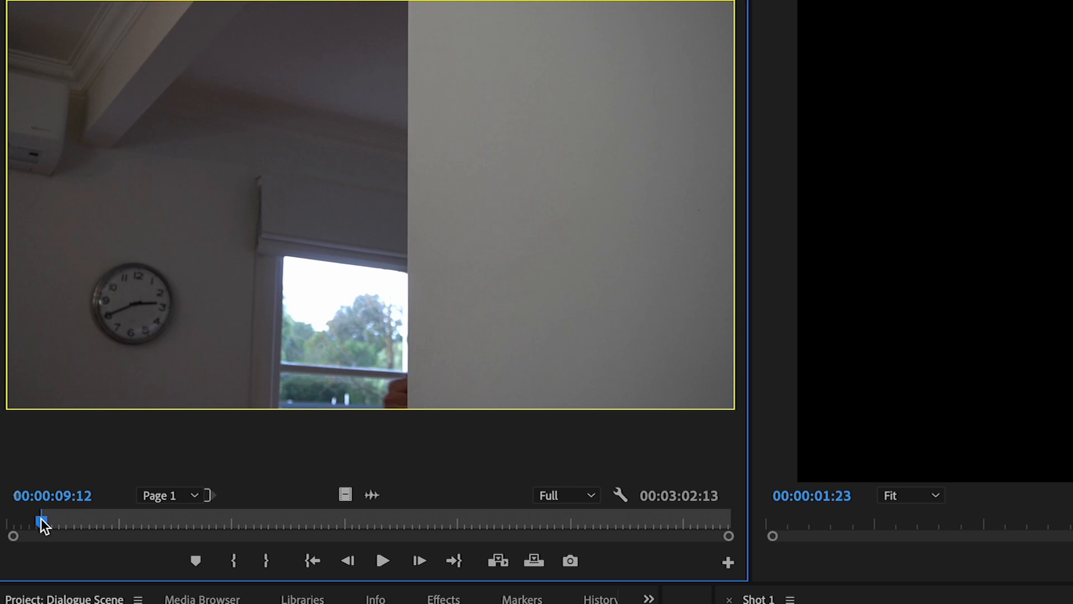
# Step: Mark an Out point at 00:00:14:07 in Shot 1.mp4Multicam and place the range directly after the Shot 2 clip on V1 and A1
pyautogui.moveTo(41, 518); pyautogui.dragTo(51, 520)
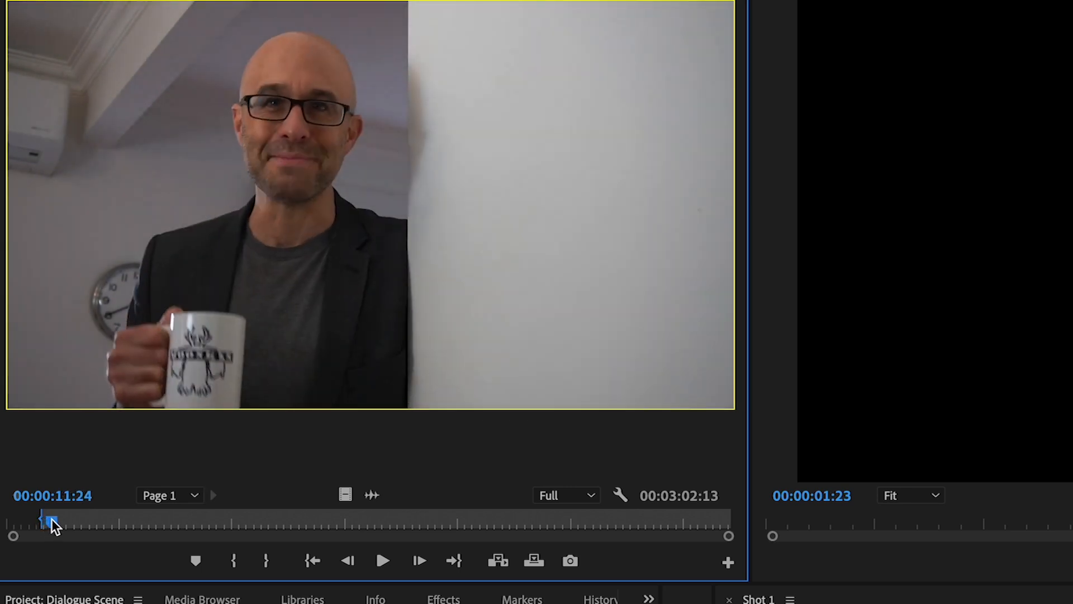
pyautogui.press('space')
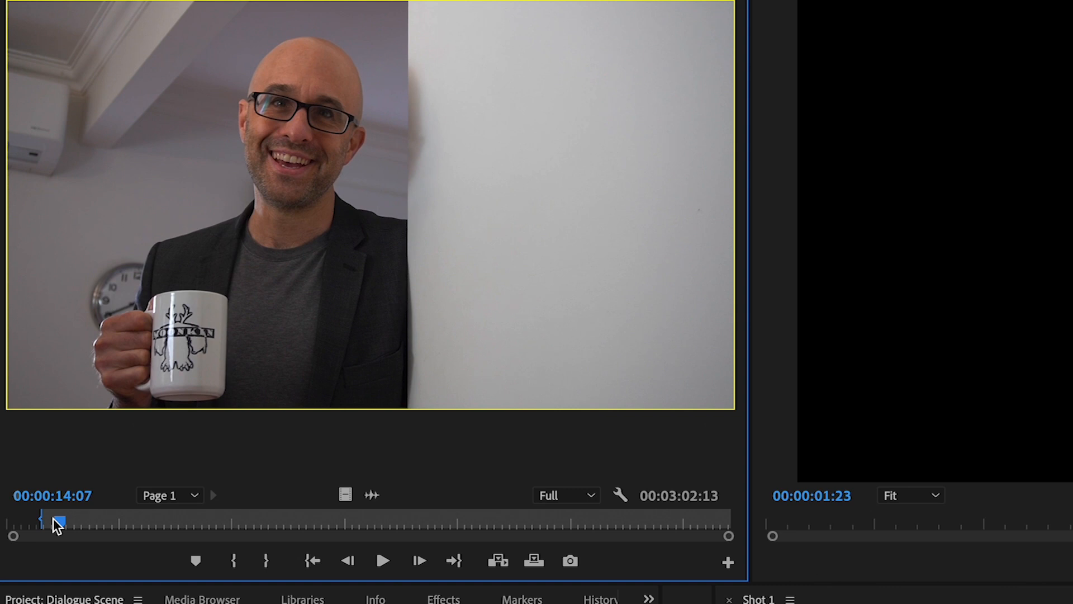
pyautogui.press('o')
pyautogui.moveTo(306, 216); pyautogui.dragTo(502, 488)
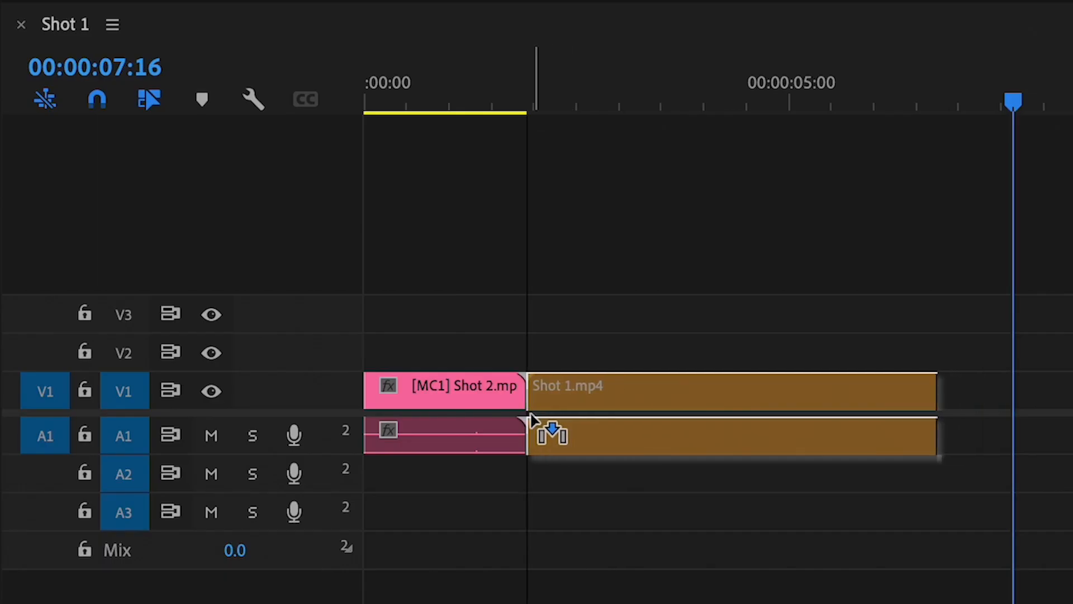
pyautogui.moveTo(531, 416); pyautogui.dragTo(530, 418)
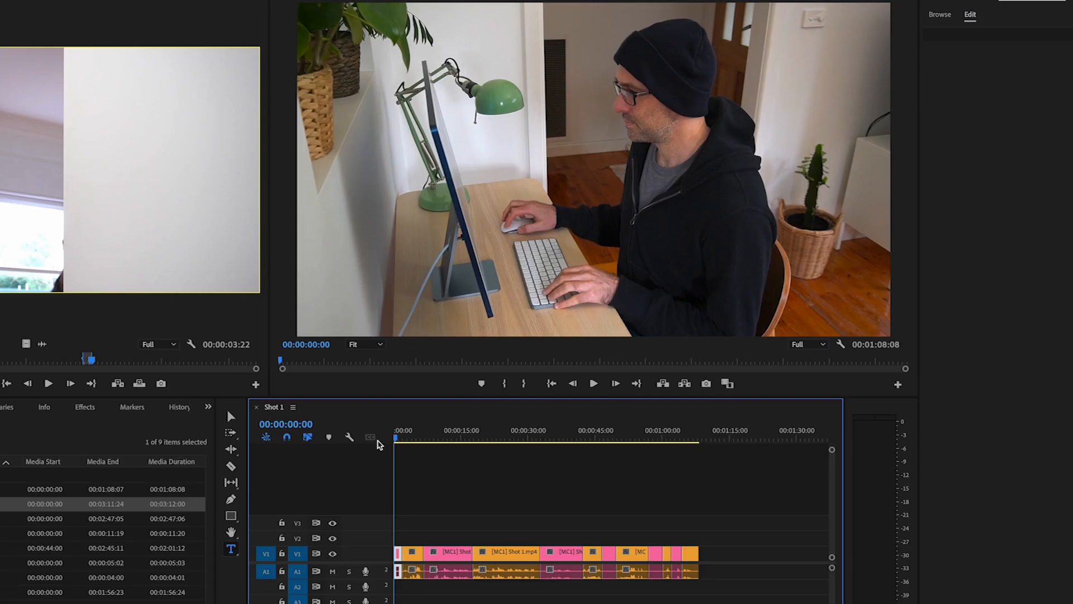
# Step: Play the assembled dialogue edit in the Shot 1 sequence from 00:00:00:00
pyautogui.press('space')
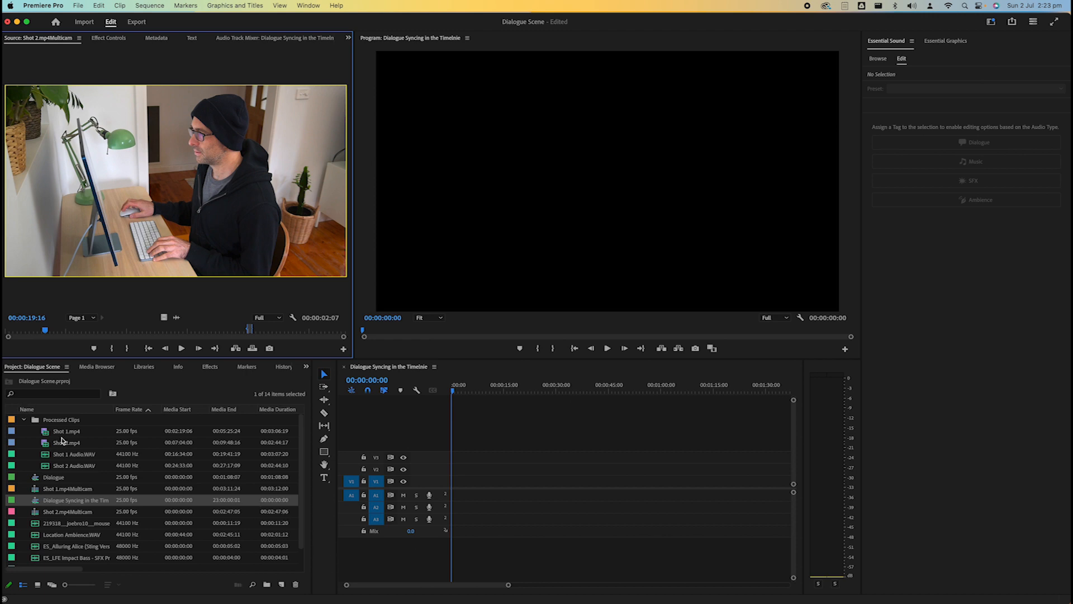
# Step: Add Shot 1.mp4 to V1 and A1 of the empty dialogue syncing sequence, and Shot 1 Audio.WAV to A2 beneath it
pyautogui.click(58, 433)
pyautogui.moveTo(49, 434); pyautogui.dragTo(500, 487)
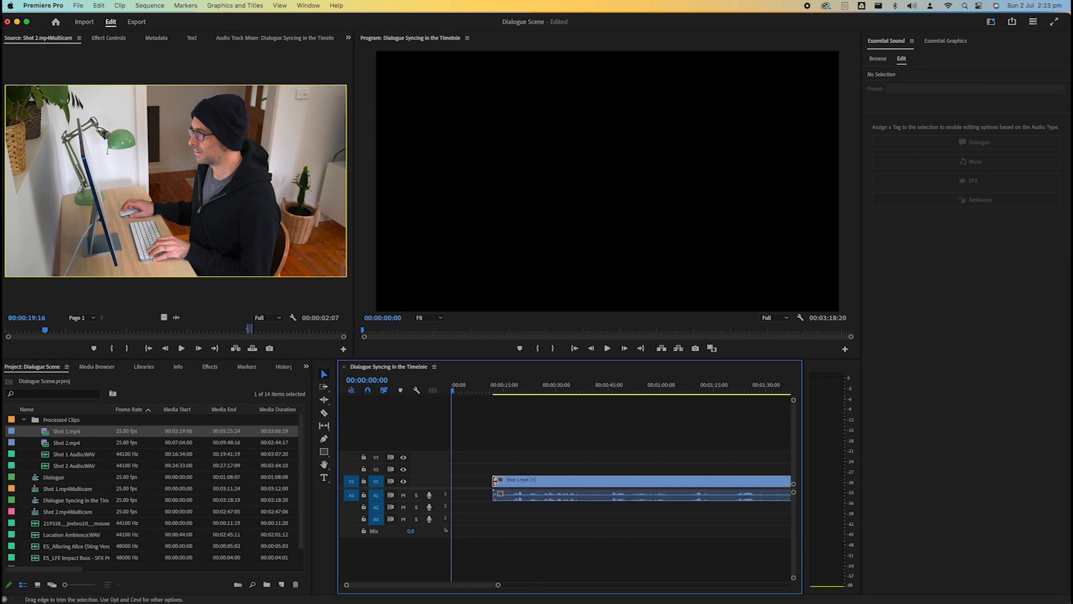
pyautogui.click(45, 456)
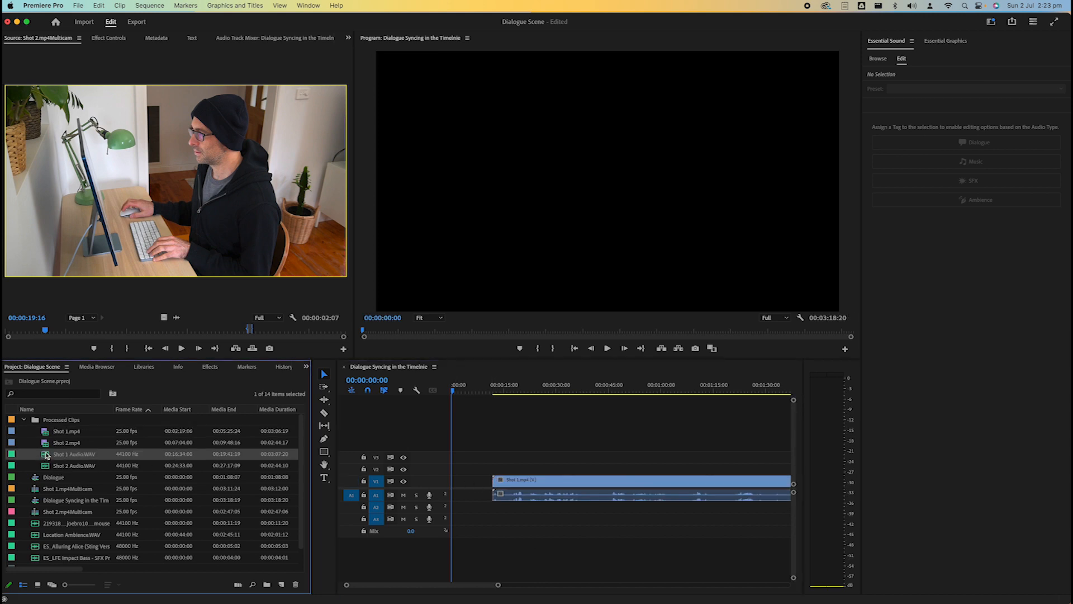
pyautogui.moveTo(433, 517); pyautogui.dragTo(481, 509)
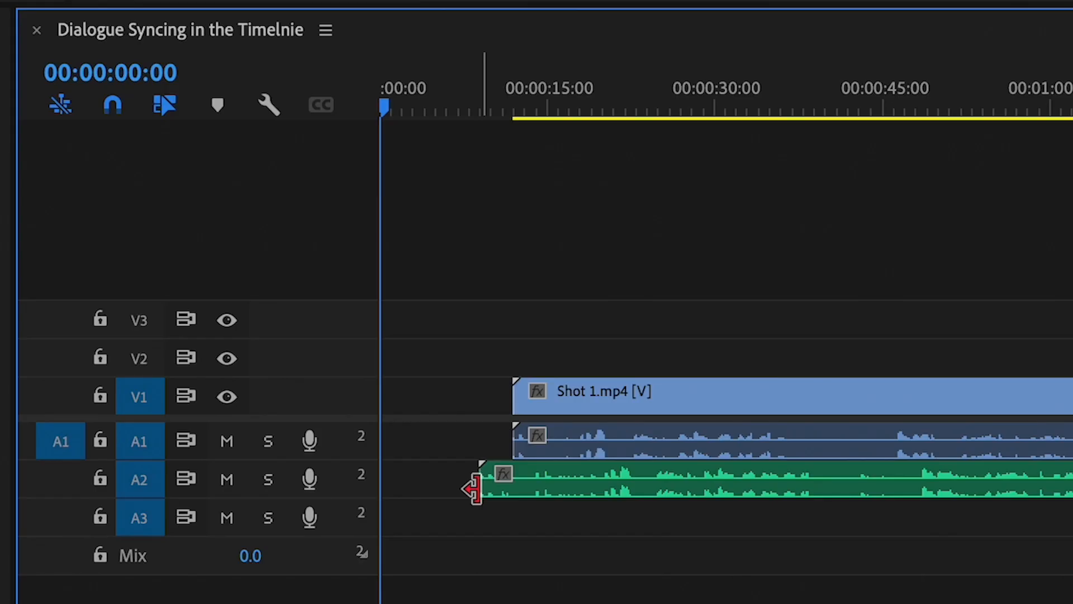
# Step: Synchronize the Shot 1.mp4 and Shot 1 Audio.WAV clips in the sequence by Audio, using track channel 1
pyautogui.press('-')
pyautogui.press('-')
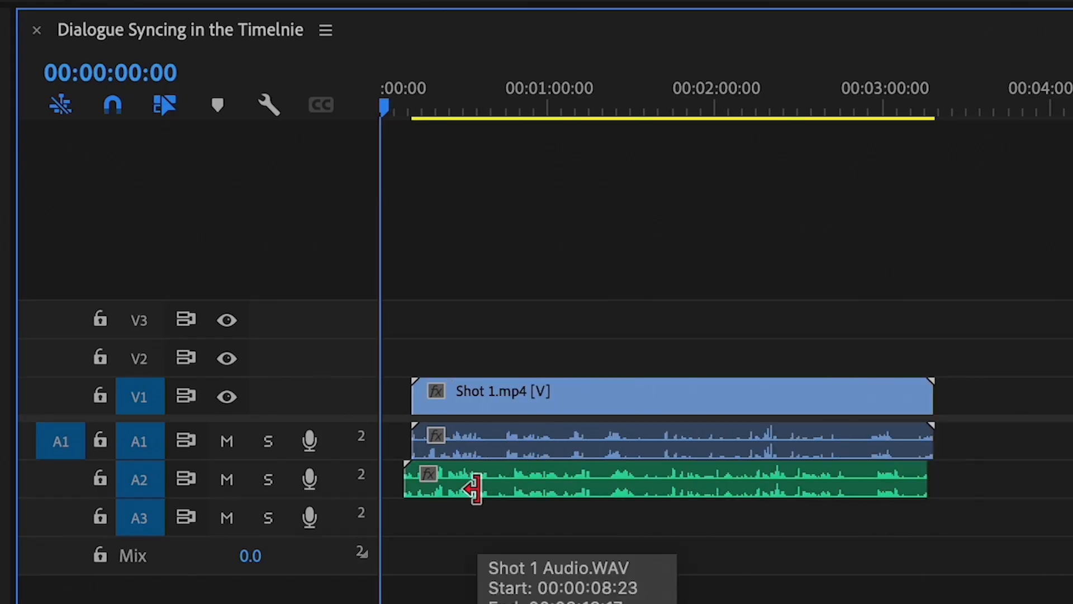
pyautogui.press('=')
pyautogui.press('=')
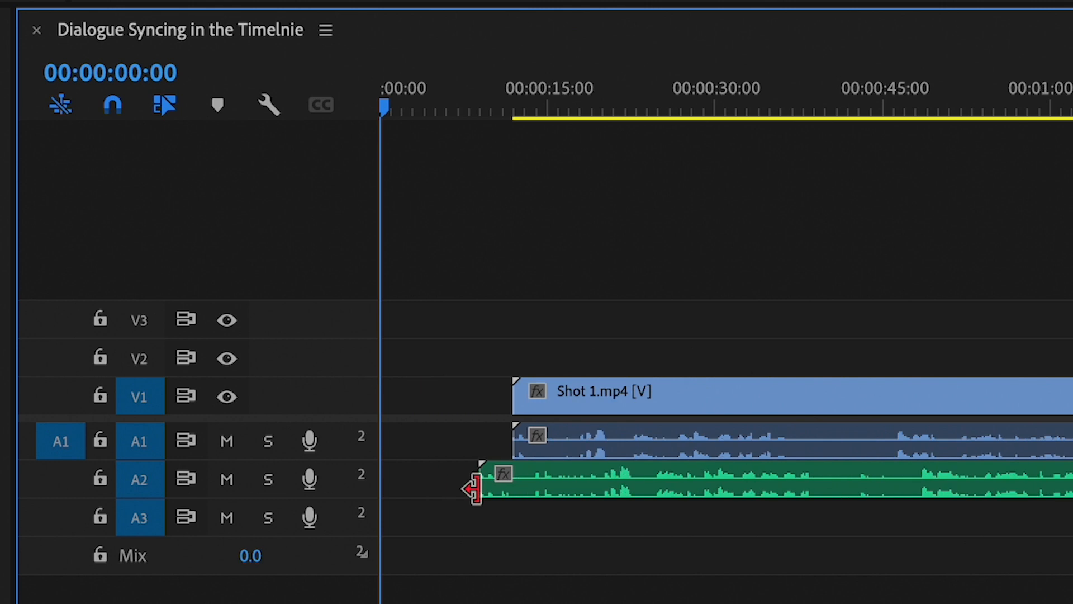
pyautogui.press('-')
pyautogui.press('-')
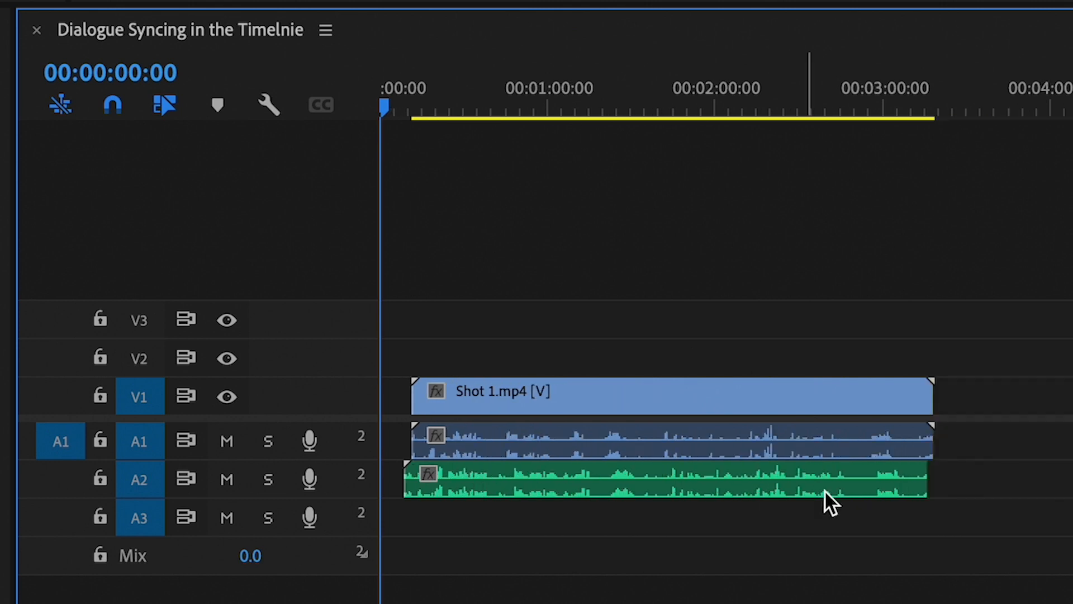
pyautogui.moveTo(878, 550); pyautogui.dragTo(521, 334)
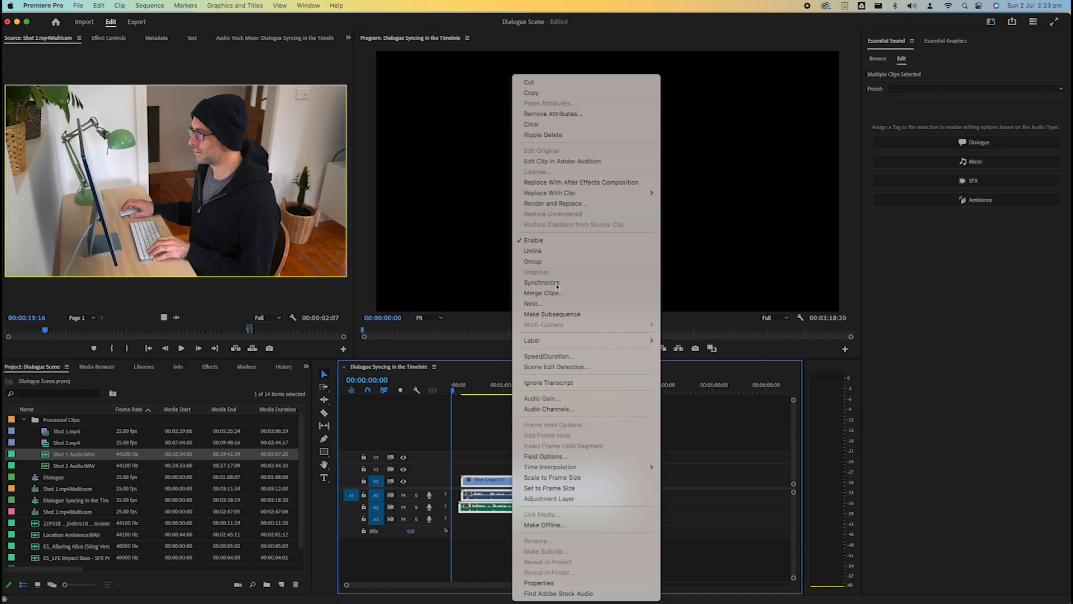
pyautogui.click(462, 344)
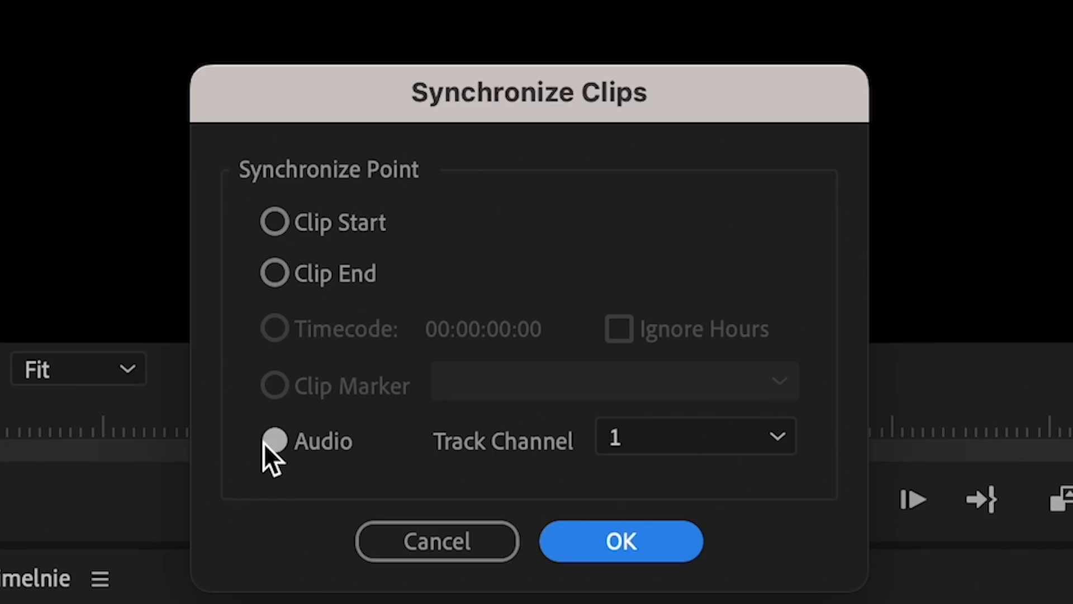
pyautogui.click(600, 536)
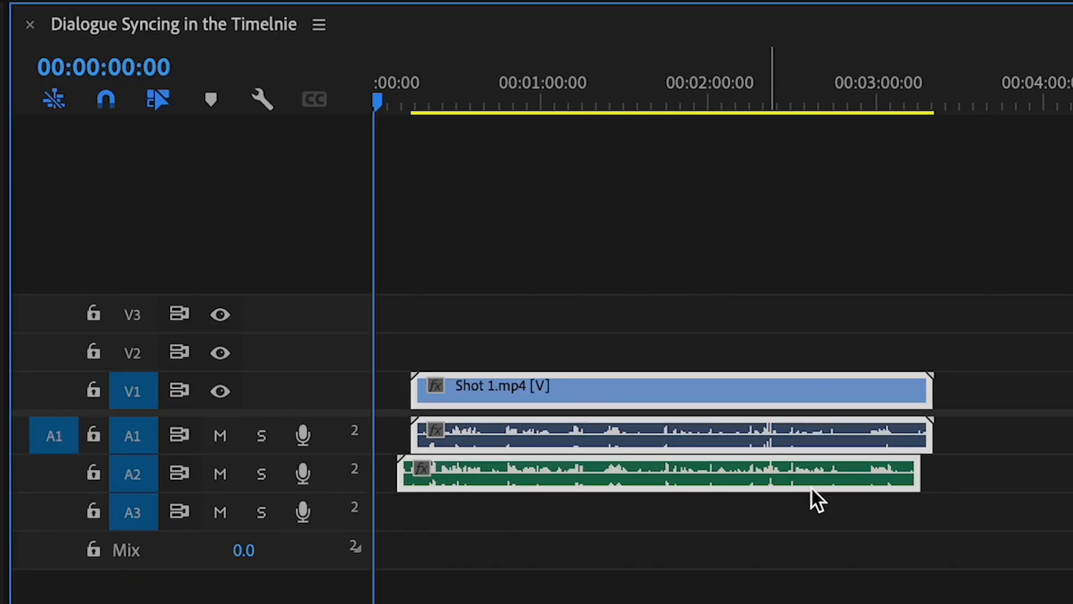
pyautogui.click(978, 480)
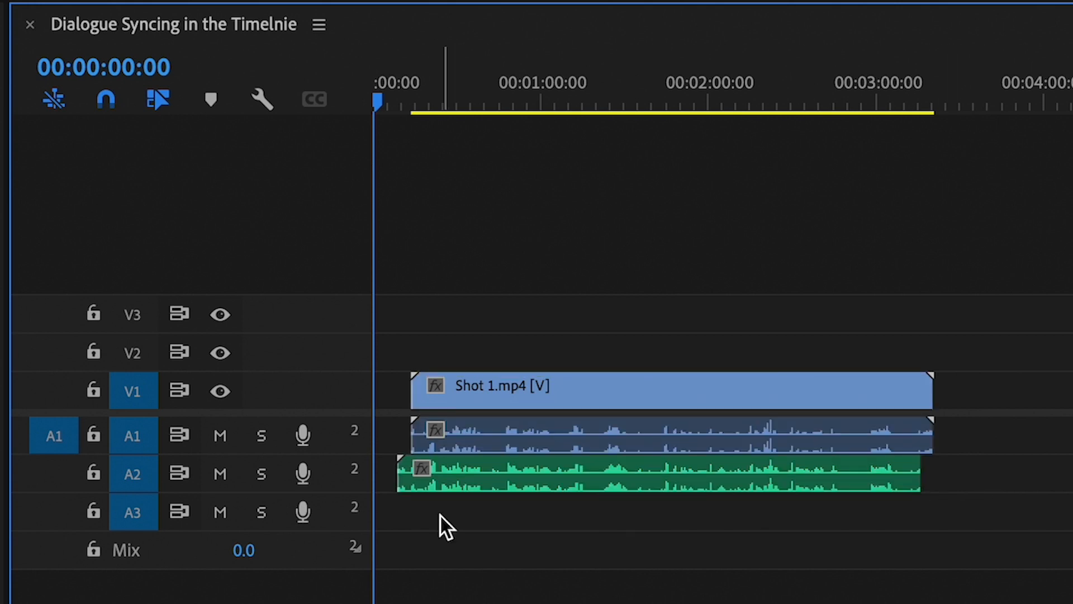
# Step: Trim the start of Shot 1 Audio.WAV on A2 to line up with the start of Shot 1.mp4
pyautogui.press('=')
pyautogui.press('=')
pyautogui.press('=')
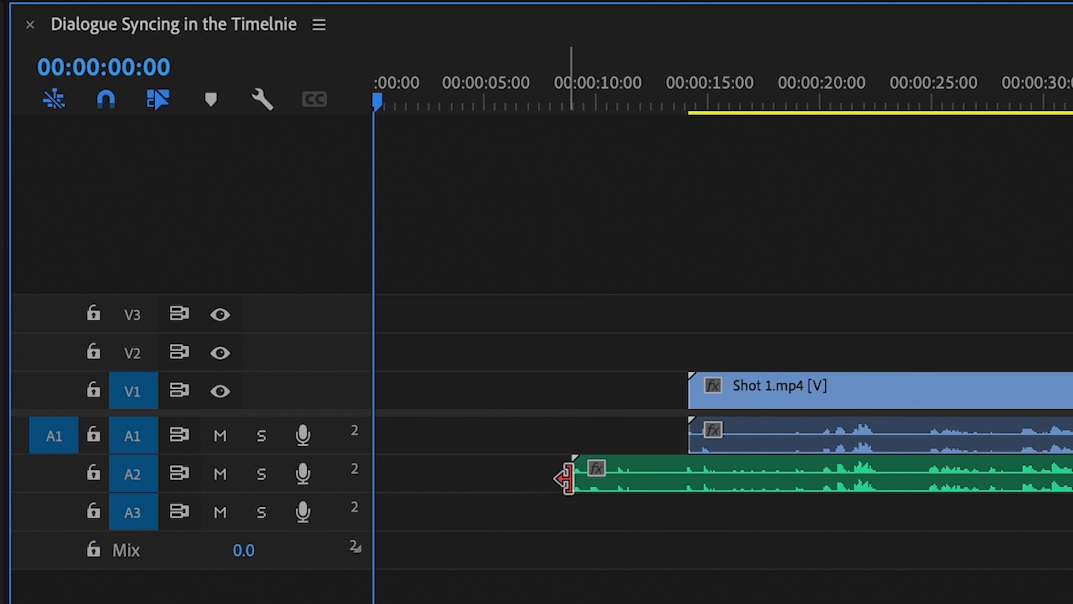
pyautogui.moveTo(580, 474); pyautogui.dragTo(690, 471)
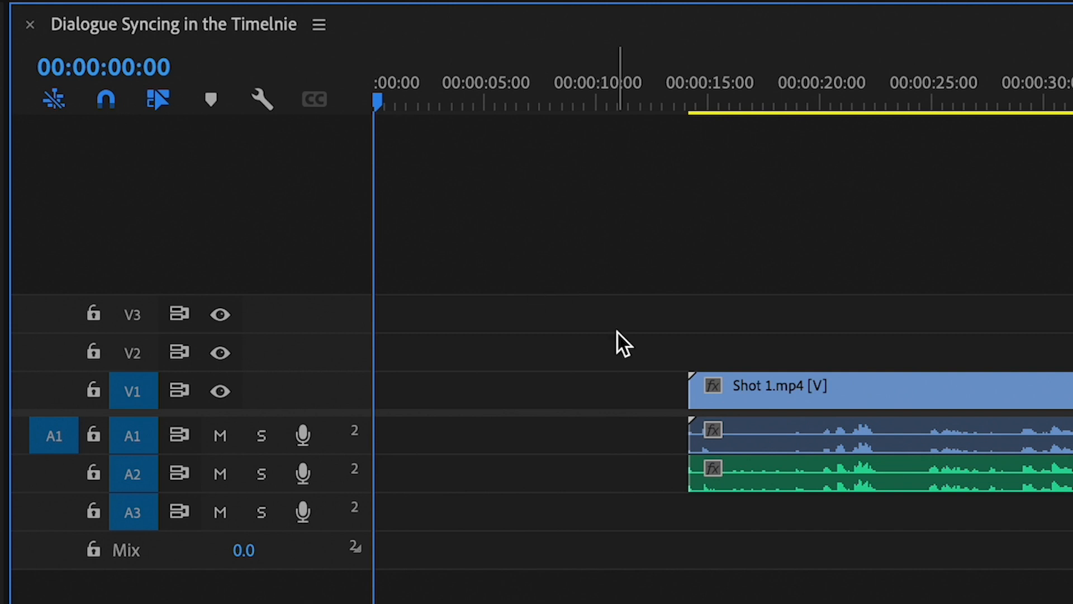
# Step: Trim the end of Shot 1.mp4 and its camera audio back to the end of Shot 1 Audio.WAV
pyautogui.press('\\')
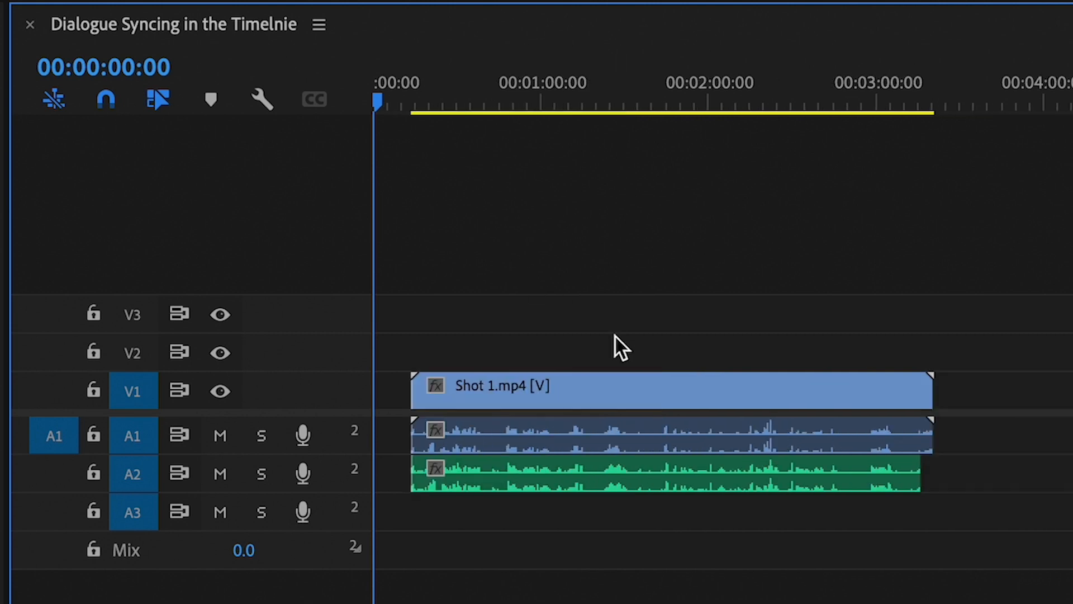
pyautogui.click(924, 92)
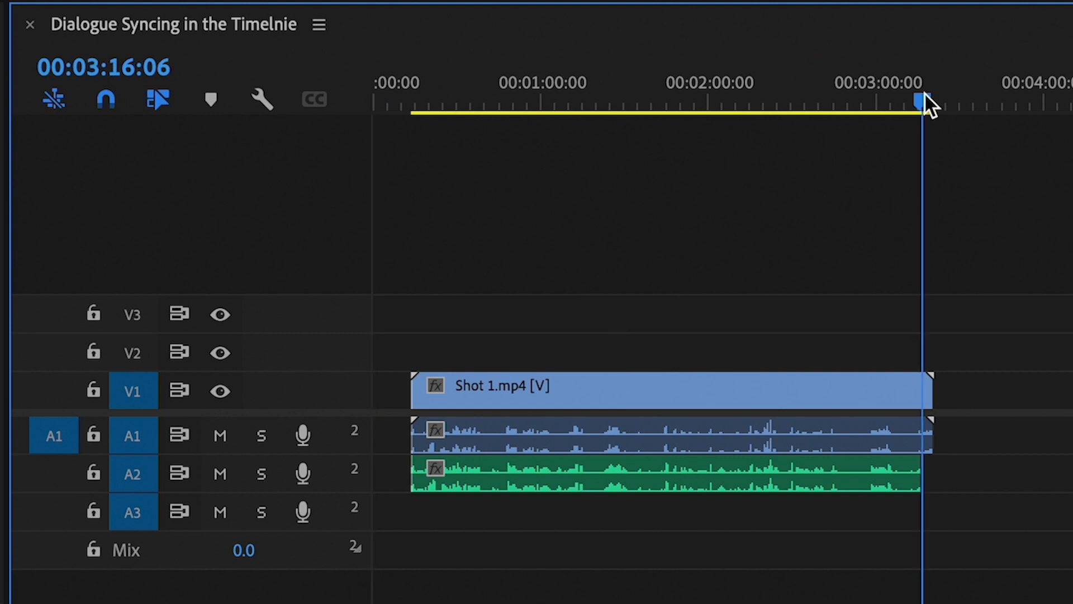
pyautogui.press('d')
pyautogui.press('\\')
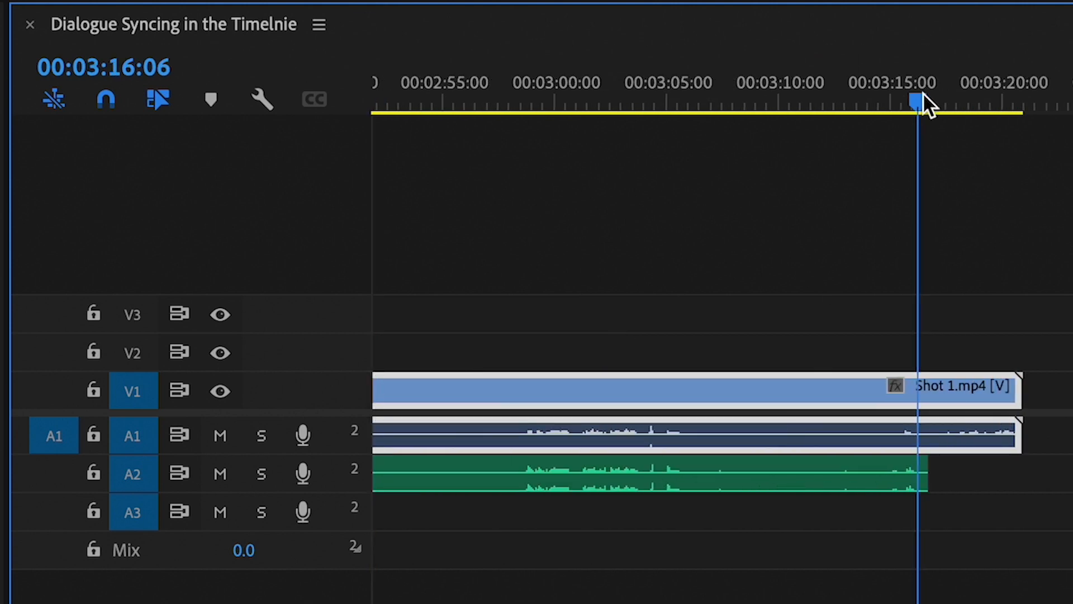
pyautogui.moveTo(1072, 450); pyautogui.dragTo(943, 454)
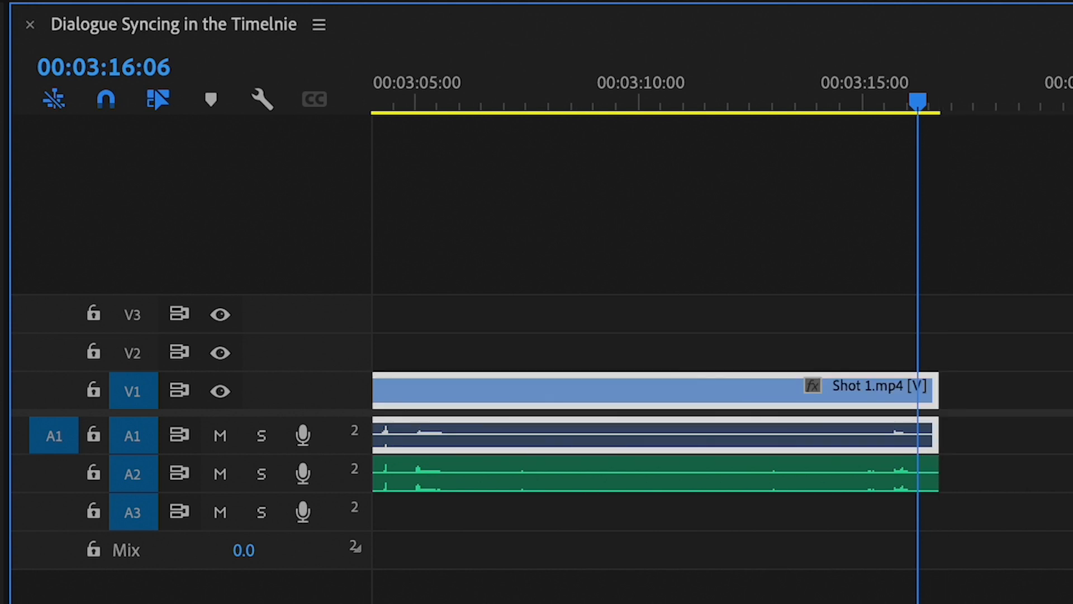
pyautogui.press('-')
pyautogui.press('-')
pyautogui.press('-')
pyautogui.press('-')
pyautogui.press('-')
pyautogui.press('-')
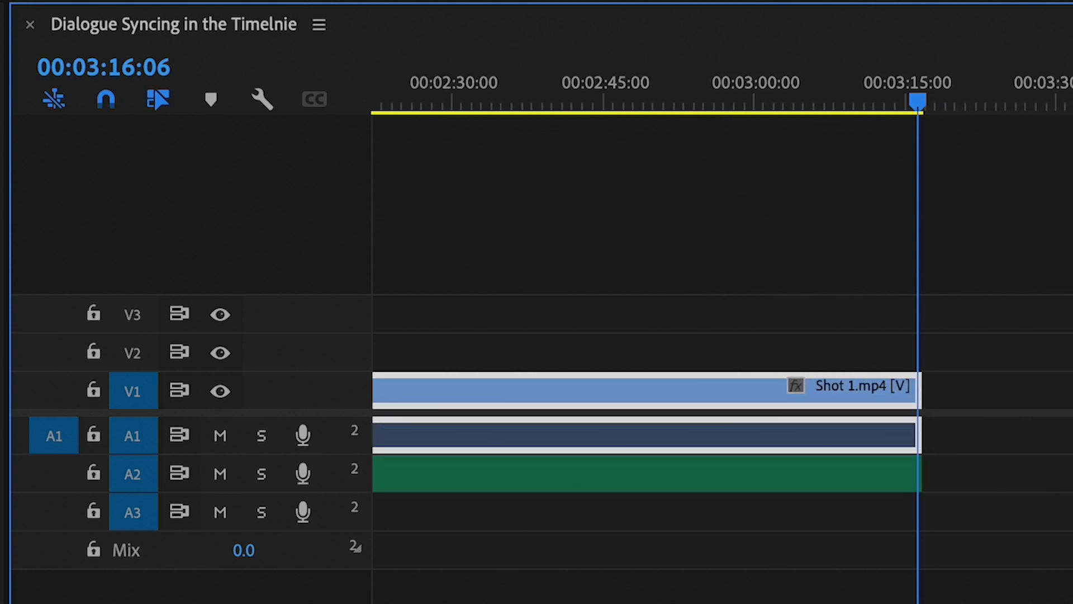
pyautogui.press('-')
pyautogui.press('-')
pyautogui.press('-')
pyautogui.press('-')
pyautogui.press('-')
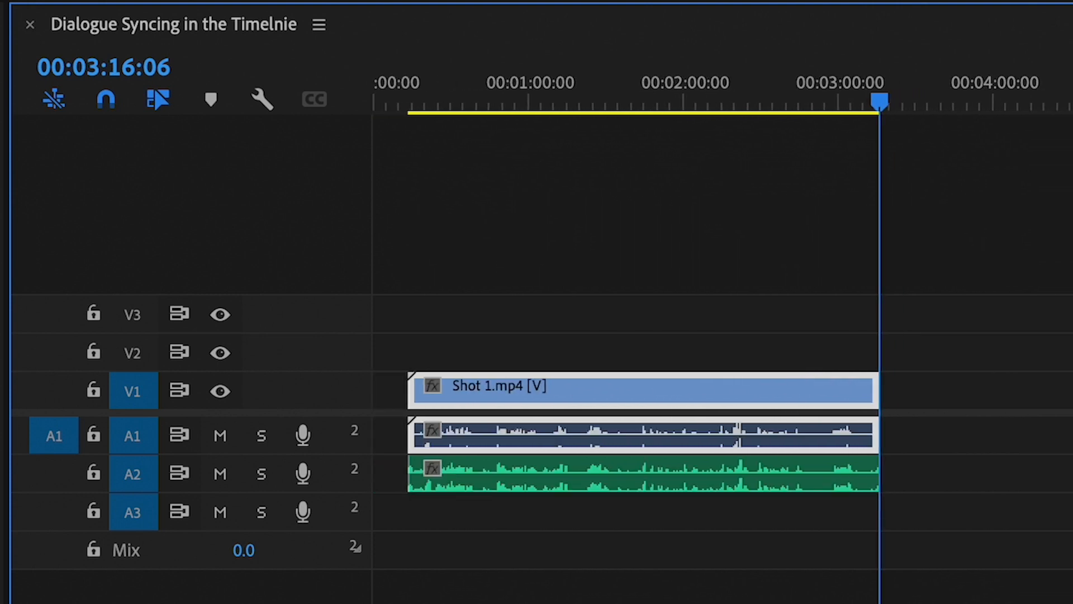
# Step: Overwrite the camera audio on A1 by moving Shot 1 Audio.WAV up from A2, keeping its start at 00:00:14:04
pyautogui.click(404, 92)
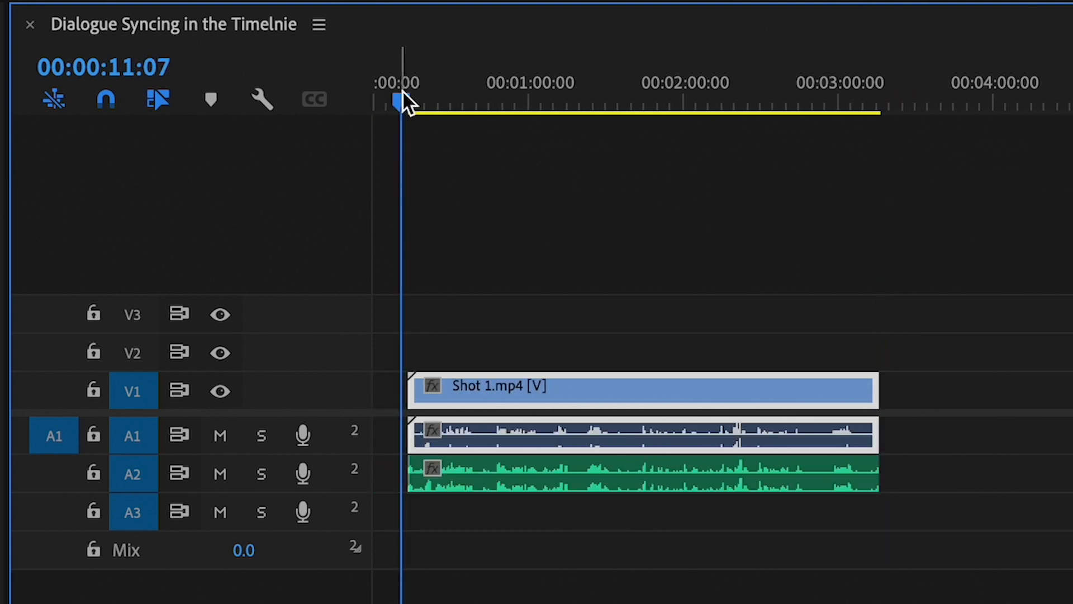
pyautogui.press('Down')
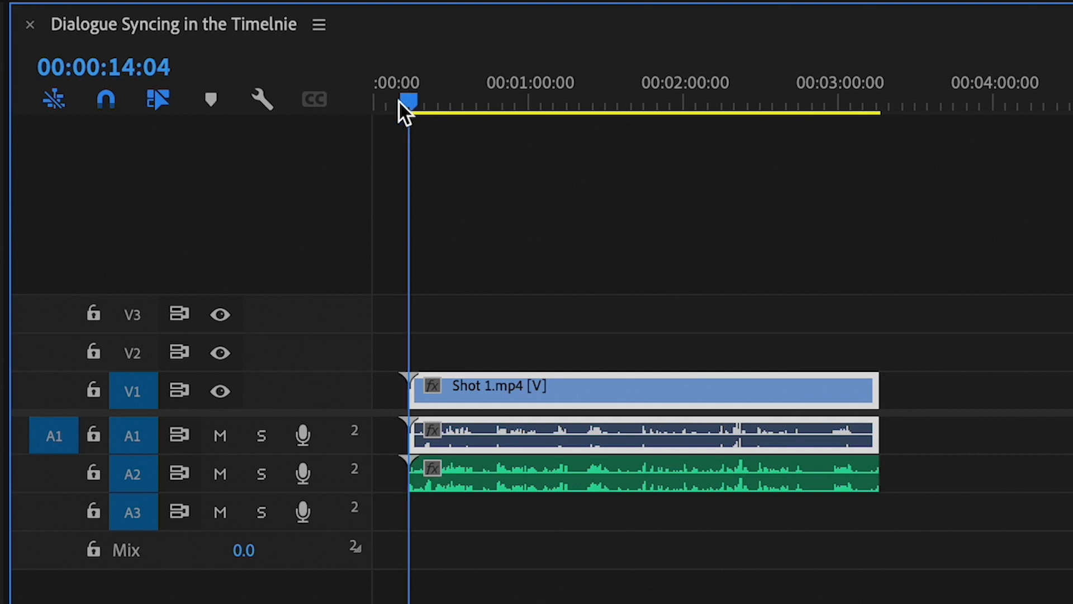
pyautogui.press('=')
pyautogui.press('=')
pyautogui.press('=')
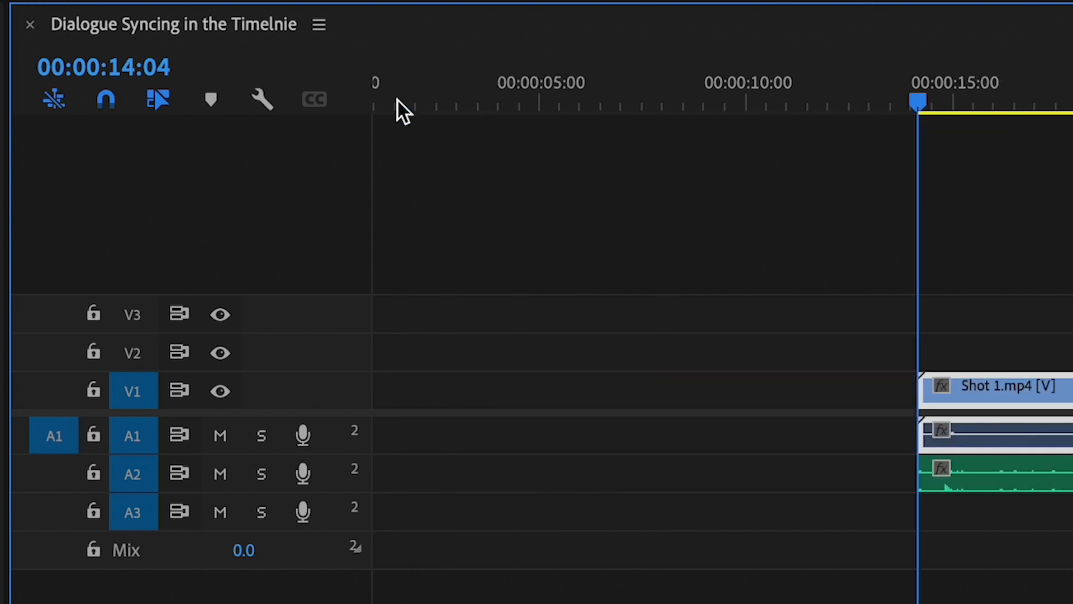
pyautogui.moveTo(819, 91); pyautogui.dragTo(914, 82)
pyautogui.click(955, 475)
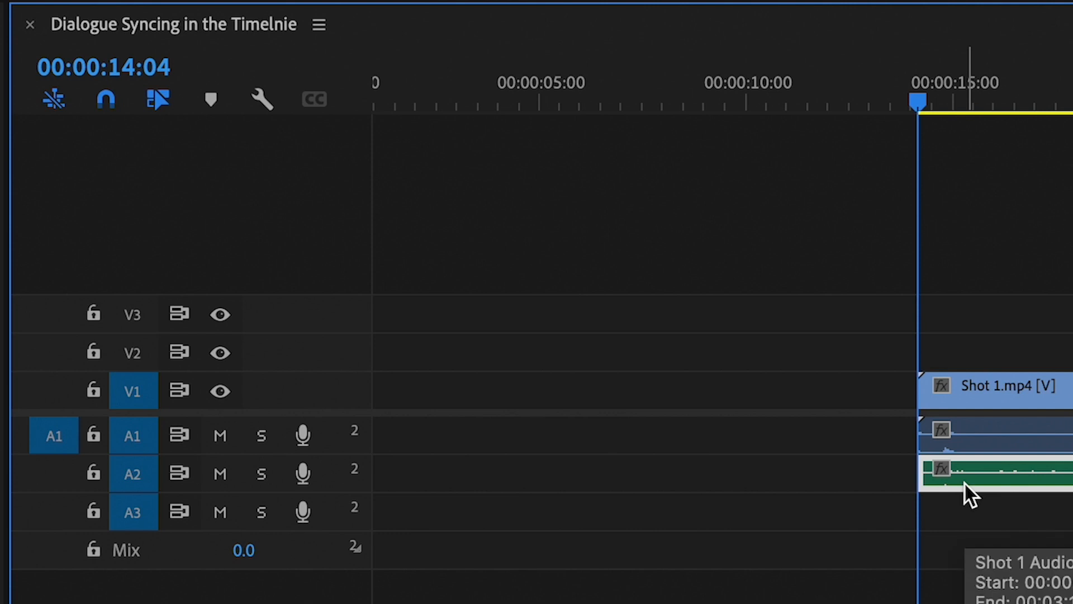
pyautogui.moveTo(964, 482); pyautogui.dragTo(965, 435)
pyautogui.hscroll(5, 940, 484)
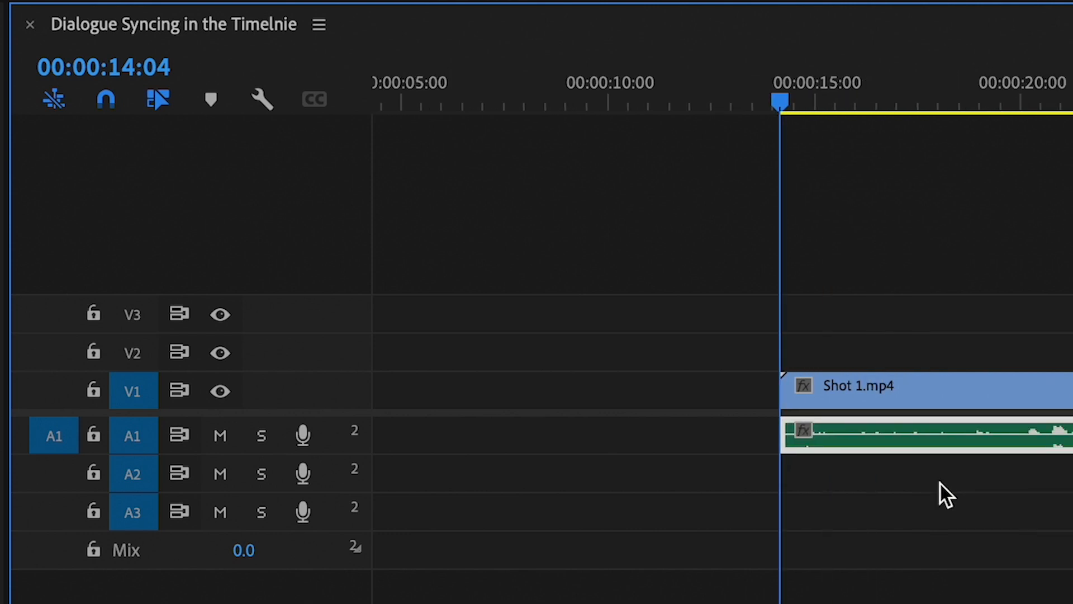
pyautogui.click(872, 469)
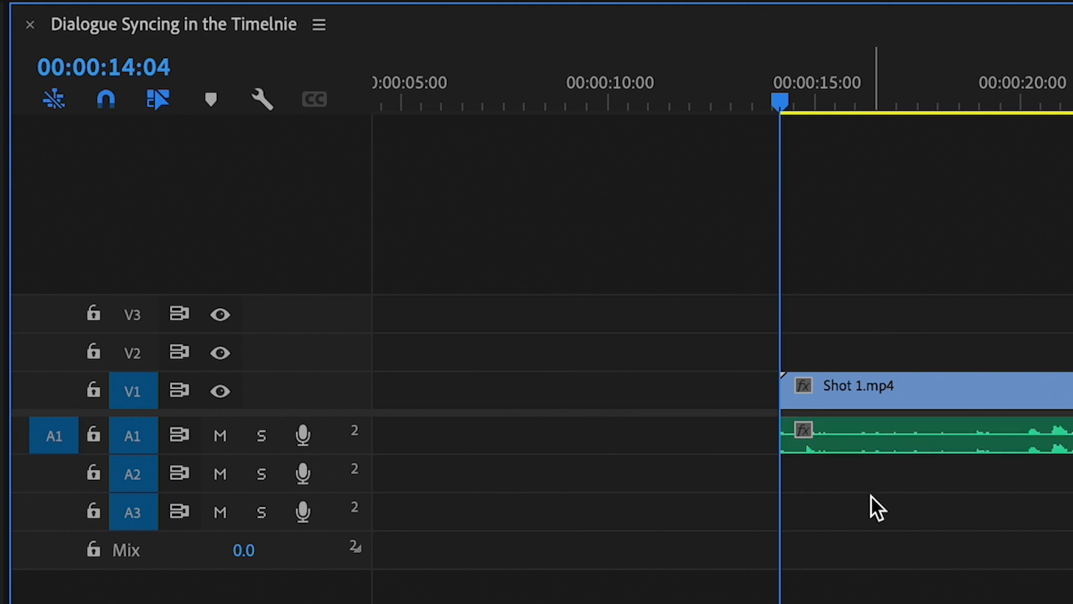
# Step: Link the Shot 1.mp4 video on V1 with Shot 1 Audio.WAV on A1
pyautogui.moveTo(876, 504); pyautogui.dragTo(766, 370)
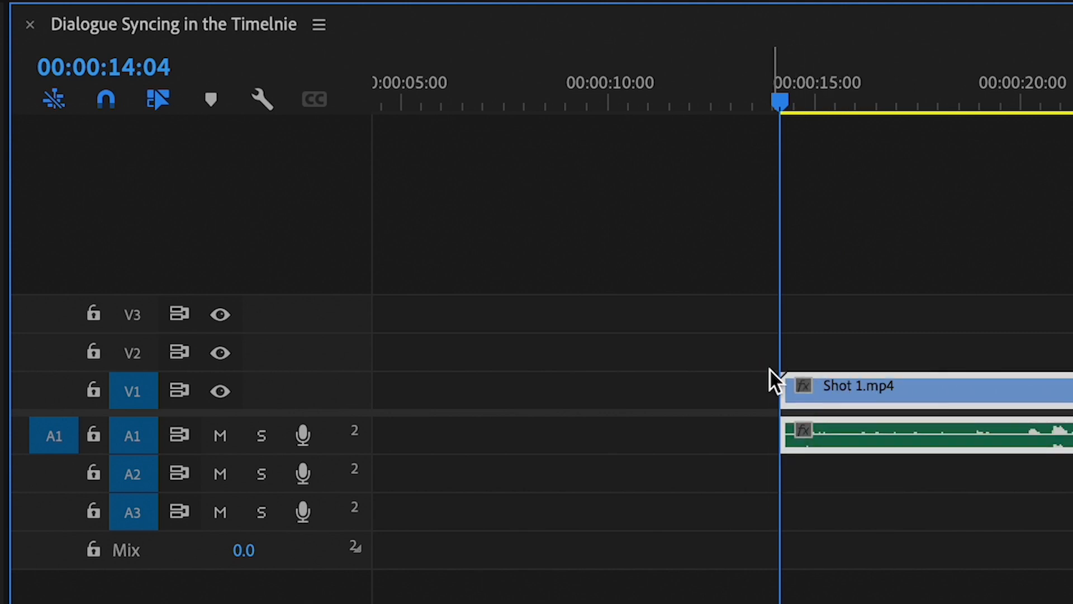
pyautogui.hotkey('ctrl', 'l')
pyautogui.click(896, 318)
pyautogui.click(891, 388)
pyautogui.press('\\')
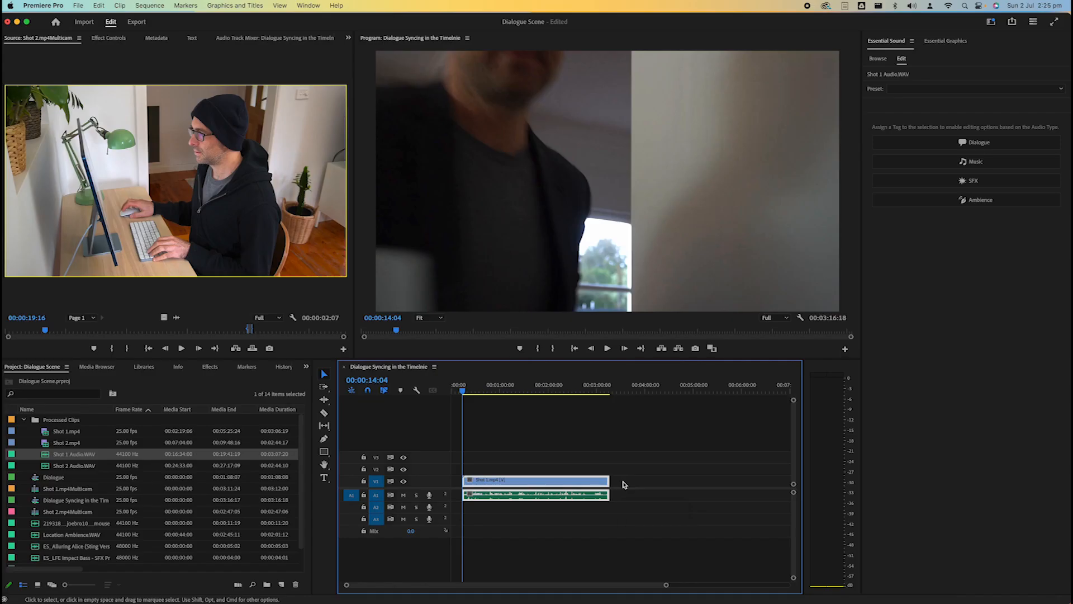
# Step: Try ripple trimming the start of the linked Shot 1 clip to about 00:00:18:10, just before the dialogue, and undo the trim
pyautogui.press('\\')
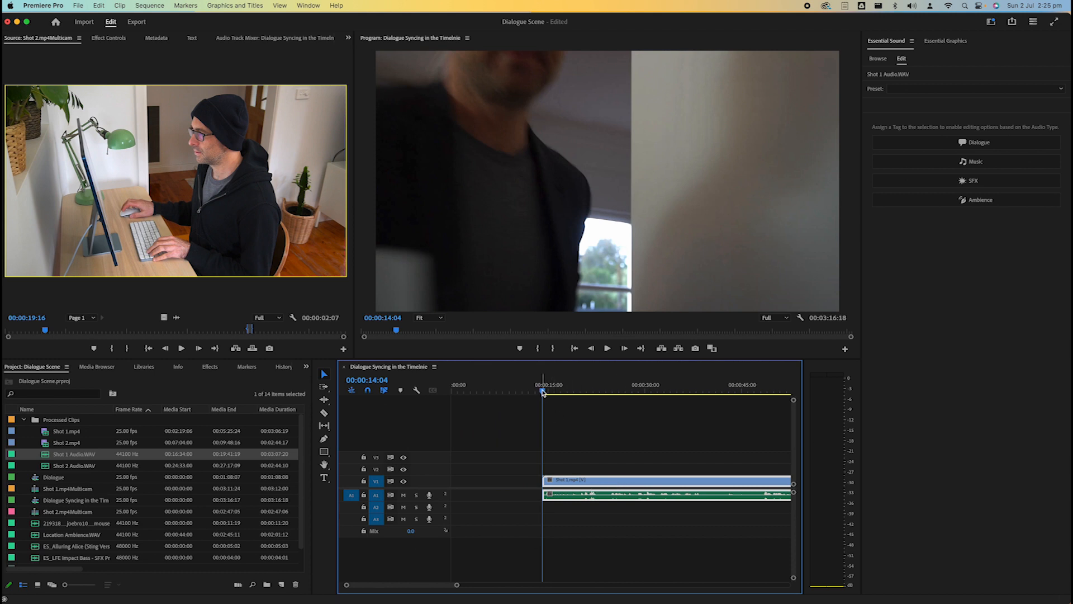
pyautogui.moveTo(543, 391); pyautogui.dragTo(576, 390)
pyautogui.press('Left')
pyautogui.press('Left')
pyautogui.press('Left')
pyautogui.press('Left')
pyautogui.press('Left')
pyautogui.press('Left')
pyautogui.press('Left')
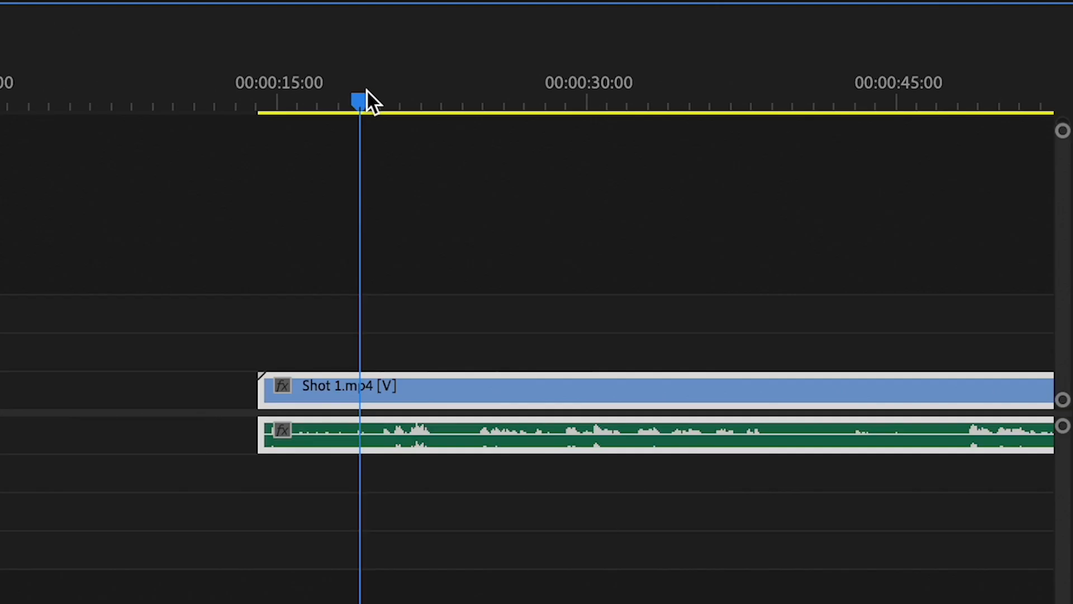
pyautogui.press('Left')
pyautogui.press('Left')
pyautogui.press('Left')
pyautogui.press('Left')
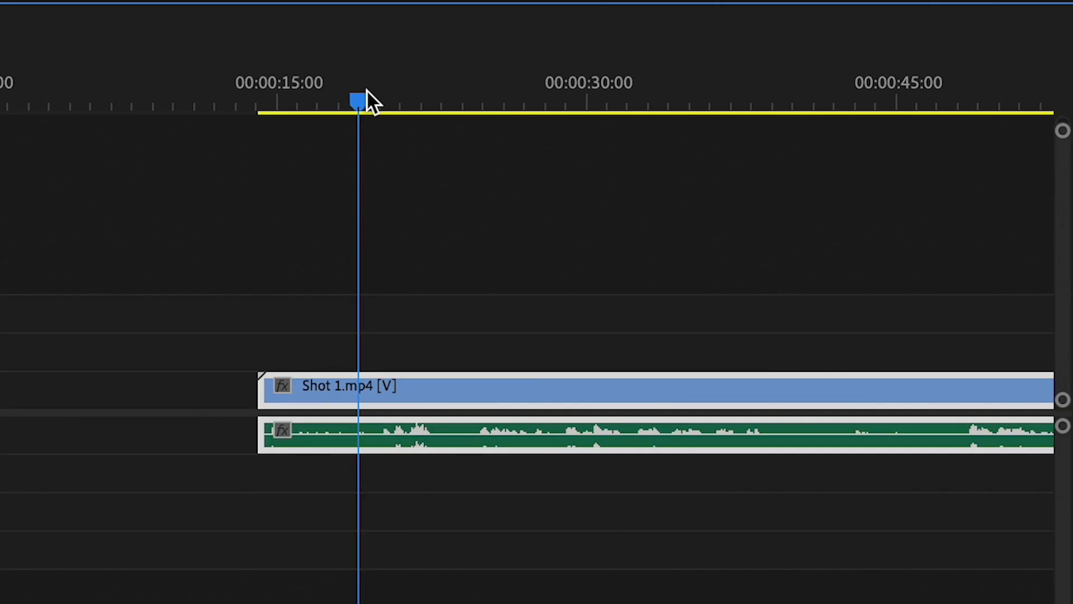
pyautogui.press('Left')
pyautogui.press('Left')
pyautogui.press('Left')
pyautogui.press('Left')
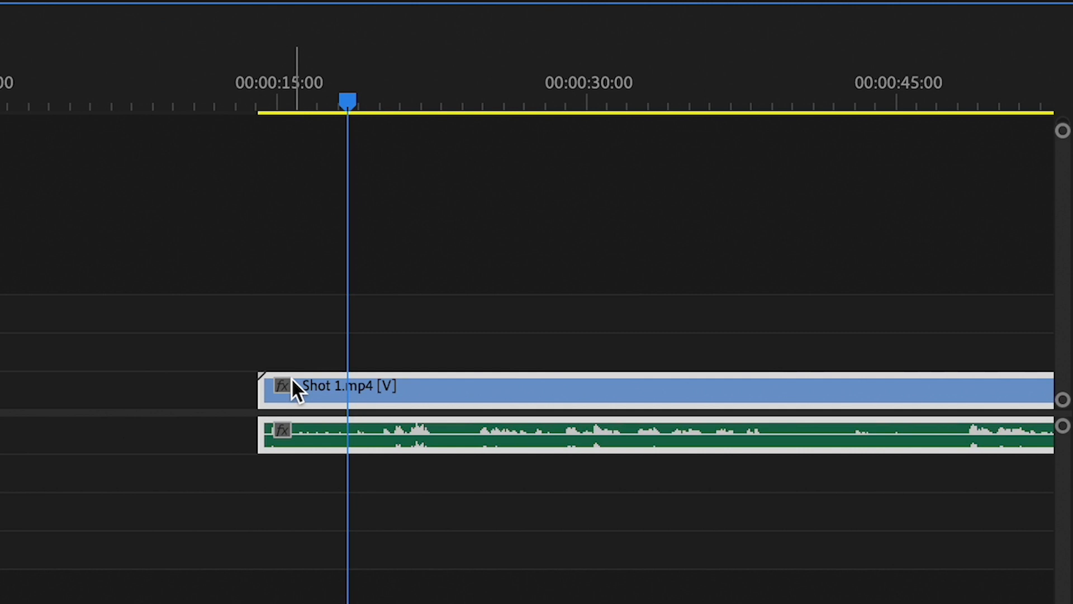
pyautogui.press('q')
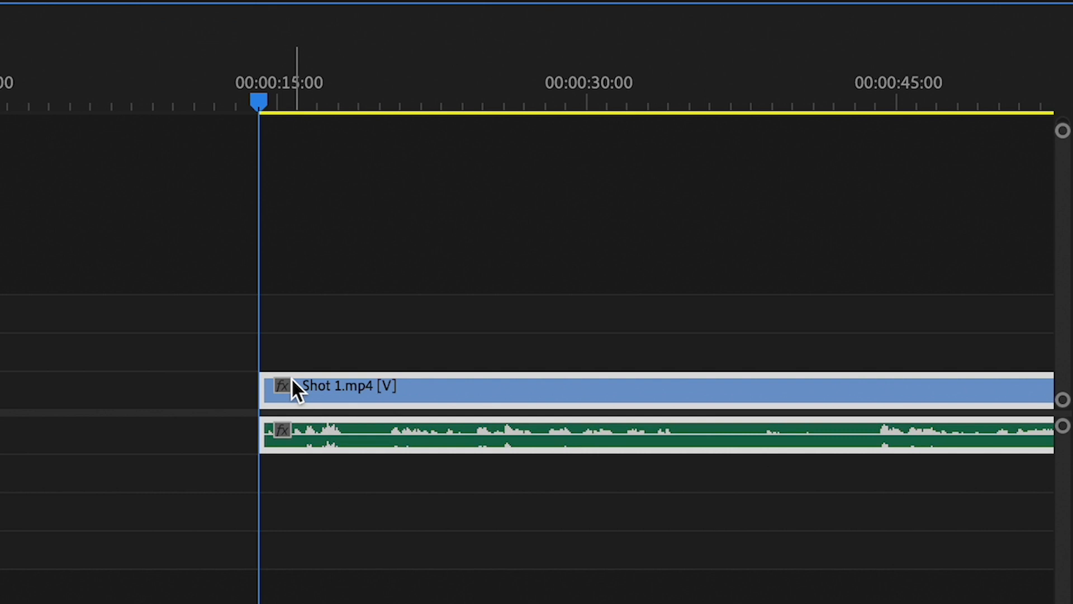
pyautogui.hotkey('ctrl', 'z')
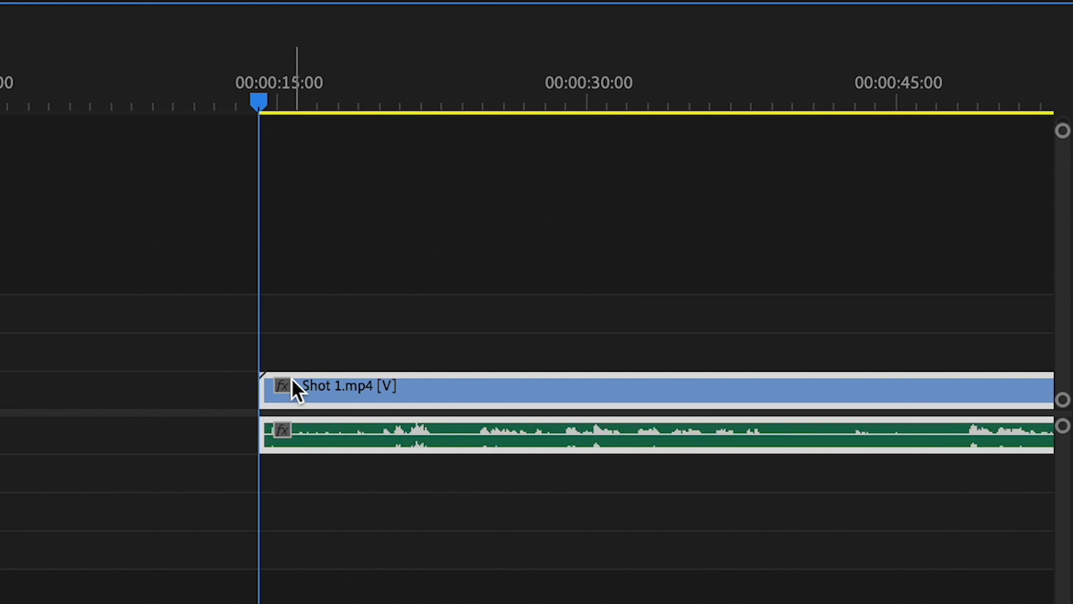
# Step: Ripple trim the start of the linked Shot 1 clip to about 00:00:19:18 and split it after the first line, at about 00:00:17:08
pyautogui.moveTo(347, 103); pyautogui.dragTo(379, 97)
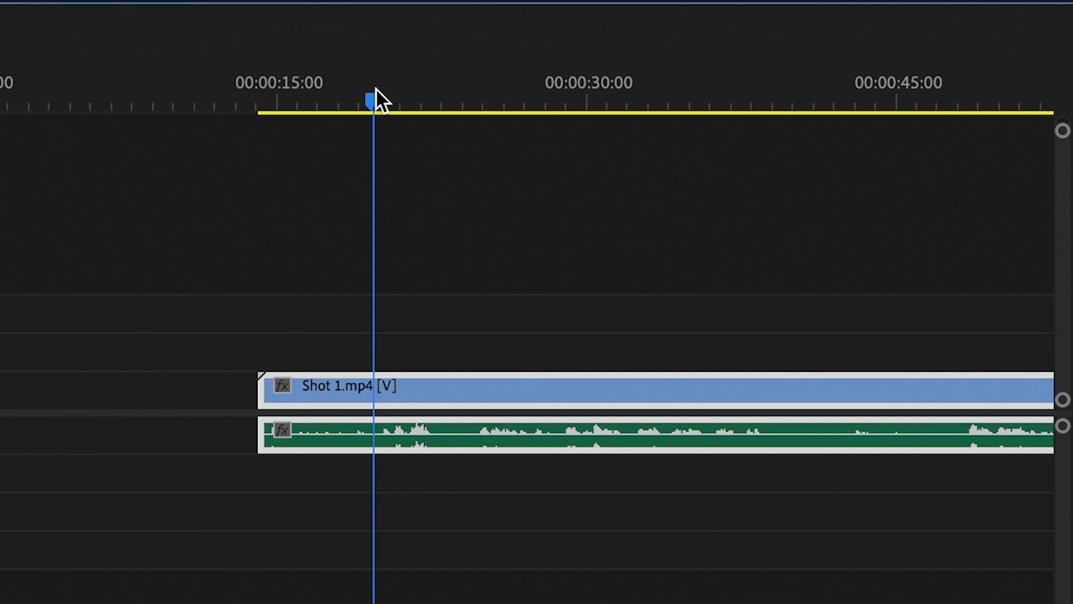
pyautogui.press('w')
pyautogui.hotkey('ctrl', 'z')
pyautogui.press('q')
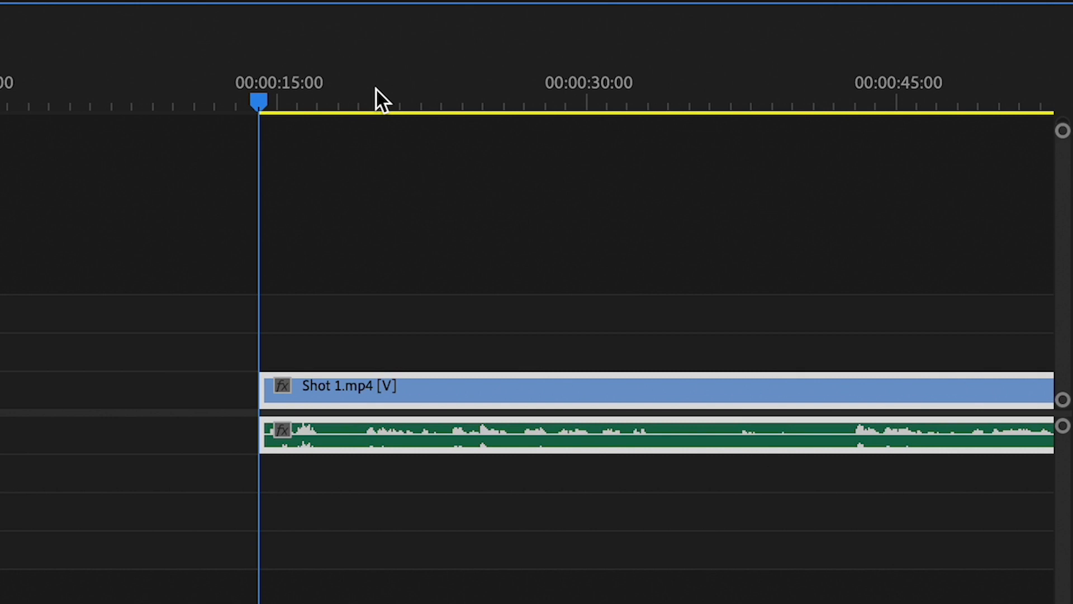
pyautogui.press('space')
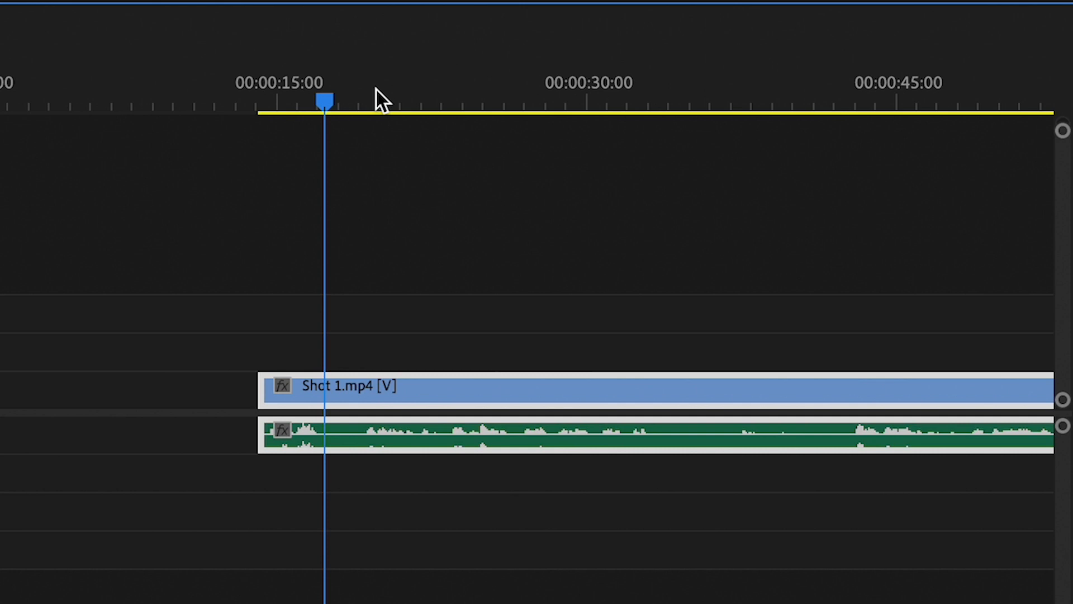
pyautogui.hotkey('ctrl', 'k')
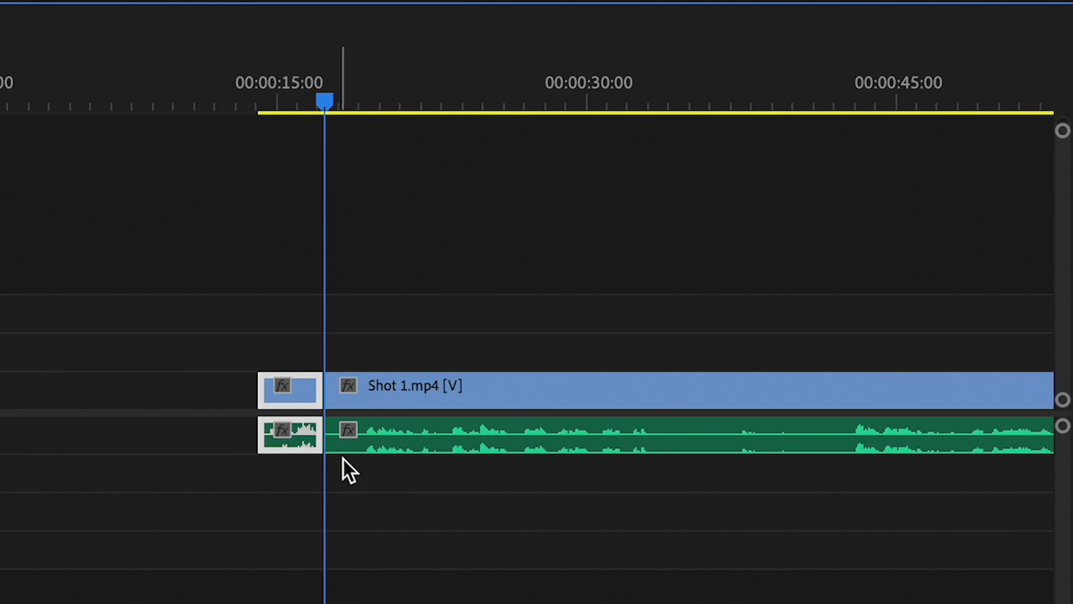
# Step: Ripple trim the start of the second Shot 1 segment to about 00:00:19:03 and play back the cut
pyautogui.moveTo(360, 95); pyautogui.dragTo(364, 93)
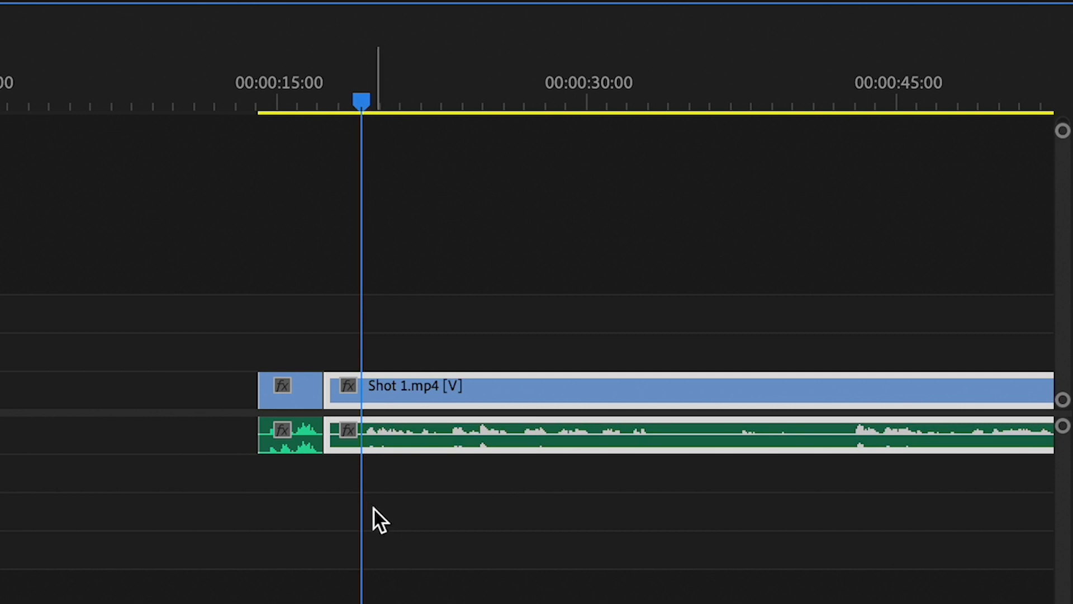
pyautogui.press('q')
pyautogui.press('space')
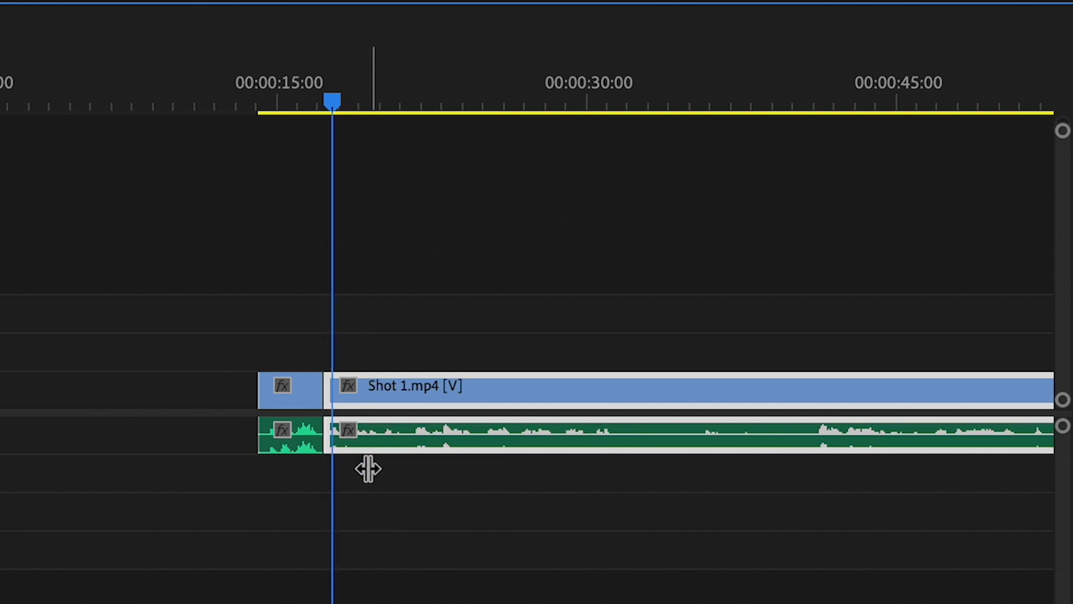
pyautogui.press('space')
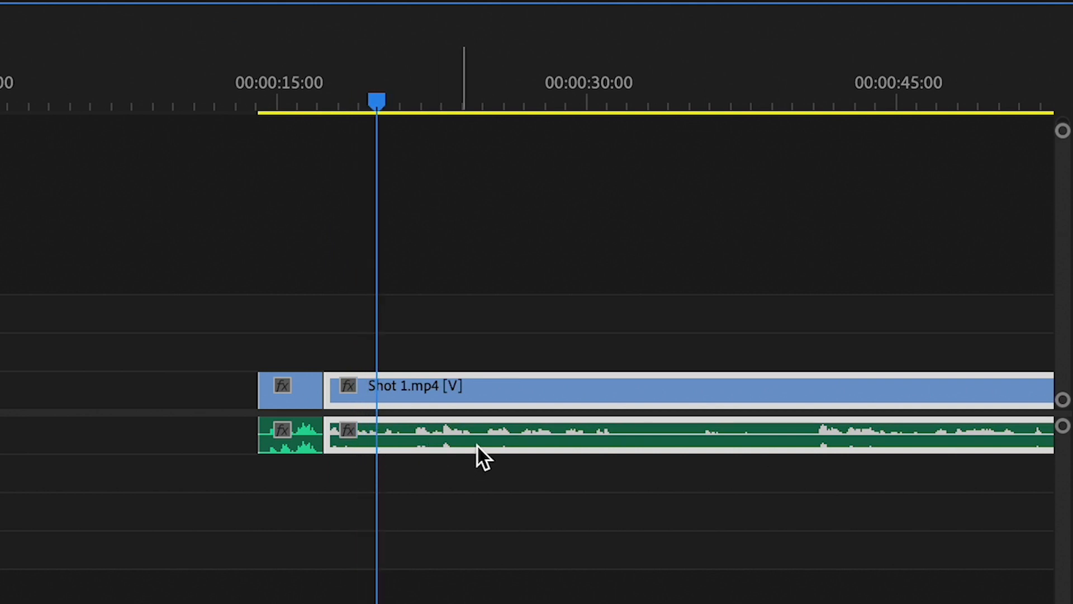
# Step: Increase the height of track A1 and split the Shot 1 clip at about 00:00:31:20, after the second stretch of dialogue
pyautogui.moveTo(0, 454); pyautogui.dragTo(0, 485)
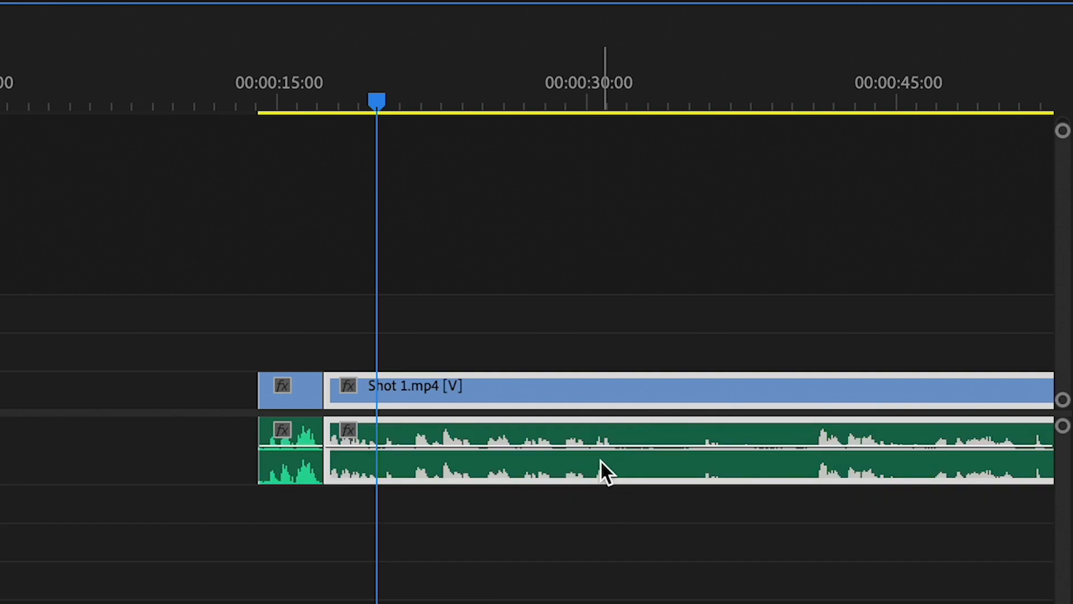
pyautogui.click(626, 96)
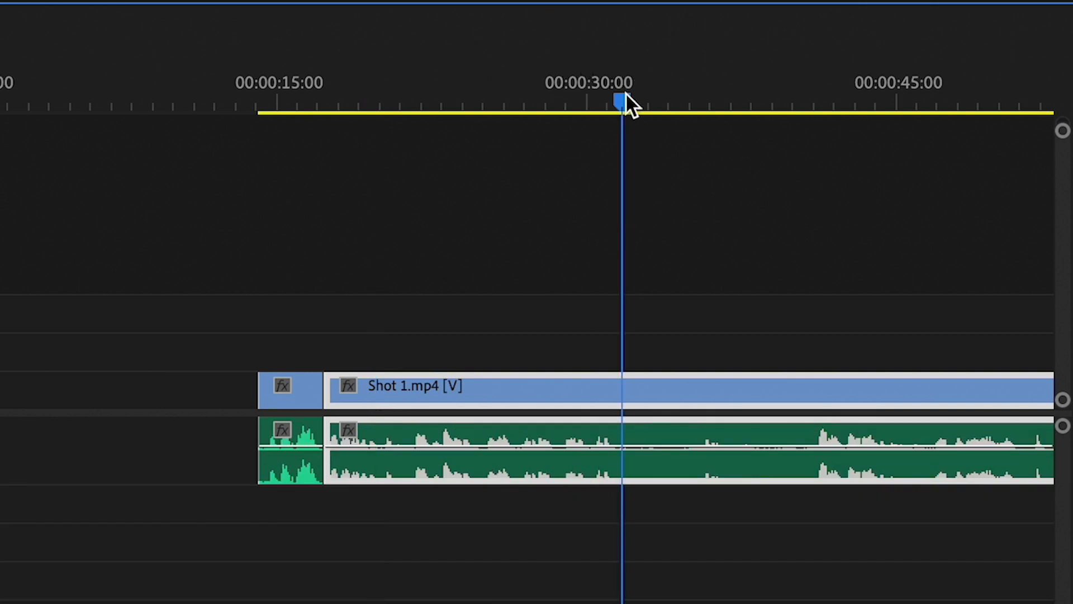
pyautogui.press('Right')
pyautogui.press('Right')
pyautogui.press('Right')
pyautogui.press('Right')
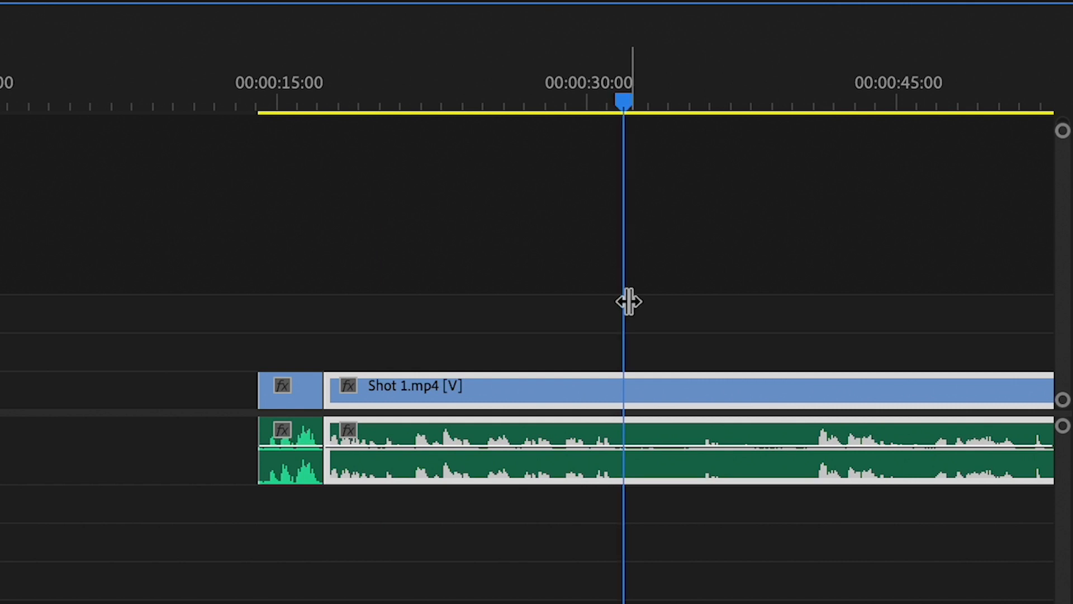
pyautogui.hotkey('ctrl', 'k')
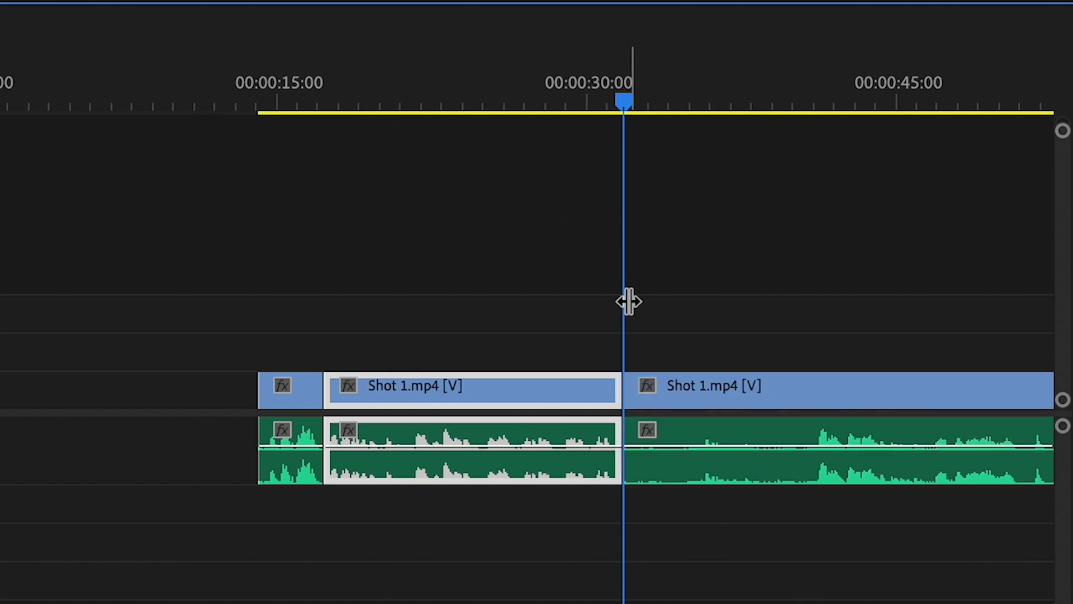
# Step: Ripple trim the start of the third Shot 1 segment to about 00:00:40:22 and split it after its line, at about 00:00:35:17
pyautogui.moveTo(624, 99); pyautogui.dragTo(811, 76)
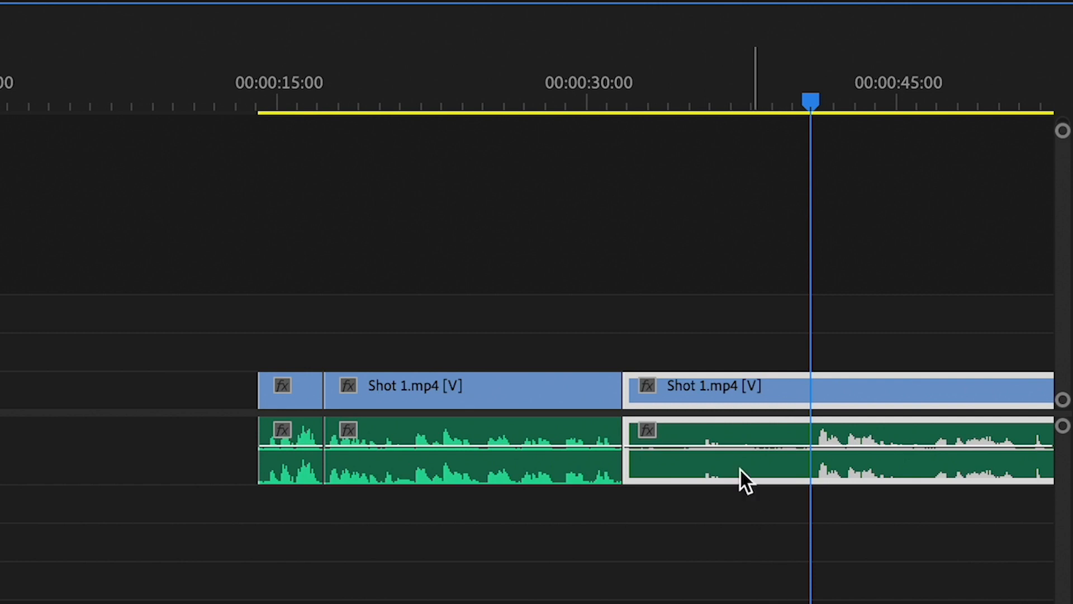
pyautogui.press('q')
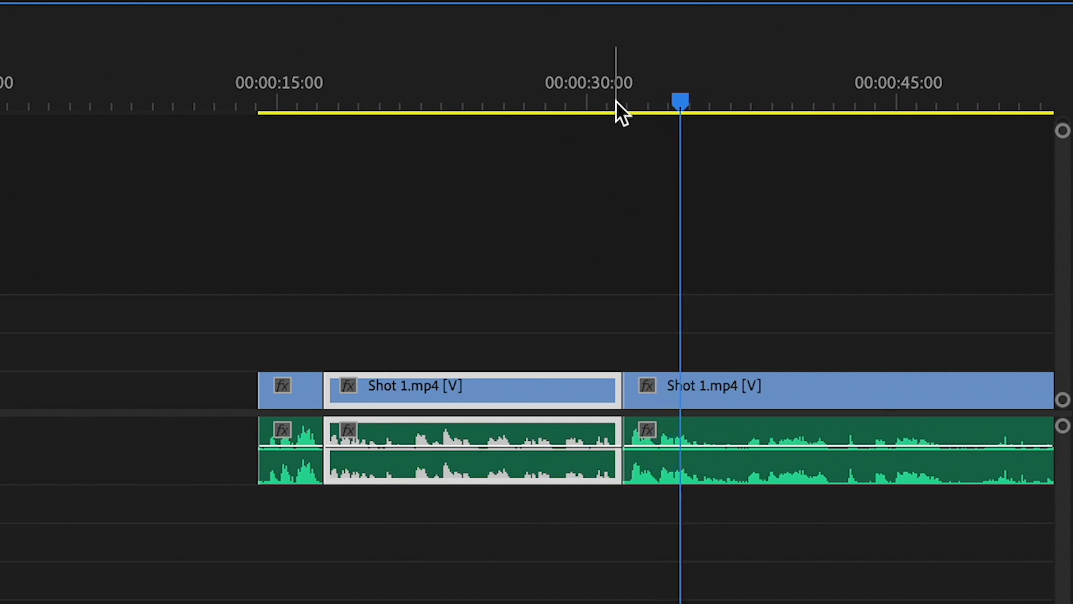
pyautogui.press('d')
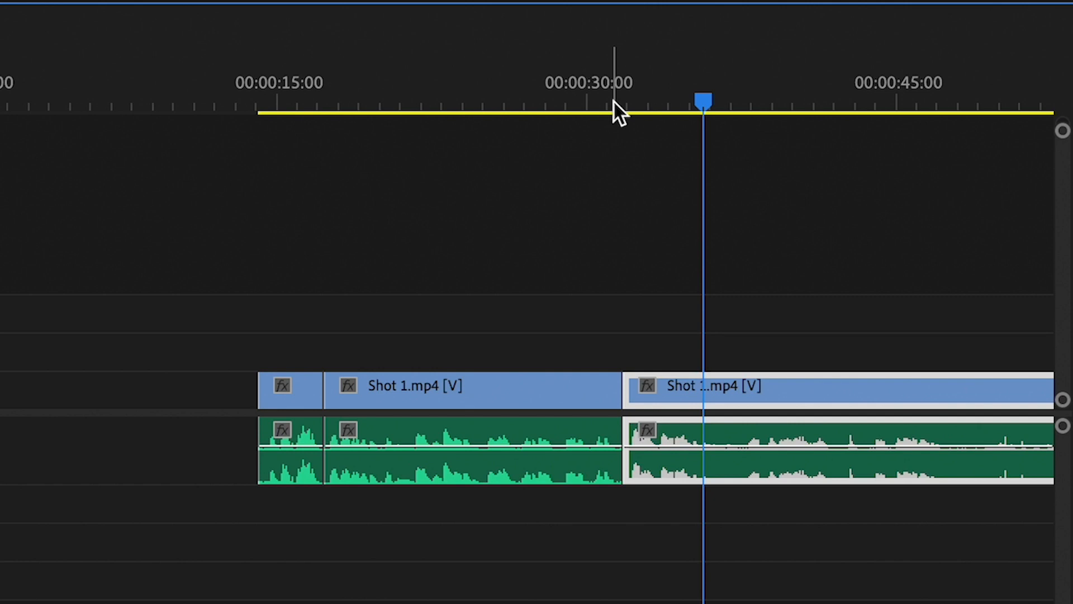
pyautogui.hotkey('ctrl', 'k')
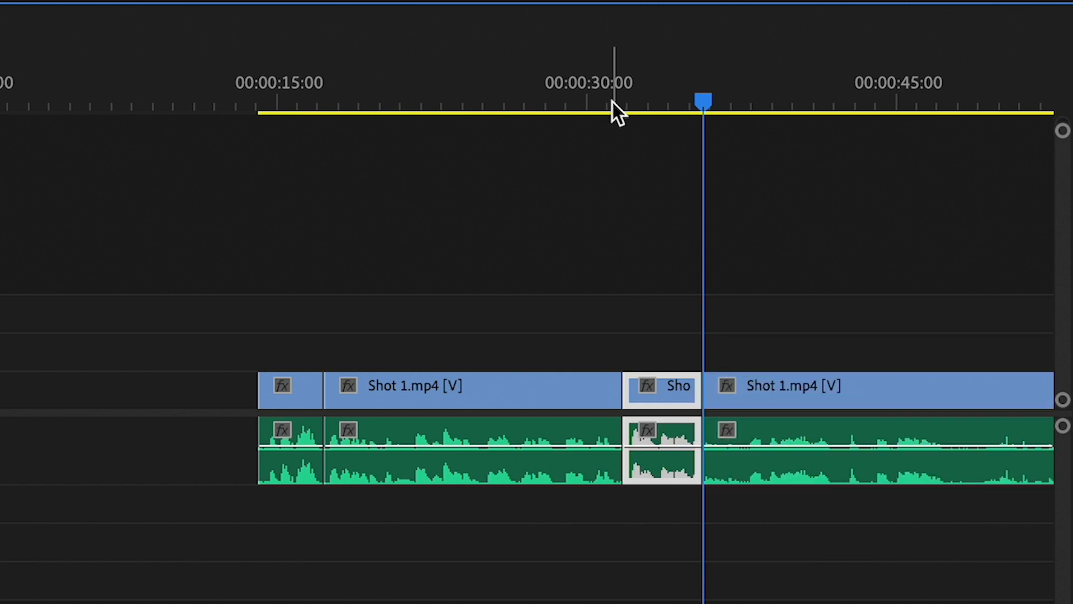
# Step: Ripple trim the start of the last Shot 1 segment to about 00:00:37:04
pyautogui.click(750, 98)
pyautogui.click(737, 102)
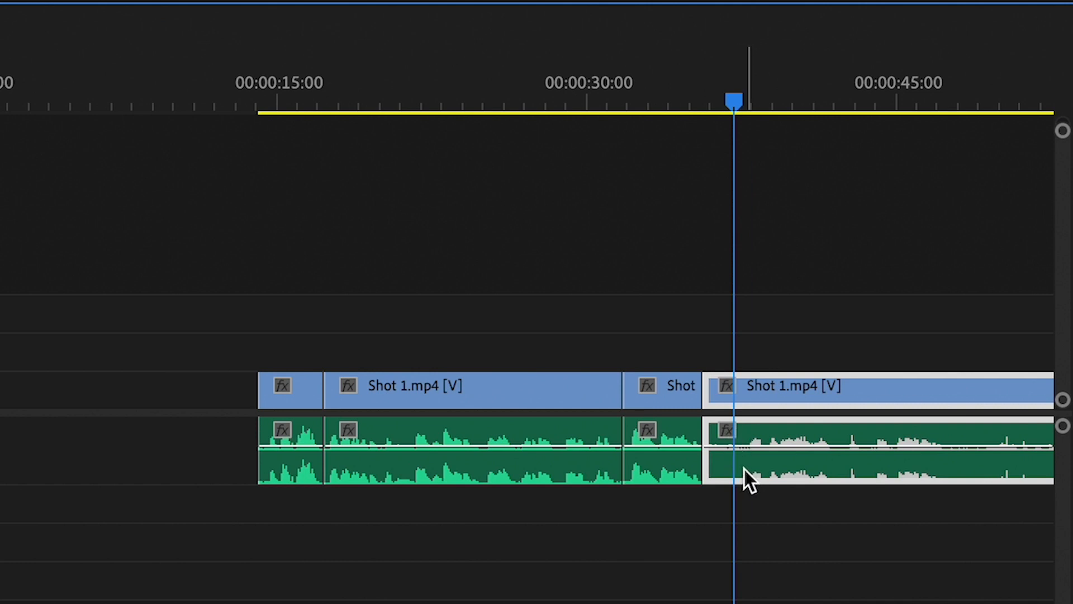
pyautogui.press('Up')
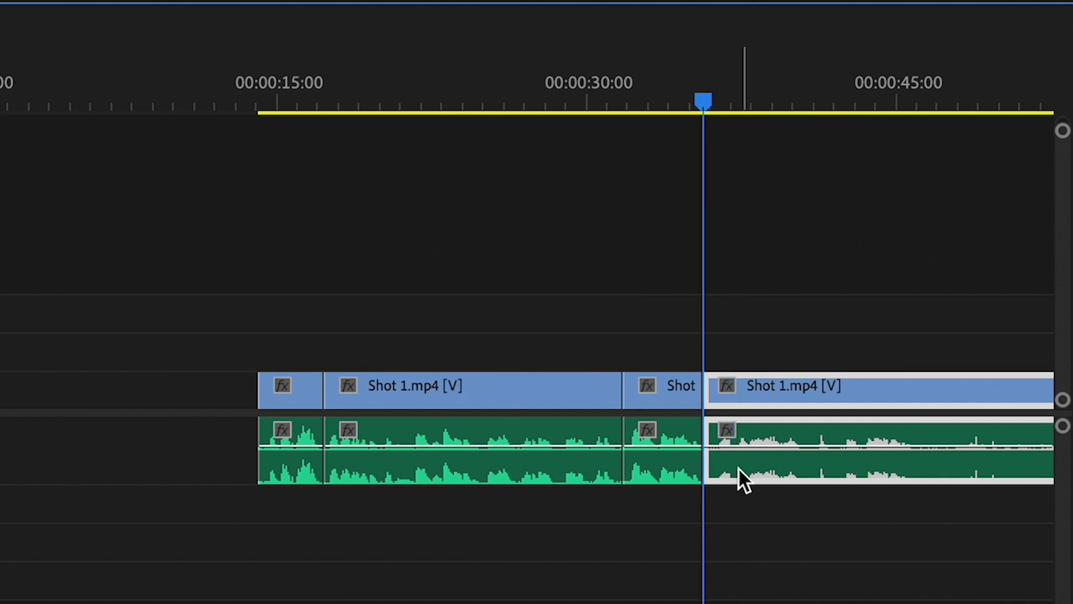
pyautogui.press('-')
pyautogui.press('-')
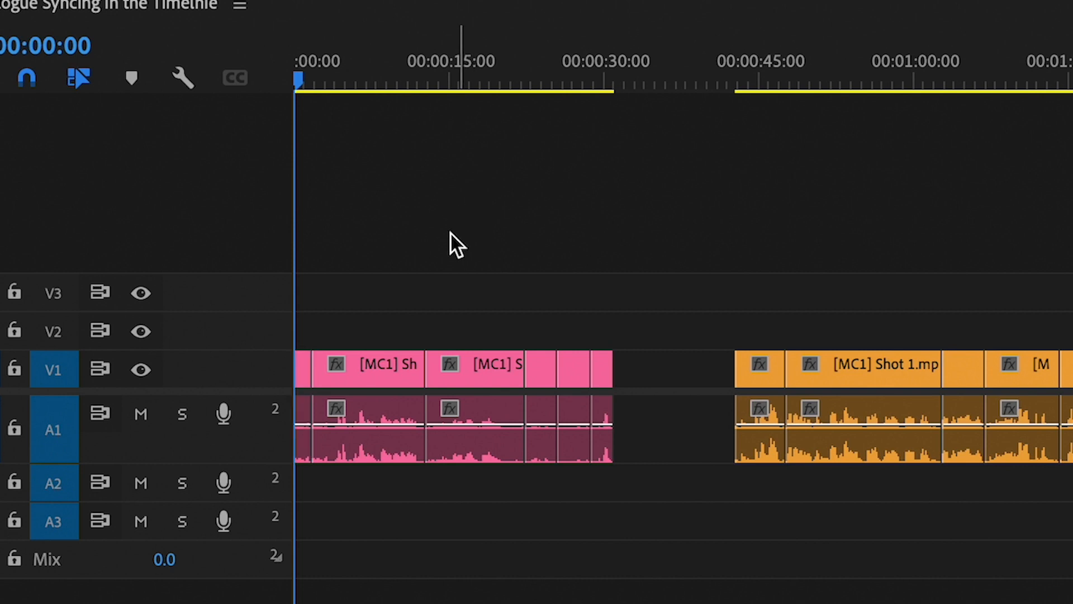
# Step: Try placing the first Shot 1 multicam clip after the first Shot 2 clip by shifting the other Shot 2 clips and ripple deleting the gap
pyautogui.moveTo(365, 286); pyautogui.dragTo(637, 534)
pyautogui.moveTo(375, 366); pyautogui.dragTo(462, 372)
pyautogui.moveTo(763, 371); pyautogui.dragTo(336, 372)
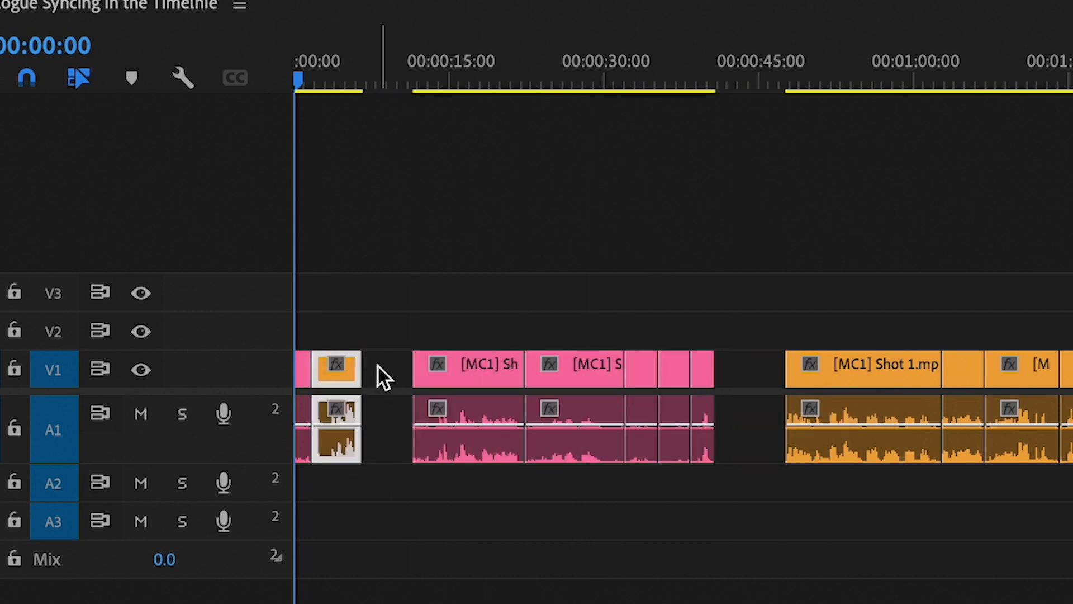
pyautogui.rightClick(378, 364)
pyautogui.click(415, 388)
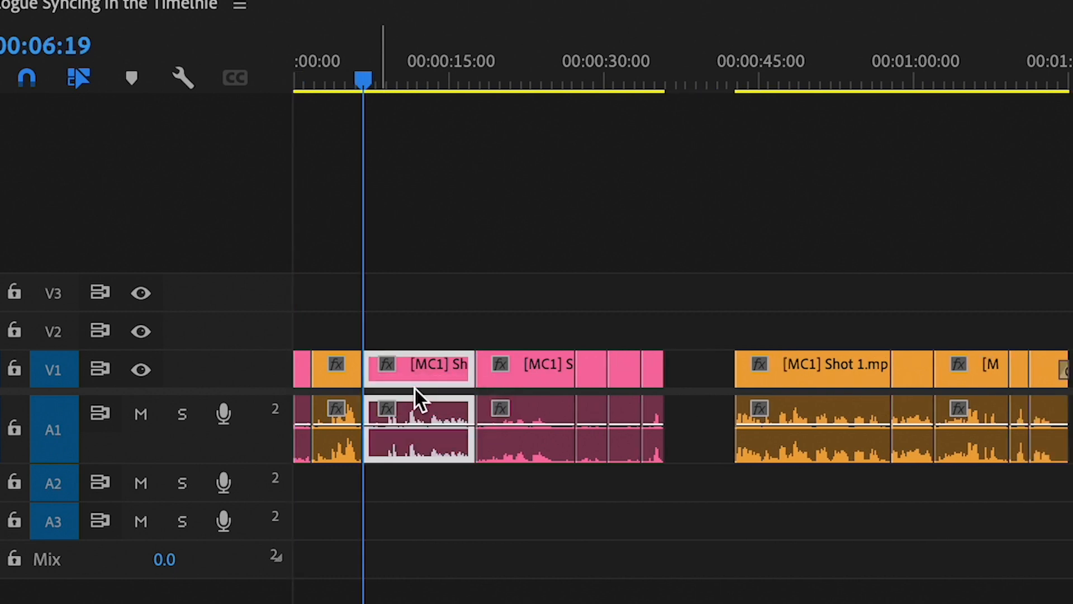
# Step: Undo the gap deletion, the Shot 1 clip's move and the shift of the Shot 2 clips
pyautogui.hotkey('ctrl', 'z')
pyautogui.hotkey('ctrl', 'z')
pyautogui.hotkey('ctrl', 'z')
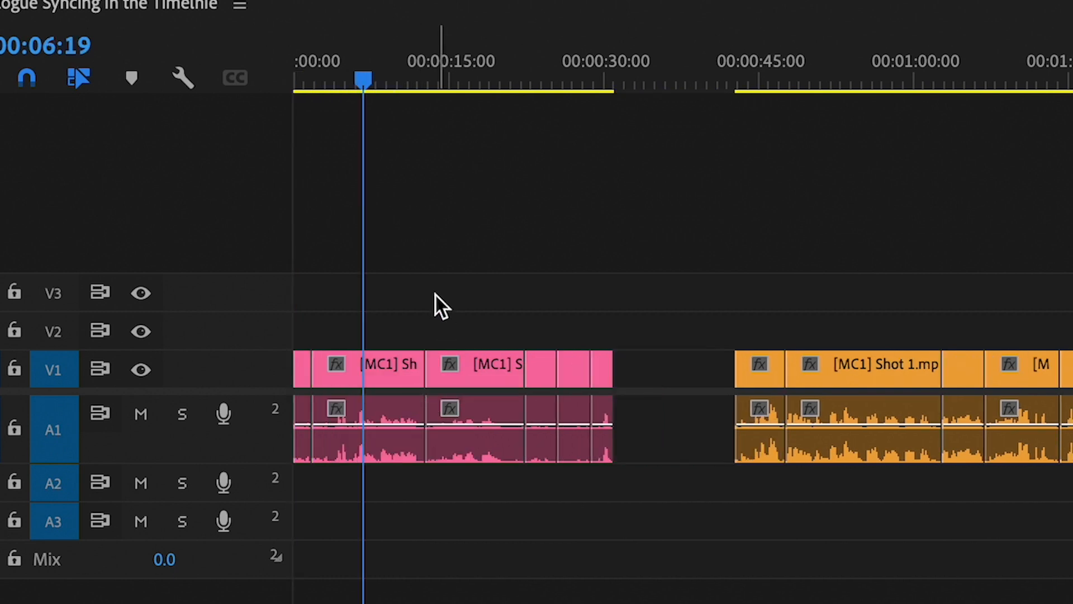
# Step: Insert the first Shot 1 multicam clip between the first and second Shot 2 clips with snapping on, pushing the following clips along
pyautogui.click(32, 86)
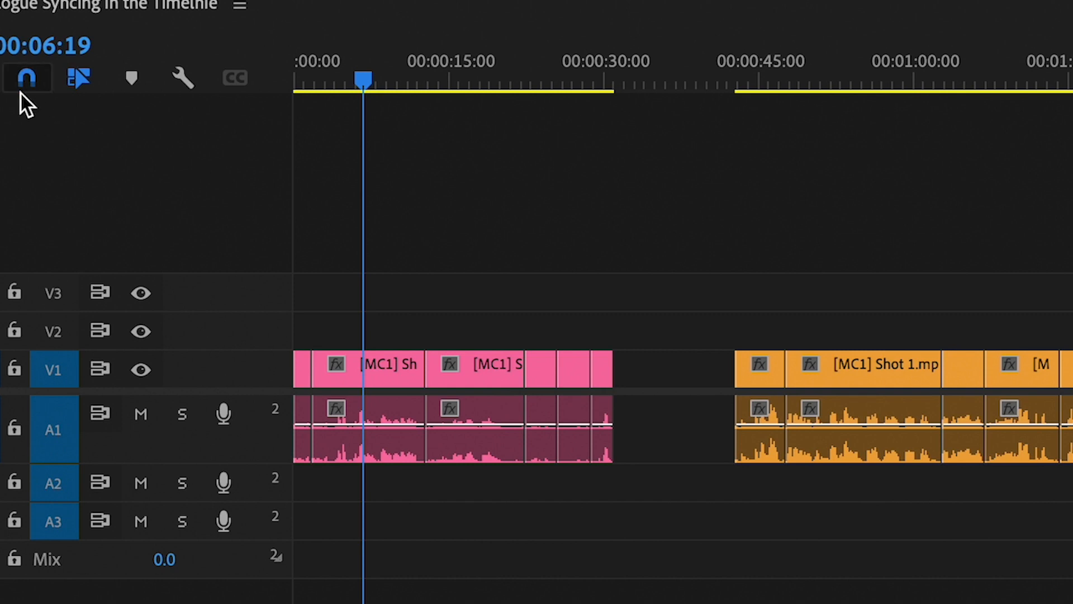
pyautogui.click(753, 376)
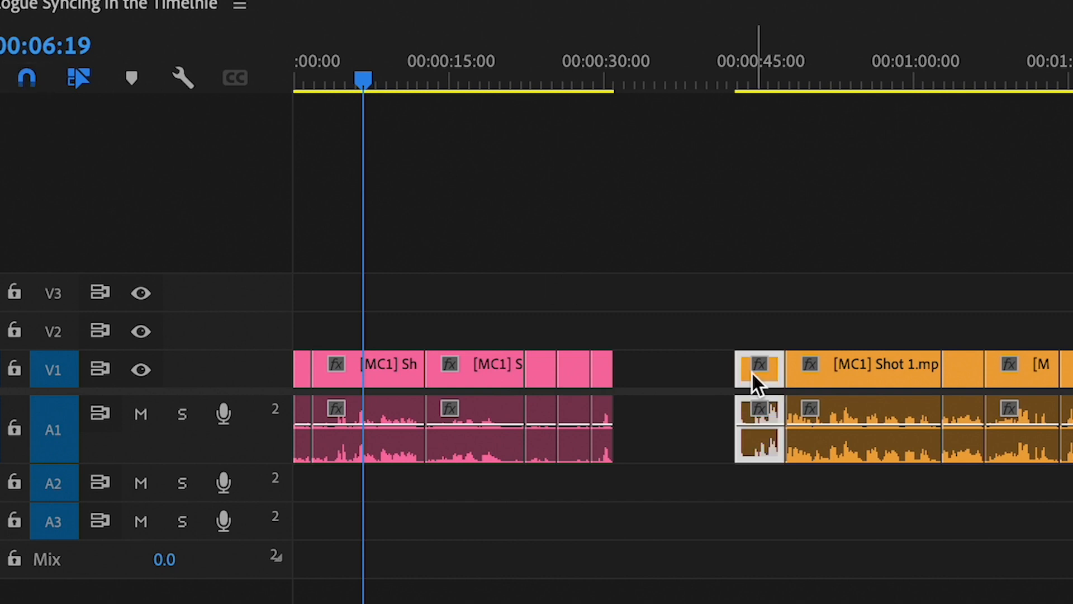
pyautogui.moveTo(751, 371); pyautogui.dragTo(335, 374)
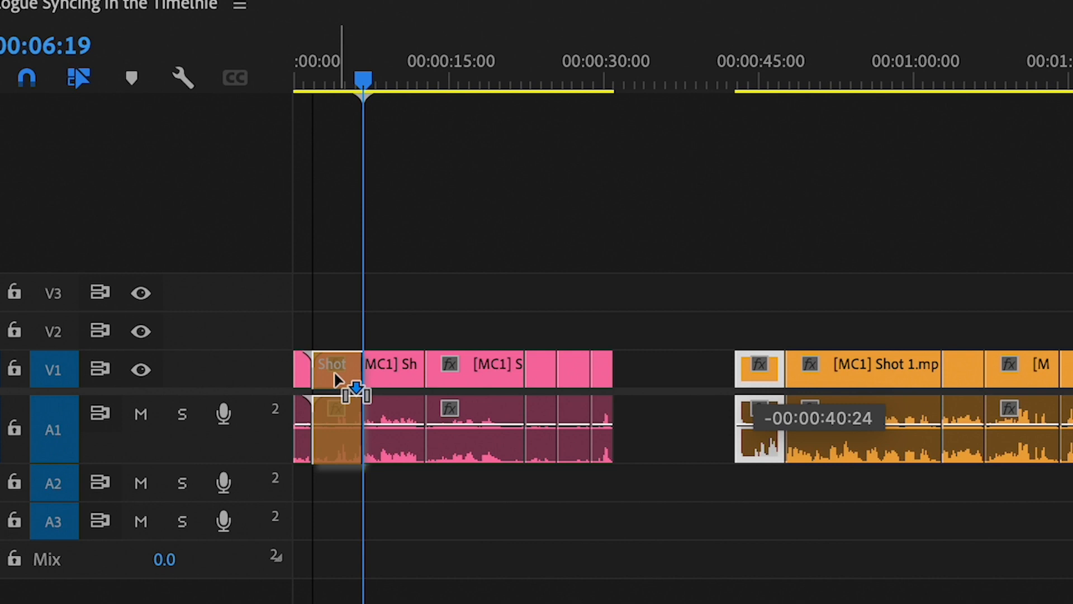
pyautogui.press('ctrl')
pyautogui.moveTo(336, 379); pyautogui.dragTo(336, 379)
pyautogui.press('ctrl')
pyautogui.press('ctrl')
pyautogui.press('ctrl')
pyautogui.click(351, 249)
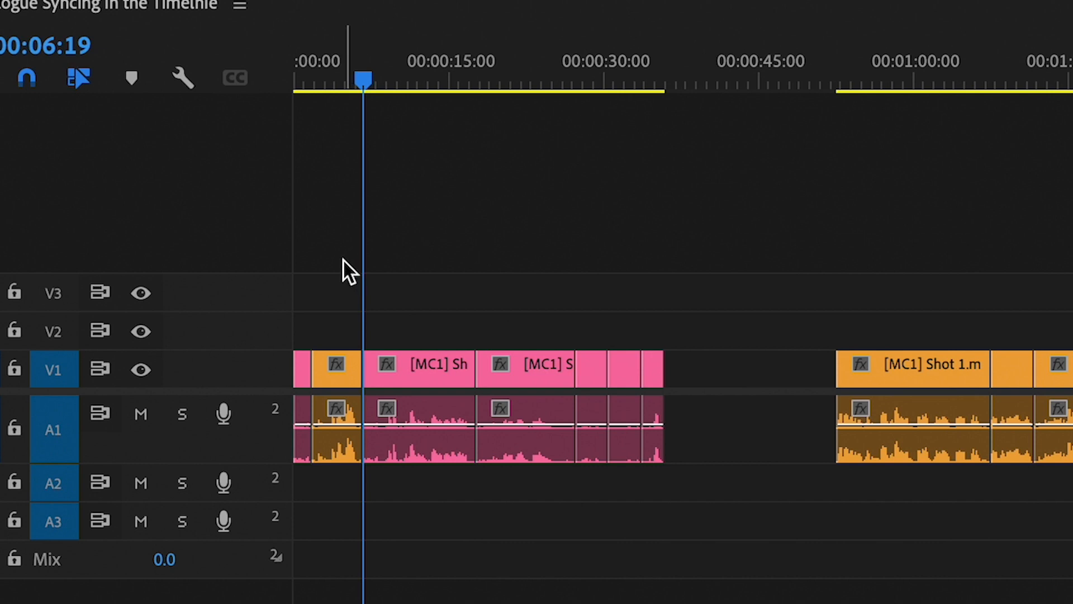
# Step: Insert the second, third and fourth Shot 1 multicam clips after the second, third and fourth Shot 2 clips respectively
pyautogui.click(878, 367)
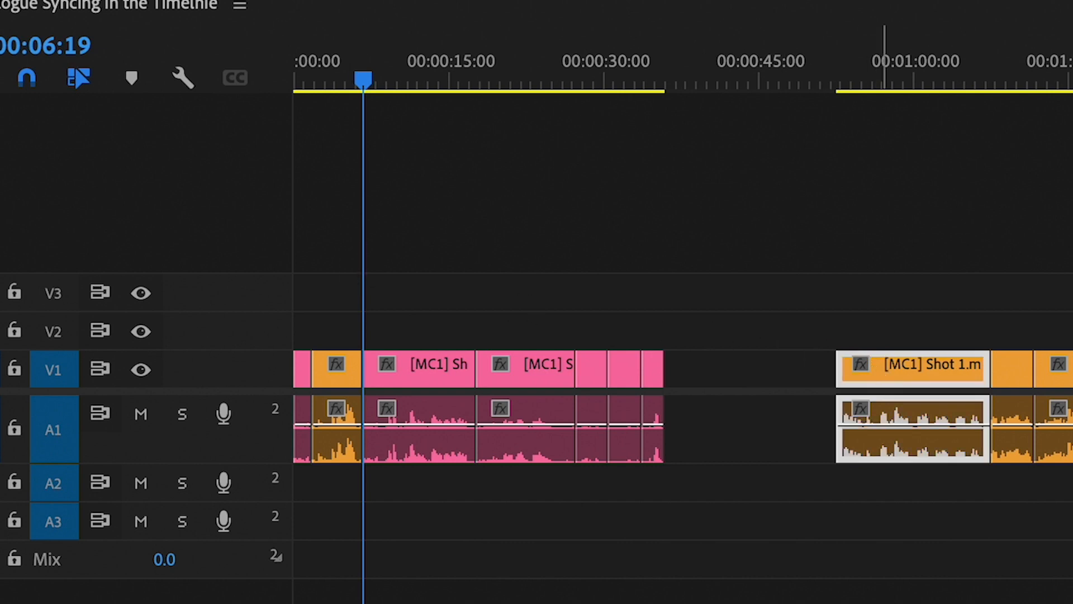
pyautogui.moveTo(884, 364); pyautogui.dragTo(521, 368)
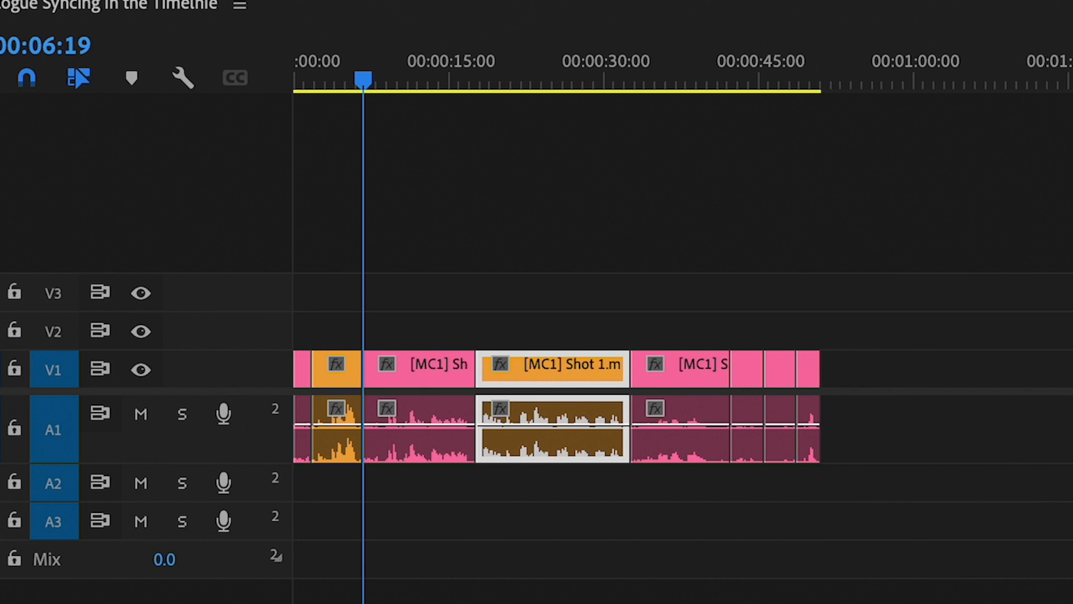
pyautogui.hotkey('ctrl', 'shift', 'a')
pyautogui.moveTo(1072, 377)
pyautogui.mouseDown()
pyautogui.moveTo(752, 376)
pyautogui.moveTo(767, 379)
pyautogui.mouseUp()
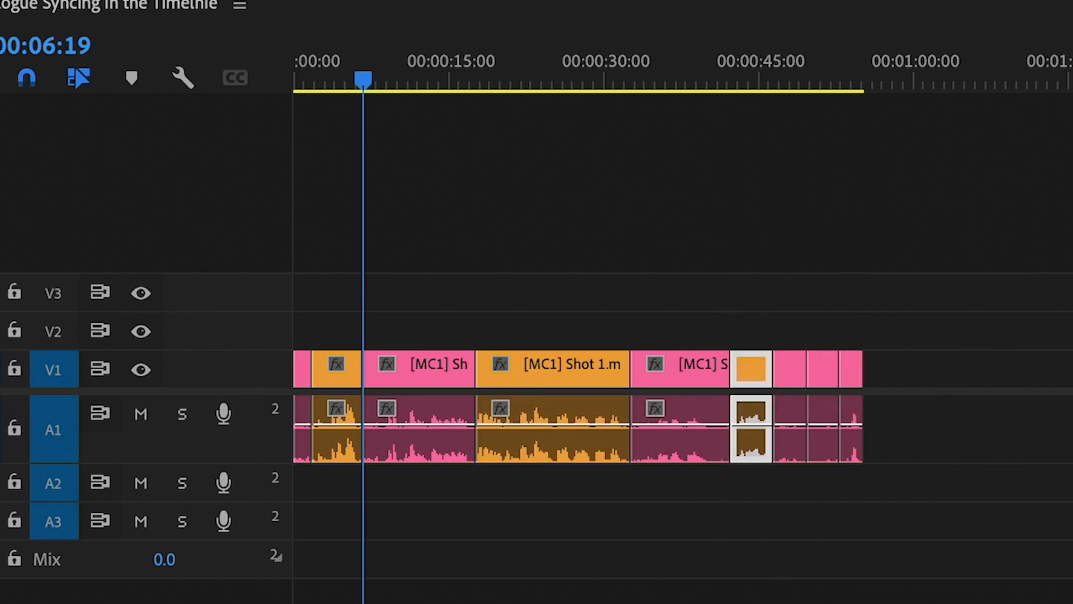
pyautogui.hotkey('ctrl', 'shift', 'a')
pyautogui.moveTo(1072, 400)
pyautogui.mouseDown()
pyautogui.moveTo(812, 403)
pyautogui.moveTo(846, 402)
pyautogui.mouseUp()
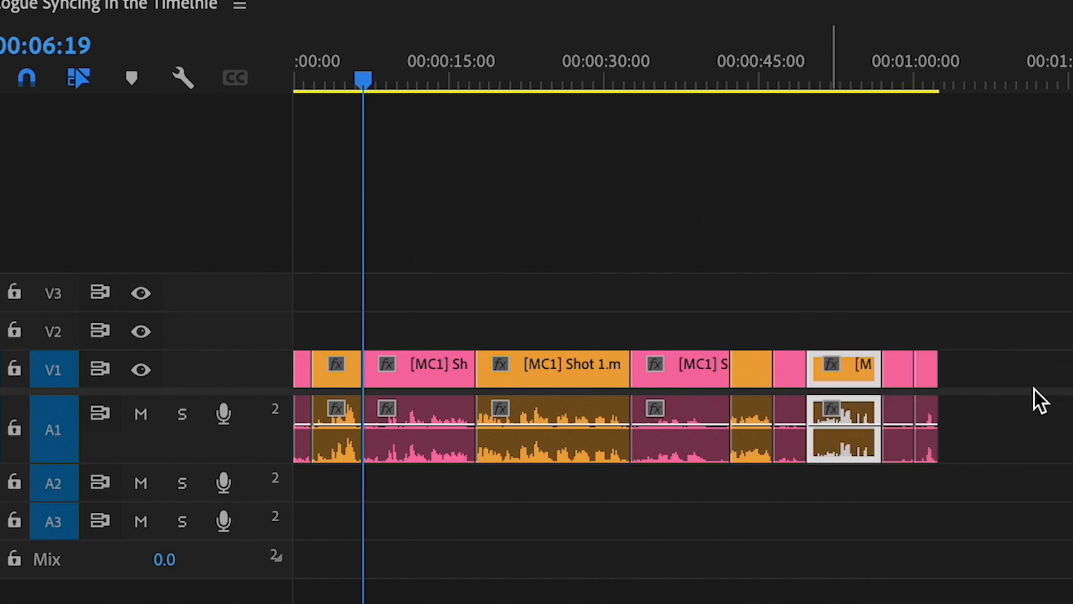
# Step: Insert the fifth Shot 1 multicam clip between the last two Shot 2 clips and place the last Shot 1 clip at the sequence's end
pyautogui.scroll(-3, 1034, 387)
pyautogui.moveTo(1072, 392); pyautogui.dragTo(692, 375)
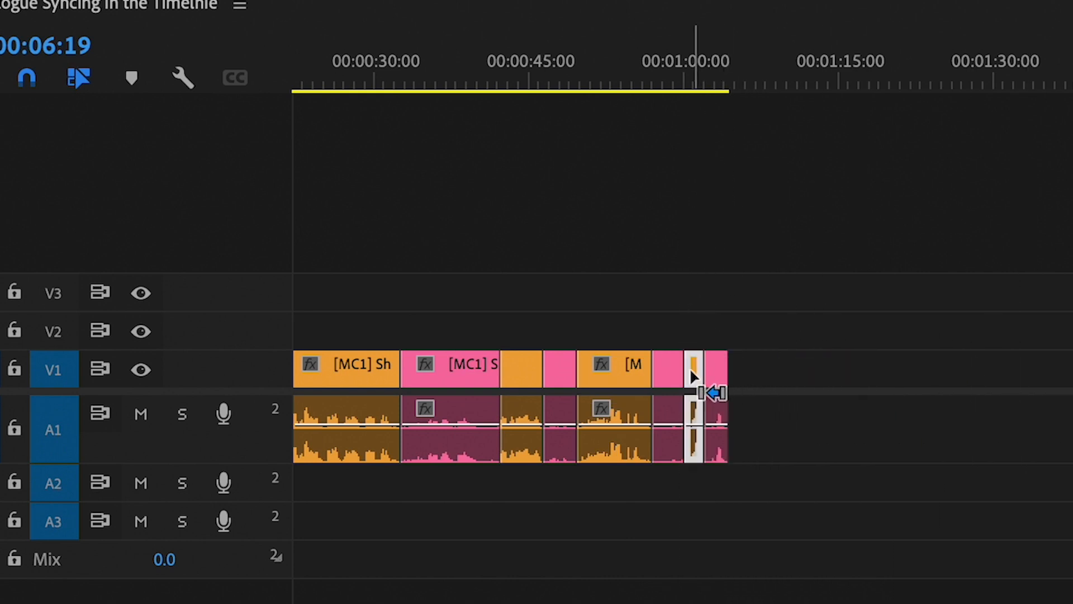
pyautogui.click(902, 379)
pyautogui.press('Delete')
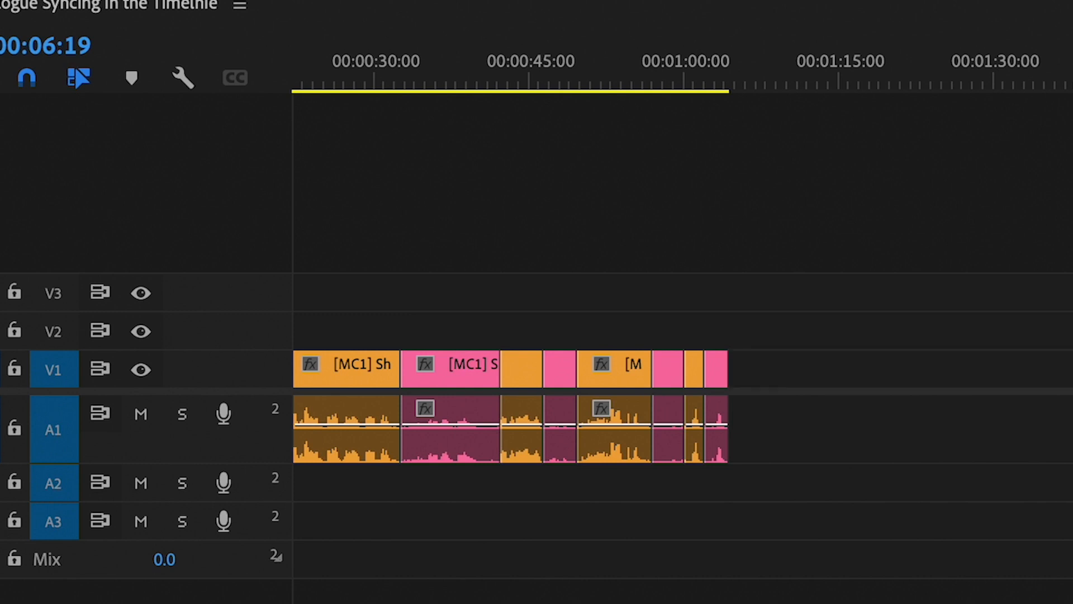
pyautogui.moveTo(951, 380); pyautogui.dragTo(749, 369)
pyautogui.hscroll(-5, 752, 374)
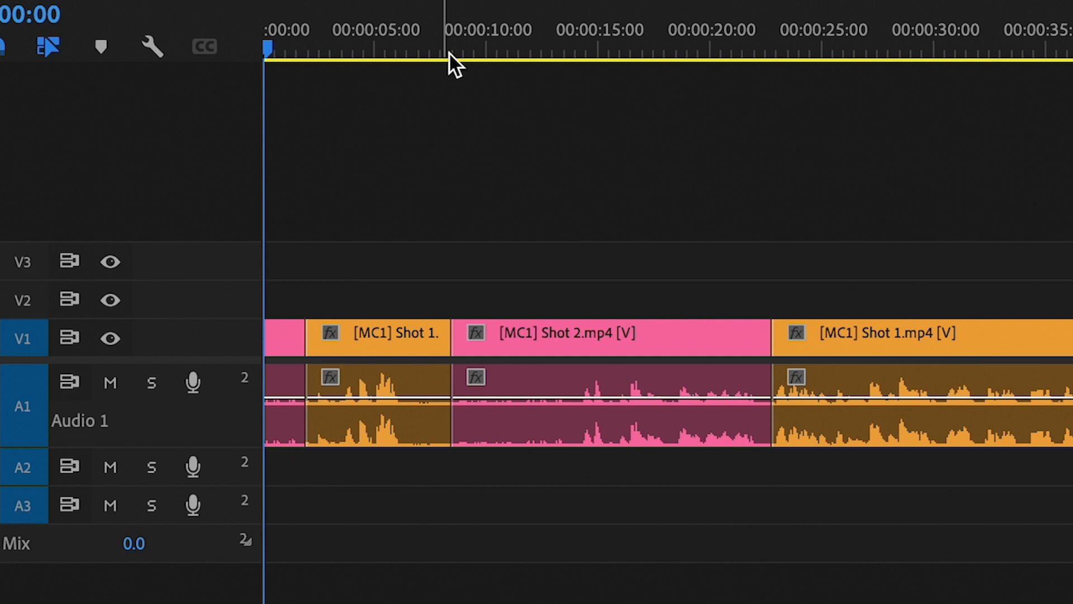
# Step: Ripple trim the end of the first Shot 1 multicam clip to 00:00:06:15
pyautogui.click(383, 48)
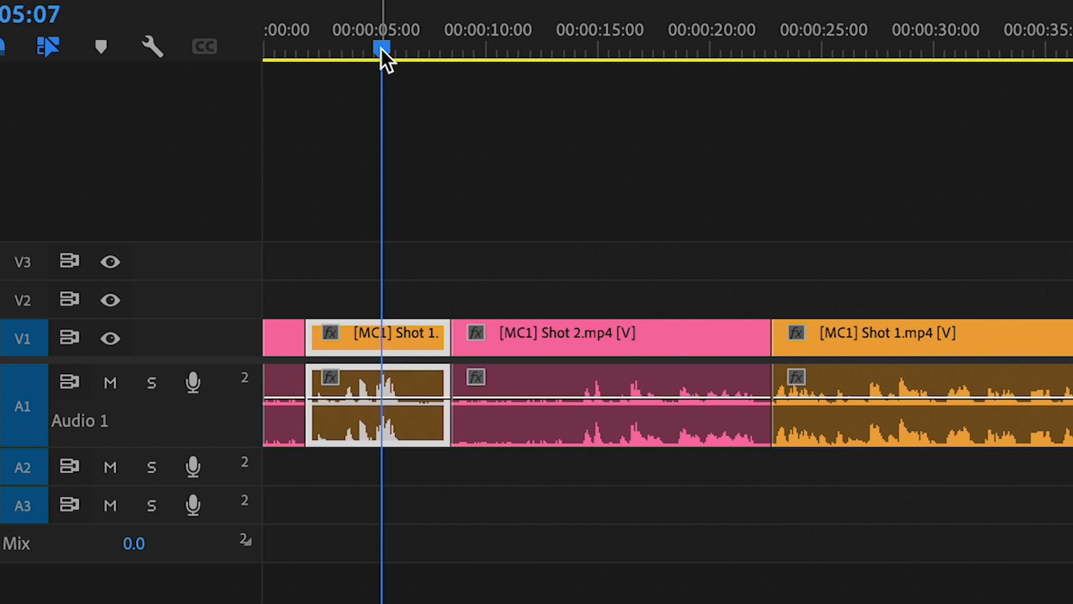
pyautogui.press('space')
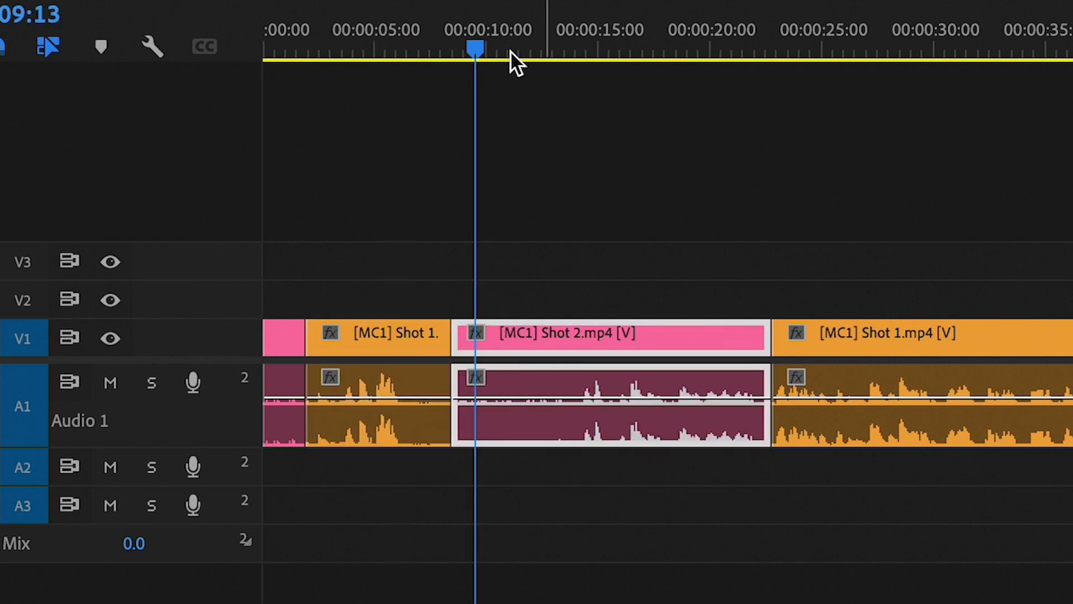
pyautogui.moveTo(407, 38); pyautogui.dragTo(415, 38)
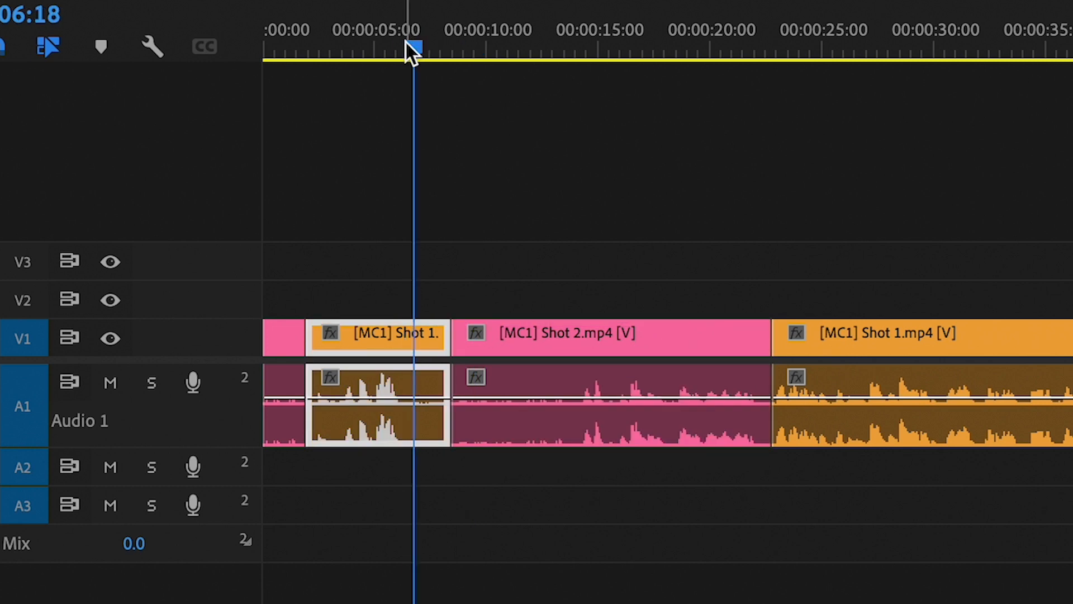
pyautogui.press('Left')
pyautogui.press('Left')
pyautogui.press('Left')
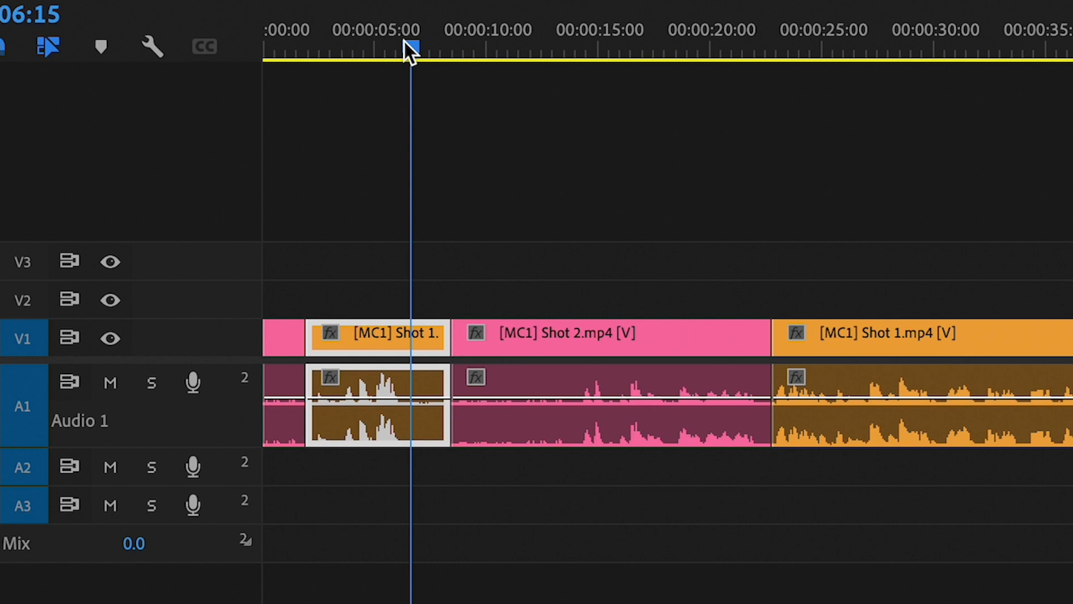
pyautogui.press('w')
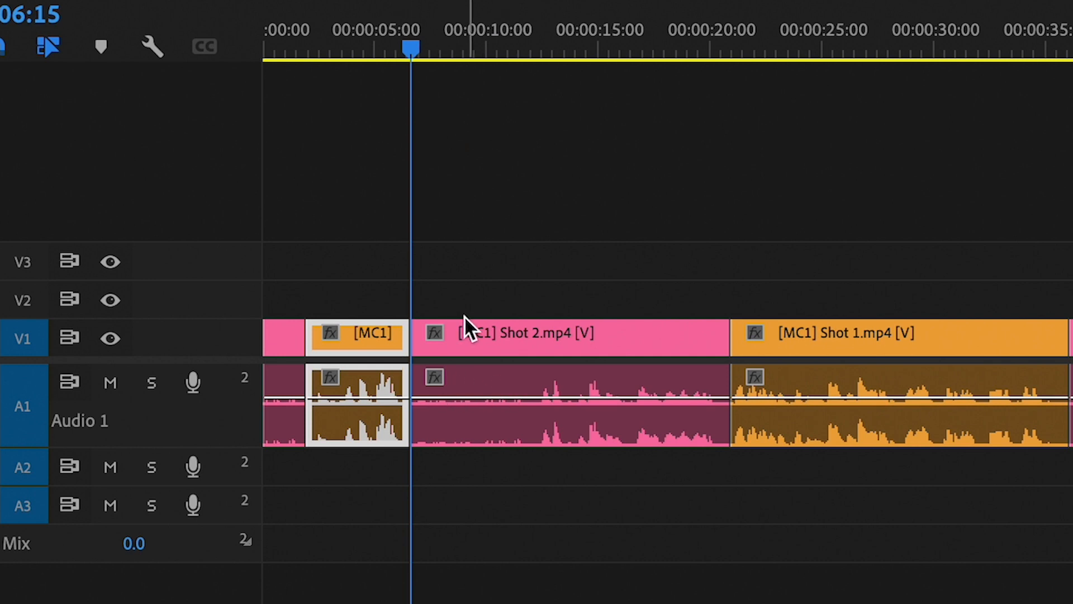
pyautogui.click(498, 274)
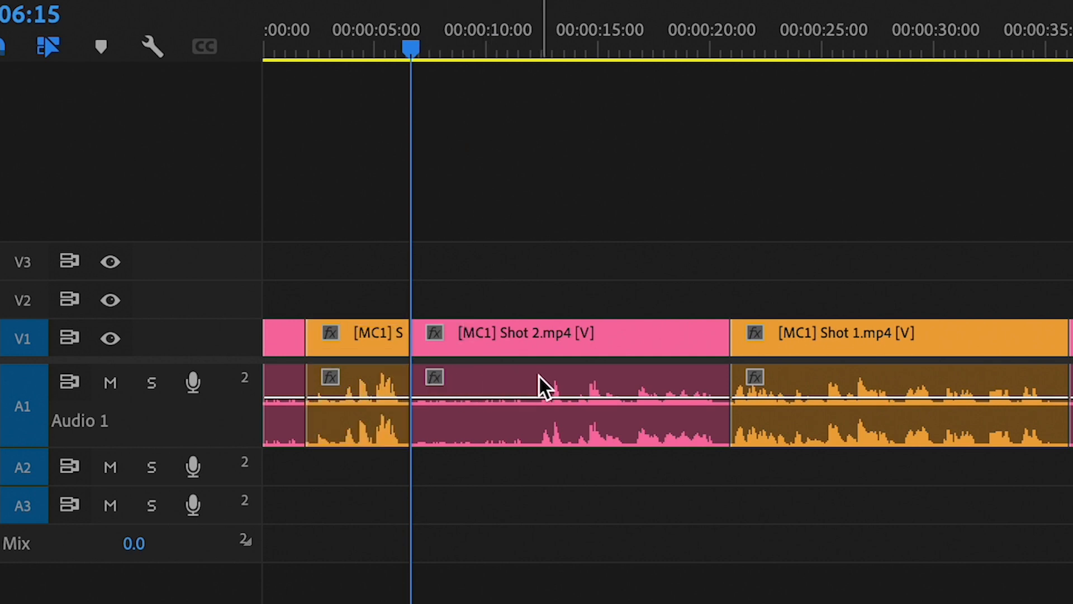
# Step: Ripple trim the start of the second Shot 2 clip up to 00:00:11:20, just before its dialogue begins
pyautogui.moveTo(511, 34)
pyautogui.mouseDown()
pyautogui.moveTo(526, 29)
pyautogui.moveTo(514, 36)
pyautogui.moveTo(528, 45)
pyautogui.mouseUp()
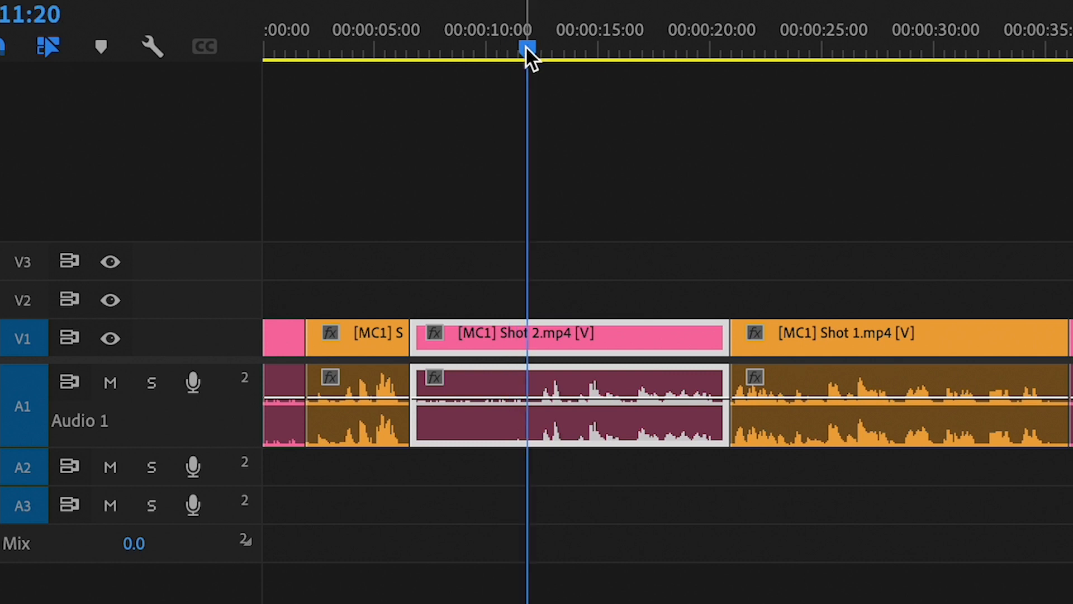
pyautogui.moveTo(525, 420)
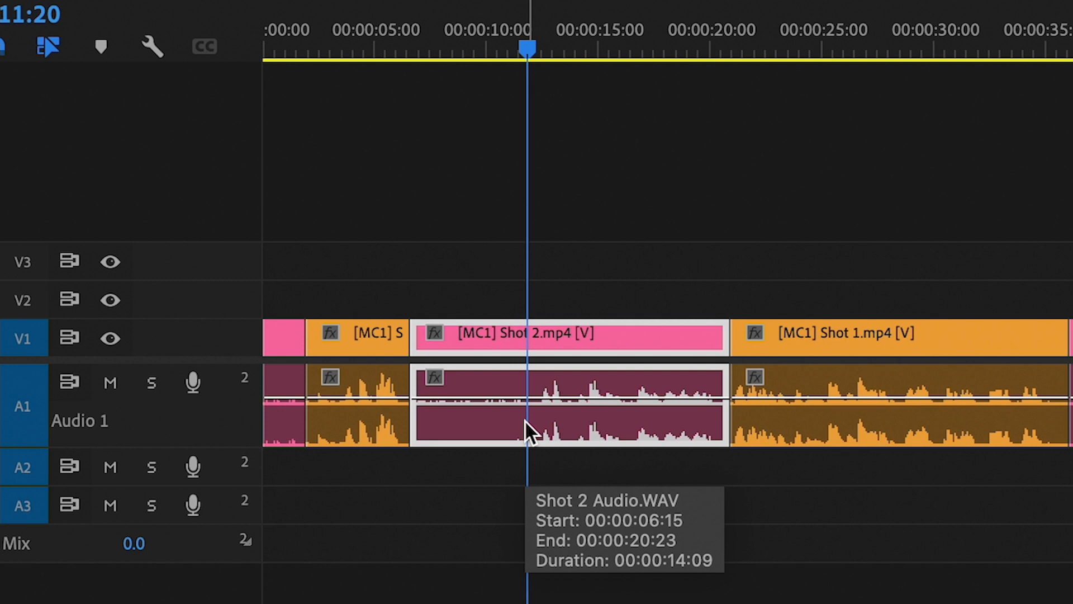
pyautogui.press('q')
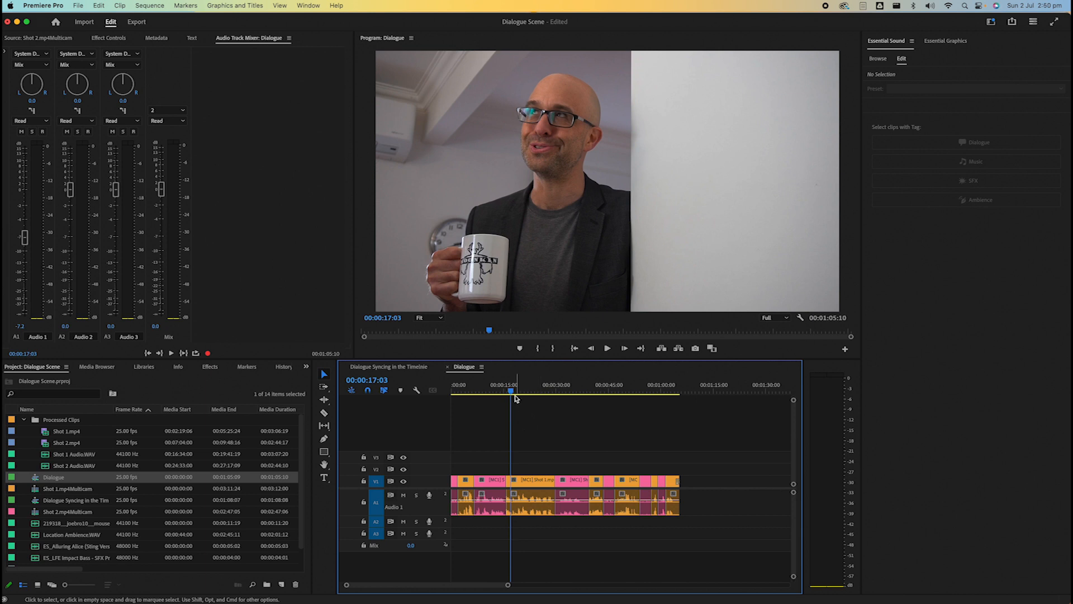
# Step: Extend the start of the second Shot 1 clip by about one second with the Ripple Edit tool and play back the cut
pyautogui.click(510, 390)
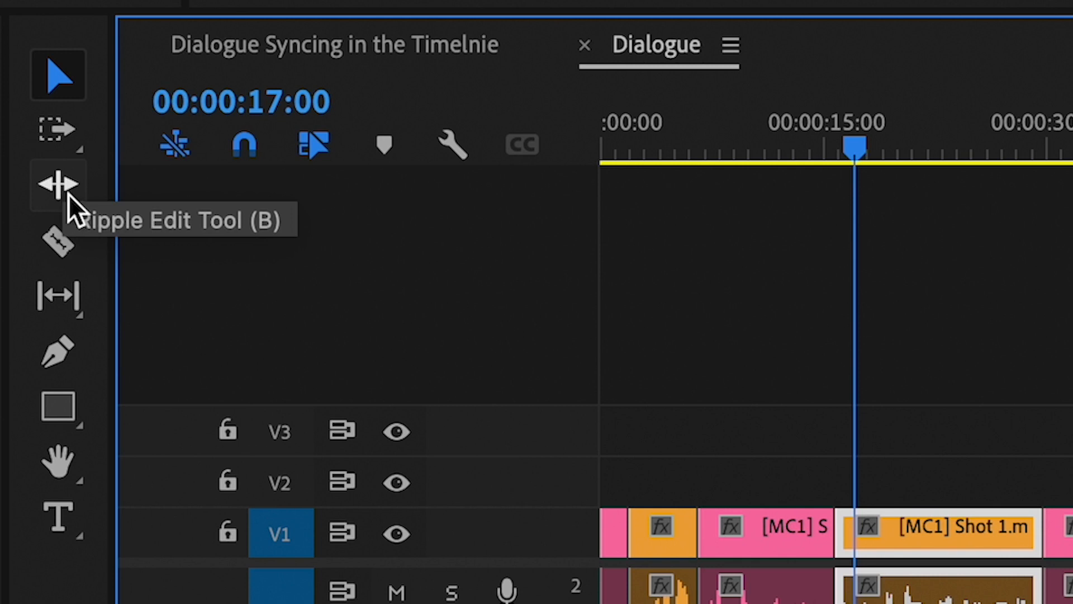
pyautogui.click(68, 194)
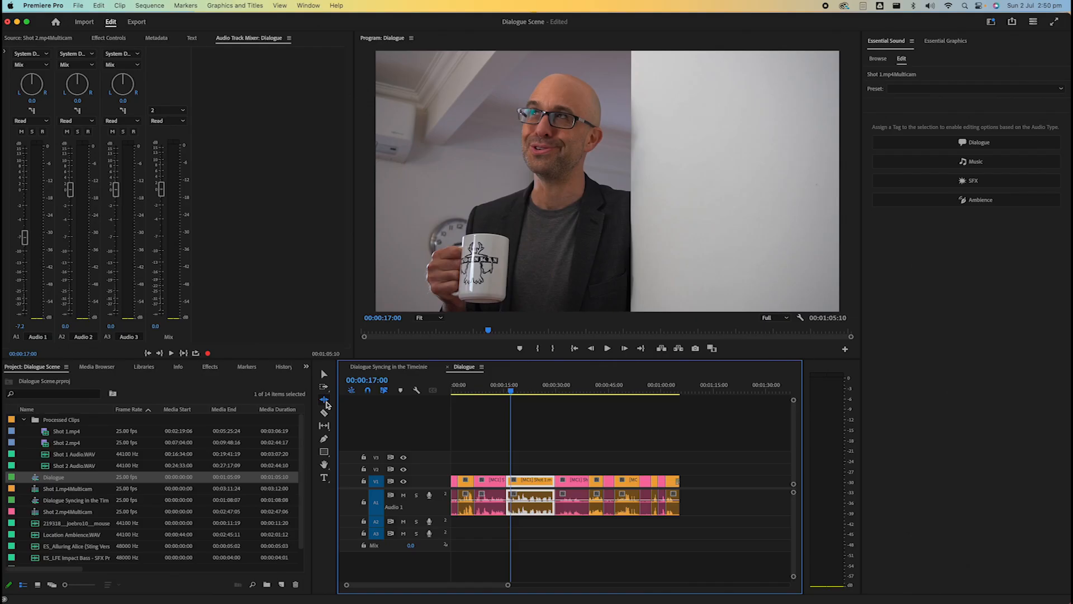
pyautogui.press('=')
pyautogui.press('=')
pyautogui.press('=')
pyautogui.press('=')
pyautogui.press('=')
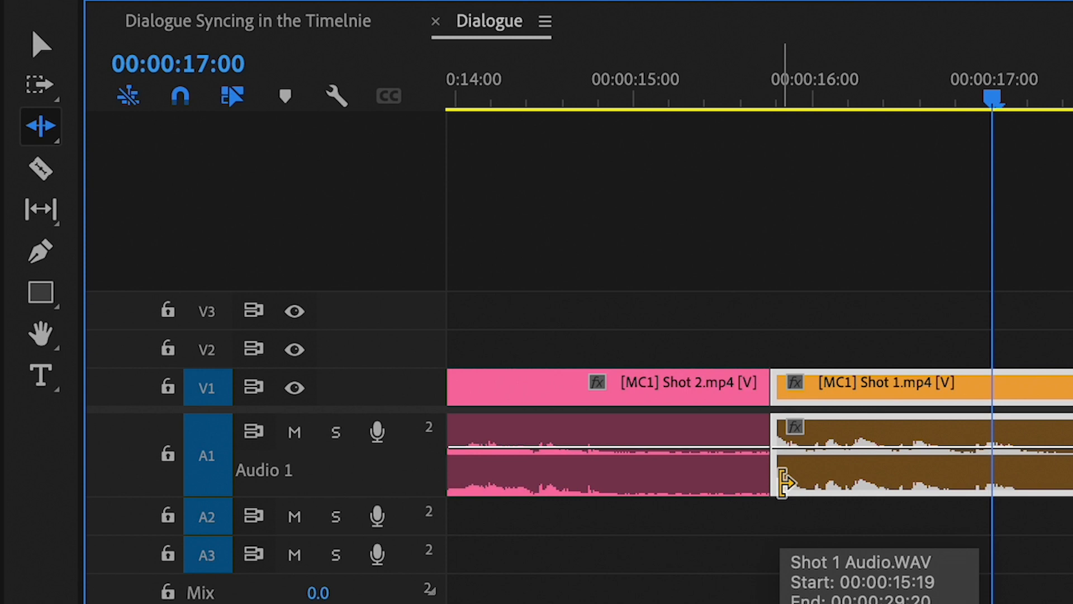
pyautogui.moveTo(786, 480); pyautogui.dragTo(763, 481)
pyautogui.moveTo(714, 482); pyautogui.dragTo(664, 480)
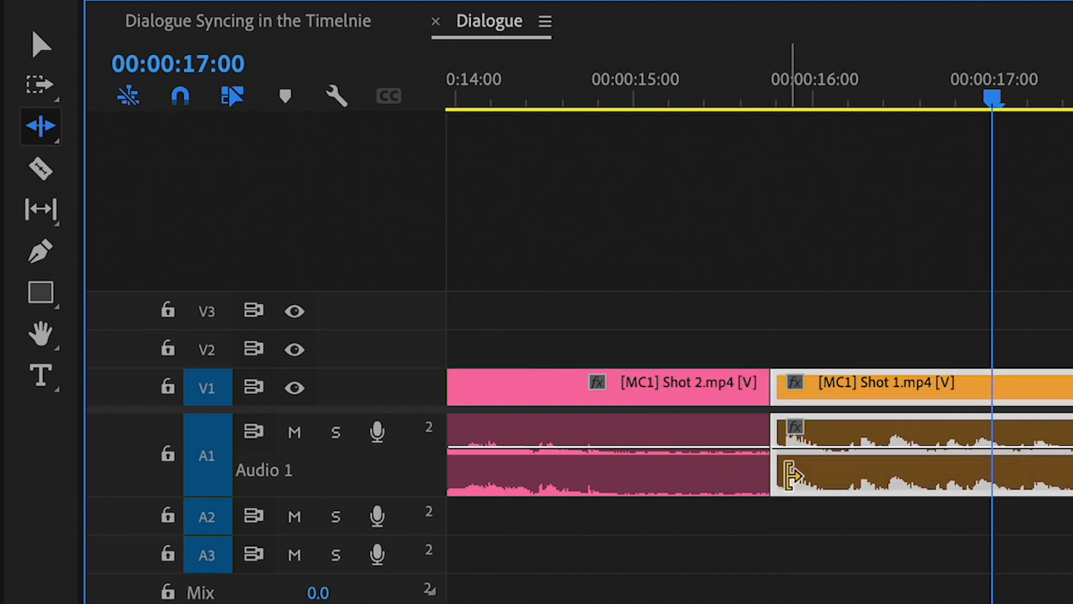
pyautogui.moveTo(783, 473); pyautogui.dragTo(729, 477)
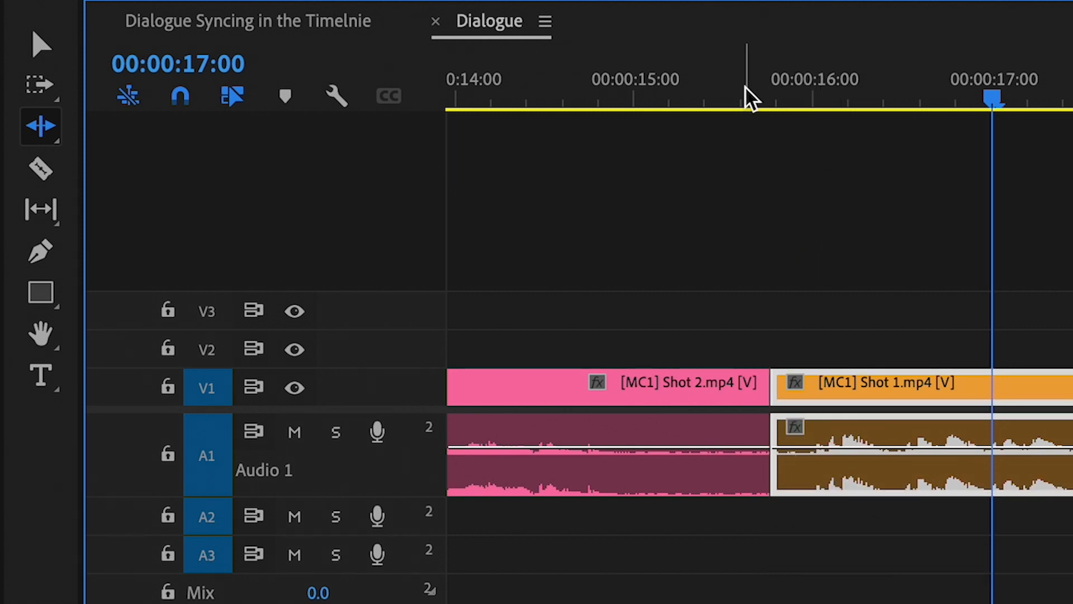
pyautogui.click(686, 89)
pyautogui.press('space')
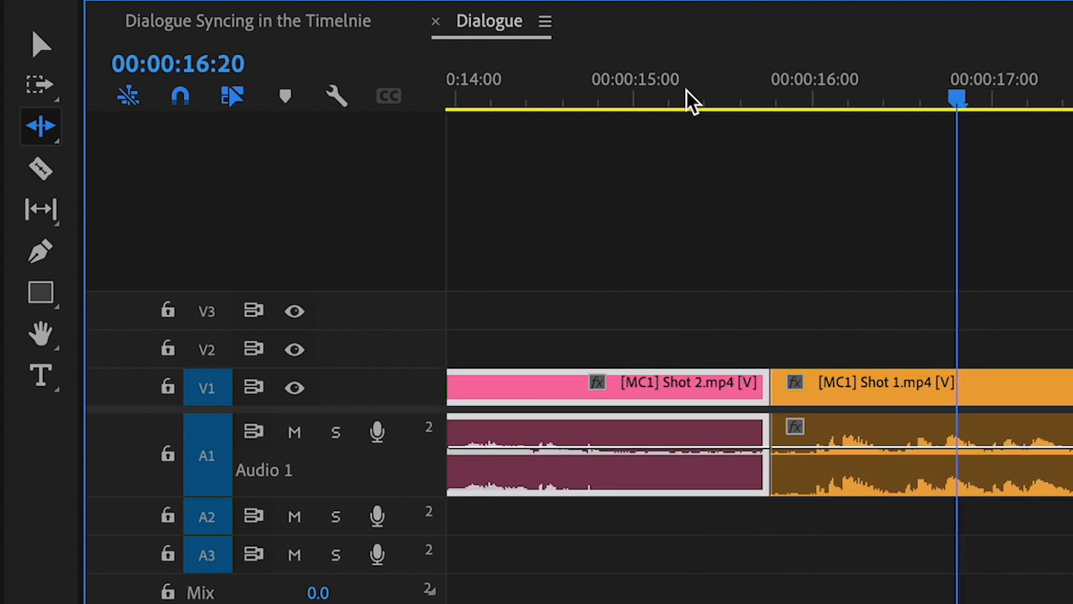
pyautogui.press('space')
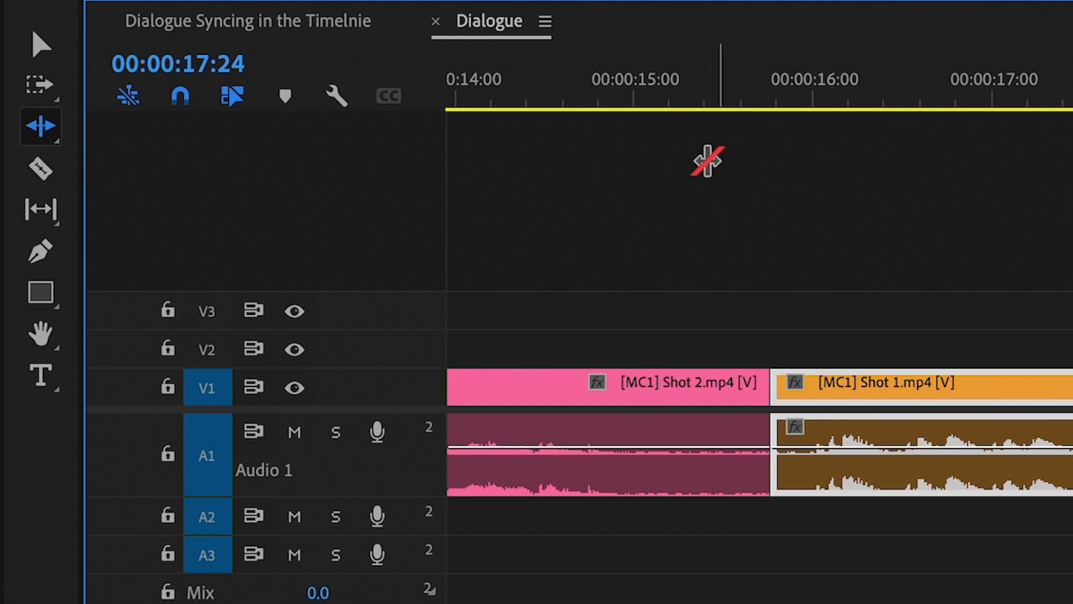
pyautogui.click(36, 32)
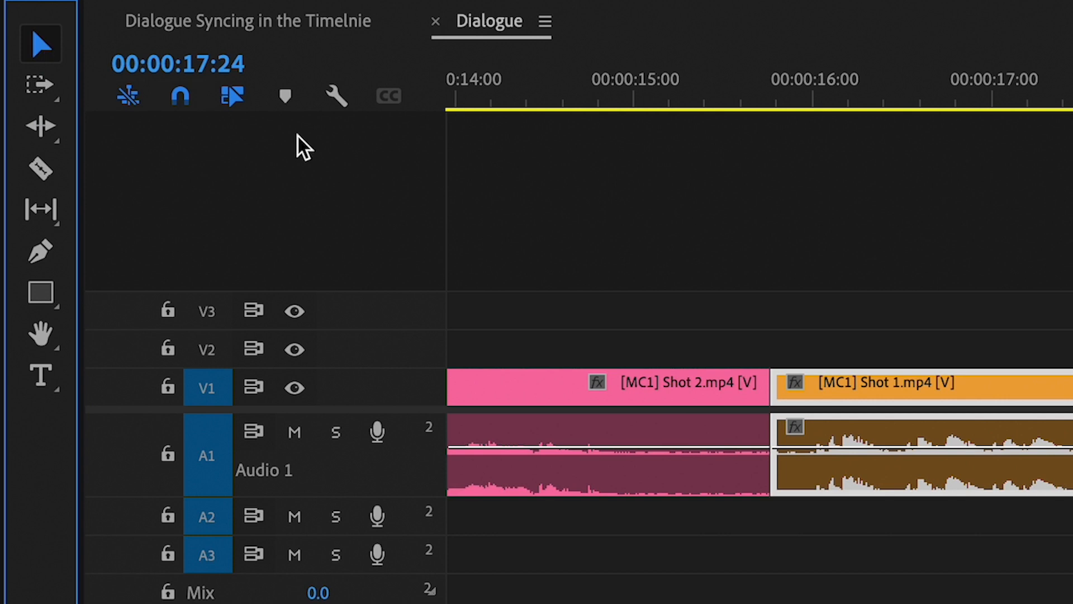
# Step: Play the transition from the fourth Shot 1 clip to the fifth Shot 2 clip, starting at 00:00:53:06
pyautogui.press('-')
pyautogui.press('-')
pyautogui.press('-')
pyautogui.press('-')
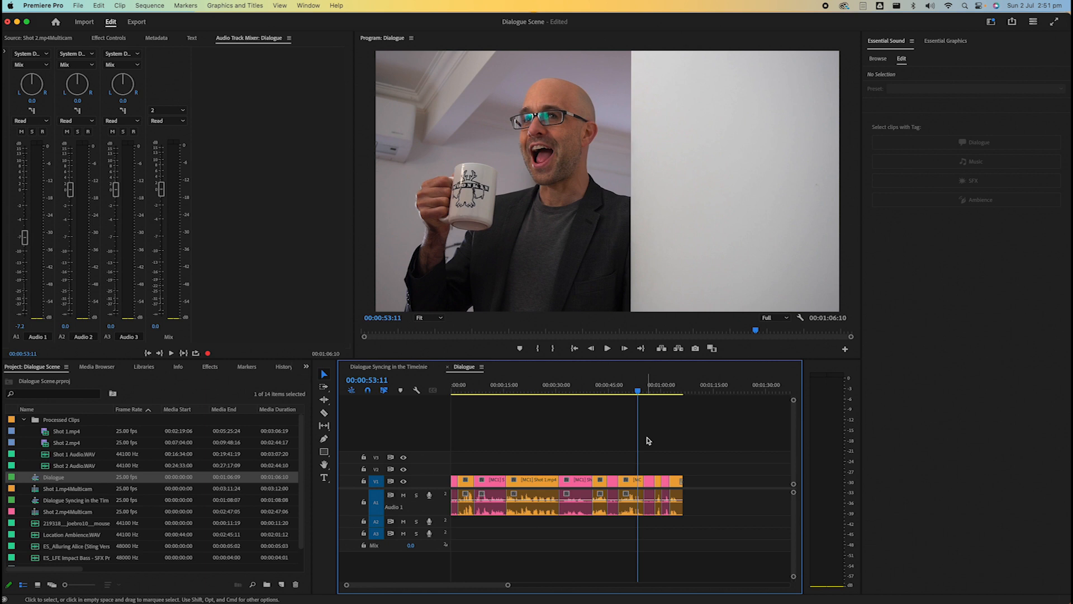
pyautogui.scroll(4, 648, 440)
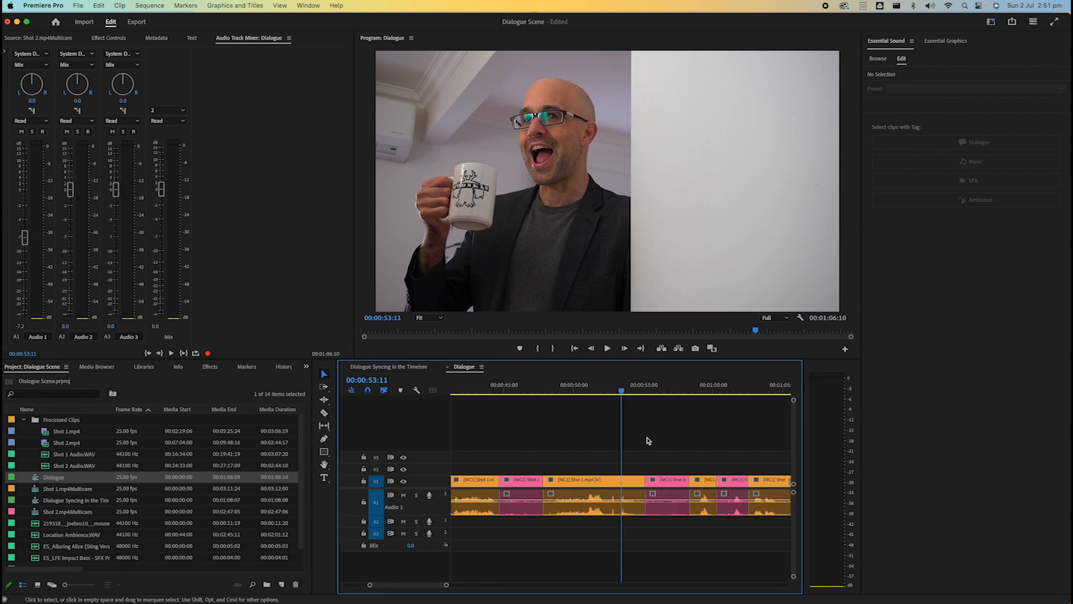
pyautogui.scroll(3, 648, 440)
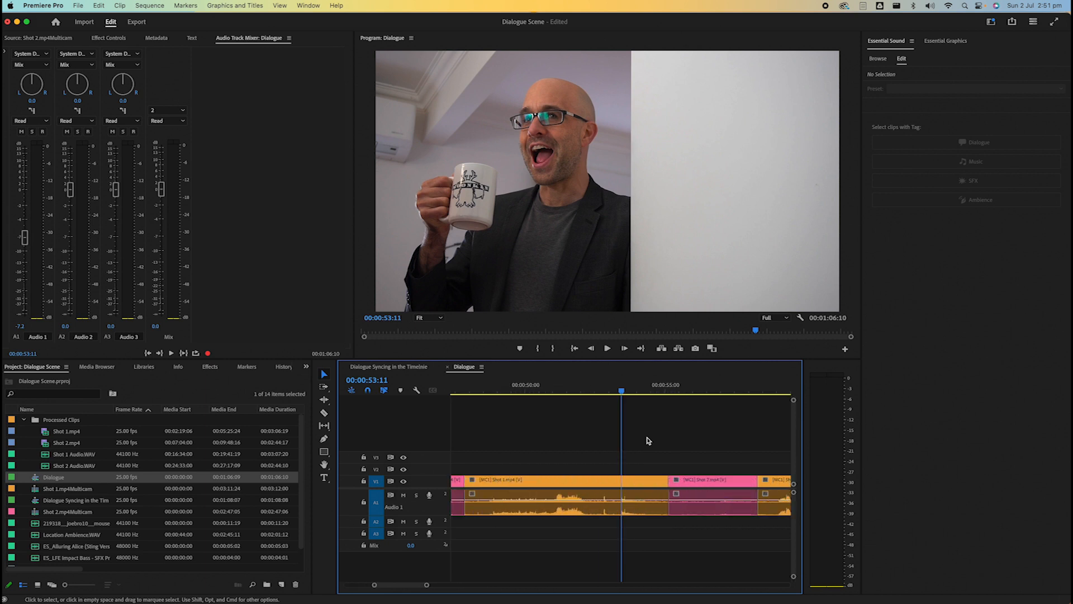
pyautogui.click(616, 392)
pyautogui.click(635, 447)
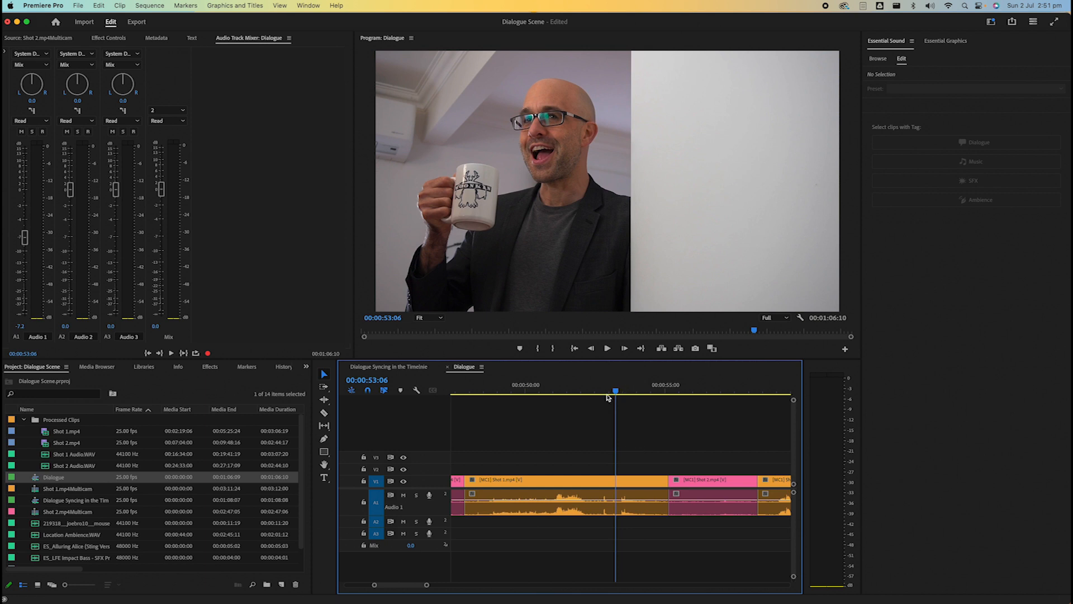
pyautogui.press('space')
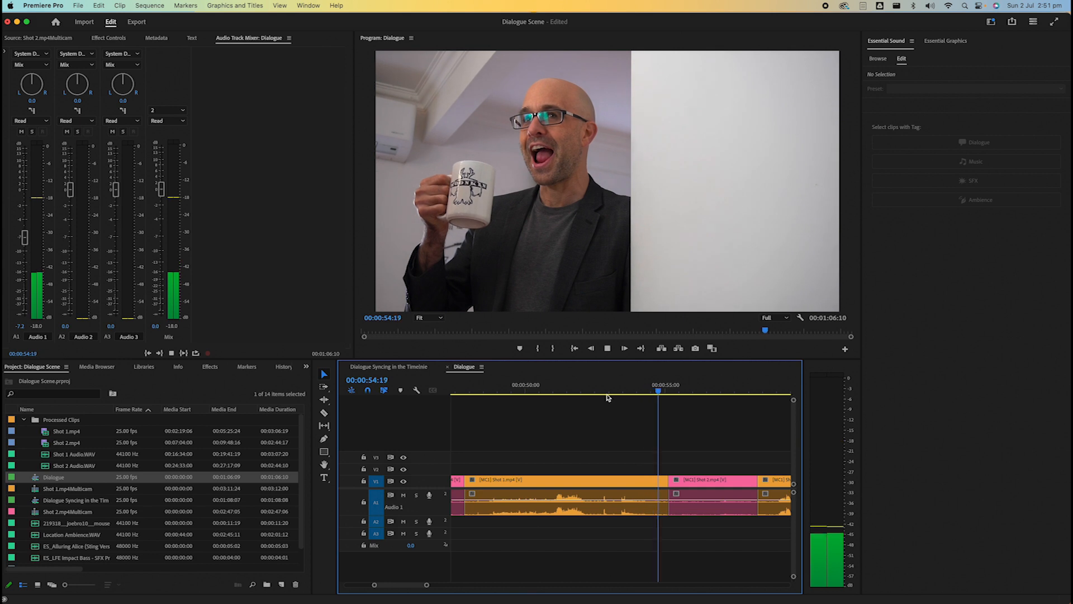
pyautogui.press('space')
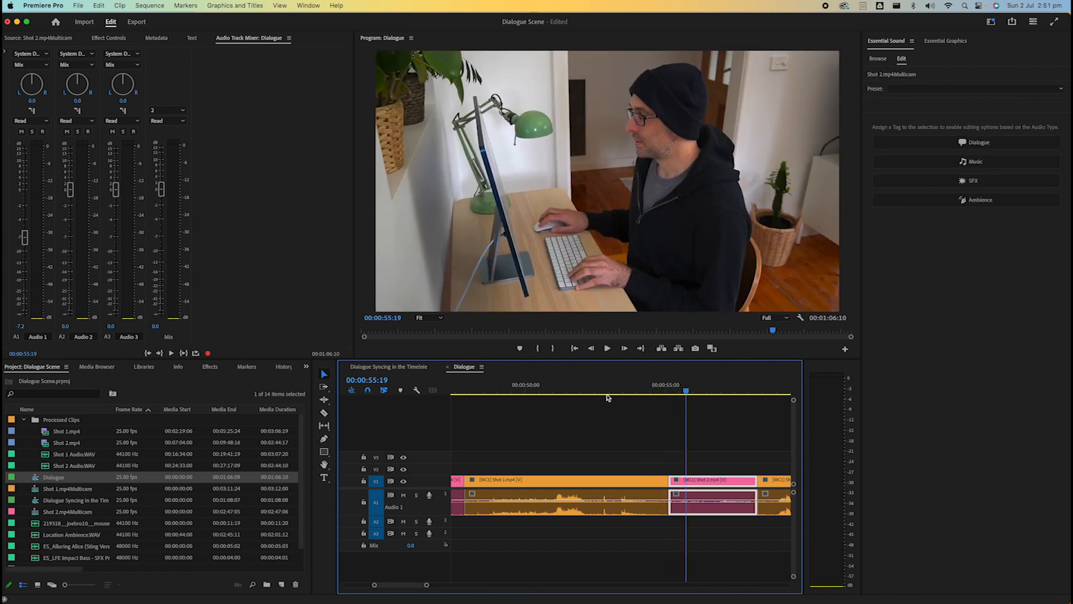
pyautogui.click(629, 436)
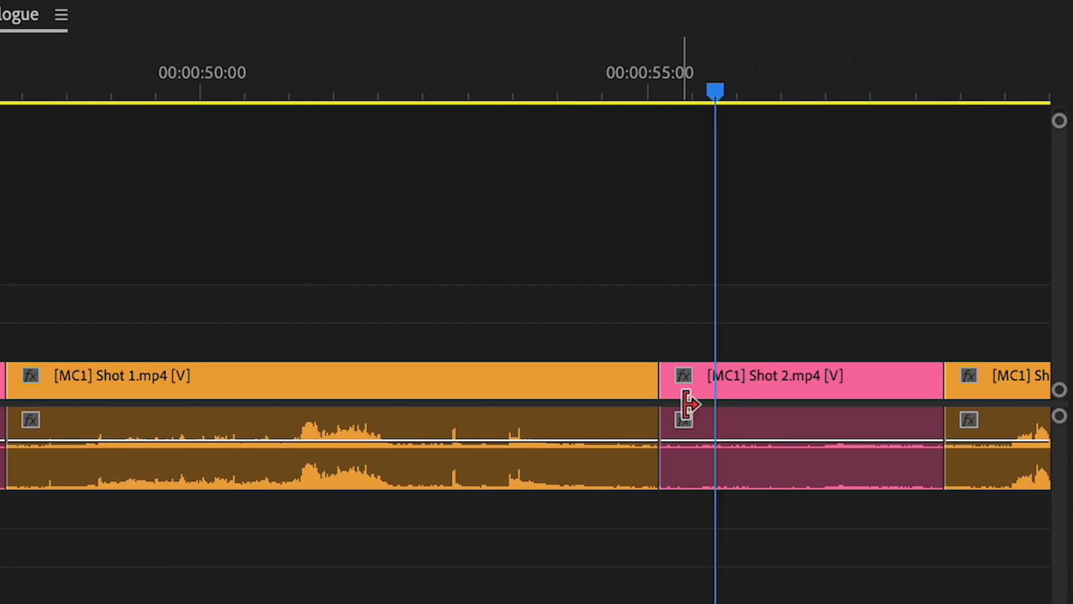
# Step: Unlink the fourth Shot 1 and fifth Shot 2 clips from their audio and trim the Shot 1 video's end back to about 00:00:53:10
pyautogui.moveTo(681, 317); pyautogui.dragTo(615, 378)
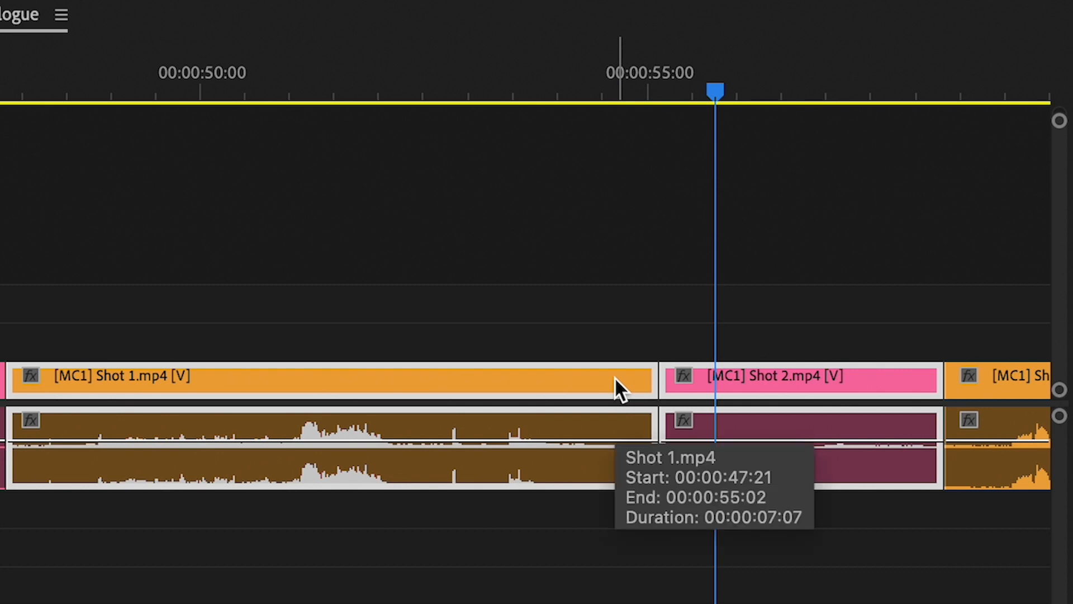
pyautogui.press('super+l')
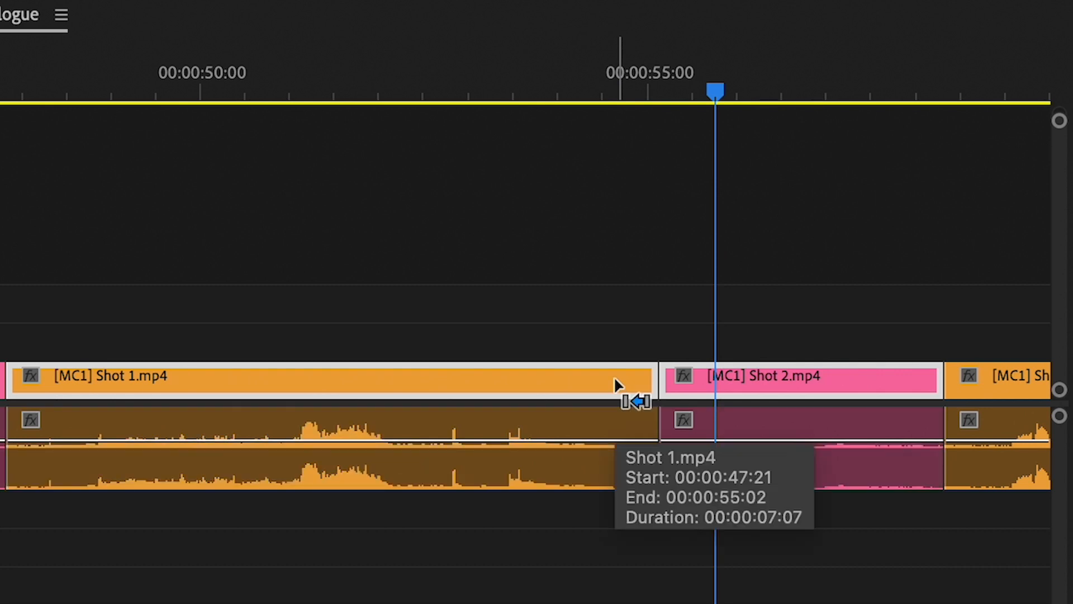
pyautogui.click(636, 308)
pyautogui.moveTo(637, 384); pyautogui.dragTo(491, 393)
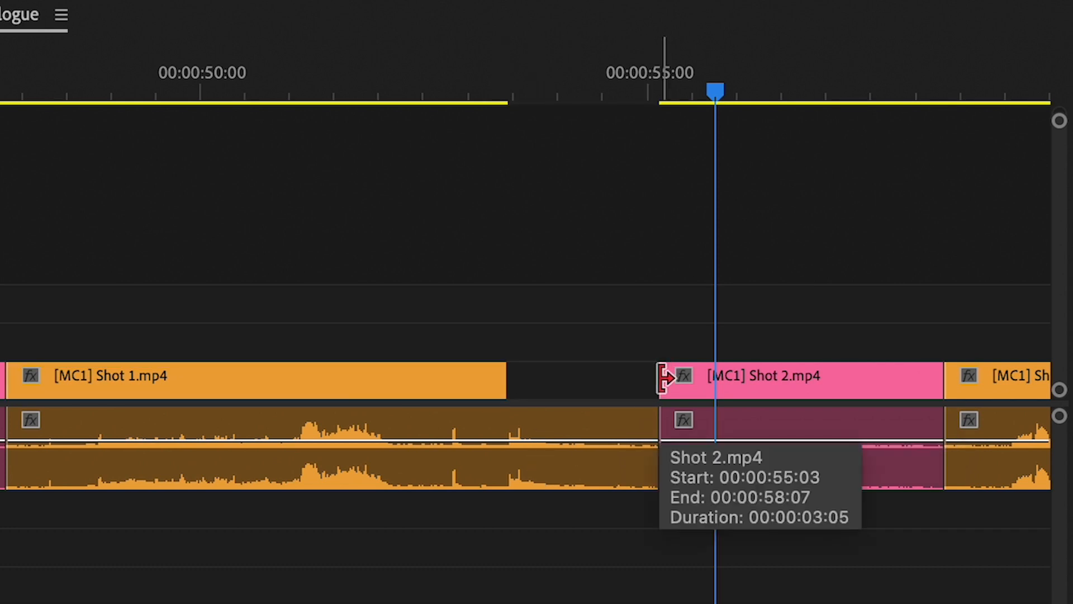
# Step: Extend the start of the fifth Shot 2 clip's video back to the trimmed Shot 1 video and play the cut from 00:00:52:08
pyautogui.moveTo(656, 379); pyautogui.dragTo(510, 380)
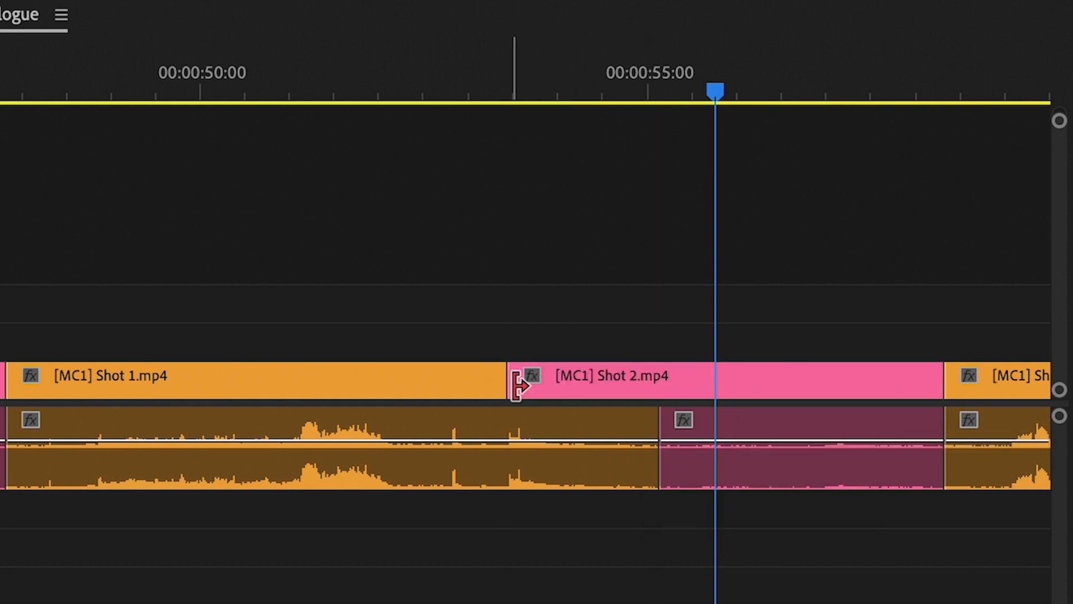
pyautogui.moveTo(526, 79); pyautogui.dragTo(412, 77)
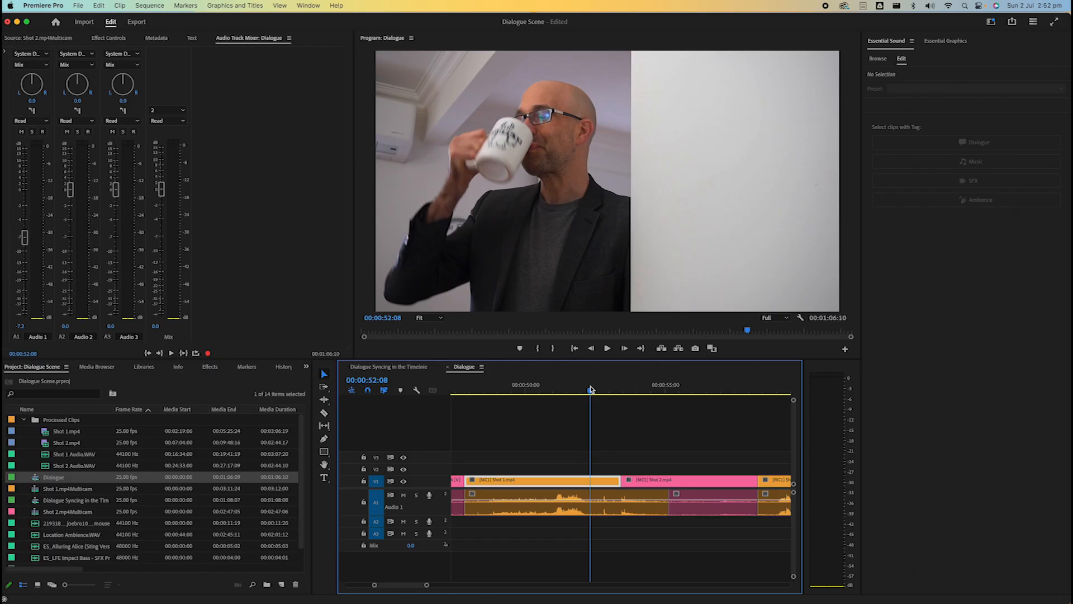
pyautogui.press('space')
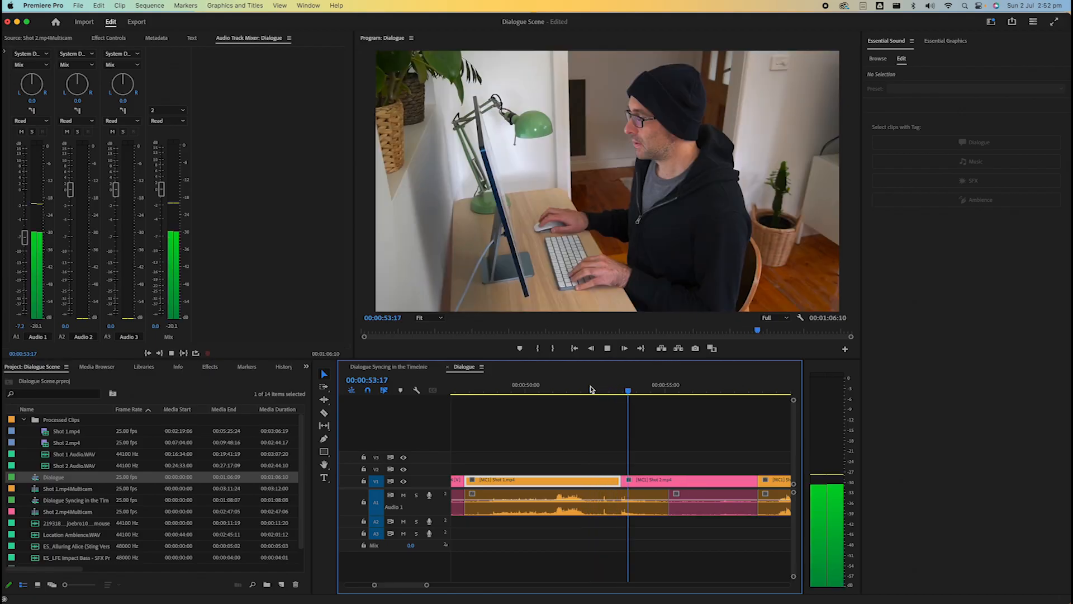
pyautogui.press('space')
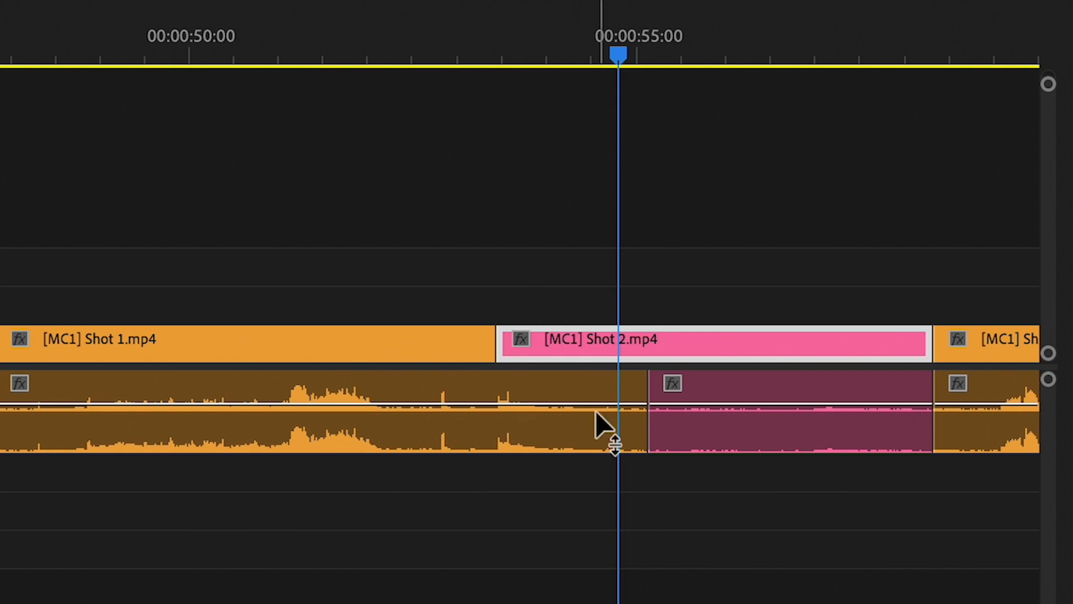
# Step: Undo the extension of the fifth Shot 2 clip's video start
pyautogui.hotkey('ctrl', 'z')
pyautogui.hotkey('ctrl', 'z')
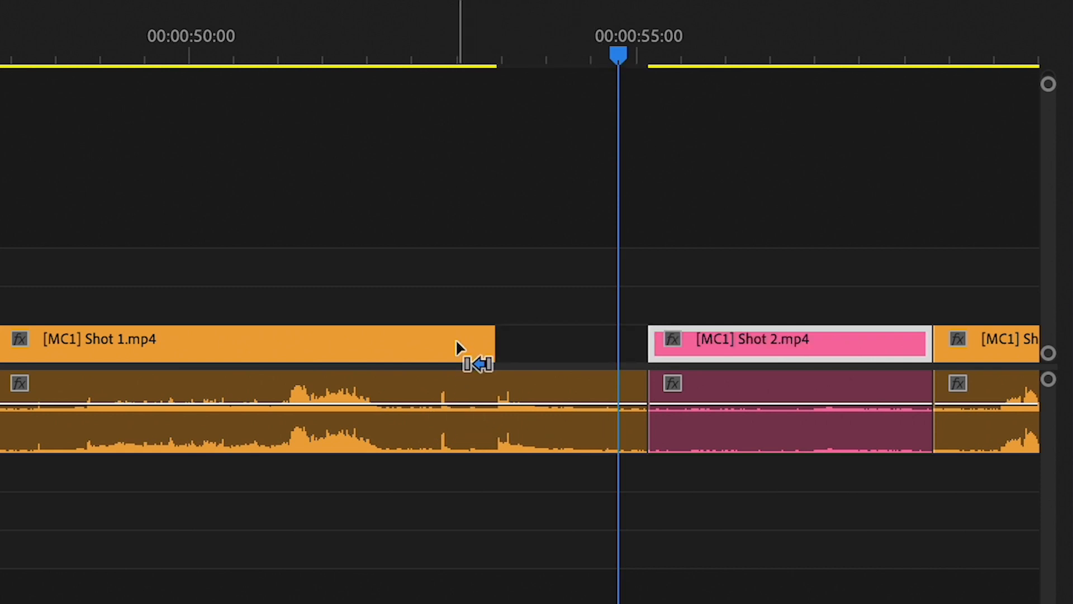
# Step: Try delaying the fifth Shot 2 clip's video start to about 00:00:56:09 and extending the Shot 1 video to meet it, reverting both trims
pyautogui.moveTo(659, 338); pyautogui.dragTo(759, 339)
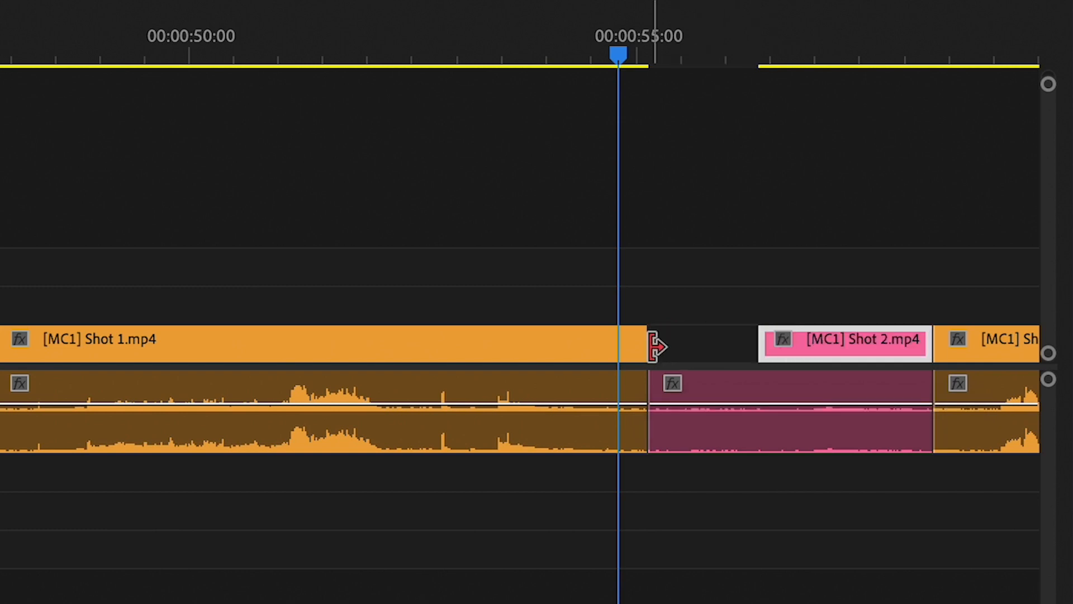
pyautogui.moveTo(666, 342); pyautogui.dragTo(761, 339)
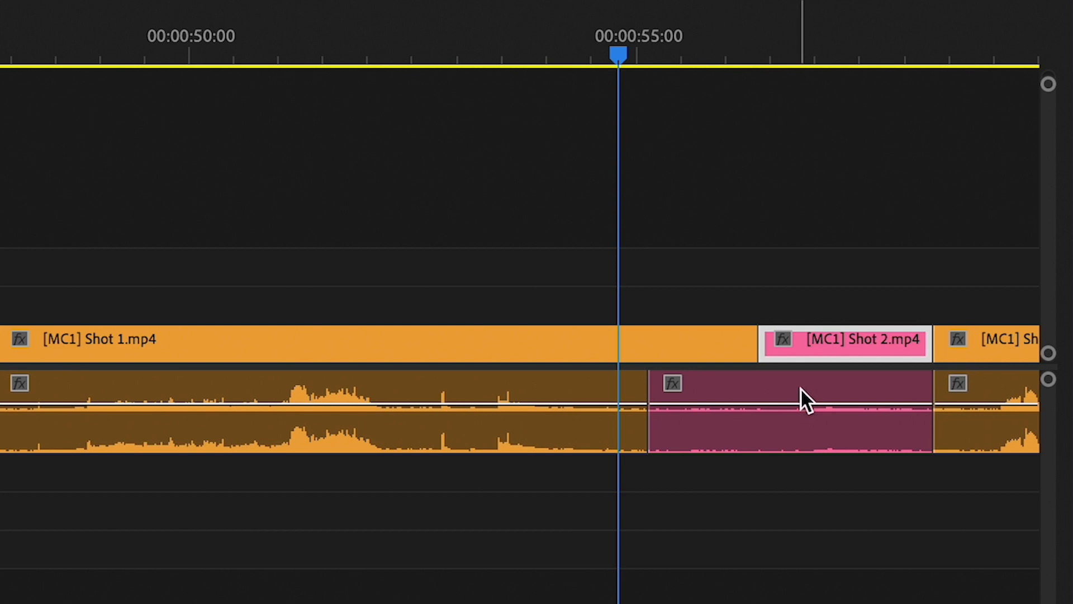
pyautogui.hotkey('ctrl', 'z')
pyautogui.hotkey('ctrl', 'z')
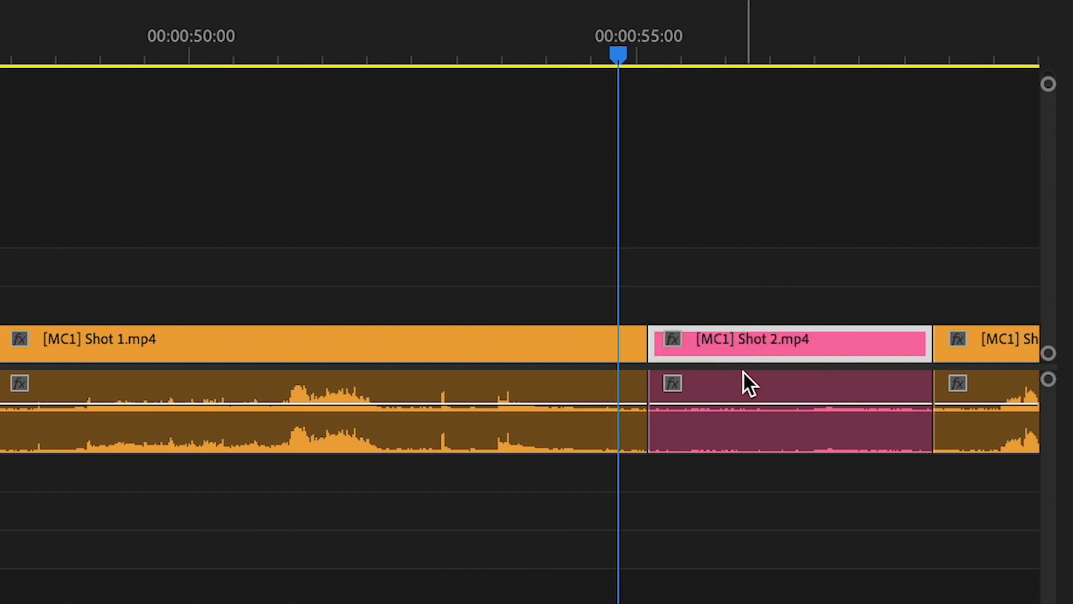
pyautogui.moveTo(744, 372)
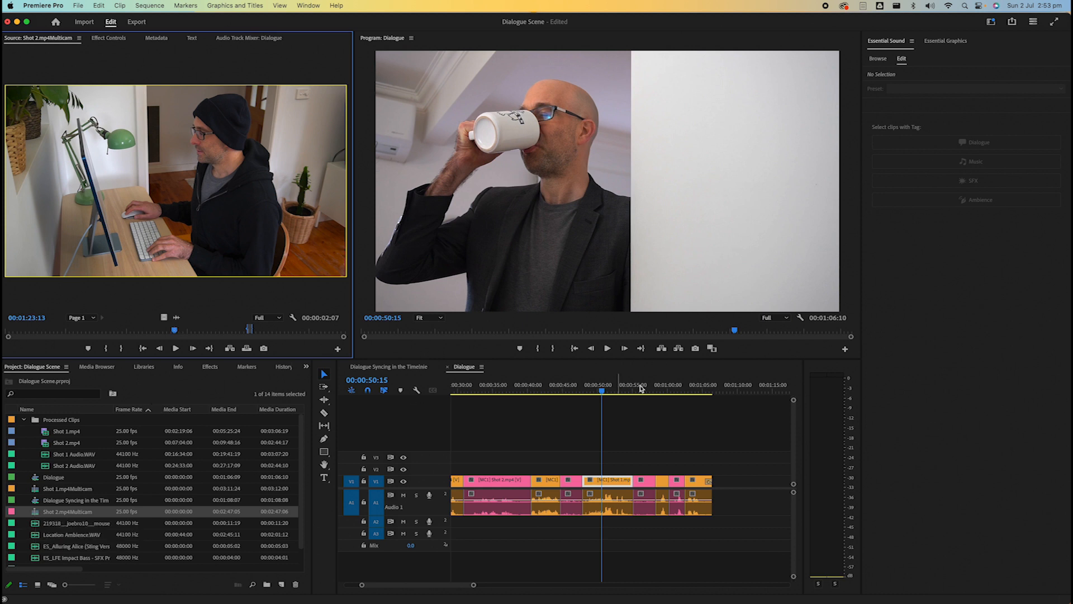
# Step: Mark a new range in the Shot 2 multicam source from 00:01:23:13 to 00:01:25:05
pyautogui.hscroll(-1, 609, 486)
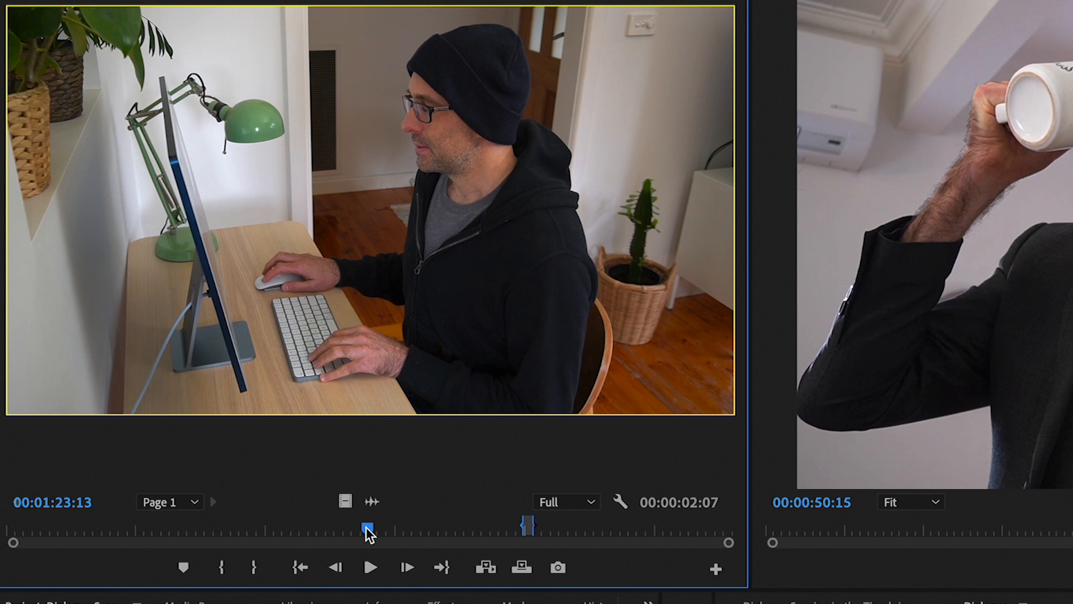
pyautogui.press('i')
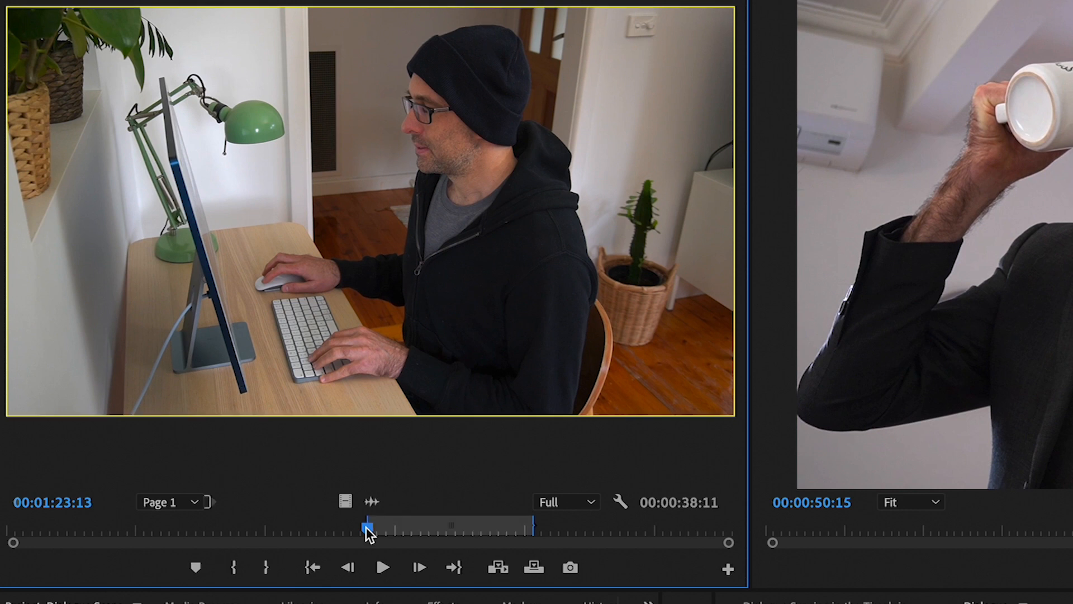
pyautogui.press('space')
pyautogui.press('space')
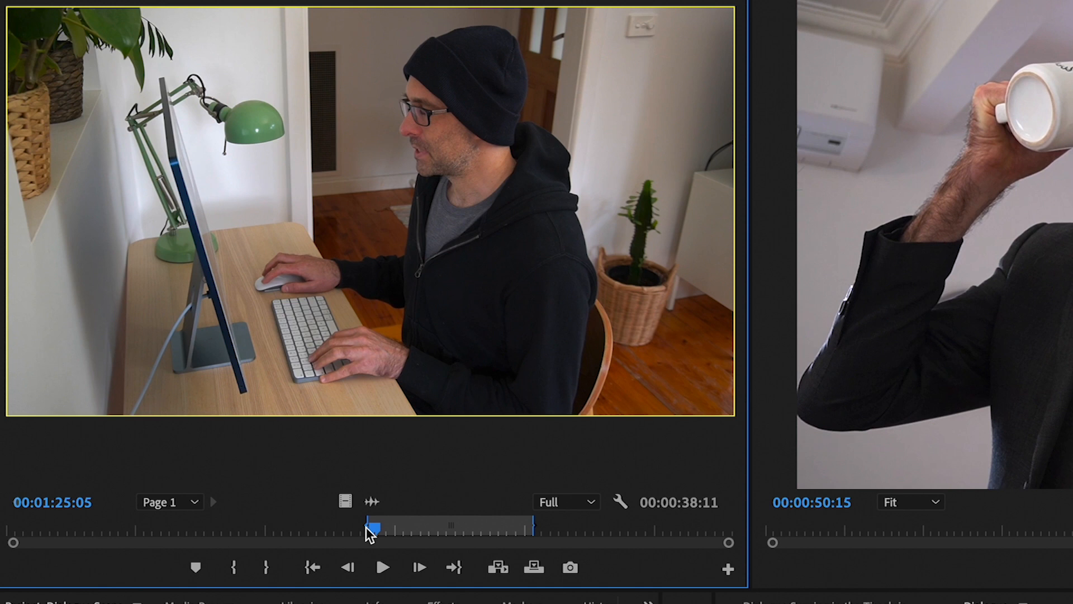
pyautogui.press('o')
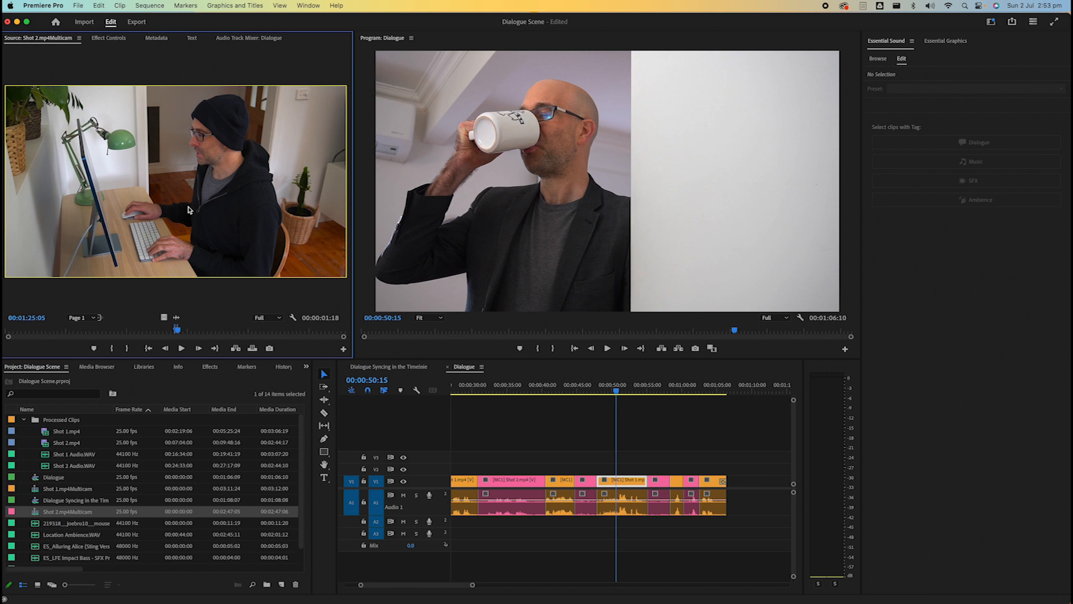
# Step: Place only the video of the marked Shot 2 range on V2 at 00:00:50:15, above the fourth Shot 1 clip
pyautogui.moveTo(188, 210); pyautogui.dragTo(589, 469)
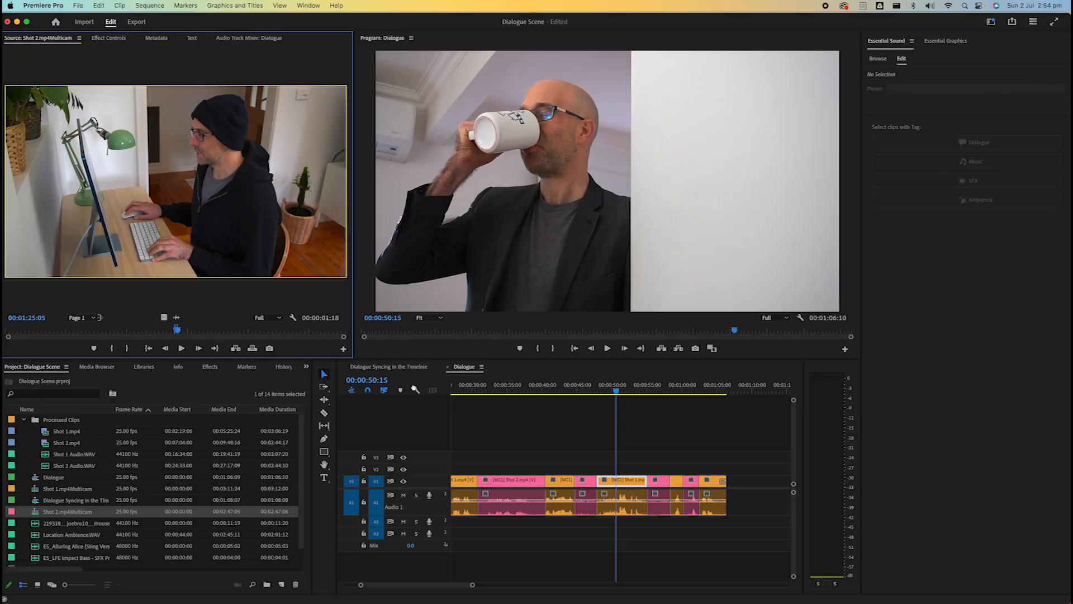
pyautogui.moveTo(163, 317); pyautogui.dragTo(615, 469)
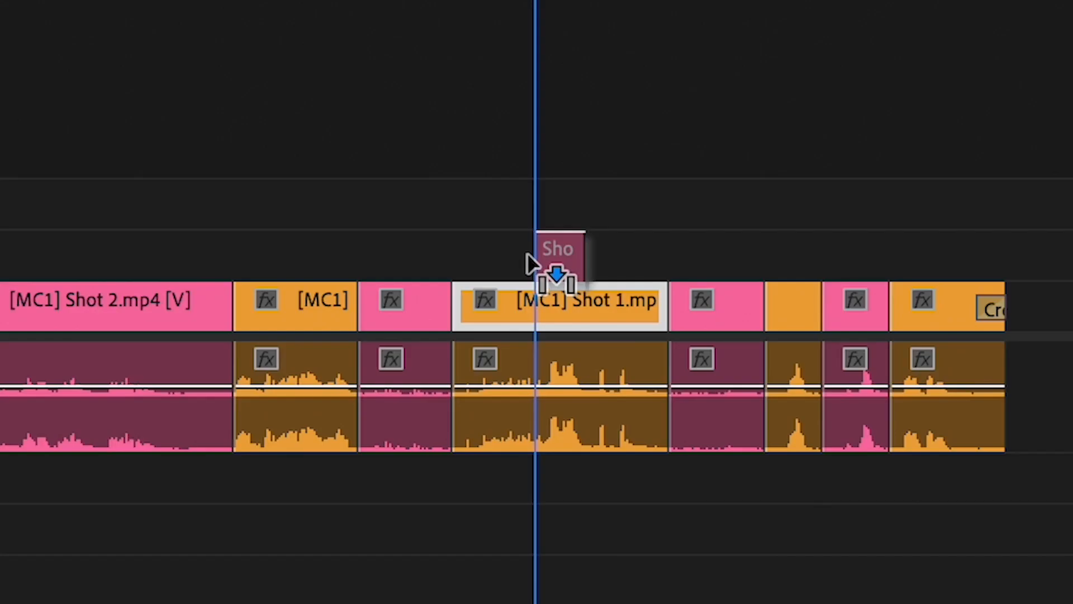
pyautogui.moveTo(527, 253); pyautogui.dragTo(525, 254)
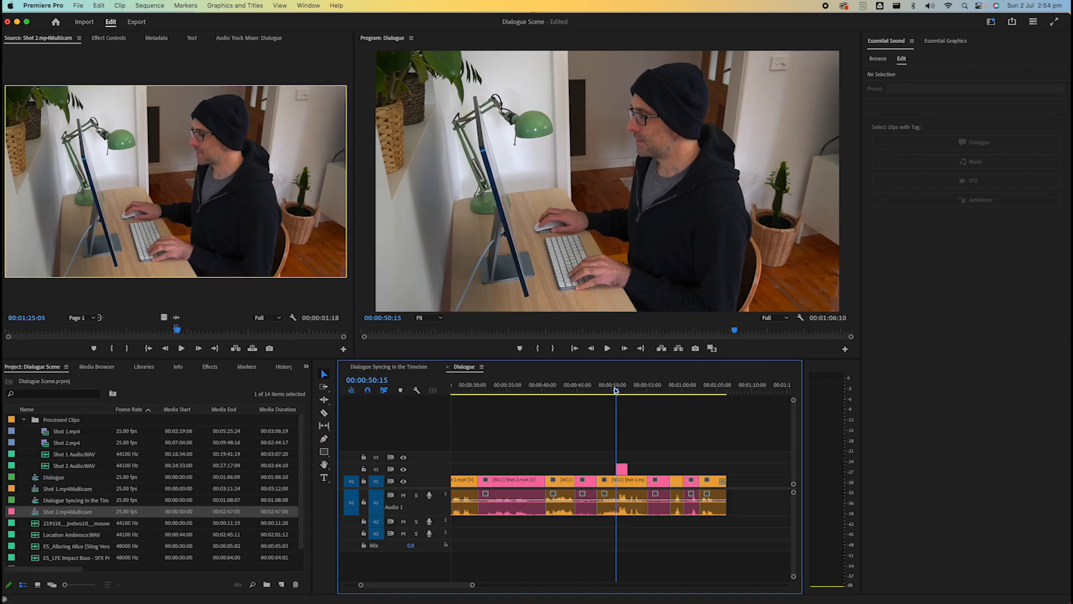
# Step: Play the sequence across the Shot 2 cutaway on V2, starting at about 00:00:49:00
pyautogui.moveTo(616, 389); pyautogui.dragTo(605, 392)
pyautogui.press('space')
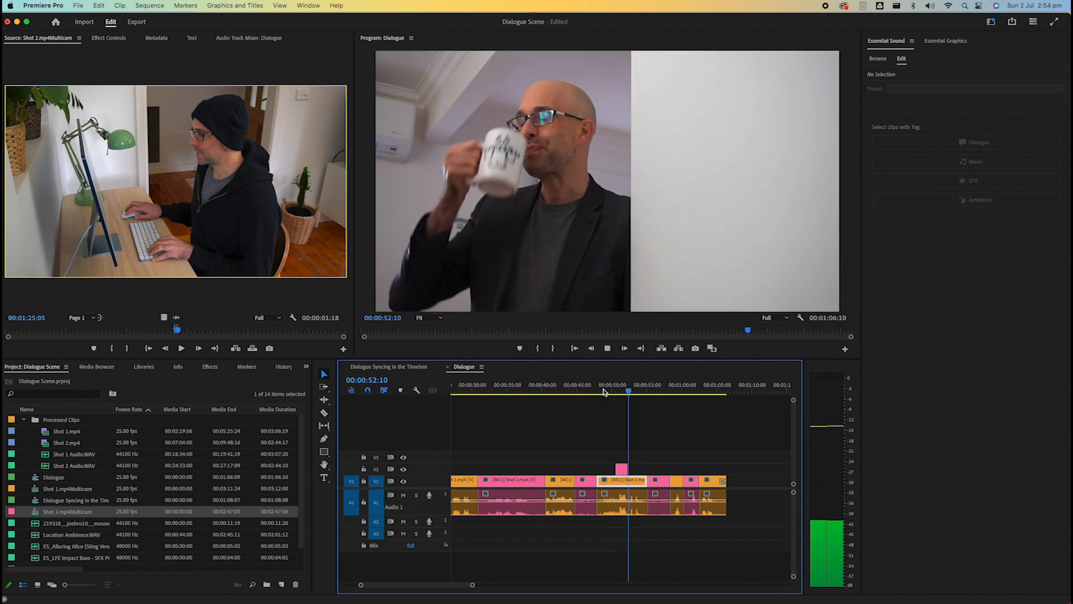
pyautogui.press('space')
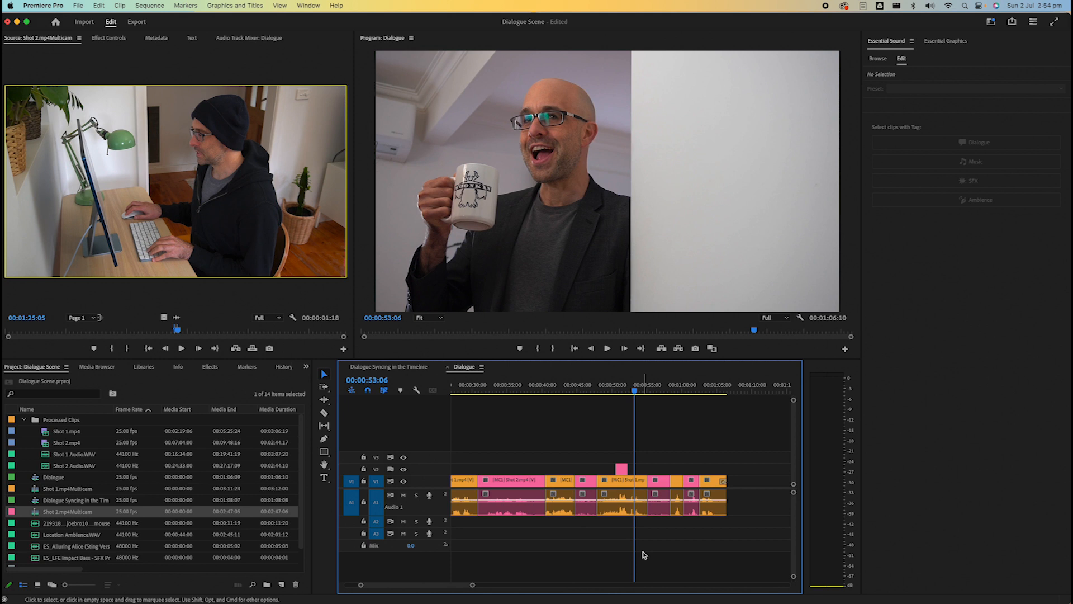
# Step: Select all the clips in the Dialogue sequence and exclude the opening Shot 2 clip from the selection
pyautogui.moveTo(738, 533); pyautogui.dragTo(404, 470)
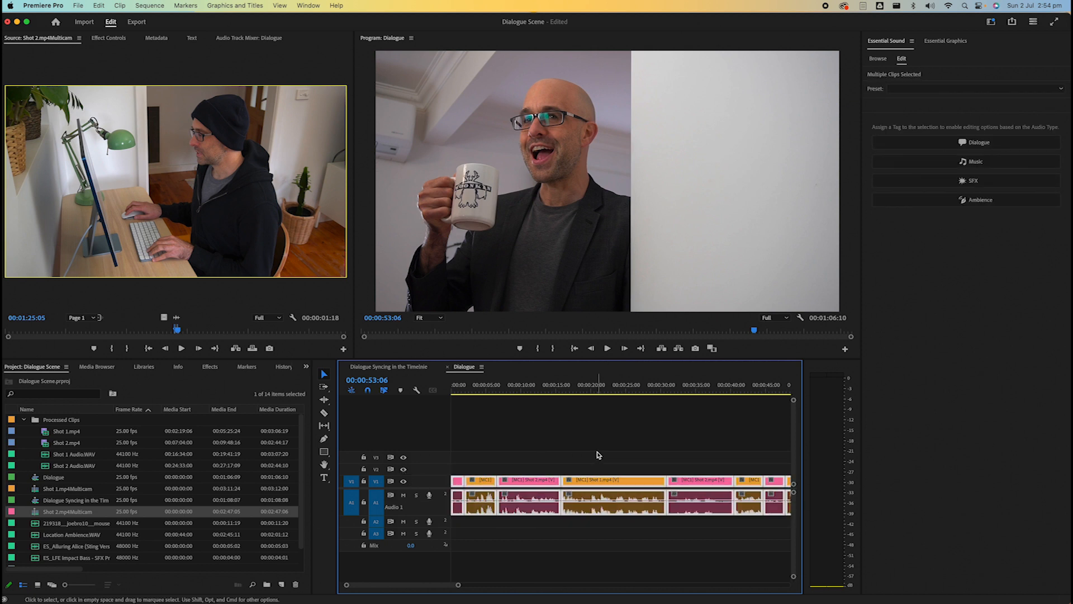
pyautogui.press('-')
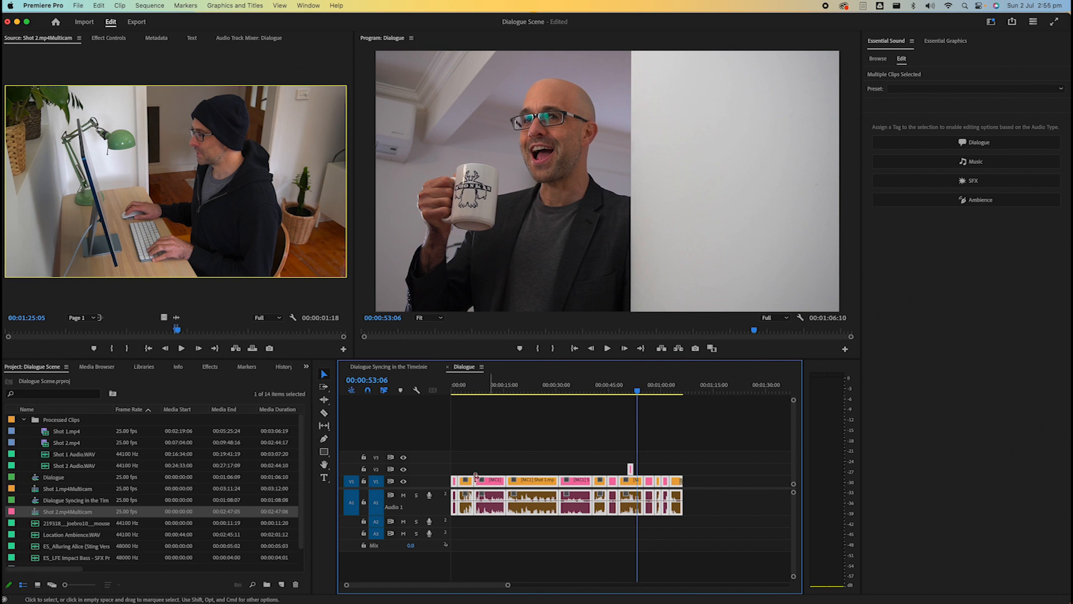
pyautogui.click(453, 390)
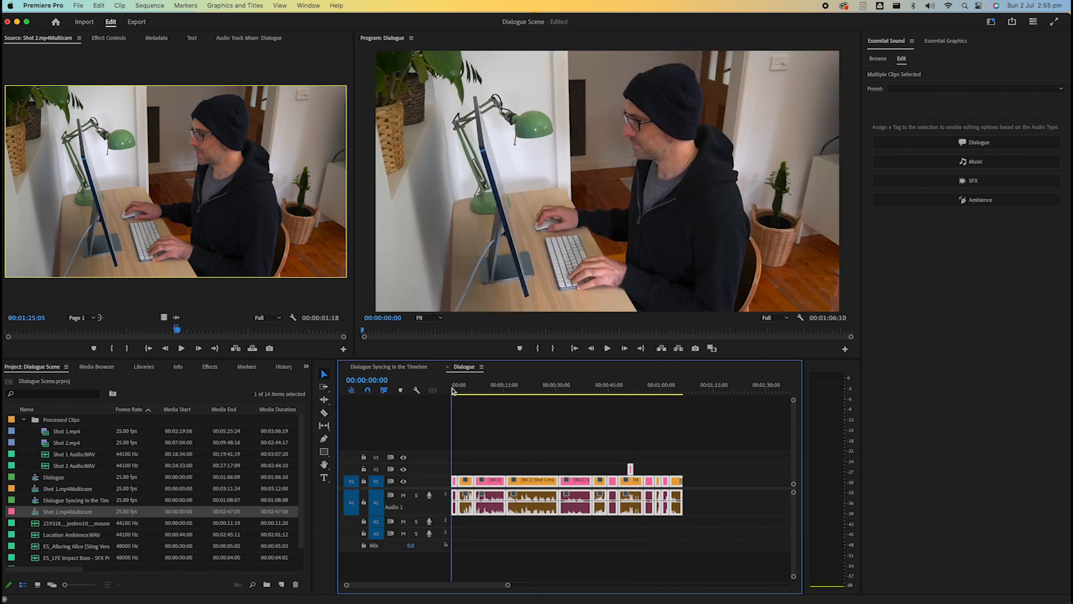
pyautogui.press('=')
pyautogui.press('=')
pyautogui.press('=')
pyautogui.press('=')
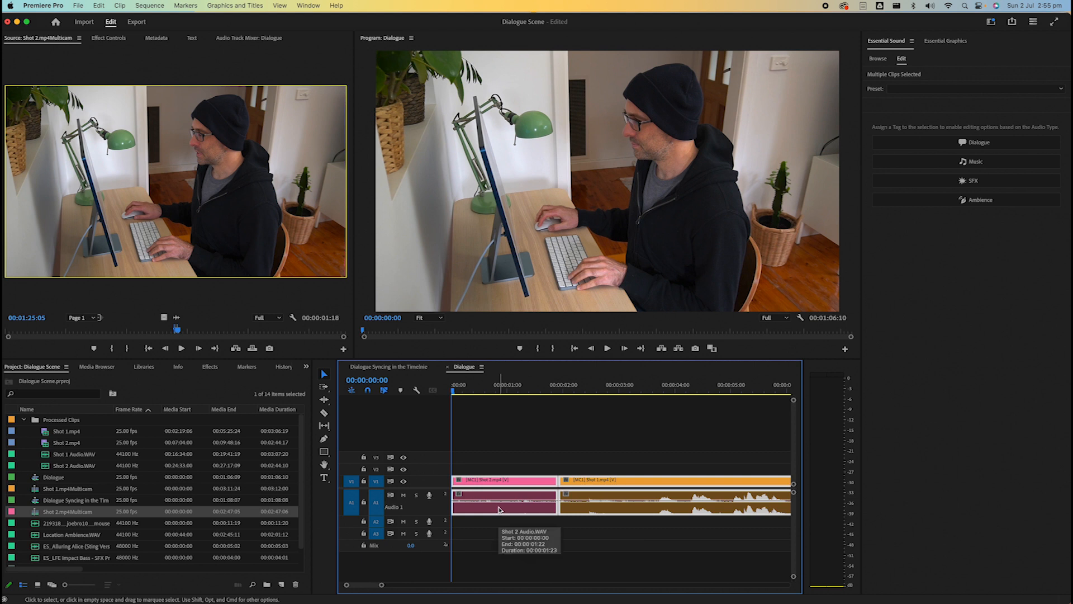
pyautogui.keyDown('shift'); pyautogui.click(499, 509); pyautogui.keyUp('shift')
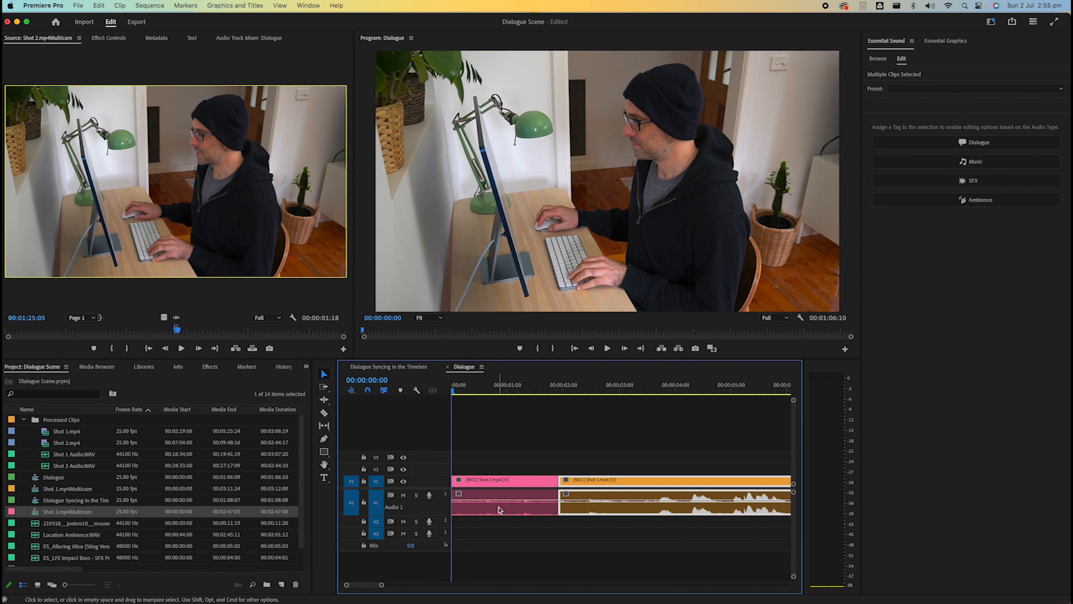
# Step: Exclude the Shot 2 clip at 00:00:46:05 from the selection and move the playhead to 00:00:56:01
pyautogui.press('-')
pyautogui.press('-')
pyautogui.press('-')
pyautogui.press('-')
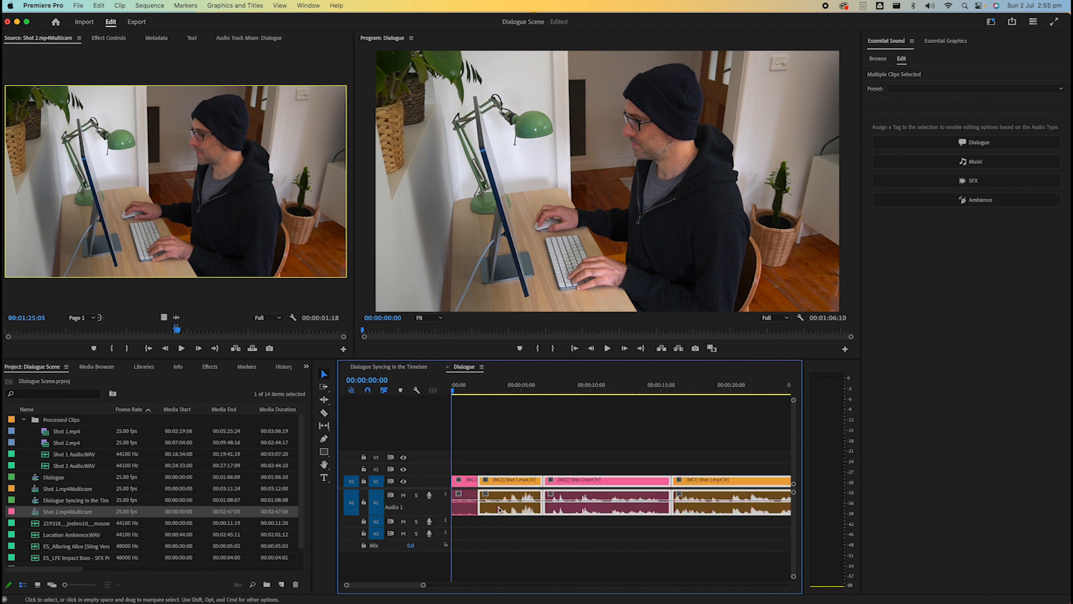
pyautogui.press('-')
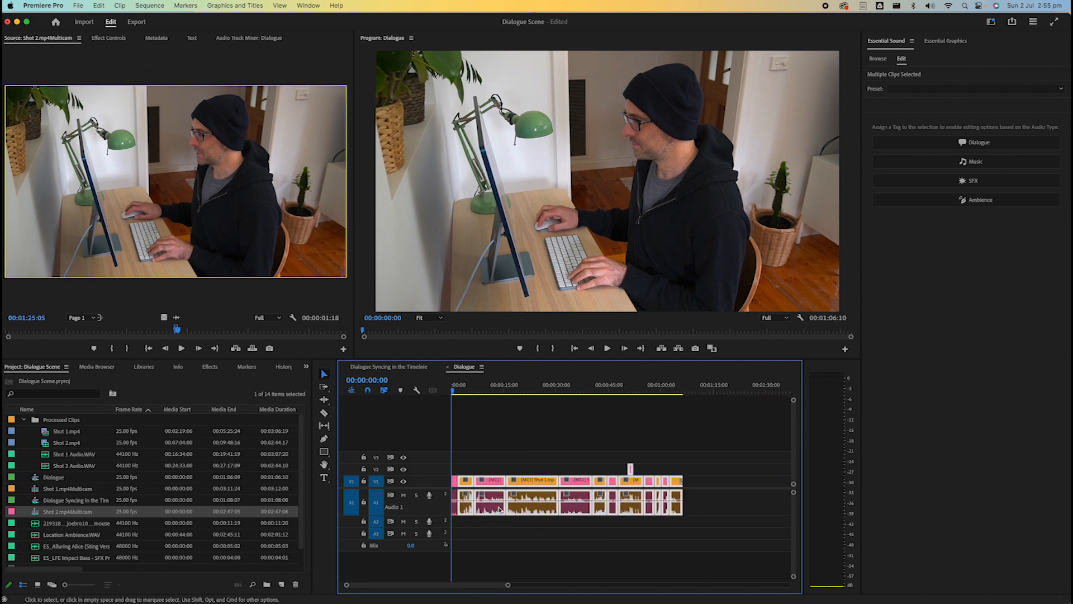
pyautogui.press('=')
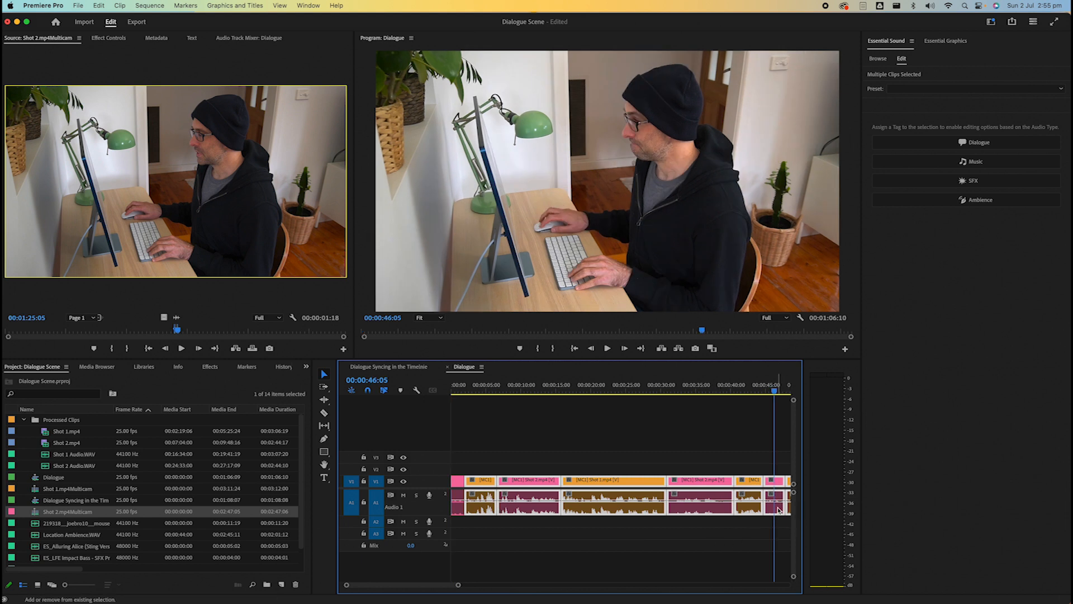
pyautogui.keyDown('shift'); pyautogui.click(779, 510); pyautogui.keyUp('shift')
pyautogui.press('-')
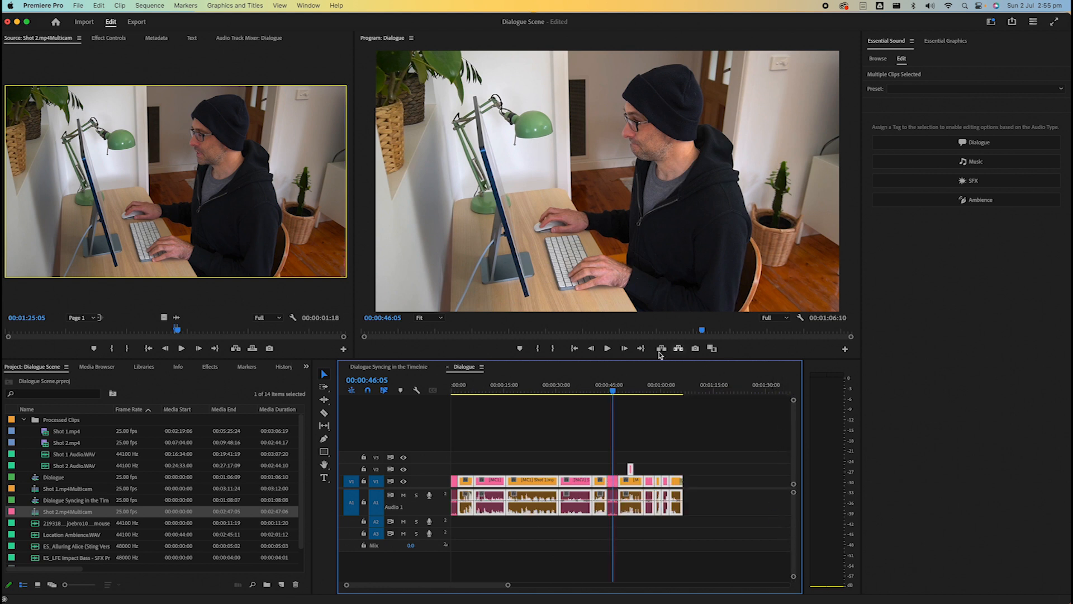
pyautogui.click(645, 390)
pyautogui.moveTo(646, 389); pyautogui.dragTo(650, 388)
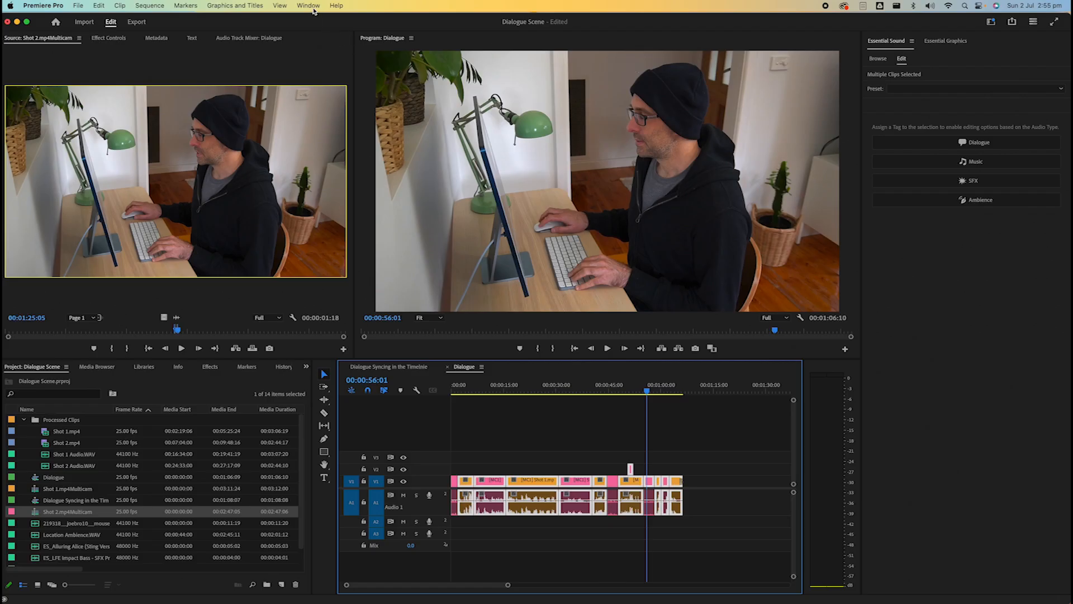
# Step: Assign the Dialogue audio type to the selected clips with Essential Sound
pyautogui.click(313, 6)
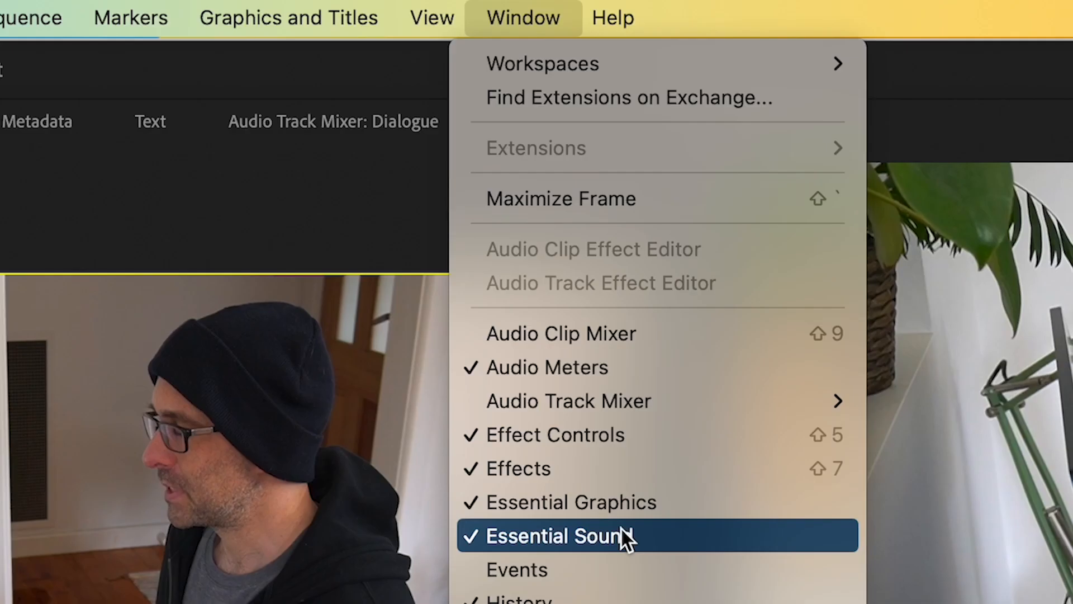
pyautogui.click(520, 11)
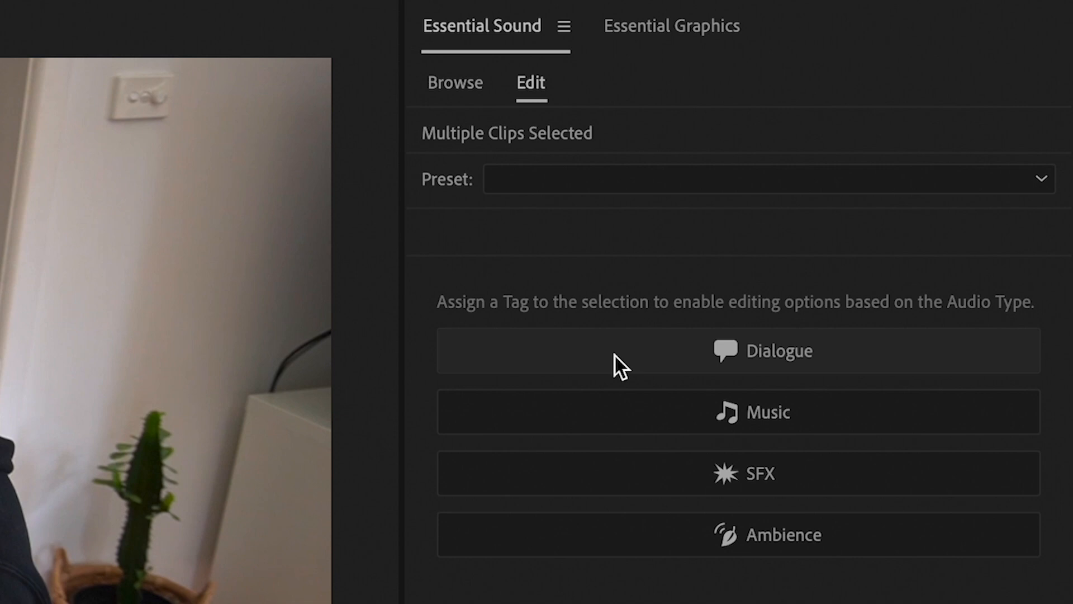
pyautogui.click(615, 354)
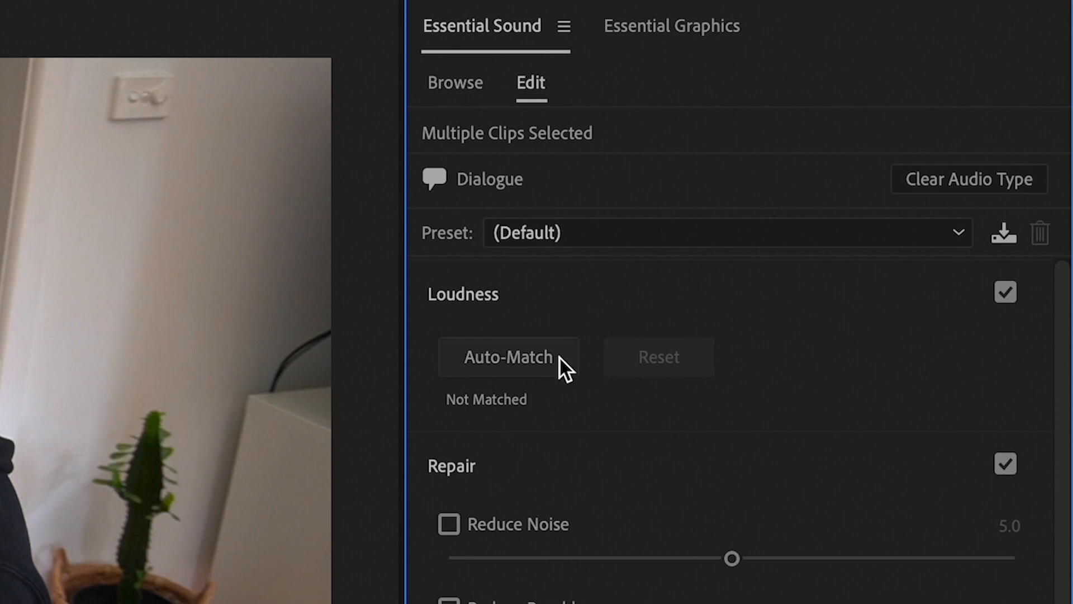
pyautogui.click(486, 296)
pyautogui.click(485, 299)
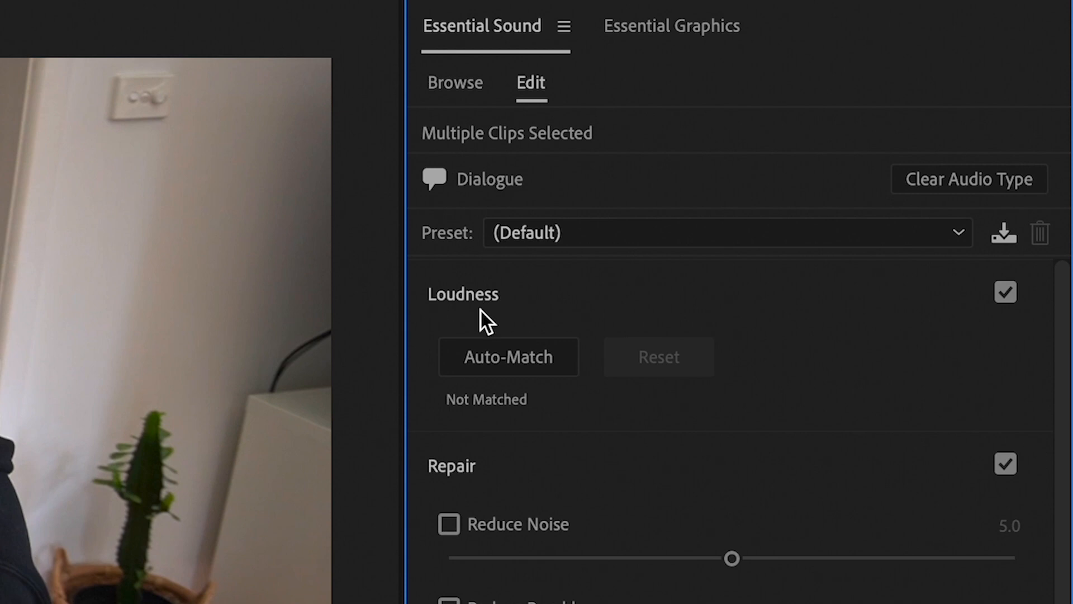
pyautogui.click(484, 293)
pyautogui.click(483, 293)
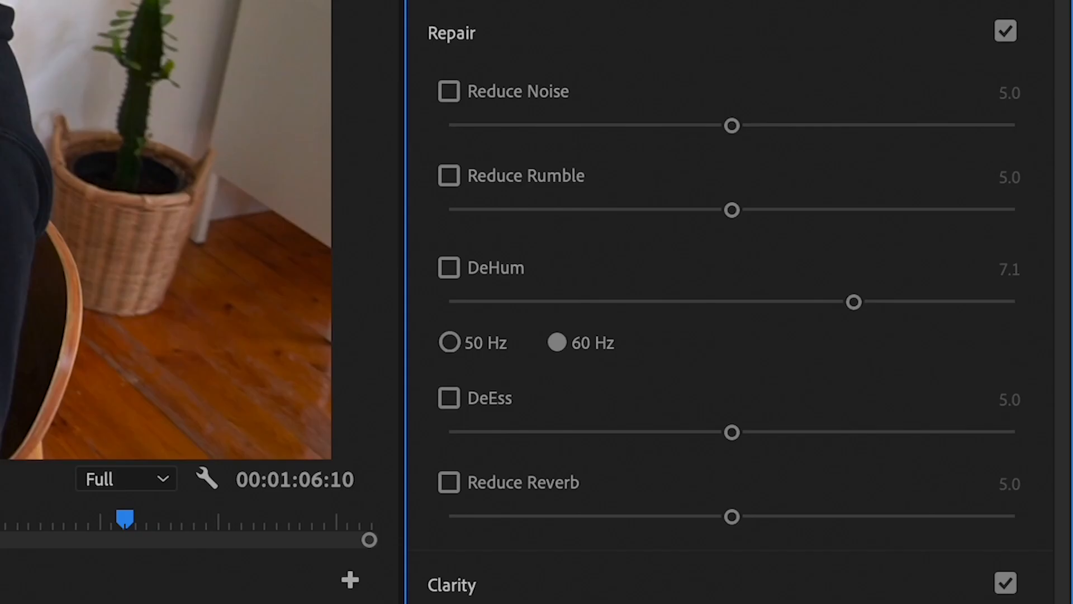
pyautogui.click(445, 28)
pyautogui.click(445, 27)
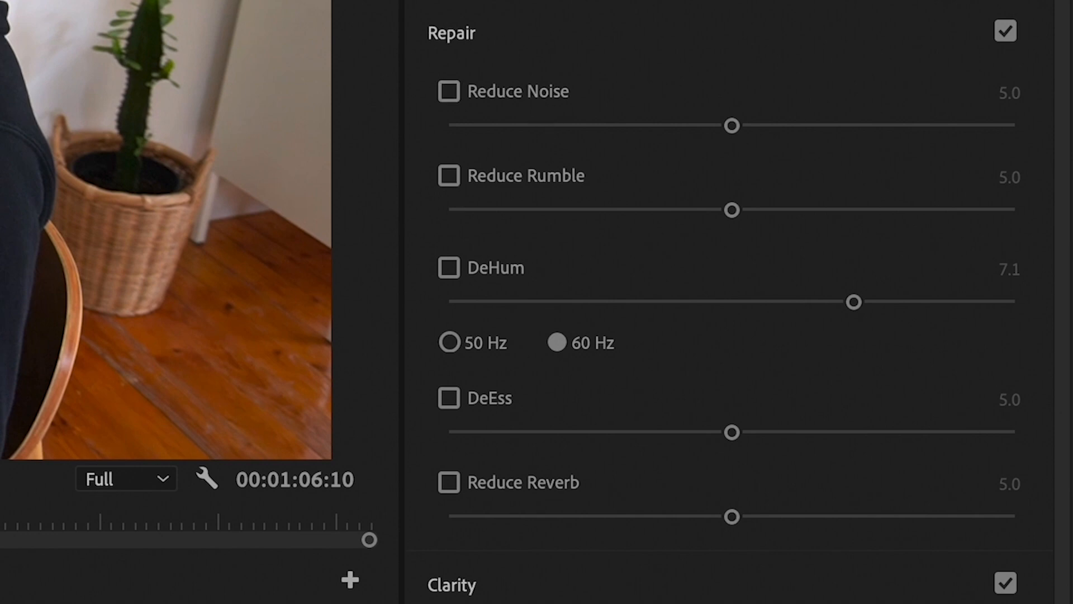
# Step: Enable Reduce Noise for the dialogue clips, try an amount of 2.7, and set the amount to 5.0
pyautogui.click(448, 91)
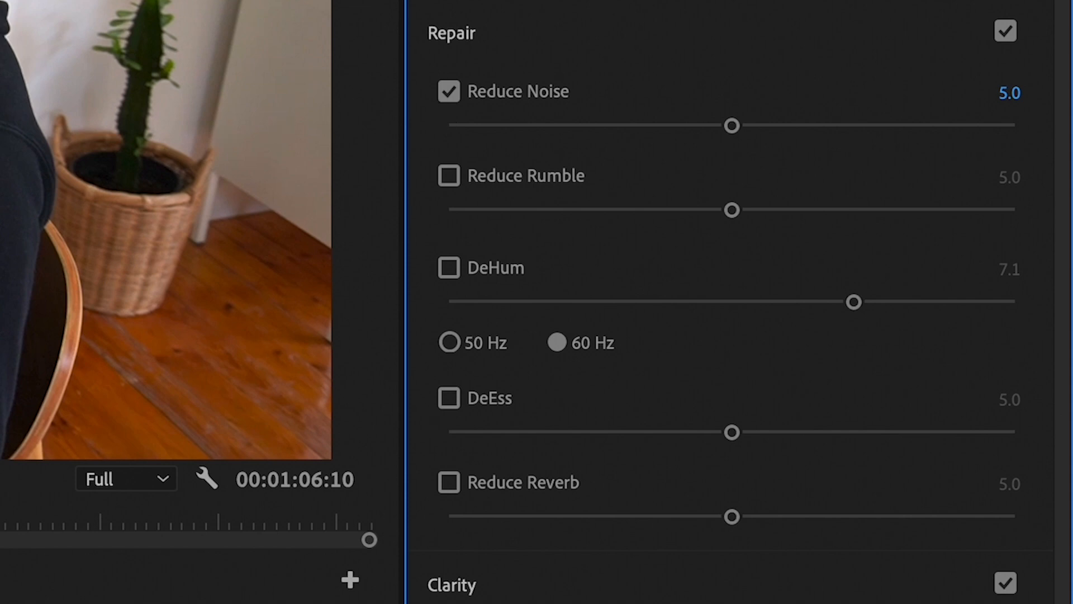
pyautogui.press('space')
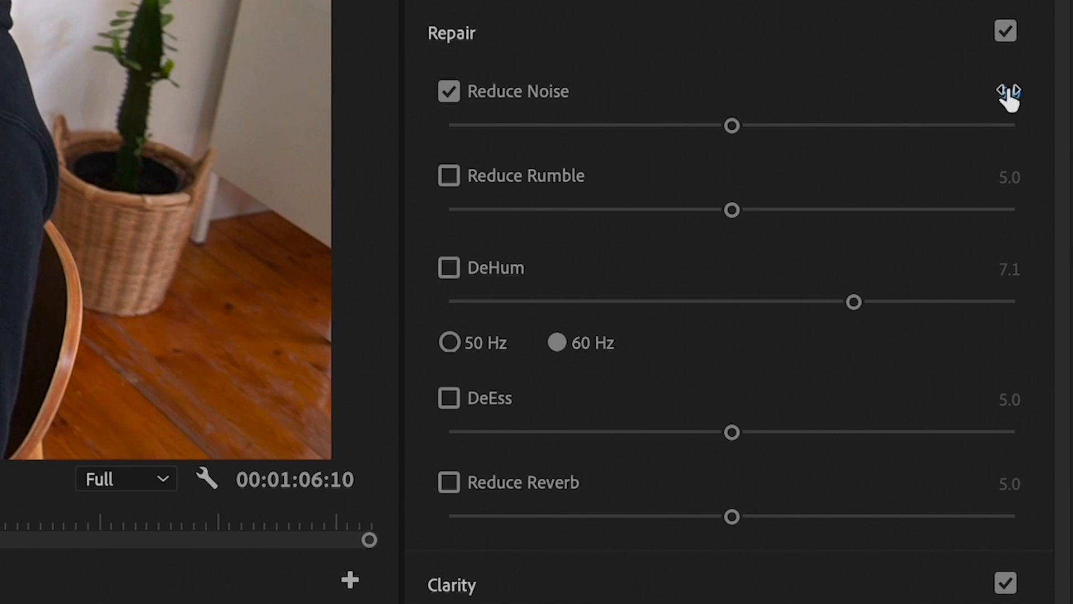
pyautogui.moveTo(731, 129); pyautogui.dragTo(602, 128)
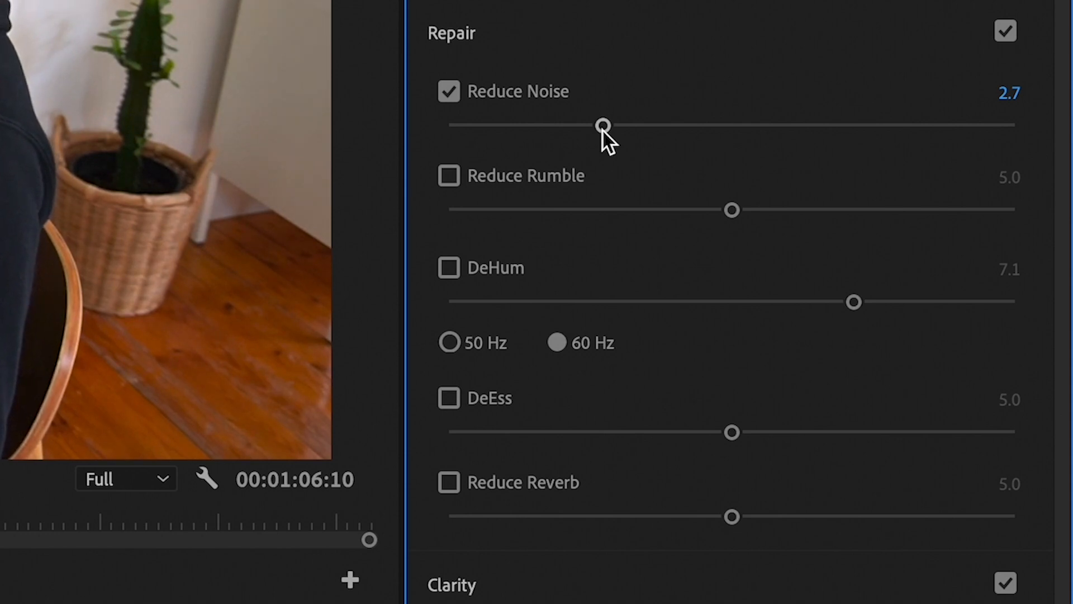
pyautogui.click(1010, 92)
pyautogui.write('5')
pyautogui.press('Return')
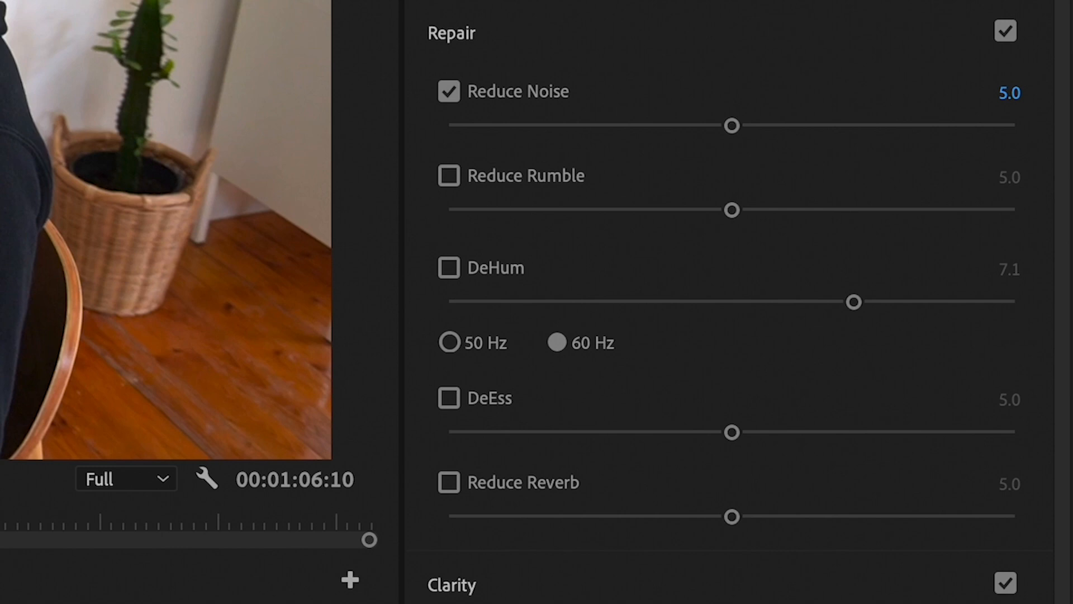
# Step: Enable Reduce Reverb for the dialogue clips and lower its amount
pyautogui.click(449, 483)
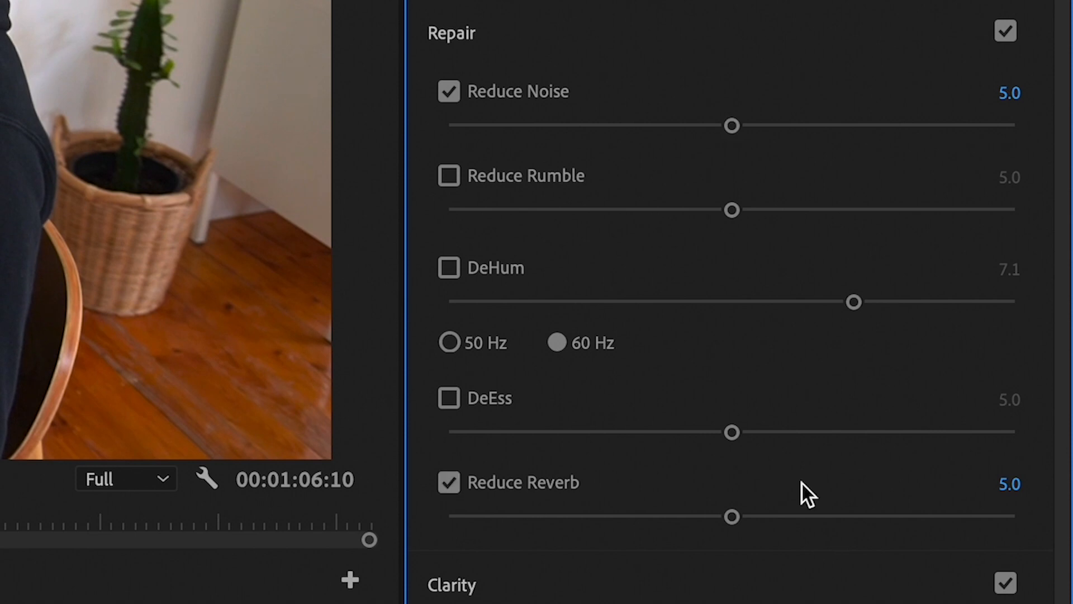
pyautogui.moveTo(731, 517); pyautogui.dragTo(563, 522)
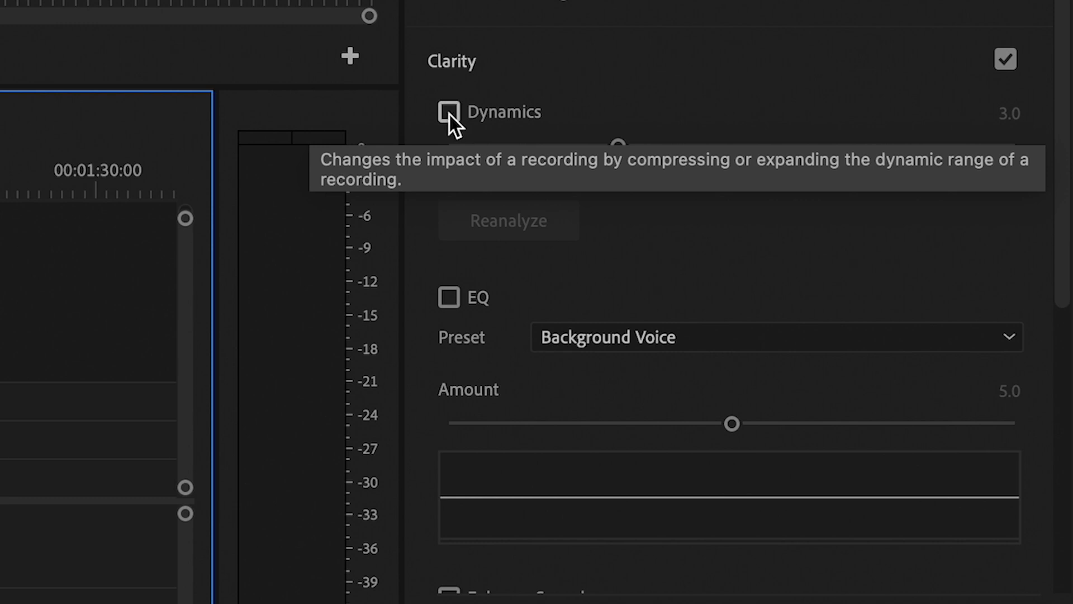
# Step: Enable Dynamics at 3.0 for the dialogue clips and toggle it to compare the sound
pyautogui.click(449, 112)
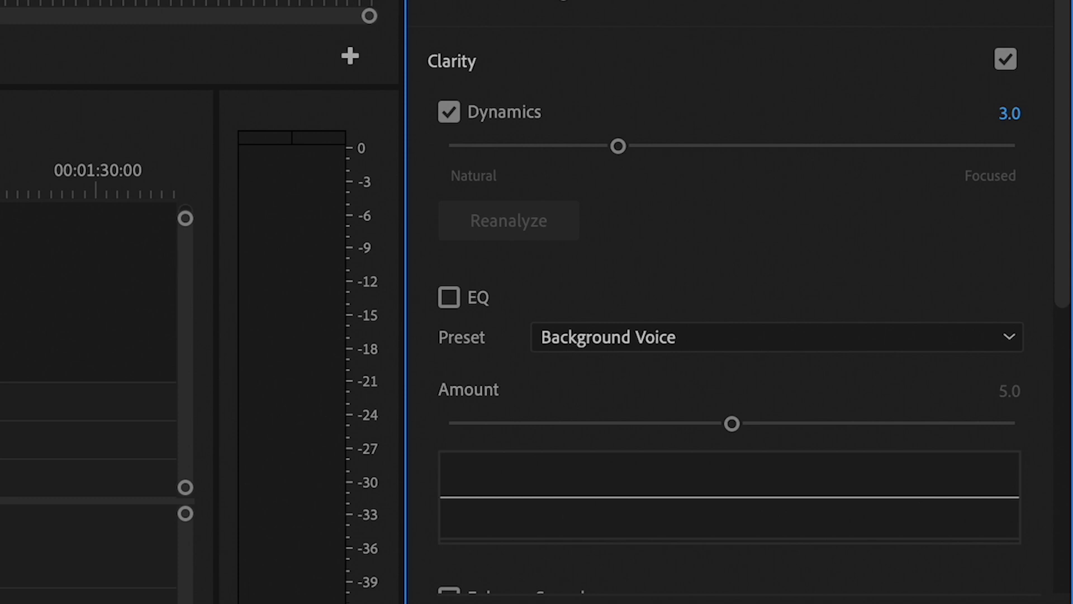
pyautogui.hotkey('shift', '3')
pyautogui.click(461, 116)
pyautogui.click(453, 113)
pyautogui.click(451, 113)
# Step: Enable EQ for the dialogue clips and choose the Subtle Boost (Male) preset
pyautogui.scroll(-5, 423, 218)
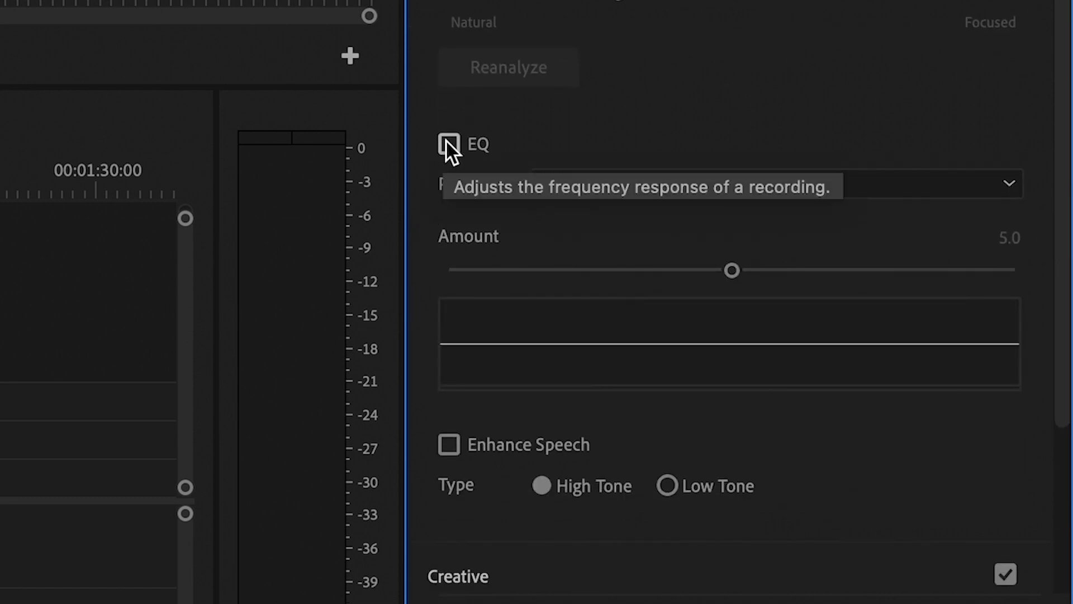
pyautogui.click(447, 147)
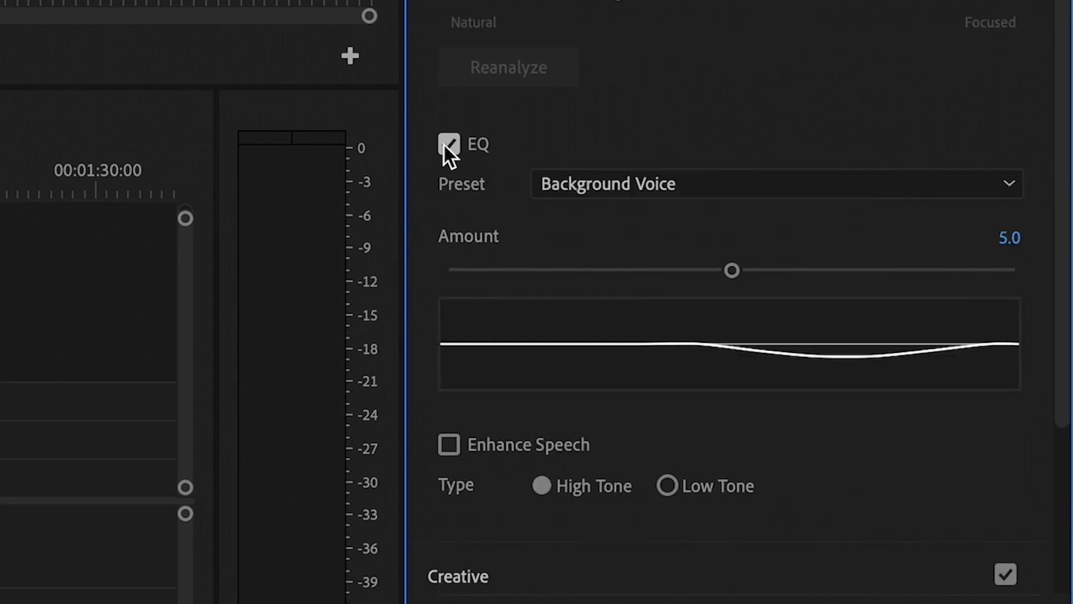
pyautogui.click(590, 184)
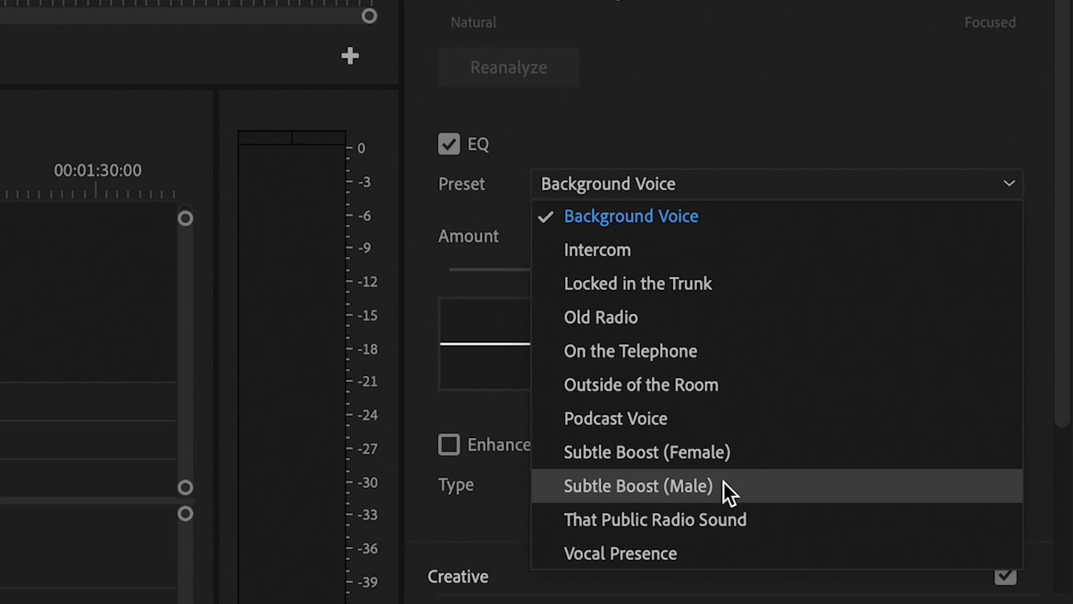
pyautogui.click(680, 490)
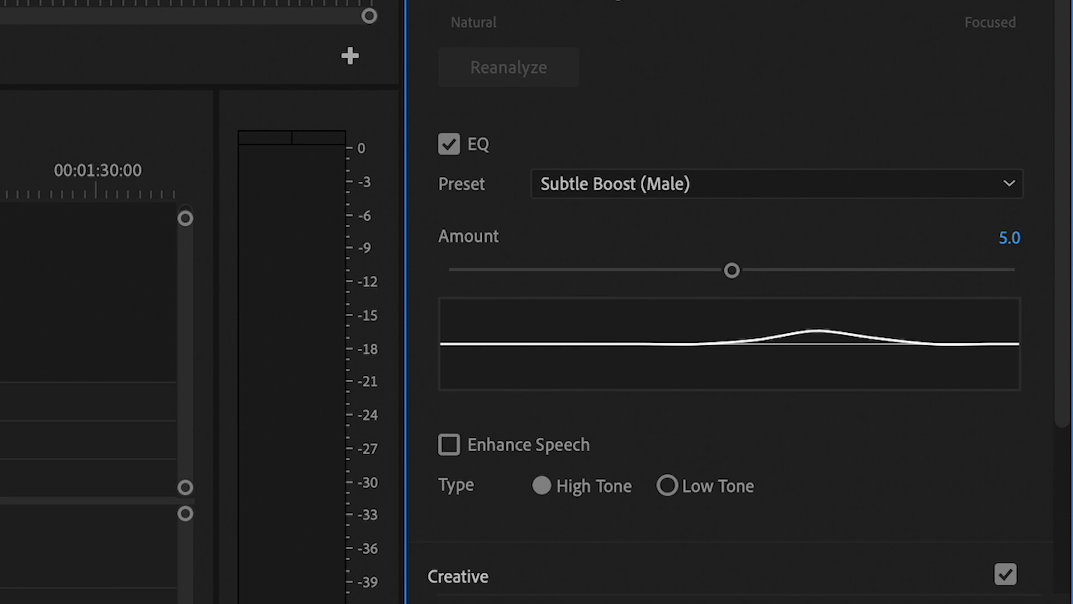
# Step: Locate the Audio Track Mixer for the Dialogue sequence and reveal its effects and sends area
pyautogui.click(4, 187)
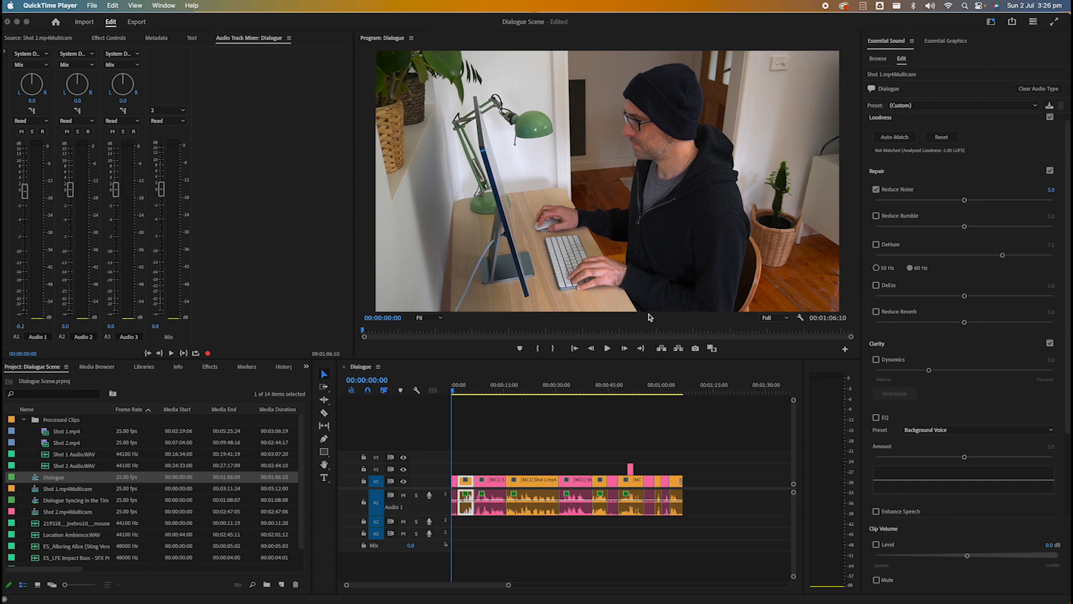
pyautogui.click(316, 150)
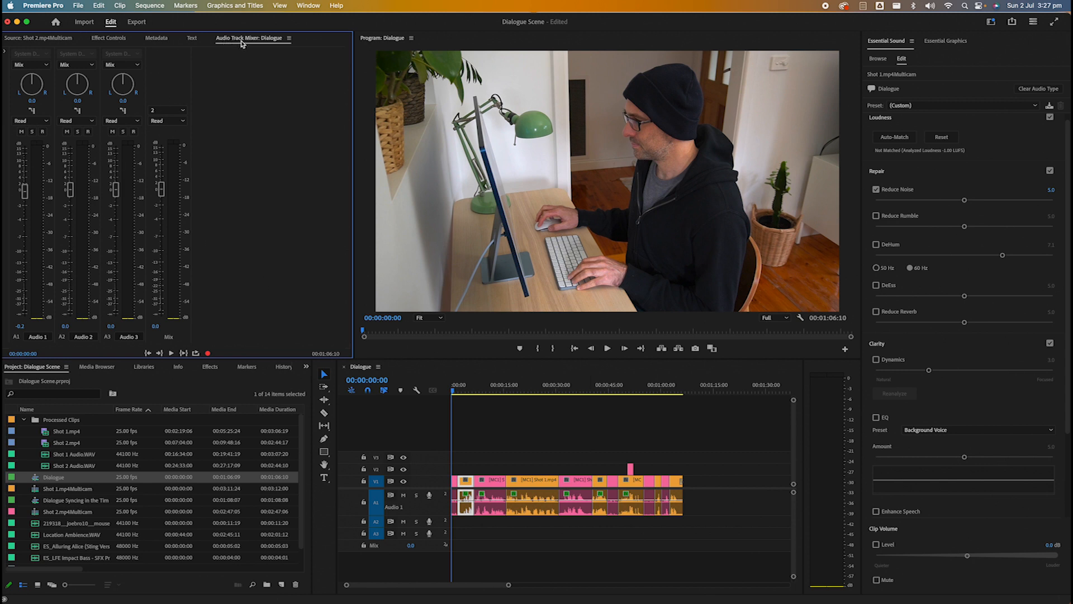
pyautogui.click(308, 5)
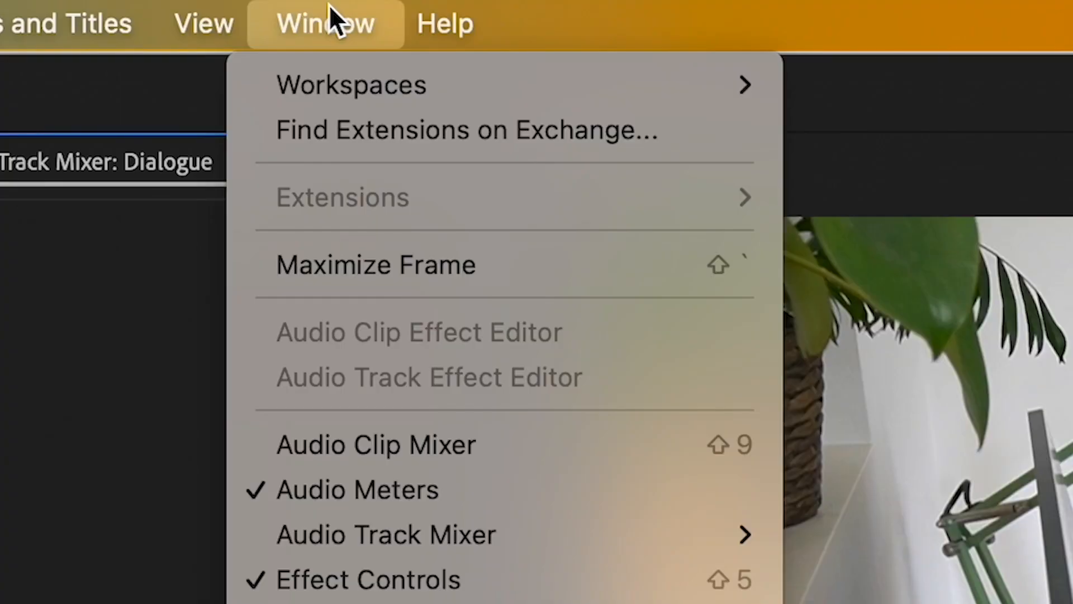
pyautogui.moveTo(448, 535)
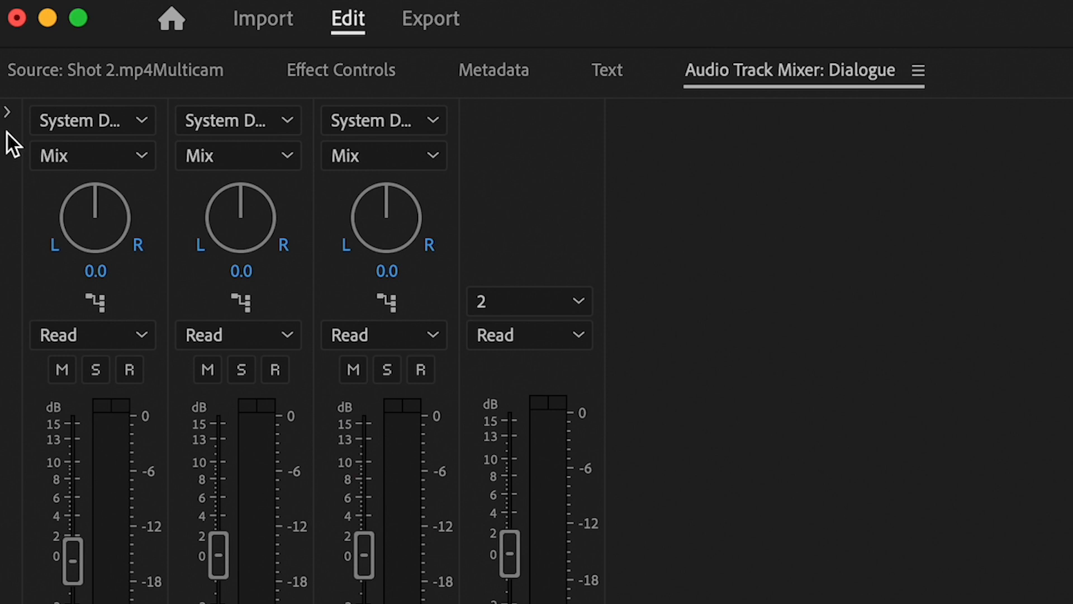
pyautogui.click(6, 111)
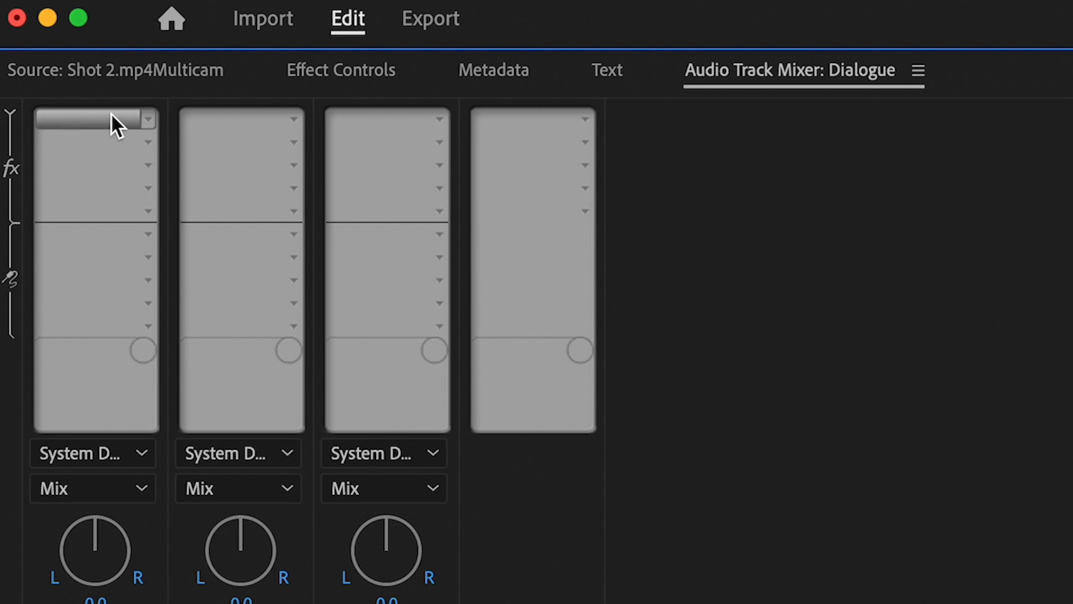
# Step: Add the DeNoise effect to the first effect slot of the Audio 1 track
pyautogui.click(147, 120)
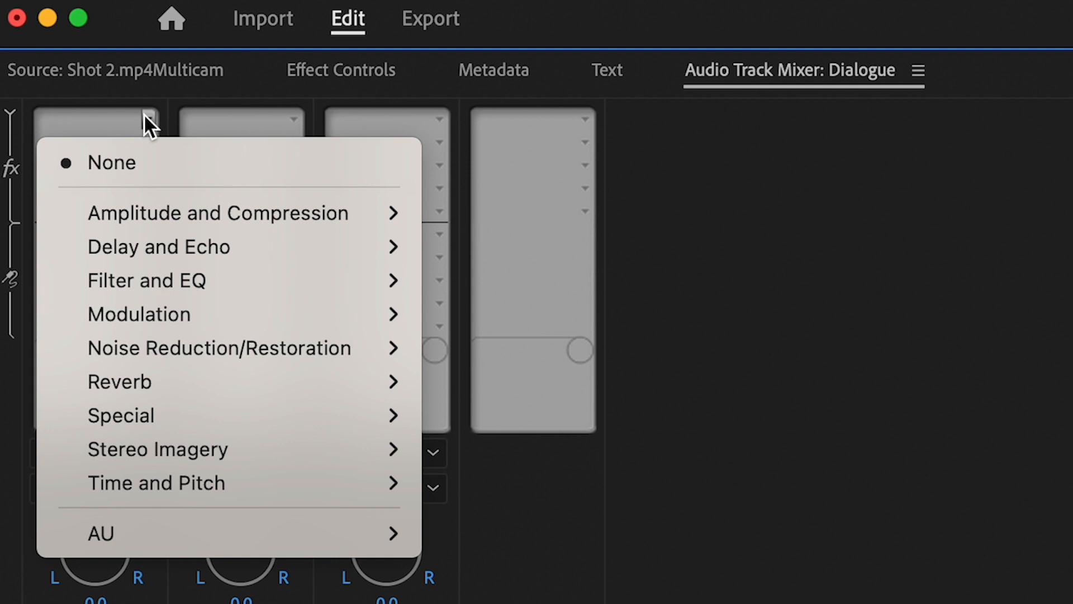
pyautogui.moveTo(344, 344)
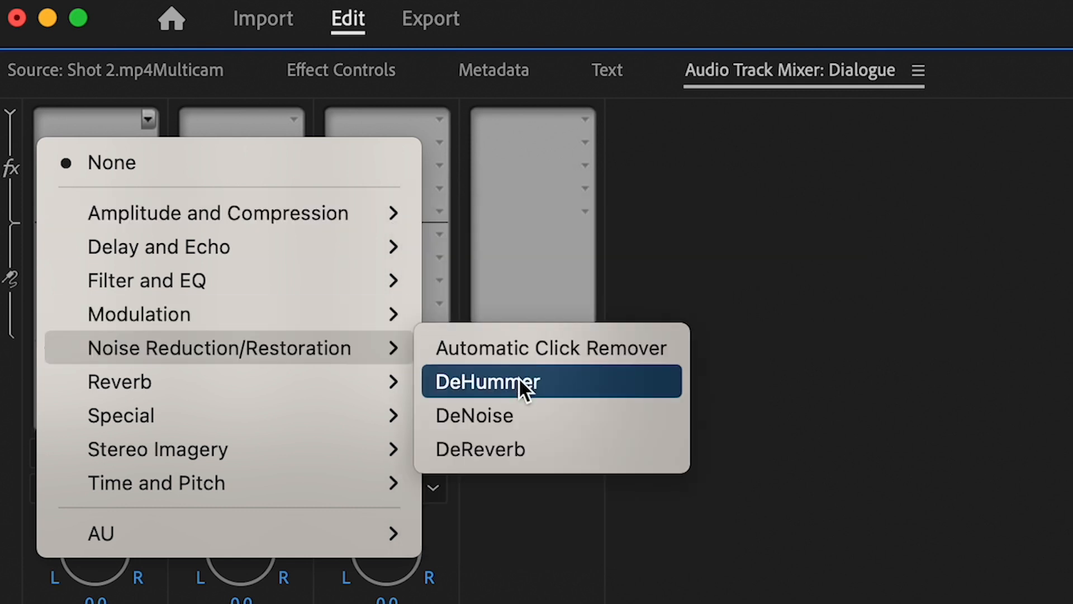
pyautogui.click(521, 415)
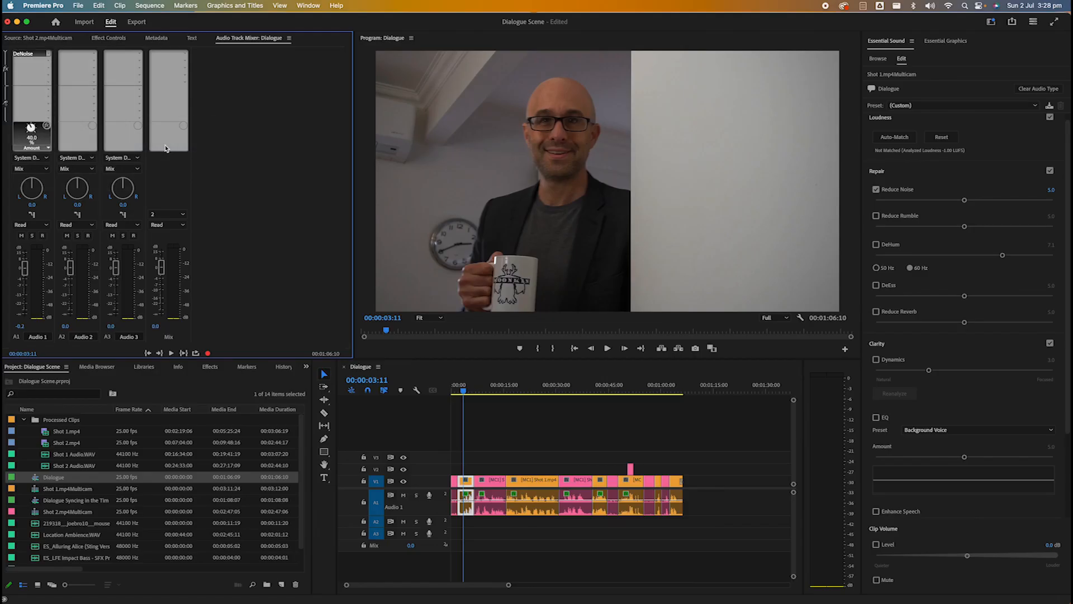
# Step: Play the dialogue while adjusting Audio 1's DeNoise effect, try an amount of 66%, set it to 49%, and close the effect editor
pyautogui.doubleClick(35, 55)
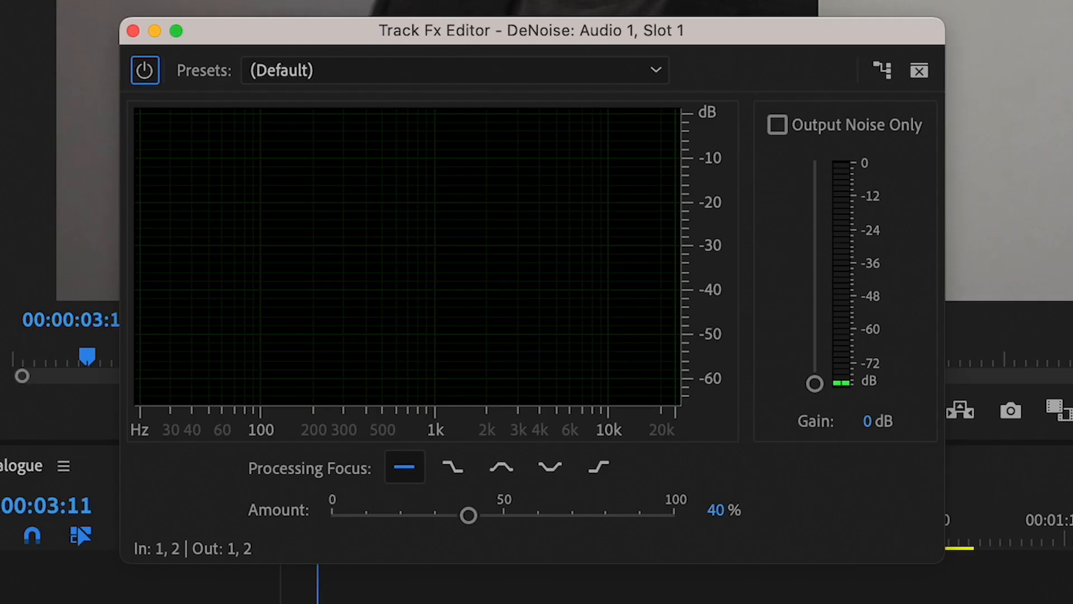
pyautogui.press('space')
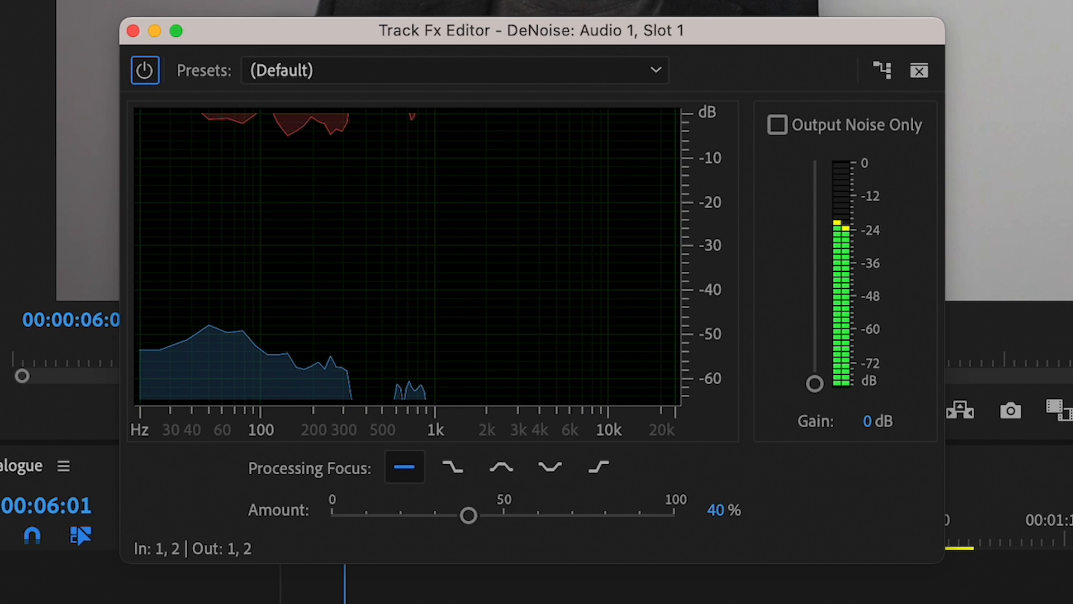
pyautogui.moveTo(468, 516); pyautogui.dragTo(556, 515)
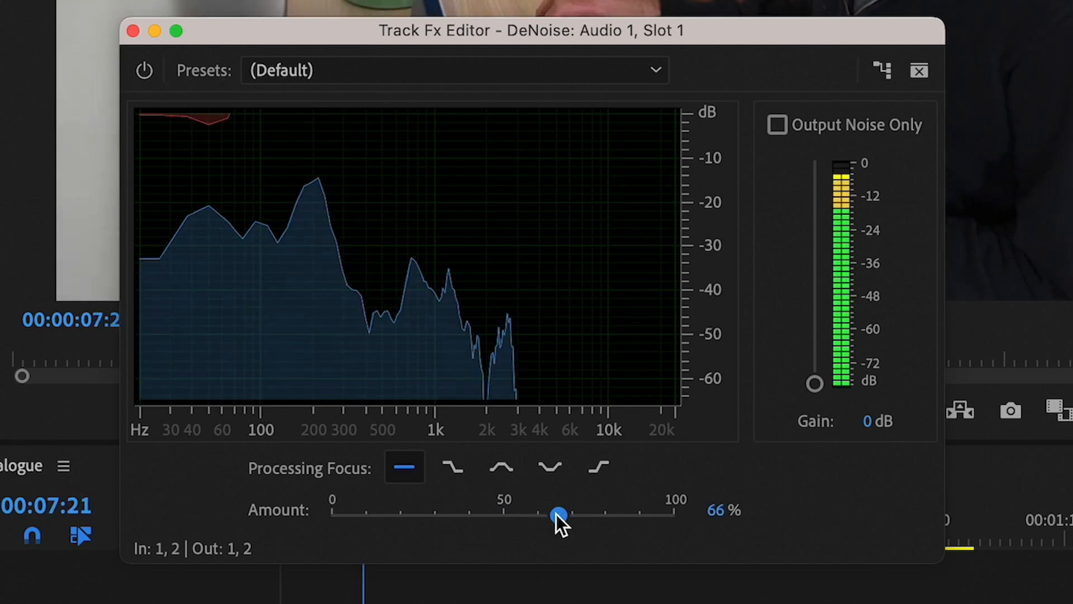
pyautogui.moveTo(485, 516)
pyautogui.mouseDown()
pyautogui.moveTo(379, 516)
pyautogui.moveTo(500, 515)
pyautogui.mouseUp()
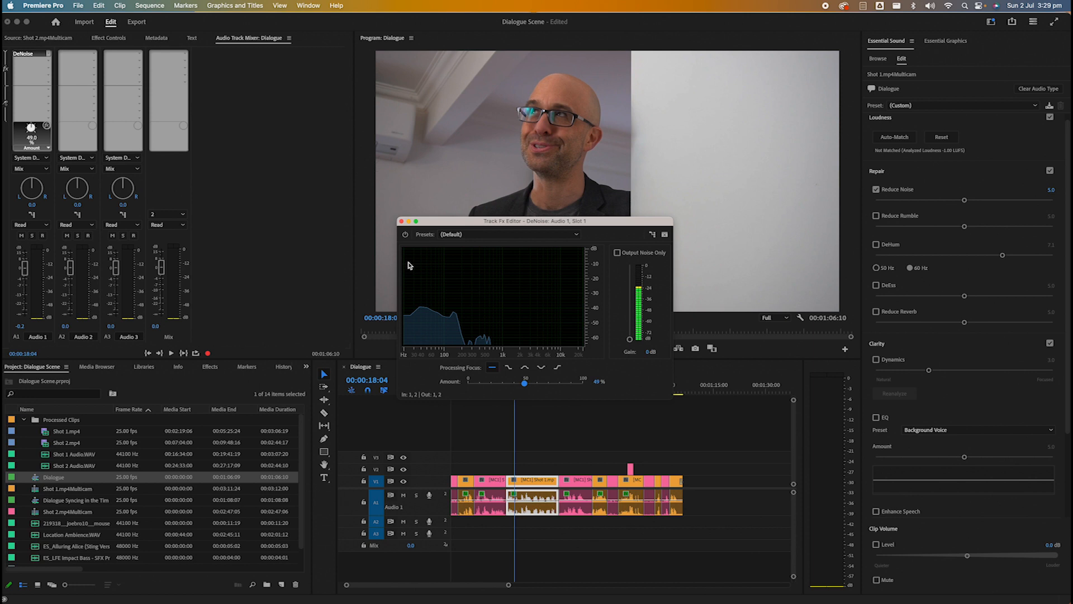
pyautogui.click(402, 221)
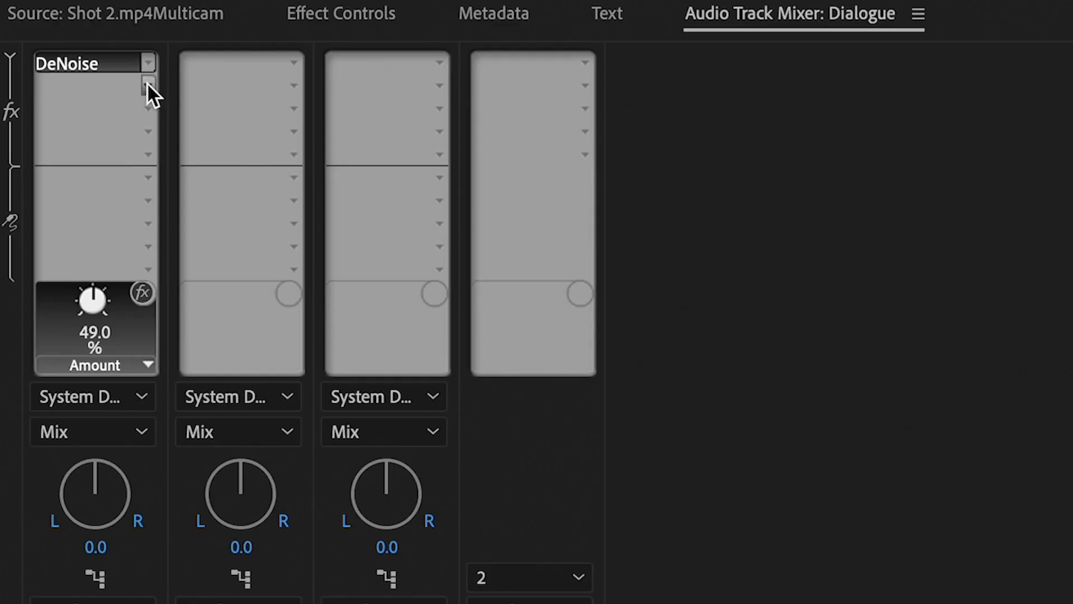
# Step: Add the DeReverb effect to the second effect slot of the Audio 1 track
pyautogui.click(147, 85)
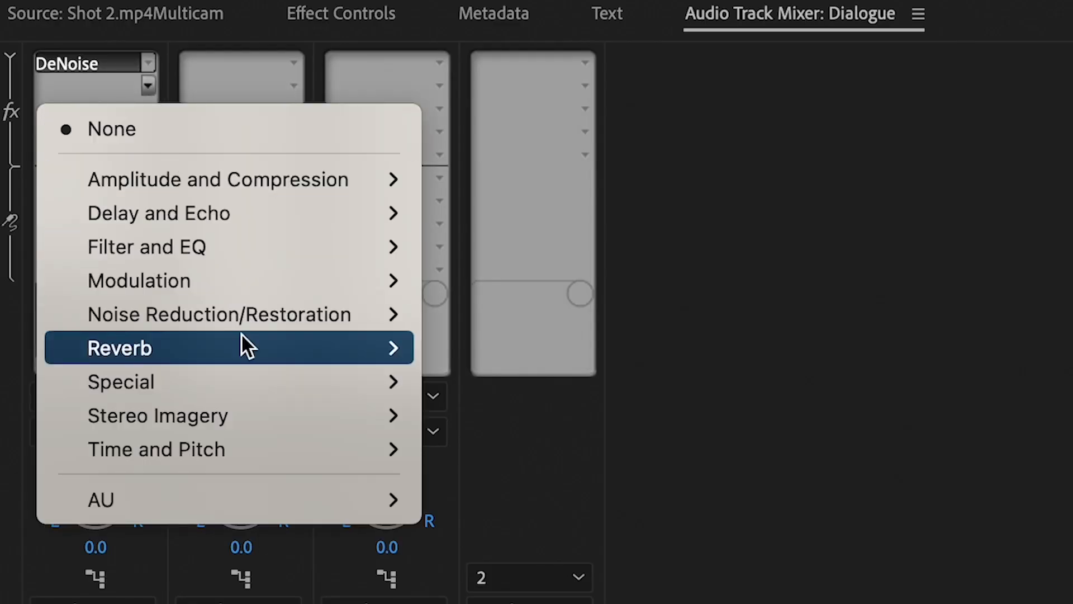
pyautogui.moveTo(245, 322)
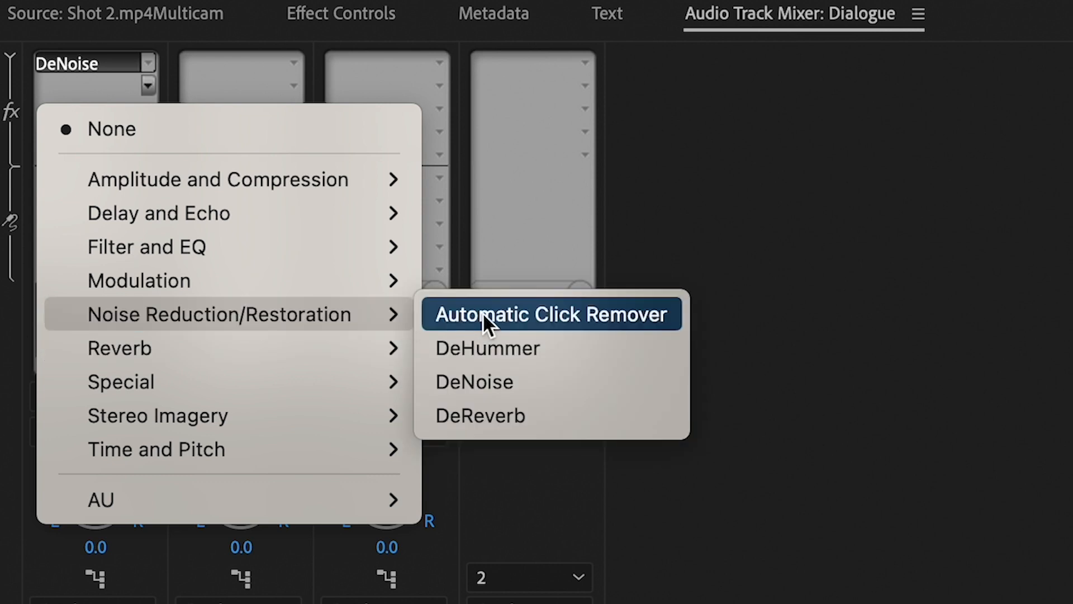
pyautogui.click(495, 416)
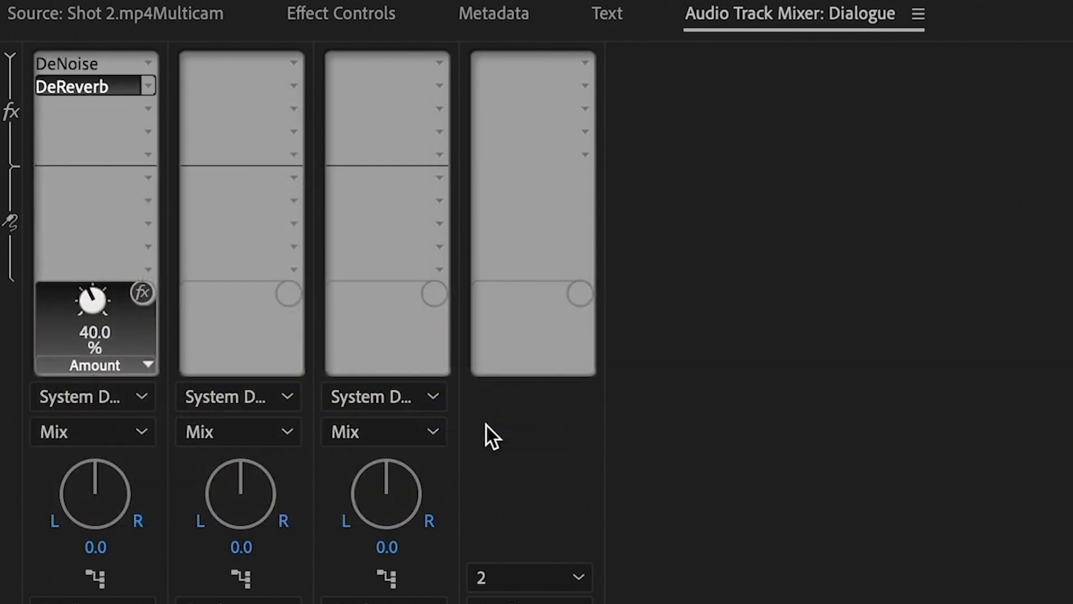
# Step: Set Audio 1's DeReverb amount to about 39% during playback, keeping the Default preset, and close the effect editor
pyautogui.doubleClick(82, 86)
pyautogui.click(503, 236)
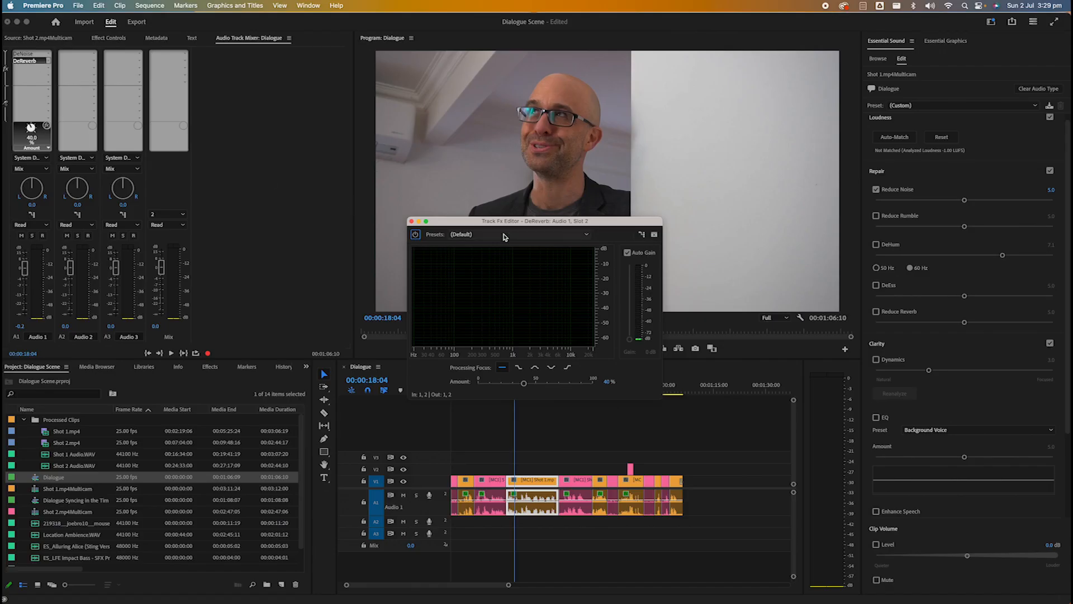
pyautogui.click(504, 236)
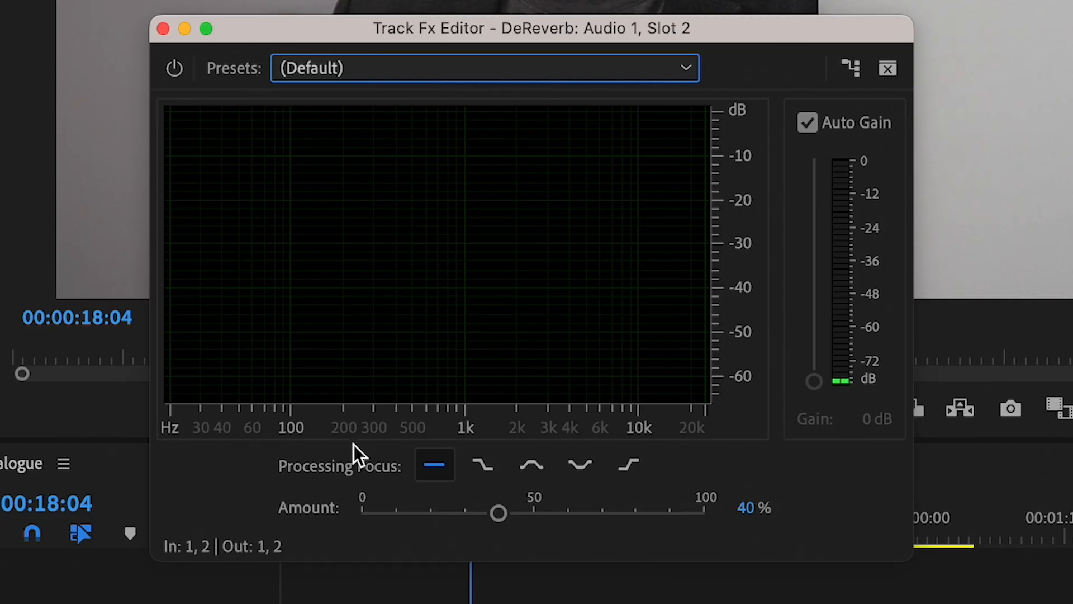
pyautogui.press('space')
pyautogui.moveTo(486, 514)
pyautogui.mouseDown()
pyautogui.moveTo(428, 513)
pyautogui.moveTo(489, 505)
pyautogui.mouseUp()
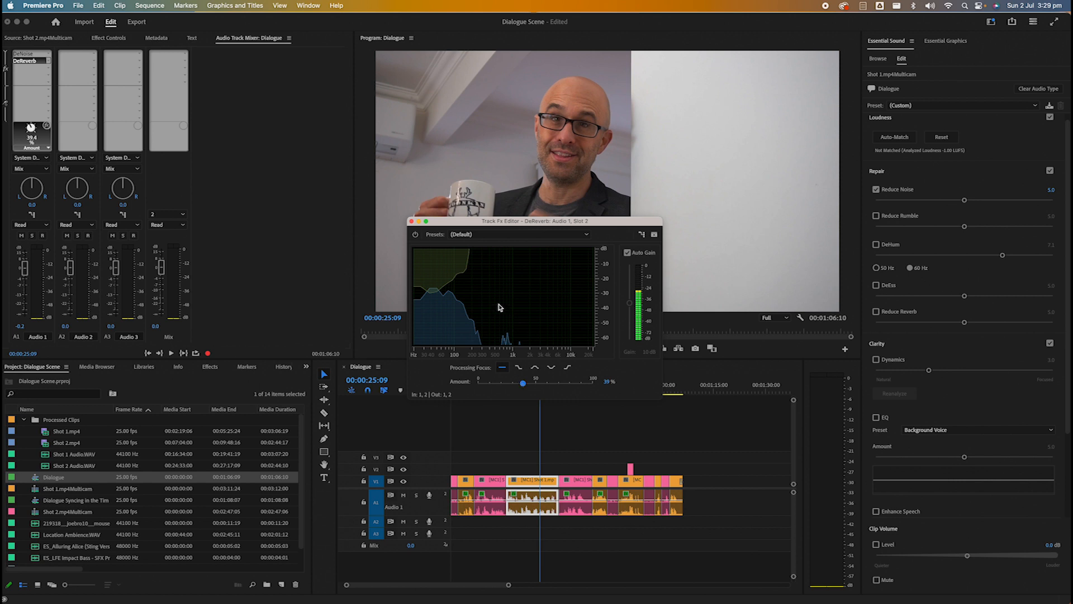
pyautogui.click(412, 221)
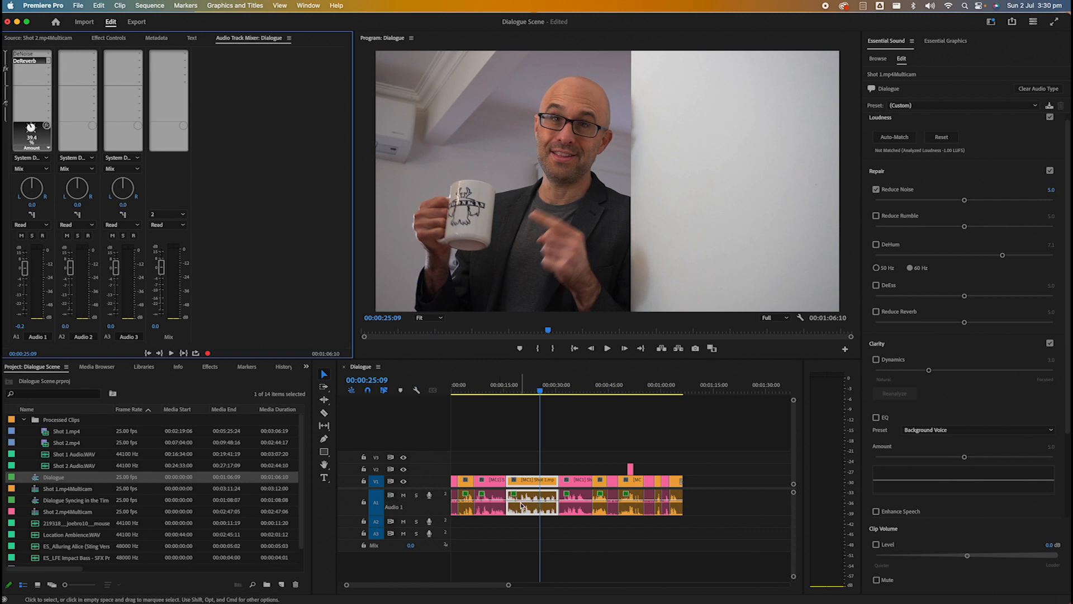
# Step: Move the audio of the Shot 1 clip under the playhead to track A2, and undo the move
pyautogui.moveTo(524, 495); pyautogui.dragTo(529, 524)
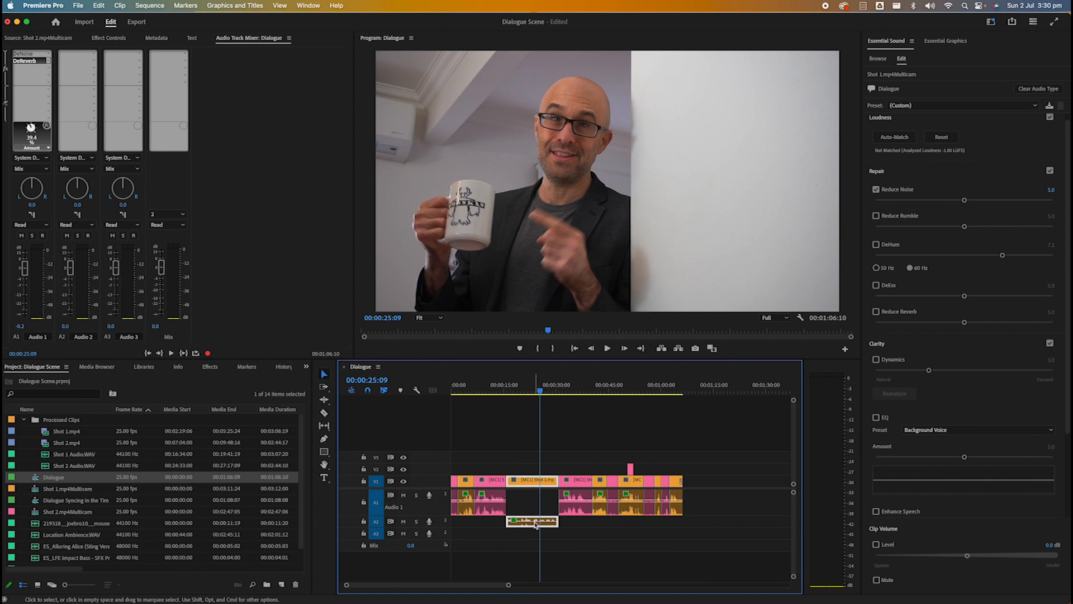
pyautogui.press('super+z')
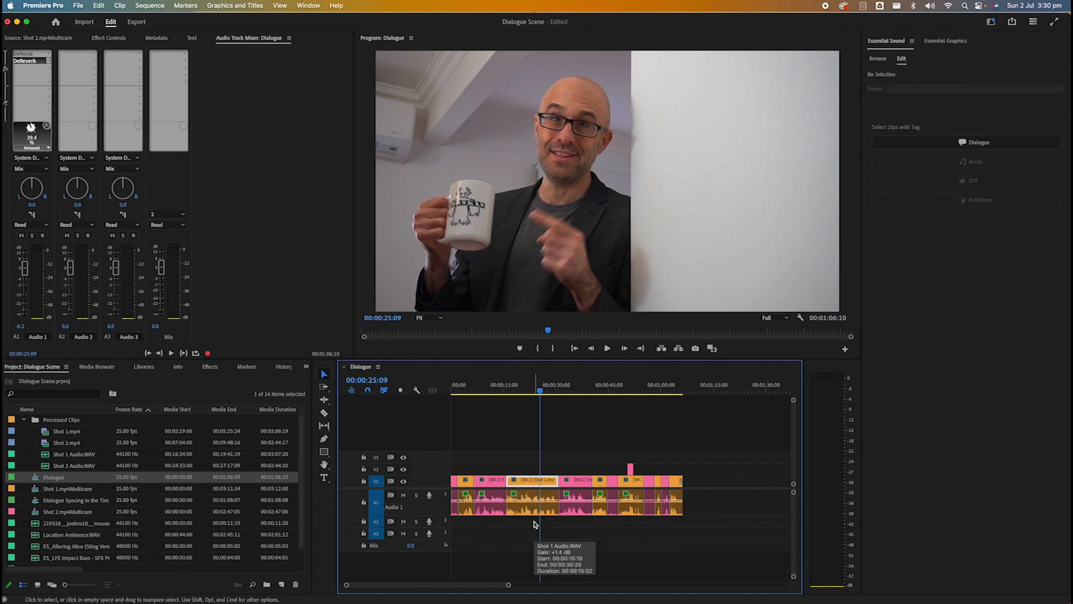
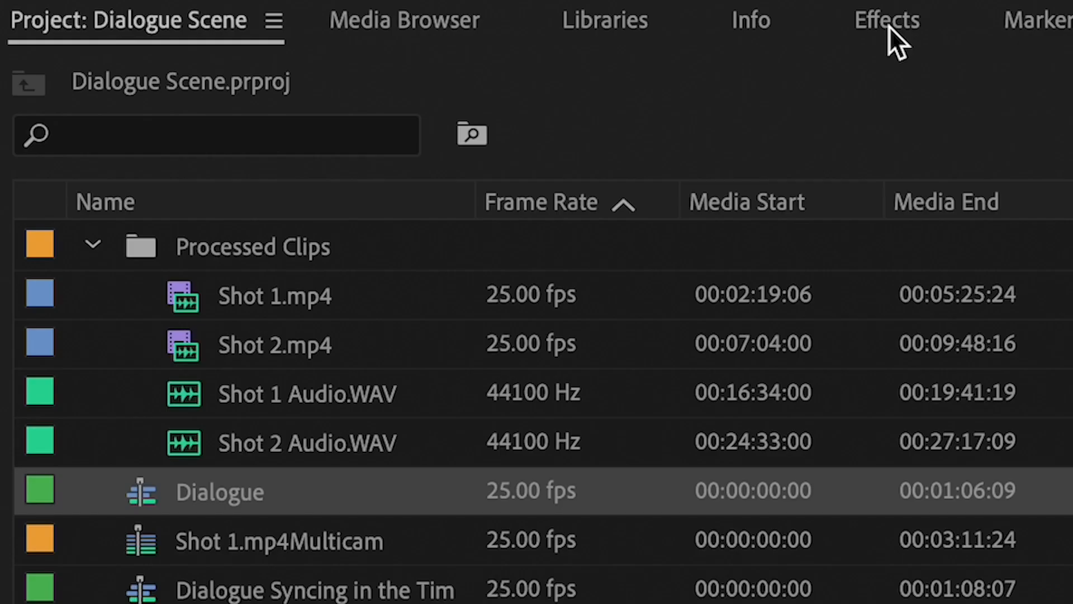
# Step: Search the effects for "cross" and apply the Constant Power crossfade to the A1 edit point at about 00:00:30:20
pyautogui.click(890, 26)
pyautogui.click(313, 81)
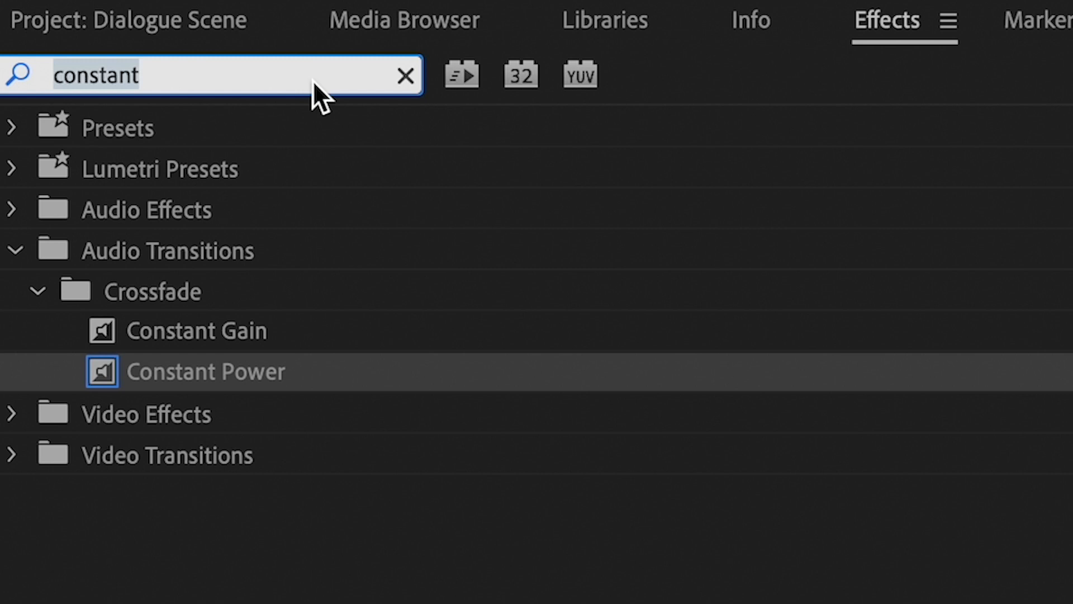
pyautogui.write('cross')
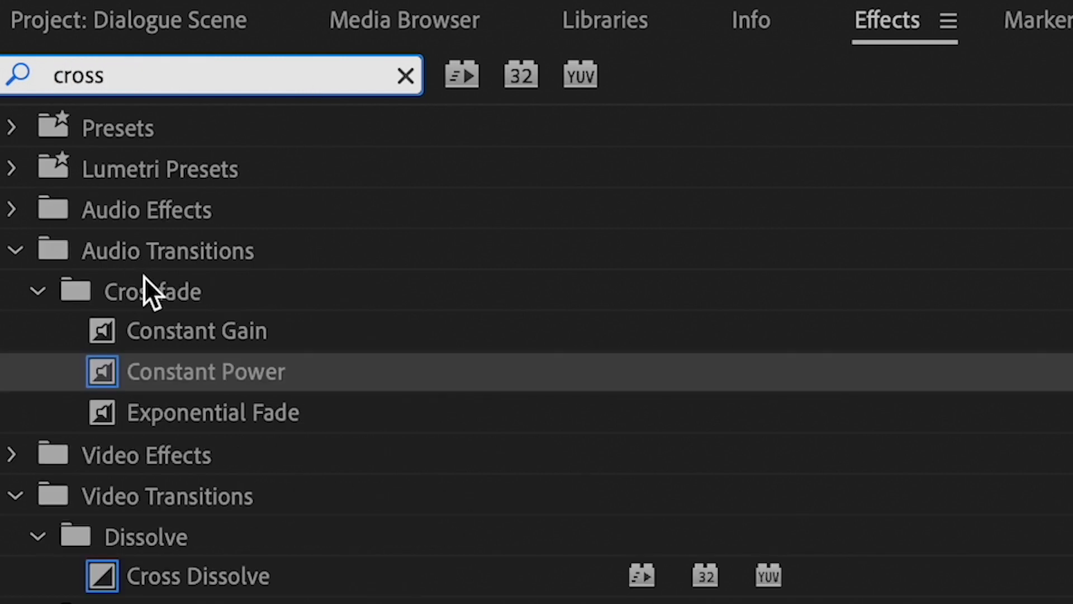
pyautogui.moveTo(210, 370); pyautogui.dragTo(635, 515)
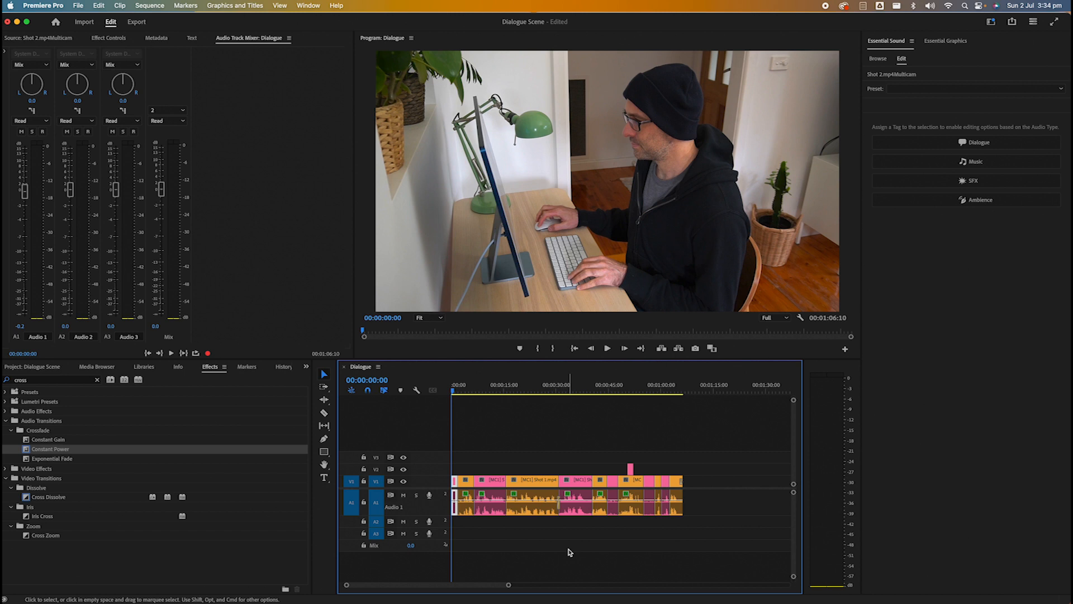
# Step: Switch to Finder, place Room Tone.wav from the Dialogue Scene folder at the sequence start on new track A4, and select the clip
pyautogui.press('super+Tab')
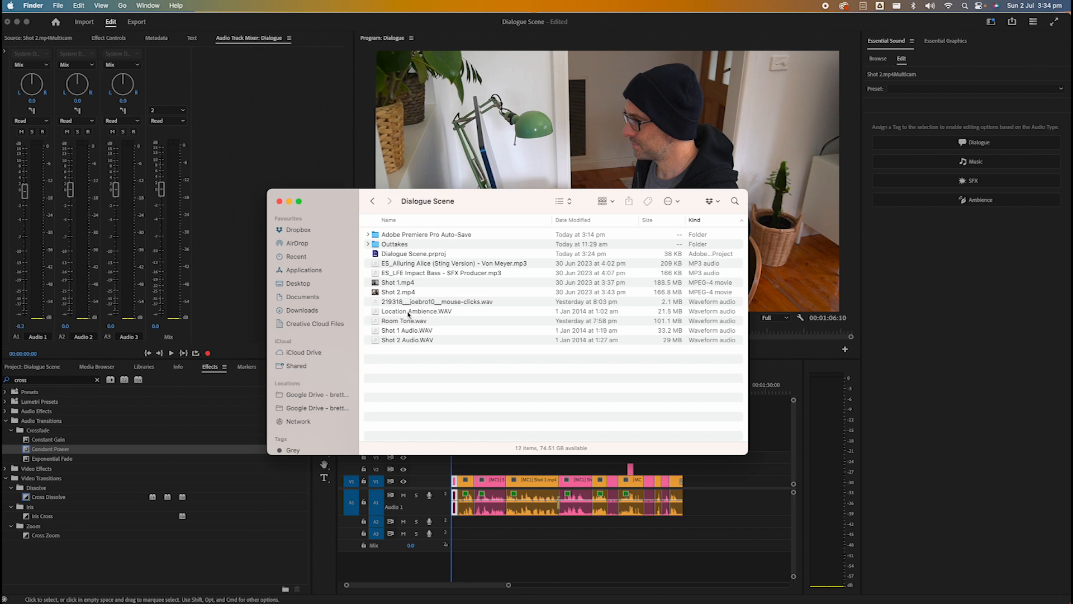
pyautogui.moveTo(402, 323); pyautogui.dragTo(454, 561)
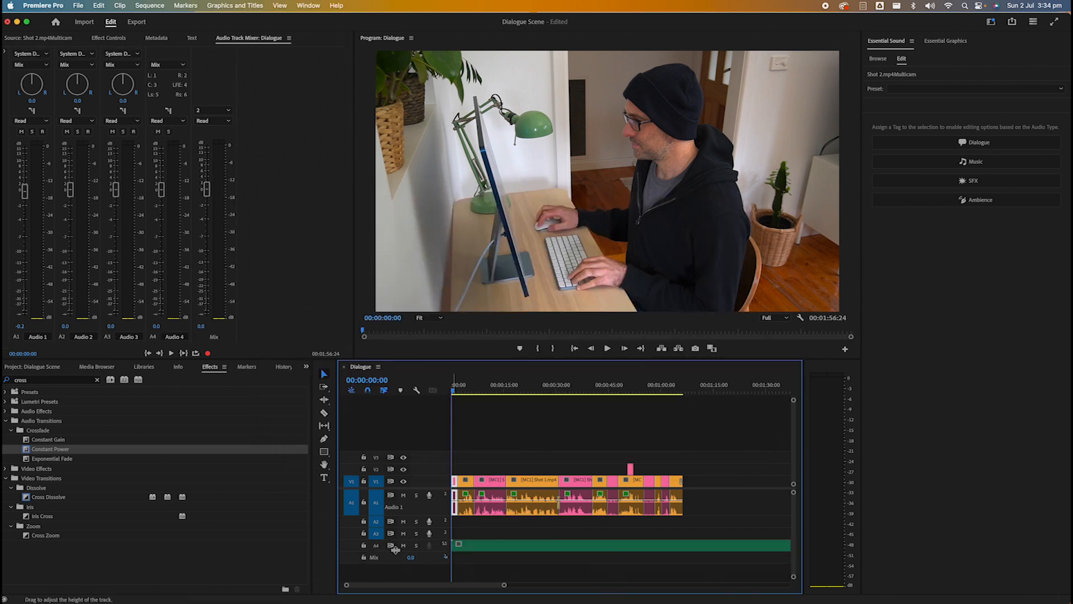
pyautogui.click(474, 550)
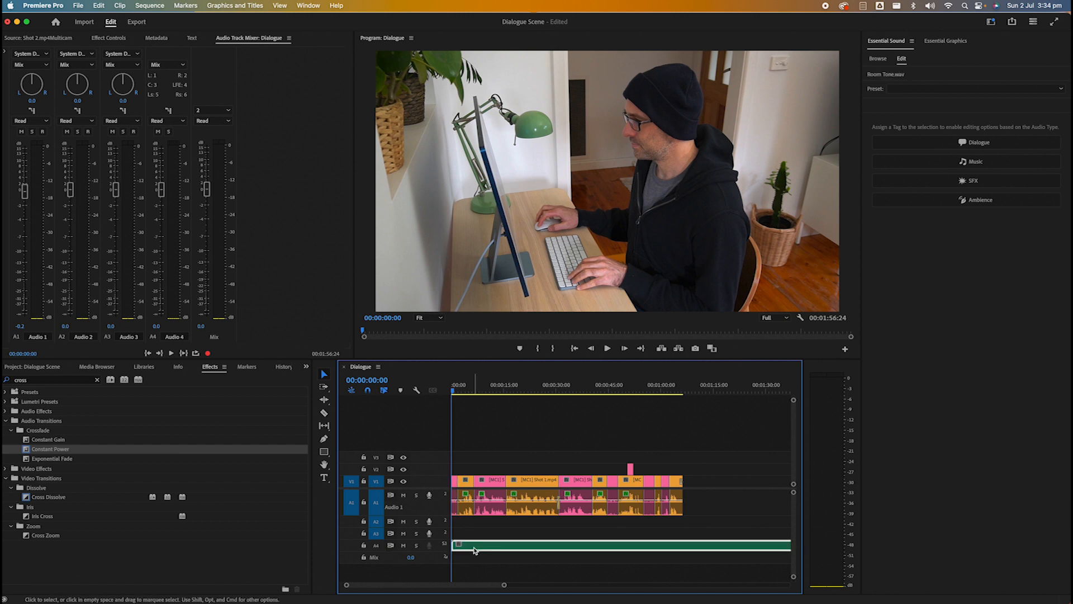
pyautogui.press('-')
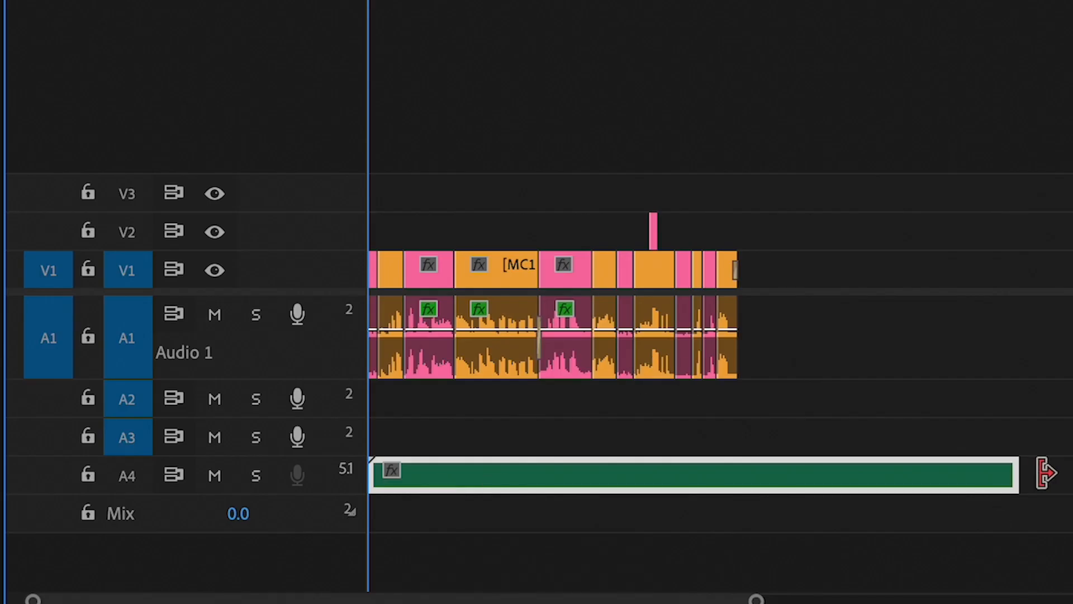
# Step: Trim the end of the Room Tone clip on A4 to line up with the end of the main video
pyautogui.moveTo(656, 545); pyautogui.dragTo(631, 547)
pyautogui.moveTo(942, 482); pyautogui.dragTo(752, 499)
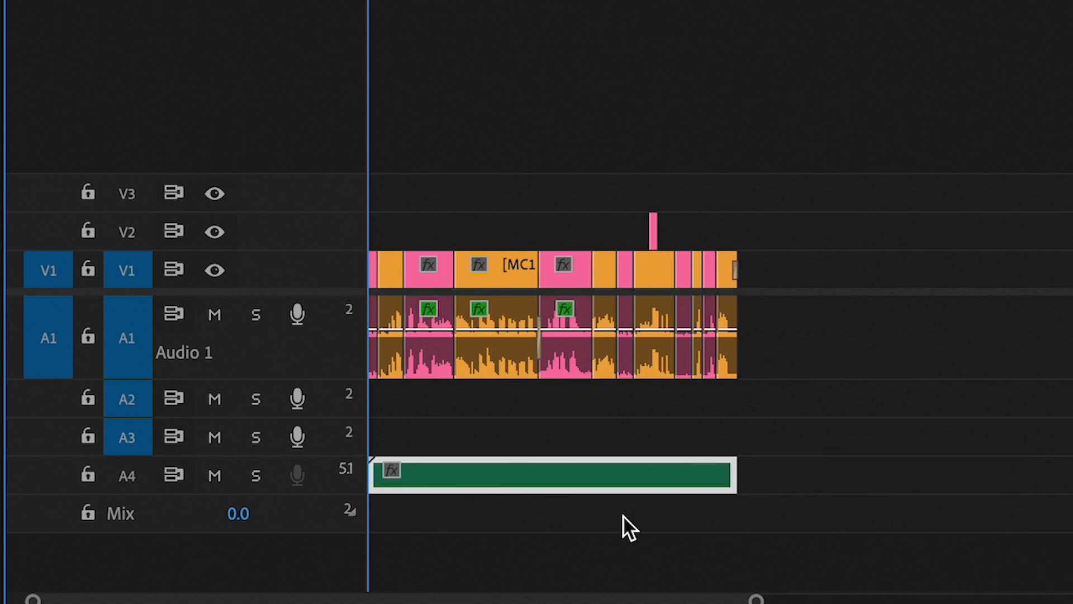
pyautogui.press('=')
pyautogui.press('=')
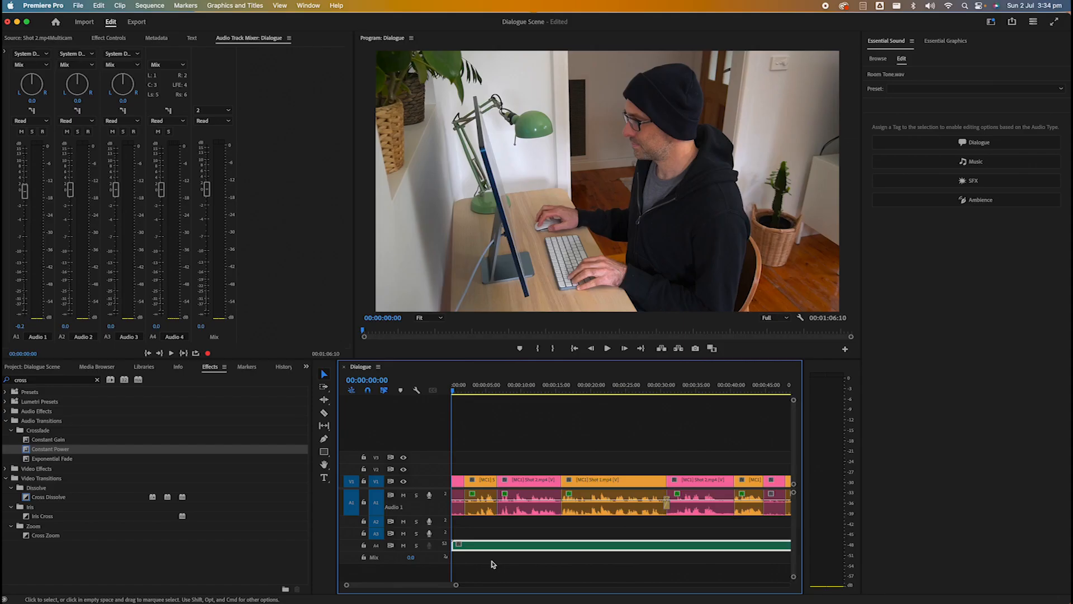
# Step: Play the sequence start to judge the room tone against the dialogue, and lower the Audio 4 track volume to -3.8 dB
pyautogui.press('space')
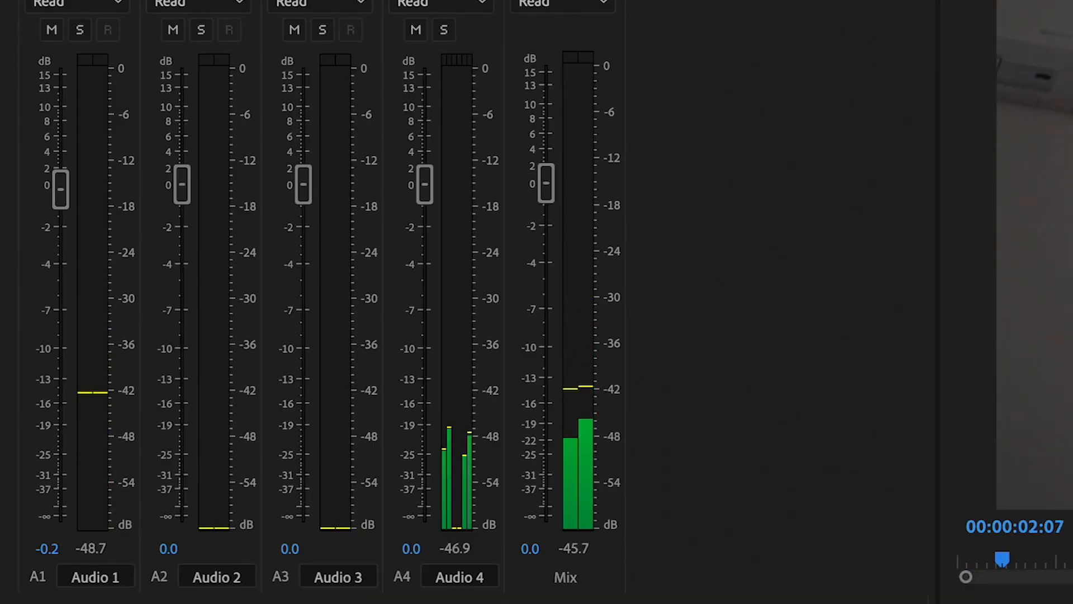
pyautogui.press('space')
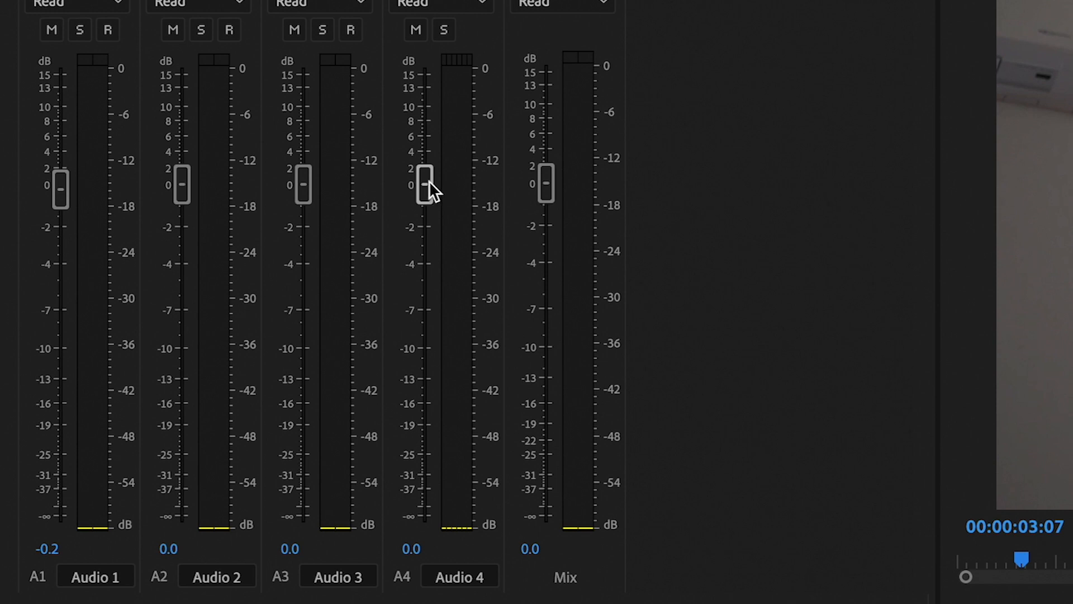
pyautogui.press('space')
pyautogui.moveTo(429, 180); pyautogui.dragTo(464, 183)
pyautogui.press('space')
pyautogui.press('space')
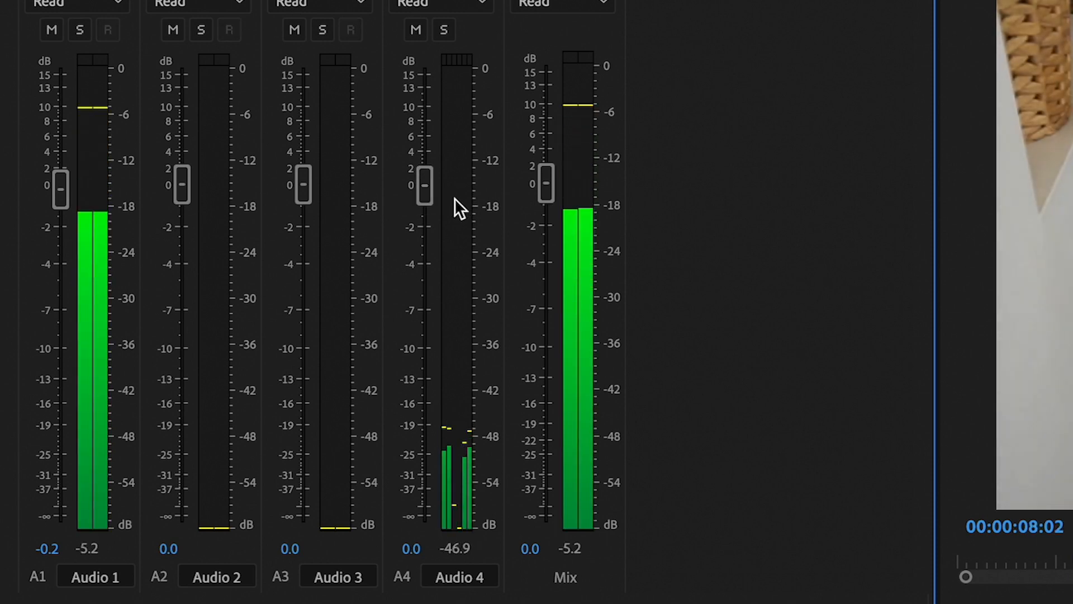
pyautogui.press('space')
pyautogui.moveTo(423, 188); pyautogui.dragTo(421, 260)
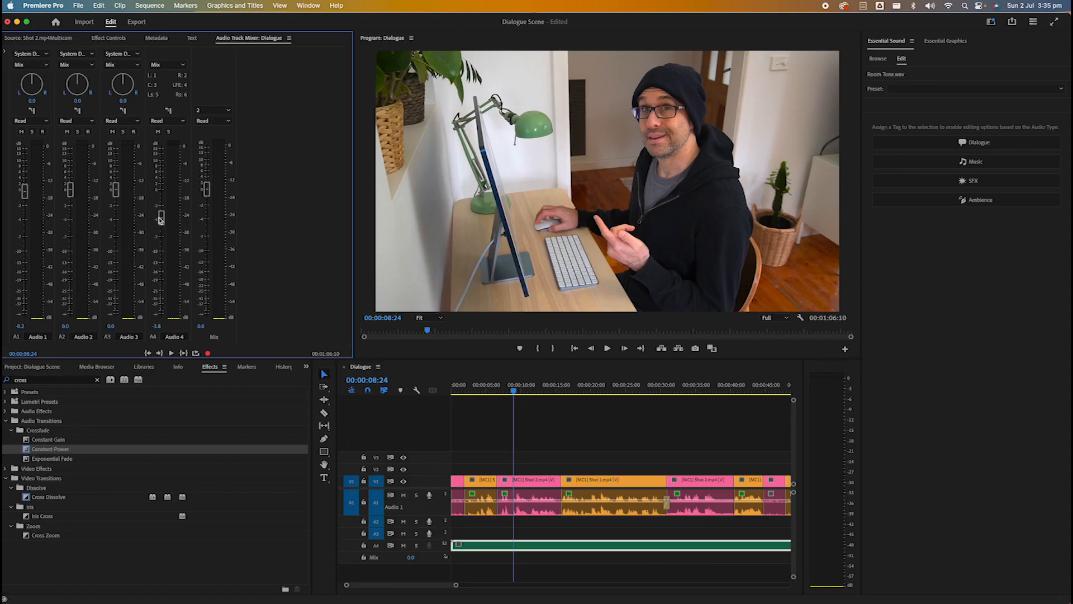
# Step: Switch to Finder and place the ES_Alluring Alice (Sting Version) MP3 from the Dialogue Scene folder on A2 at the sequence start
pyautogui.press('super+Tab')
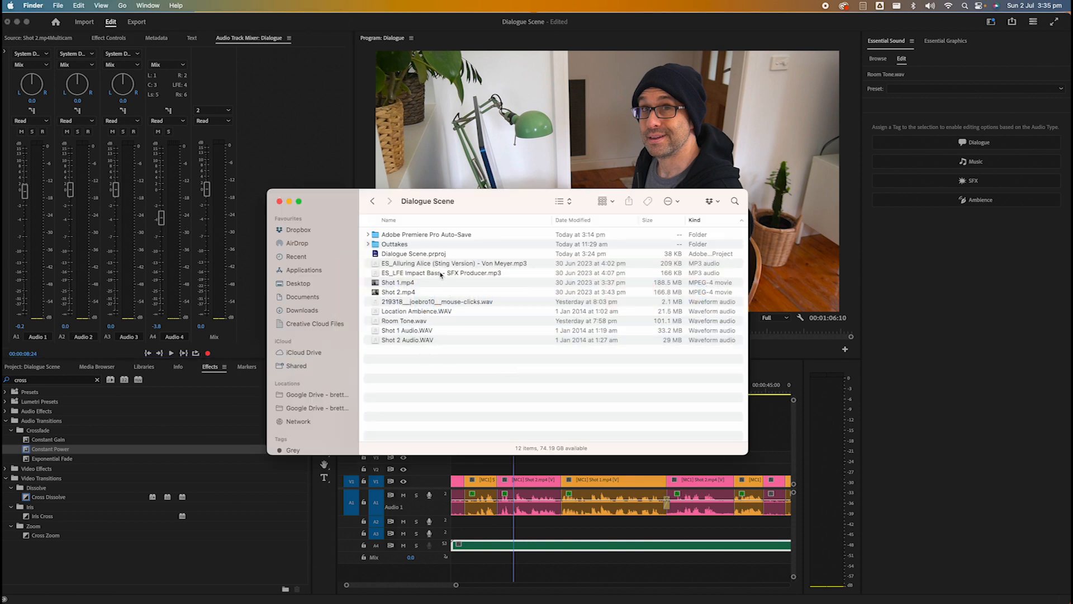
pyautogui.click(425, 265)
pyautogui.moveTo(436, 276); pyautogui.dragTo(456, 523)
pyautogui.press('super+Tab')
pyautogui.press('super+Tab')
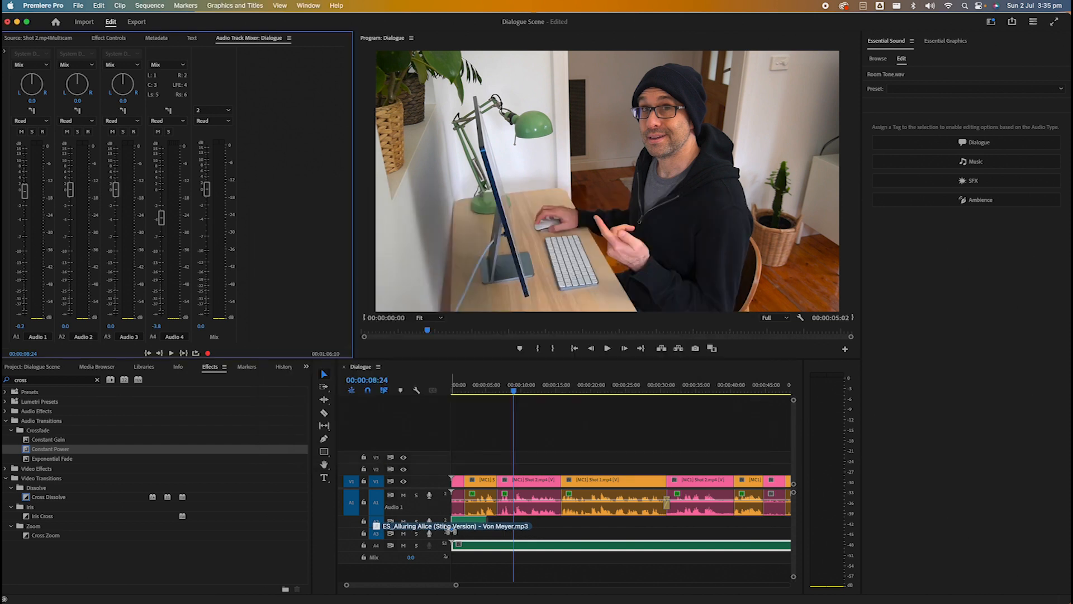
pyautogui.press('-')
pyautogui.press('-')
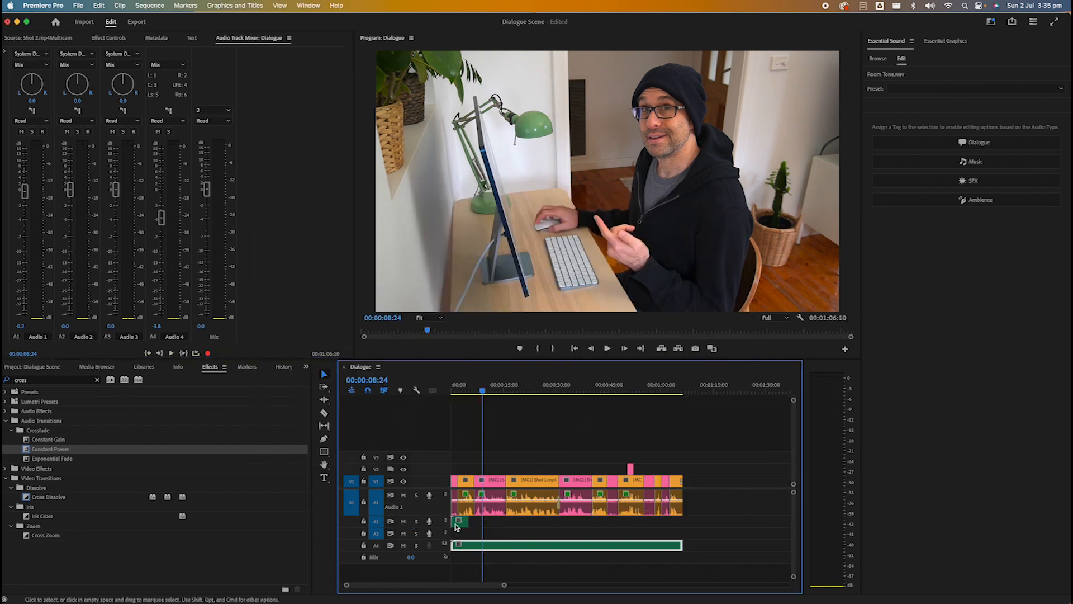
# Step: Switch to Finder and place the ES_LFE Impact Bass MP3 on A2, overlapping the end of the last Shot 1 clip
pyautogui.press('super+Tab')
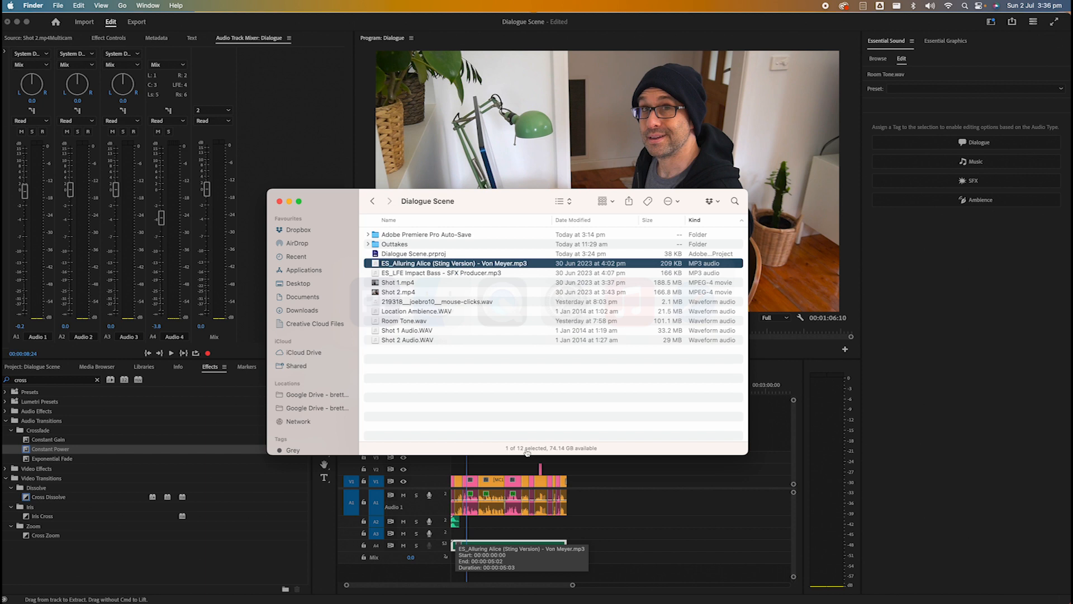
pyautogui.moveTo(406, 277); pyautogui.dragTo(569, 524)
pyautogui.click(565, 391)
pyautogui.press('=')
pyautogui.press('=')
pyautogui.press('=')
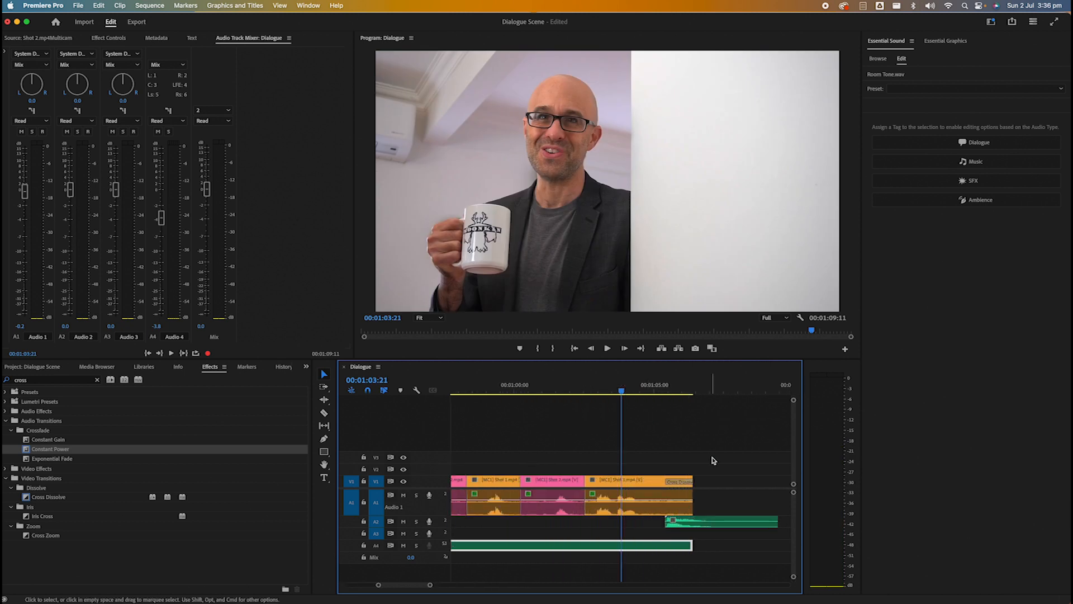
# Step: Move the LFE Impact Bass clip later on A2 to start at about 00:01:06, and play the ending
pyautogui.moveTo(695, 528); pyautogui.dragTo(719, 527)
pyautogui.click(674, 387)
pyautogui.press('space')
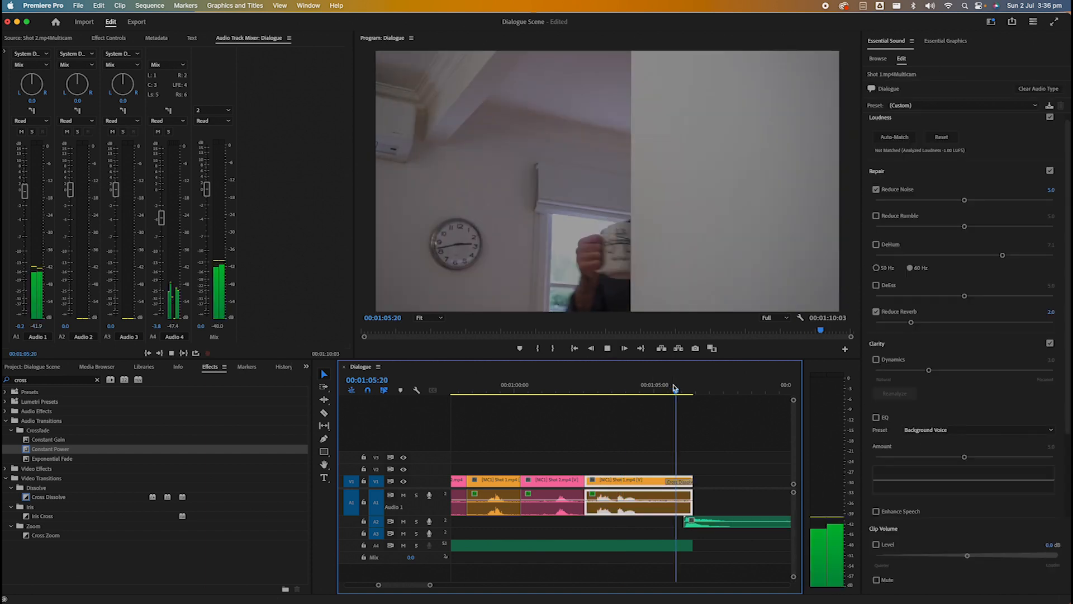
pyautogui.press('space')
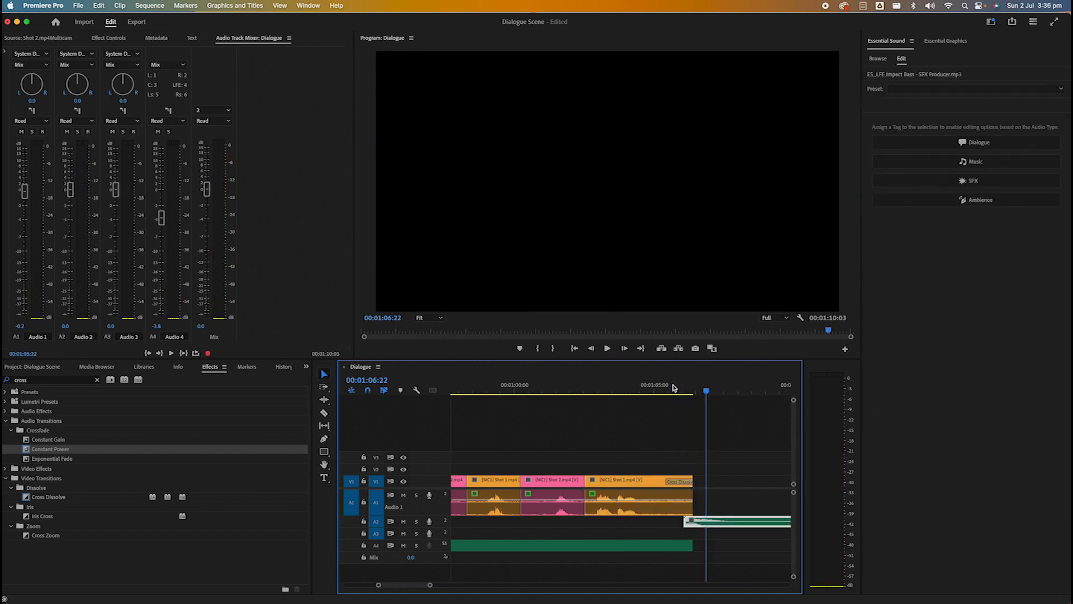
pyautogui.press('-')
pyautogui.press('-')
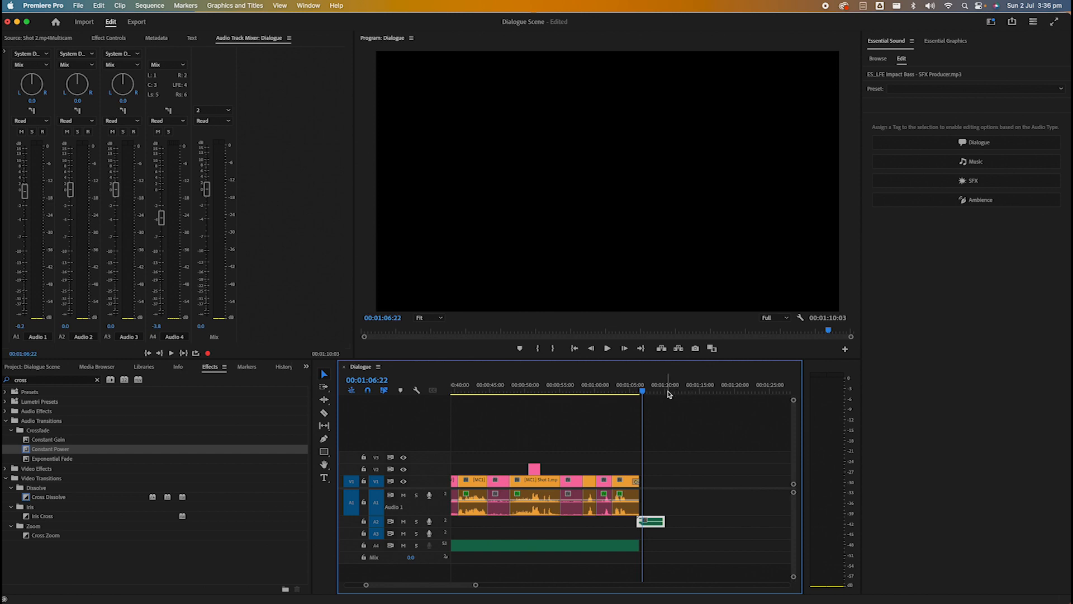
# Step: Select only the audio of the short Shot 2 clip that starts at 00:00:44:17, where the mouse clicks happen
pyautogui.click(482, 425)
pyautogui.scroll(5, 482, 425)
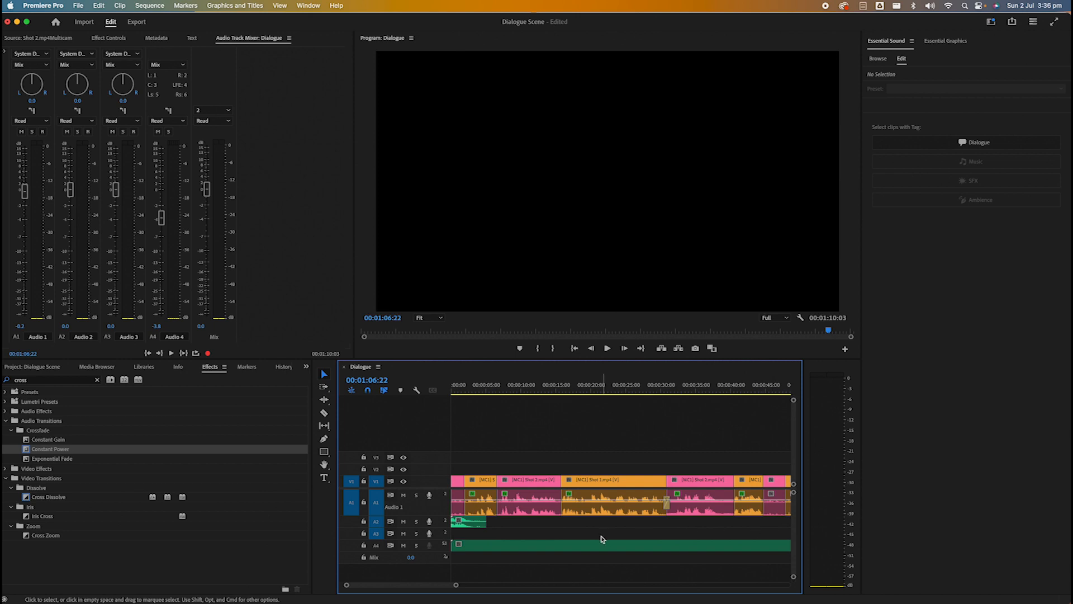
pyautogui.hscroll(2, 621, 520)
pyautogui.hscroll(6, 622, 520)
pyautogui.click(694, 390)
pyautogui.press('space')
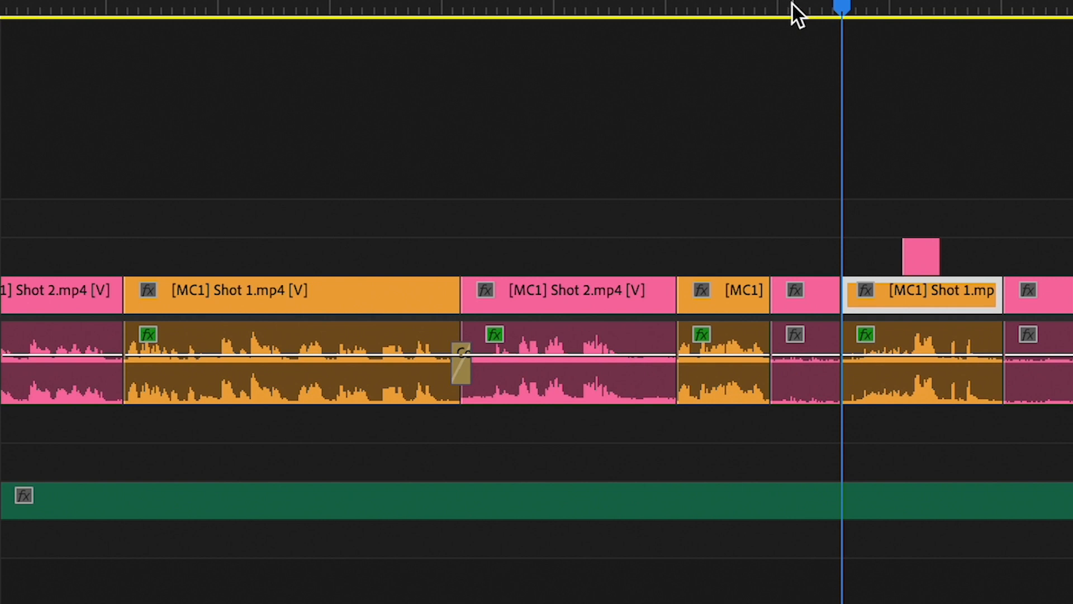
pyautogui.click(784, 4)
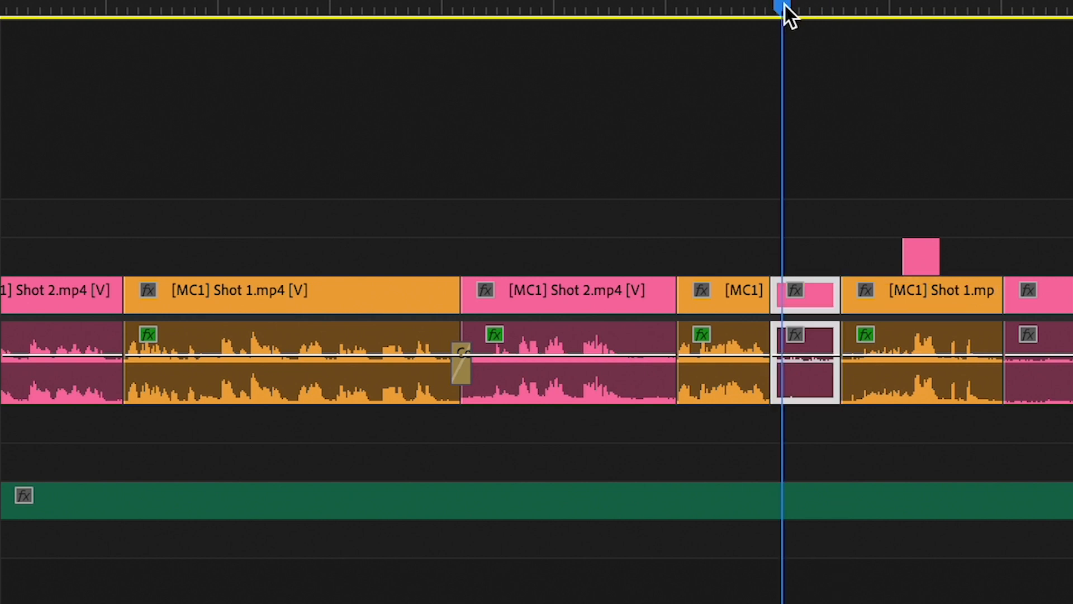
pyautogui.keyDown('alt'); pyautogui.keyDown('shift'); pyautogui.click(807, 381); pyautogui.keyUp('shift'); pyautogui.keyUp('alt')
pyautogui.keyDown('alt'); pyautogui.click(807, 380); pyautogui.keyUp('alt')
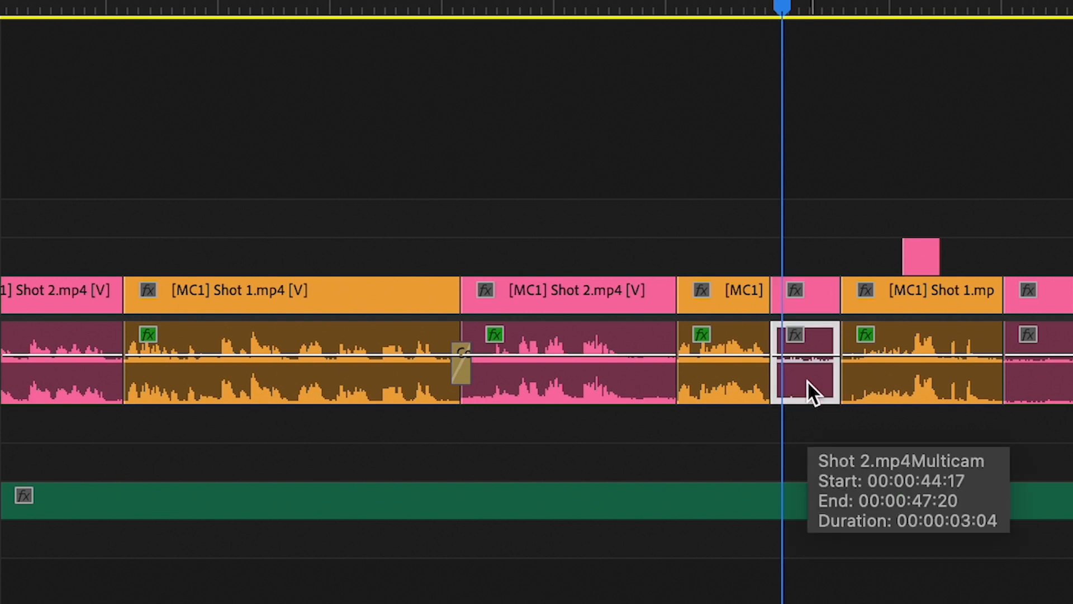
# Step: Play the selected Shot 2 clip and add clip markers for the mouse clicks at about 00:00:45:12 and 00:00:46:12
pyautogui.scroll(5, 806, 380)
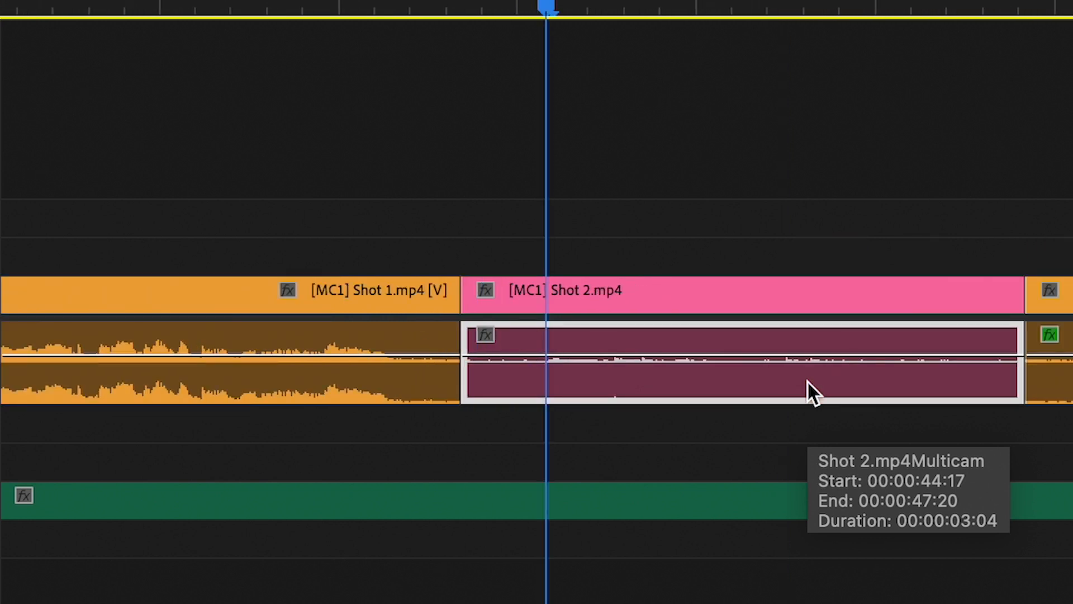
pyautogui.hscroll(3, 709, 445)
pyautogui.press('space')
pyautogui.click(422, 4)
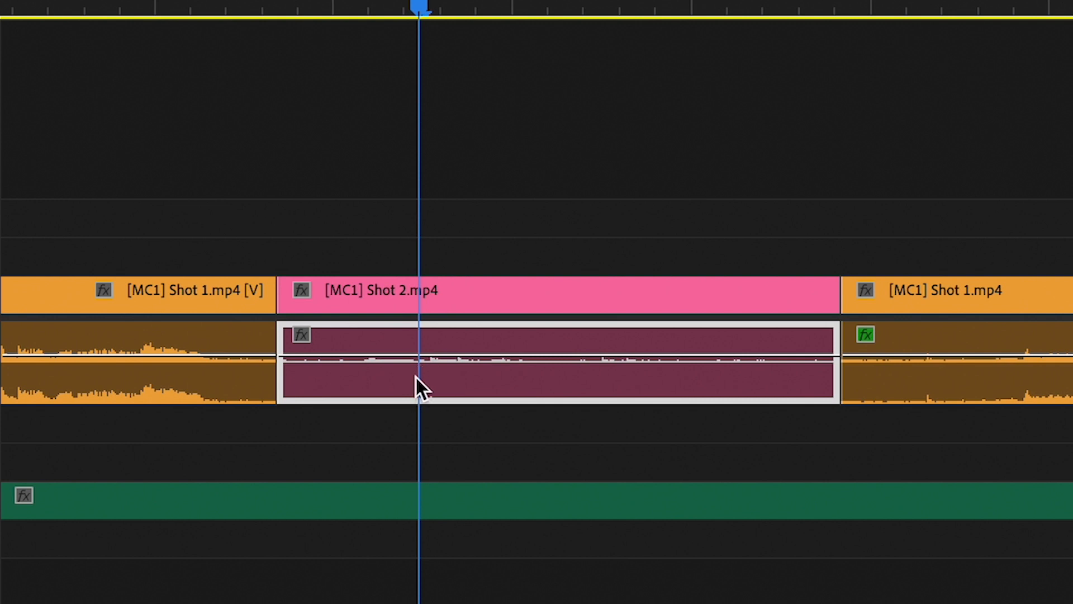
pyautogui.press('m')
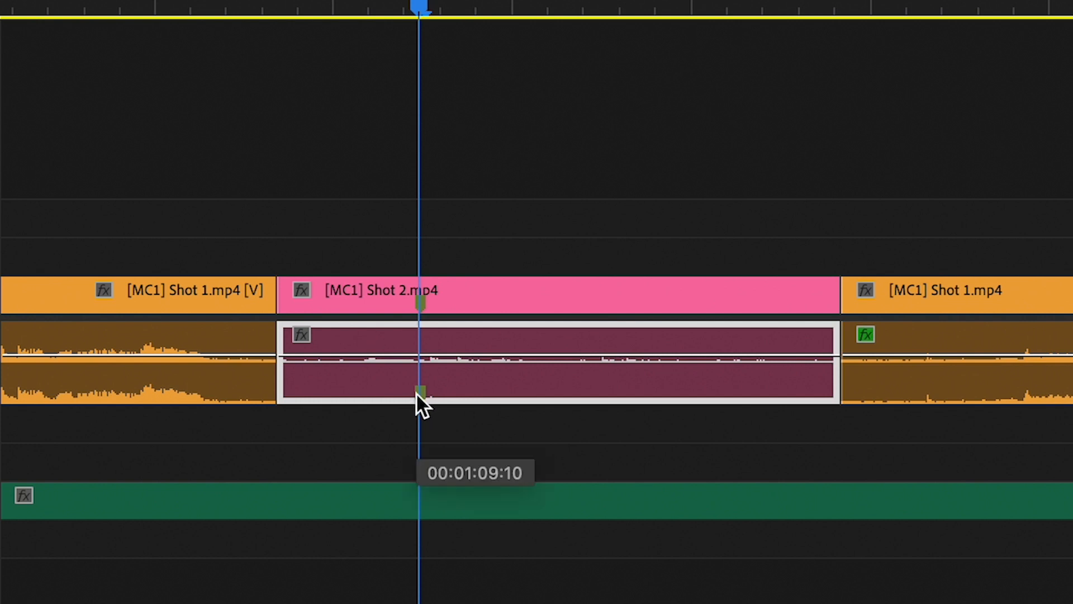
pyautogui.press('space')
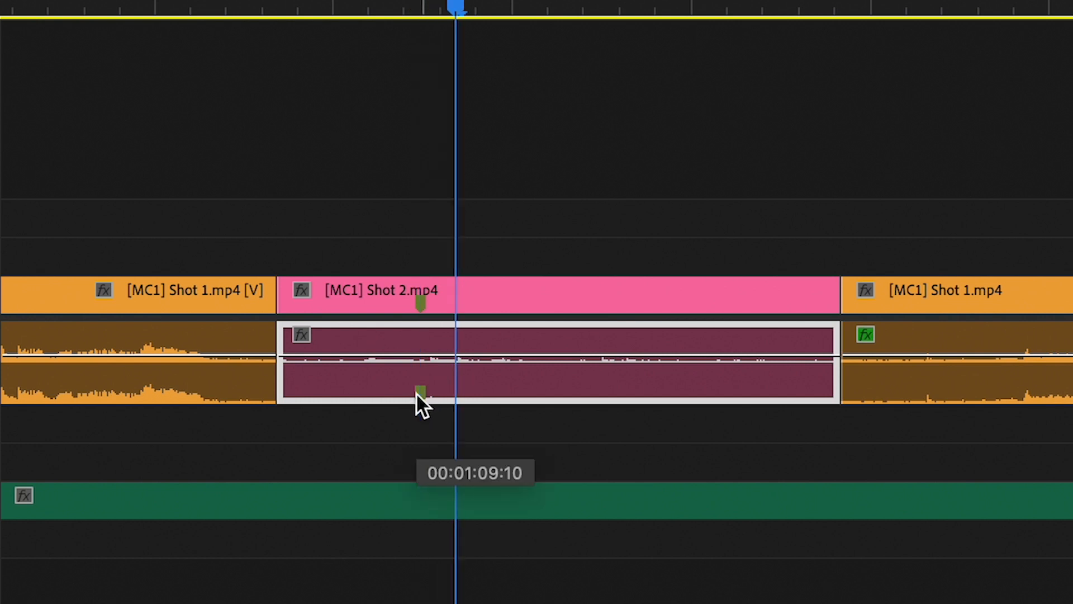
pyautogui.press('j')
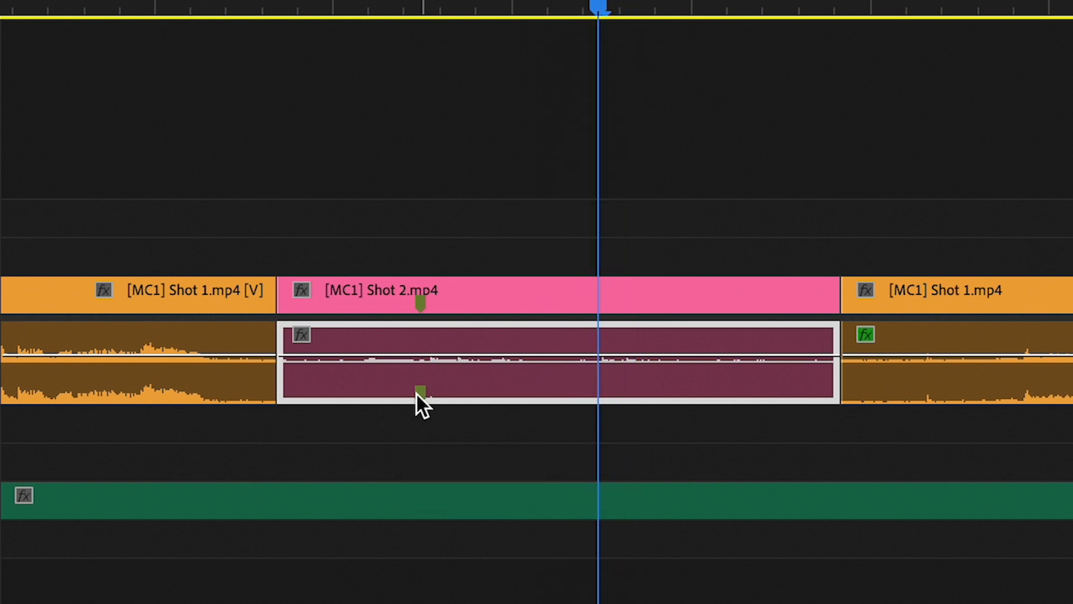
pyautogui.press('m')
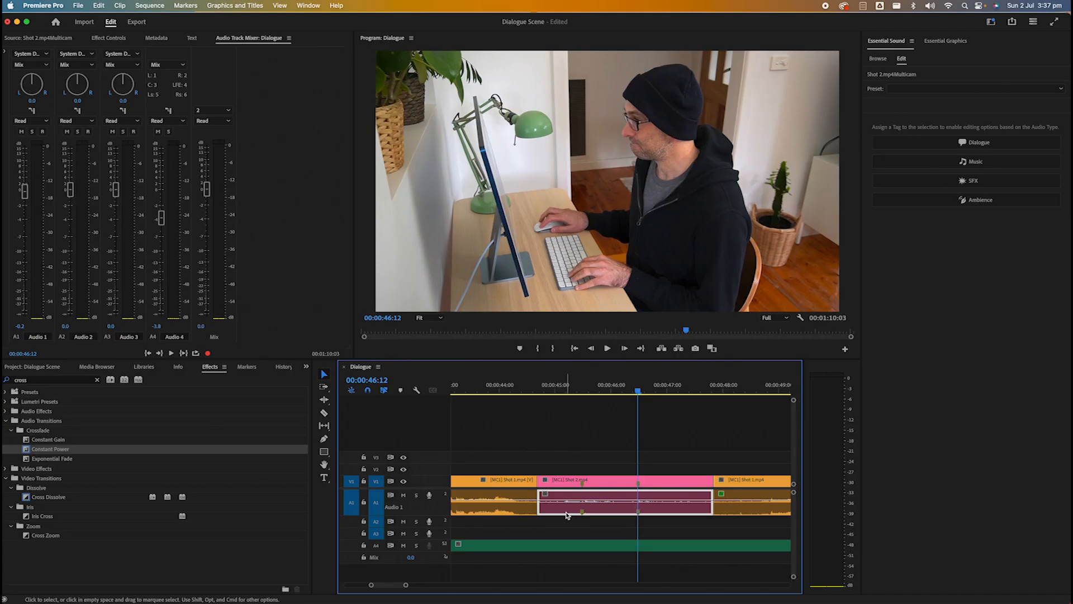
pyautogui.moveTo(567, 514); pyautogui.dragTo(568, 516)
# Step: Import the mouse-clicks WAV file from the Finder folder into the project and open it in the Source Monitor
pyautogui.press('super+Tab')
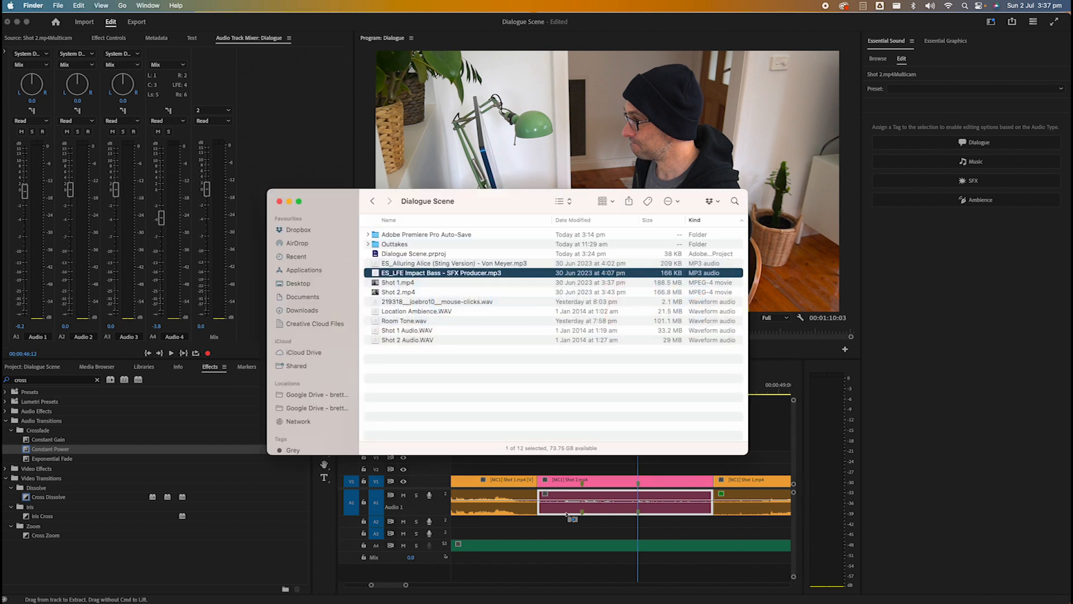
pyautogui.click(49, 367)
pyautogui.press('super+Tab')
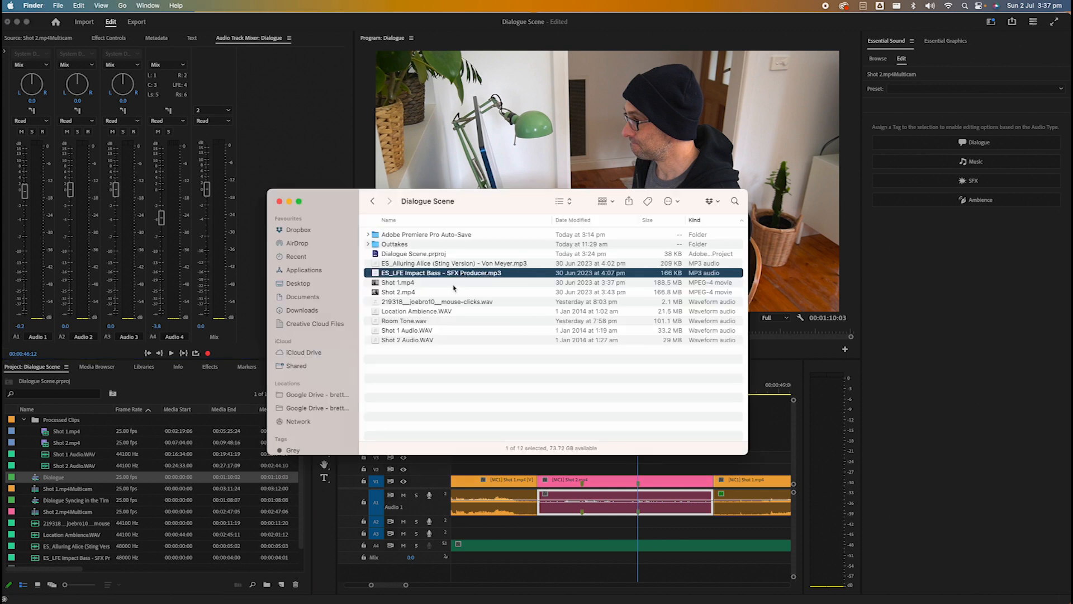
pyautogui.moveTo(458, 301); pyautogui.dragTo(173, 515)
pyautogui.click(35, 534)
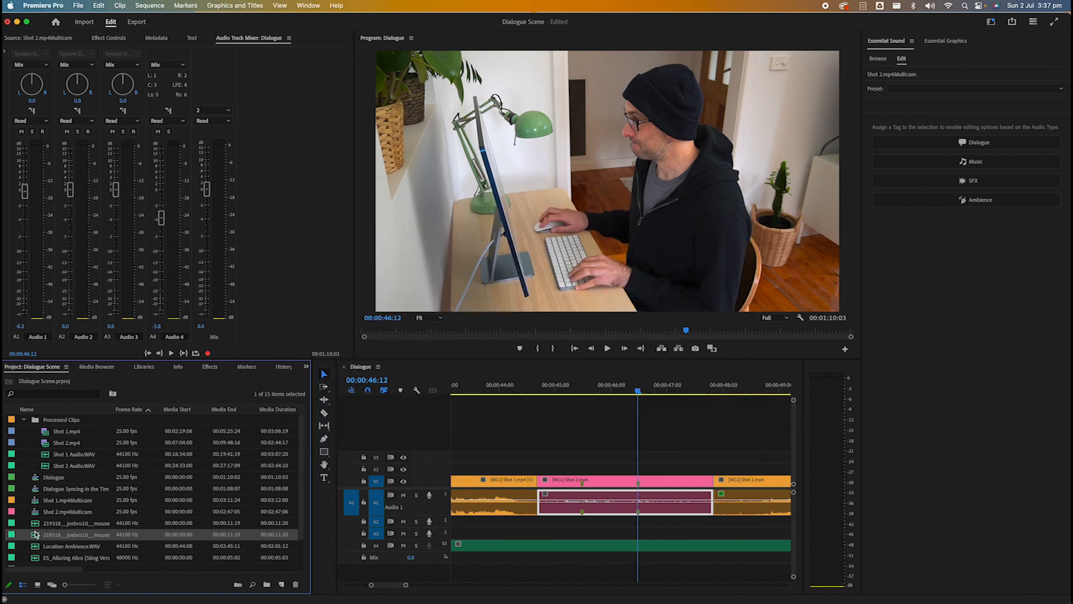
pyautogui.doubleClick(35, 534)
# Step: Mark a single mouse click in the source audio with an In point at 00:00:01:23 and an Out point at 00:00:02:11
pyautogui.click(67, 253)
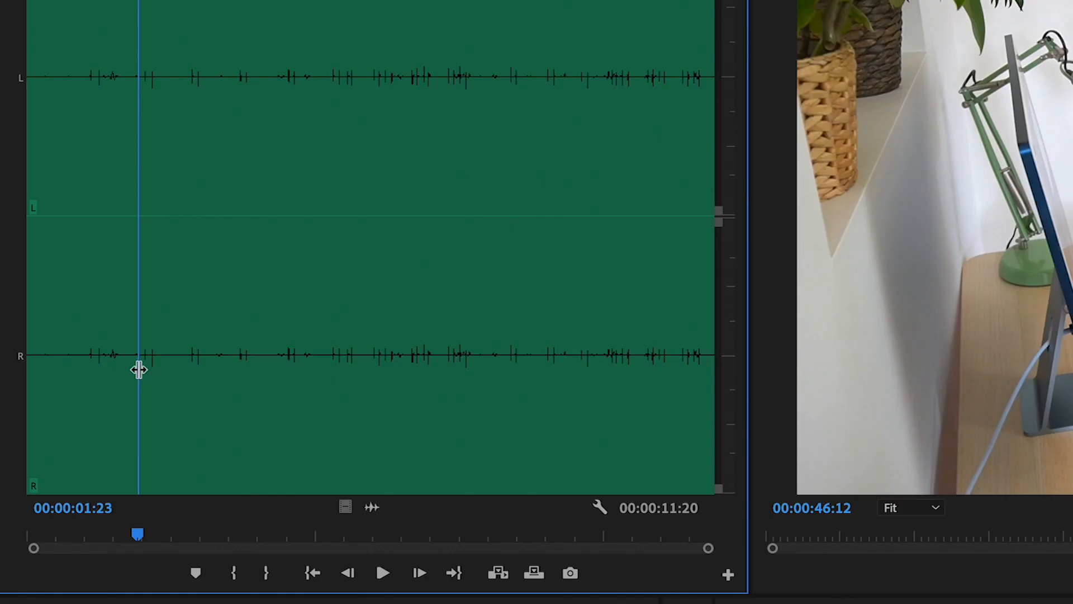
pyautogui.press('i')
pyautogui.press('space')
pyautogui.press('space')
pyautogui.press('Left')
pyautogui.press('Left')
pyautogui.press('Left')
pyautogui.press('Left')
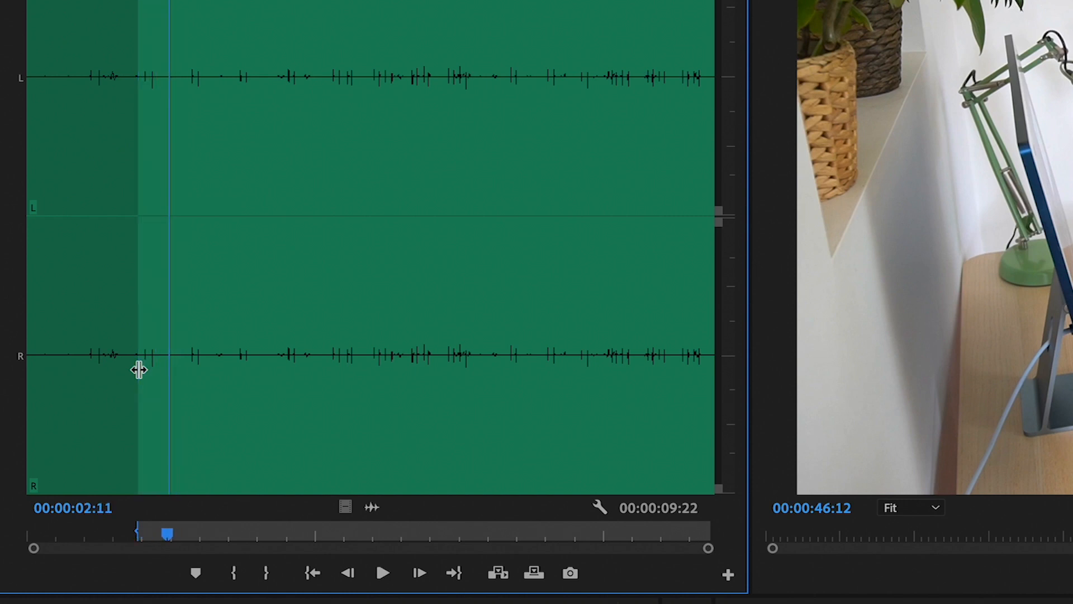
pyautogui.press('o')
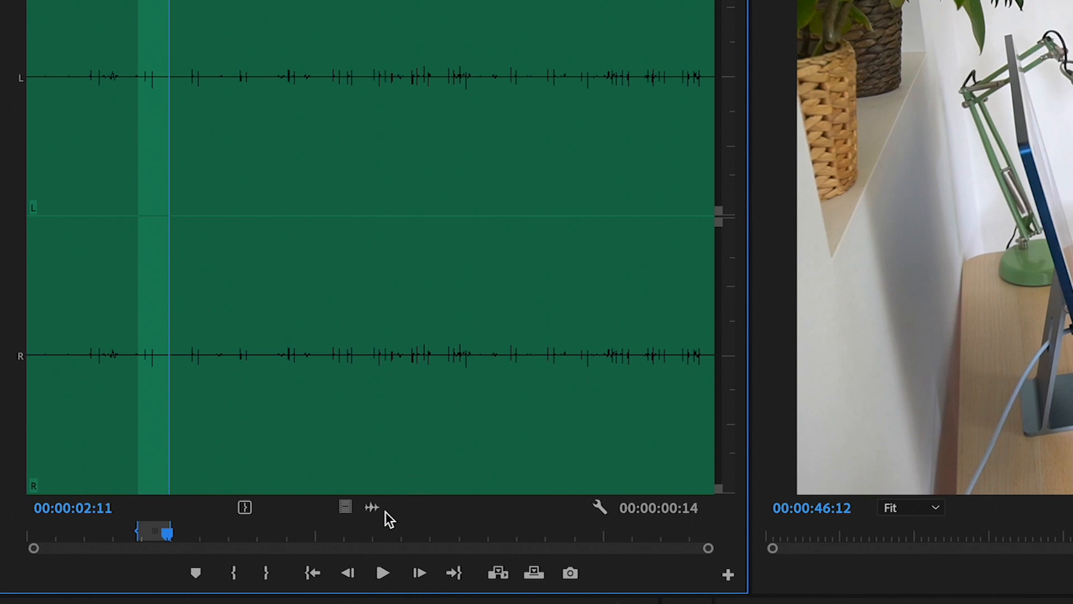
# Step: Place the marked mouse-click audio on A3 below the first marker, at about 00:00:45:06, and play it back
pyautogui.moveTo(373, 507); pyautogui.dragTo(573, 535)
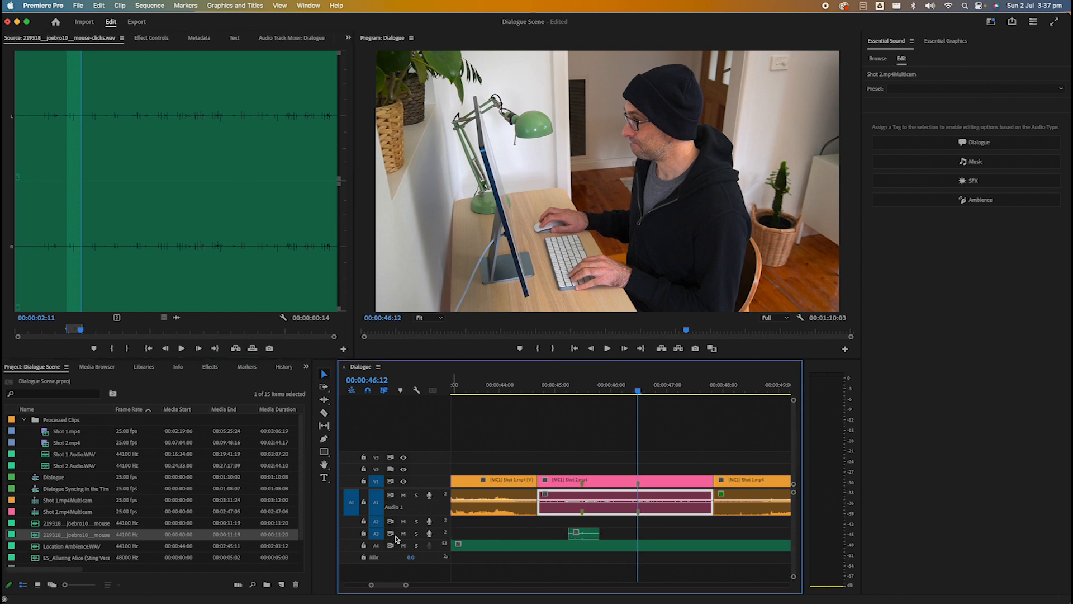
pyautogui.hscroll(-15, 497, 541)
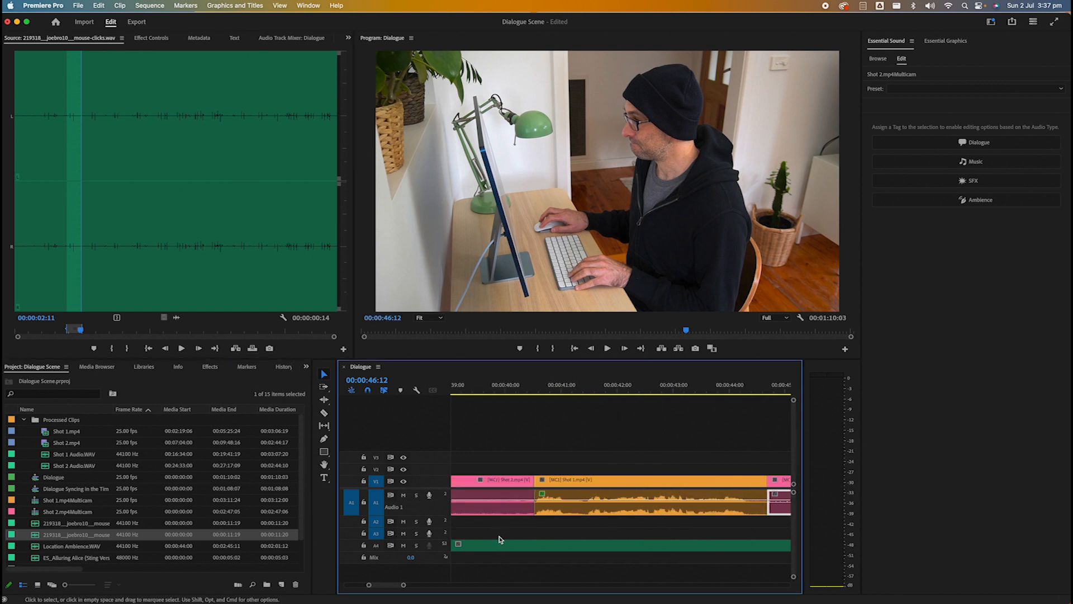
pyautogui.hscroll(10, 509, 538)
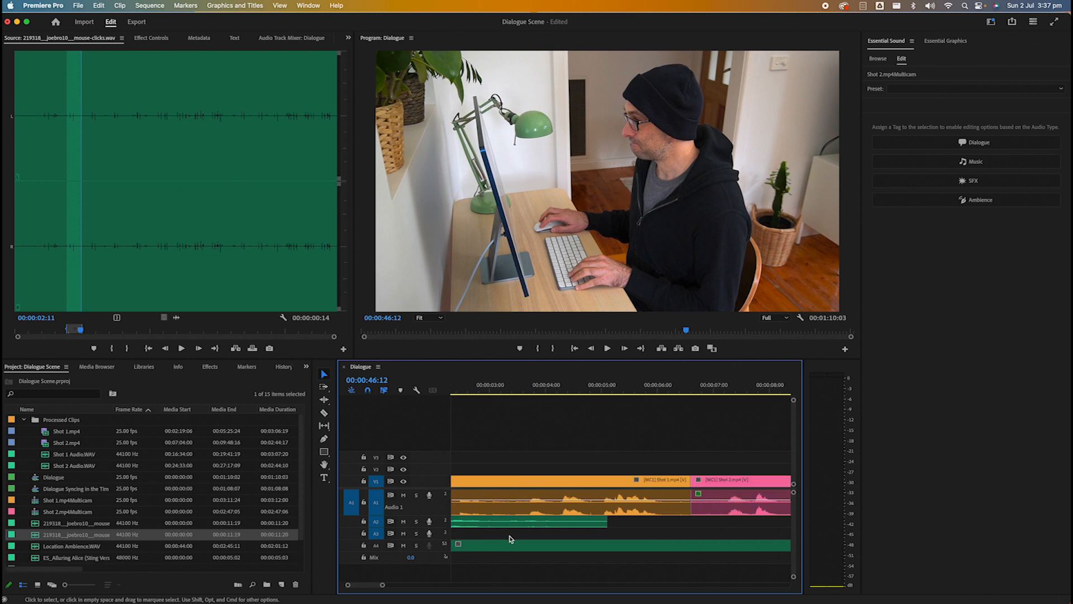
pyautogui.hscroll(6, 510, 539)
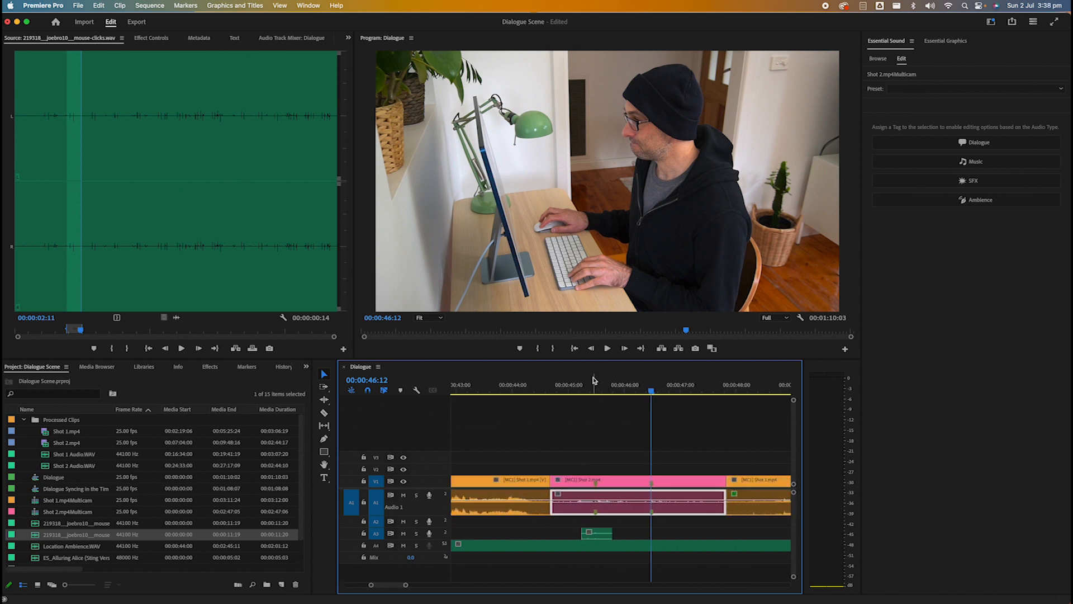
pyautogui.click(596, 386)
pyautogui.click(422, 4)
pyautogui.press('space')
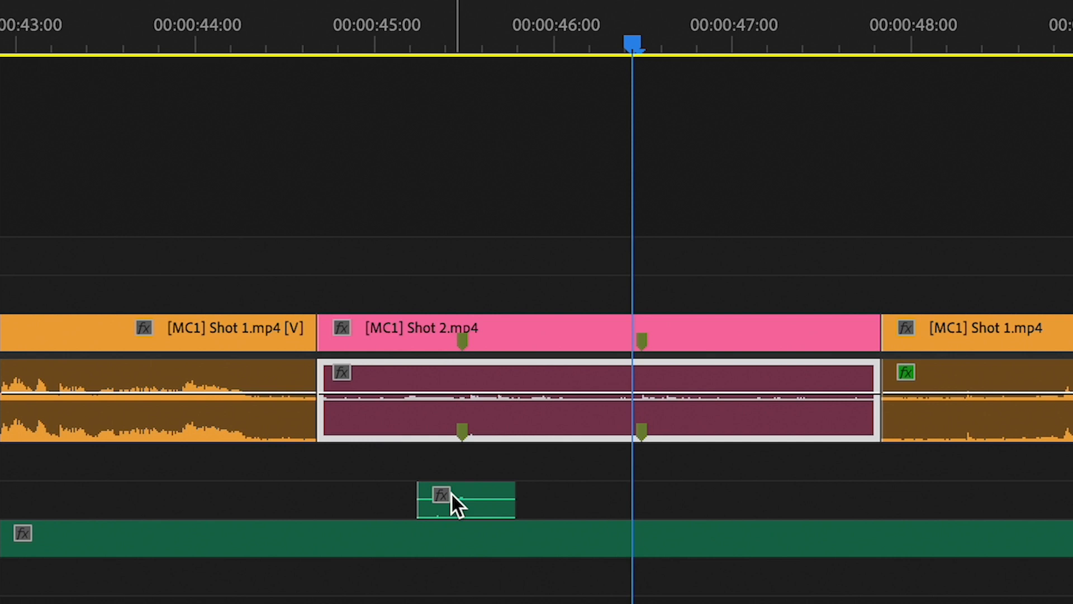
# Step: Try nudging the mouse-click clip on A3 back and forth around the first marker, by single frames and in larger jumps
pyautogui.press('=')
pyautogui.click(215, 497)
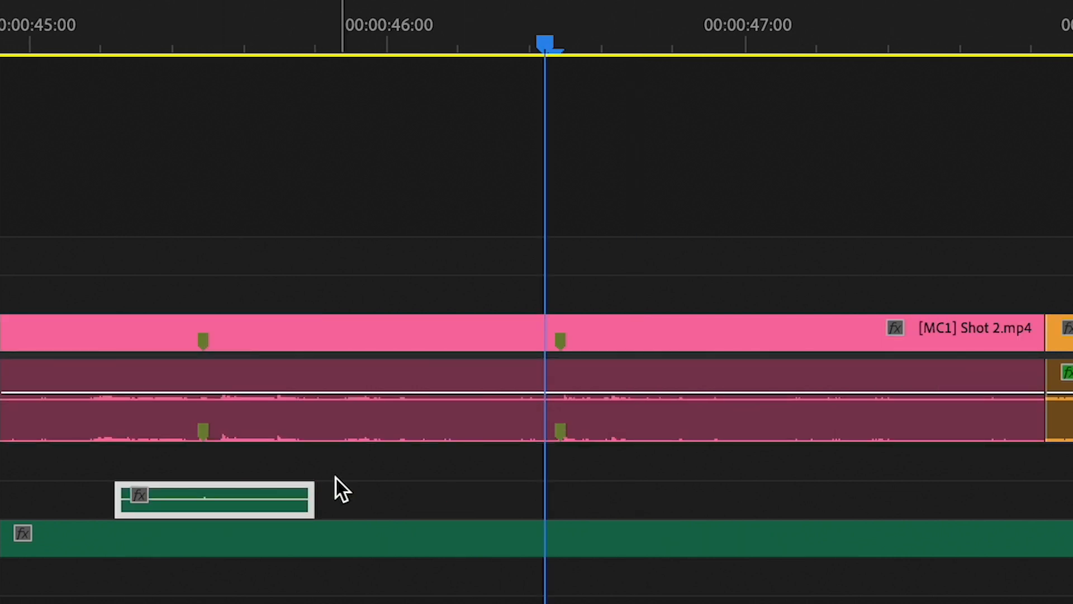
pyautogui.hotkey('alt', 'Right')
pyautogui.hotkey('alt', 'Right')
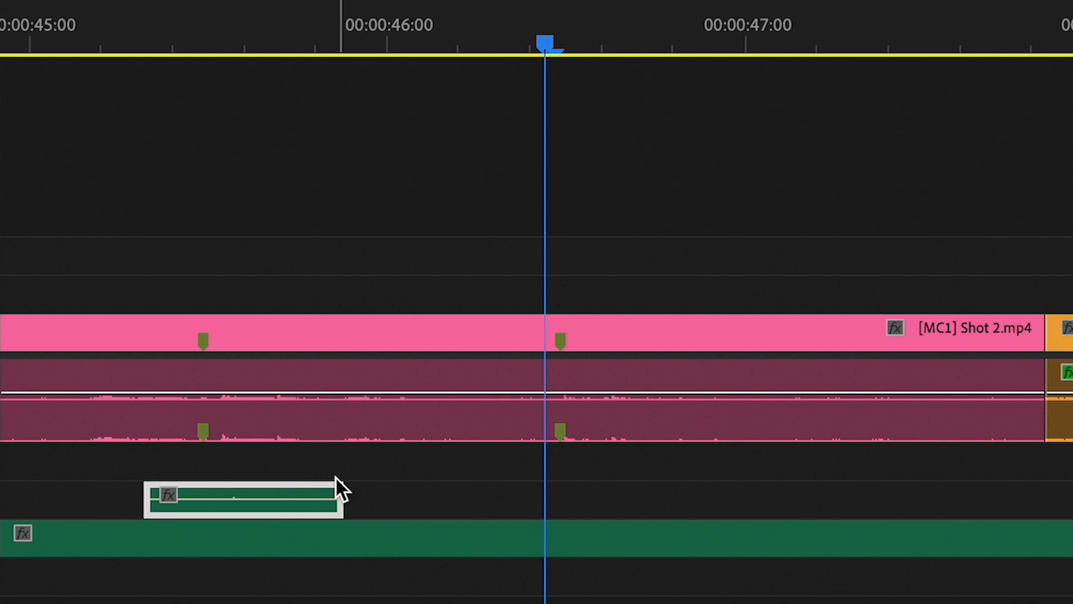
pyautogui.hotkey('alt', 'Right')
pyautogui.hotkey('alt', 'Left')
pyautogui.hotkey('alt', 'Right')
pyautogui.hotkey('alt', 'Left')
pyautogui.hotkey('alt', 'Left')
pyautogui.hotkey('alt', 'Right')
pyautogui.hotkey('alt', 'Right')
pyautogui.hotkey('alt', 'Left')
pyautogui.hotkey('alt', 'Left')
pyautogui.hotkey('alt', 'Right')
pyautogui.hotkey('alt', 'Right')
pyautogui.hotkey('alt', 'Left')
pyautogui.hotkey('alt', 'Left')
pyautogui.hotkey('alt', 'Left')
pyautogui.hotkey('alt', 'Left')
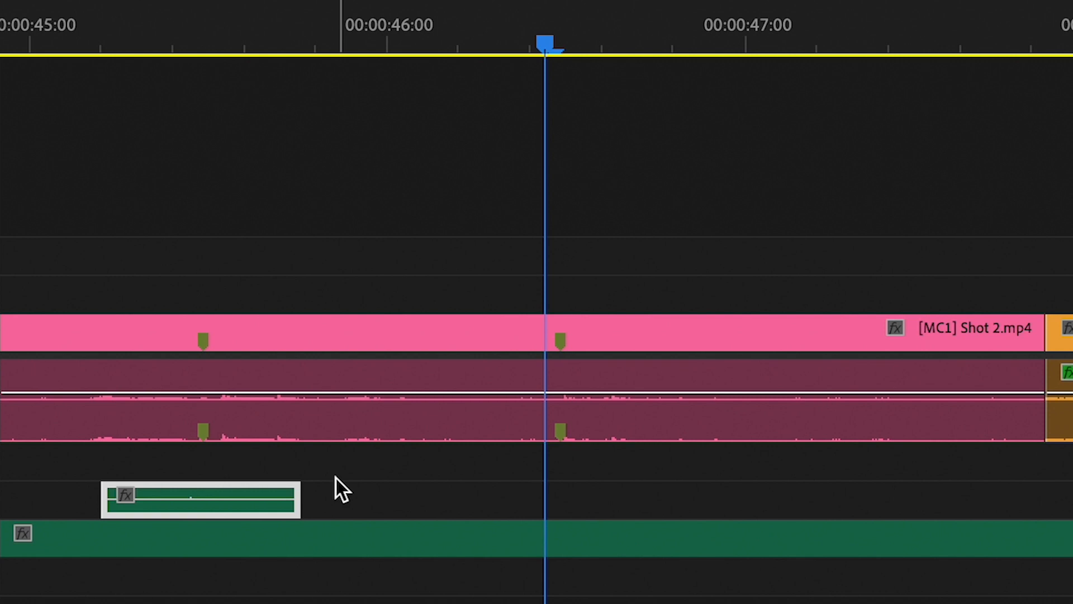
pyautogui.hotkey('alt', 'shift', 'Right')
pyautogui.hotkey('alt', 'shift', 'Left')
pyautogui.hotkey('alt', 'shift', 'Right')
pyautogui.hotkey('alt', 'shift', 'Right')
pyautogui.hotkey('alt', 'shift', 'Left')
pyautogui.hotkey('alt', 'shift', 'Left')
pyautogui.hotkey('alt', 'shift', 'Left')
pyautogui.hotkey('alt', 'shift', 'Right')
# Step: Nudge the mouse-click clip on A3 later so it starts at about 00:00:45:10, and play it back against the first marker
pyautogui.hotkey('alt', 'Right')
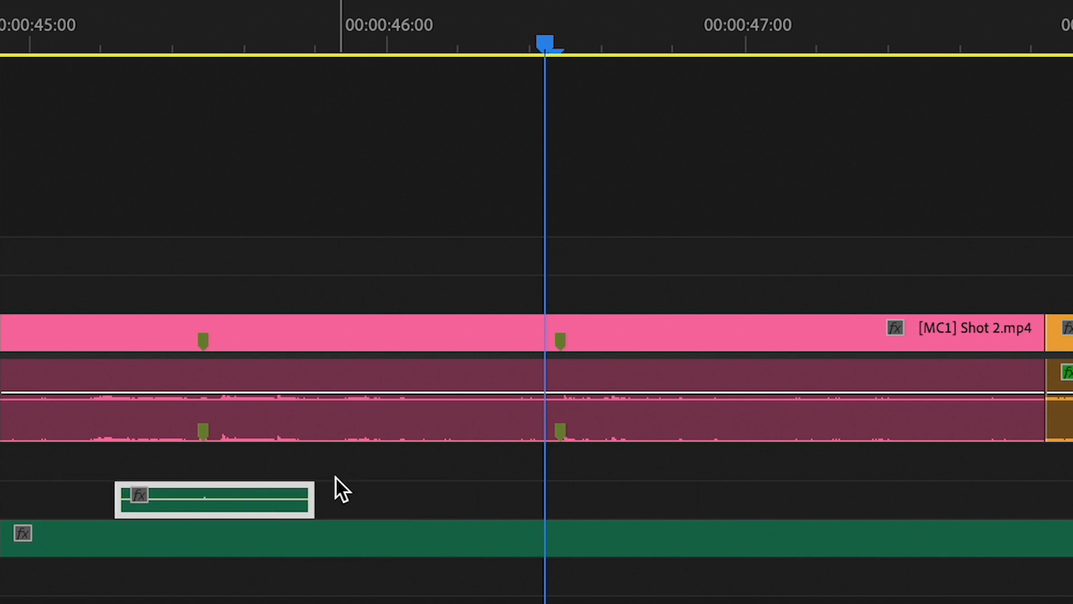
pyautogui.hotkey('alt', 'Right')
pyautogui.hotkey('alt', 'Right')
pyautogui.hotkey('alt', 'Right')
pyautogui.hotkey('alt', 'Right')
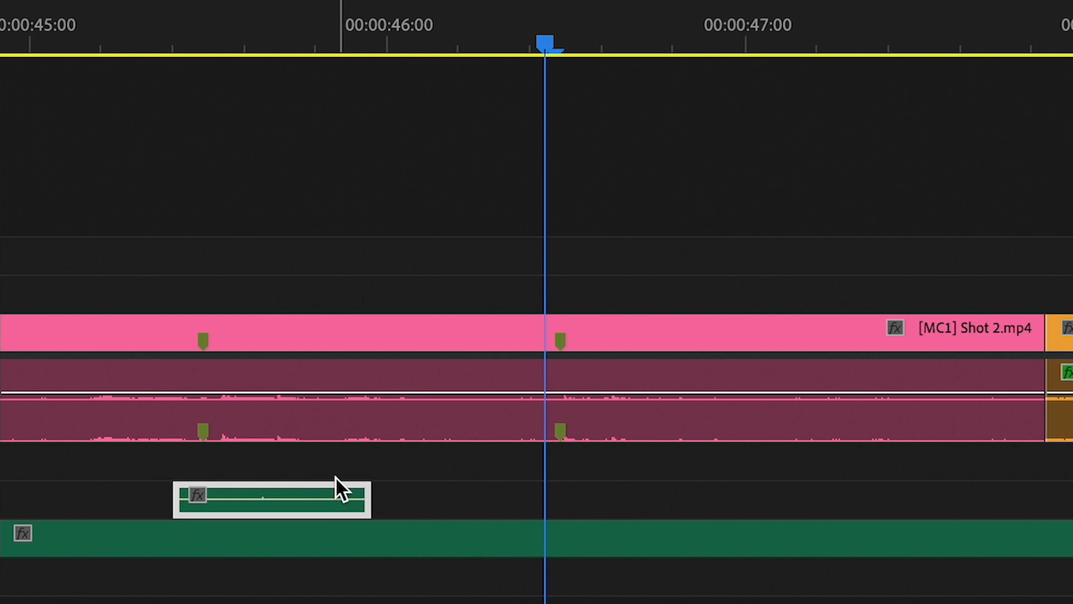
pyautogui.click(173, 23)
pyautogui.press('space')
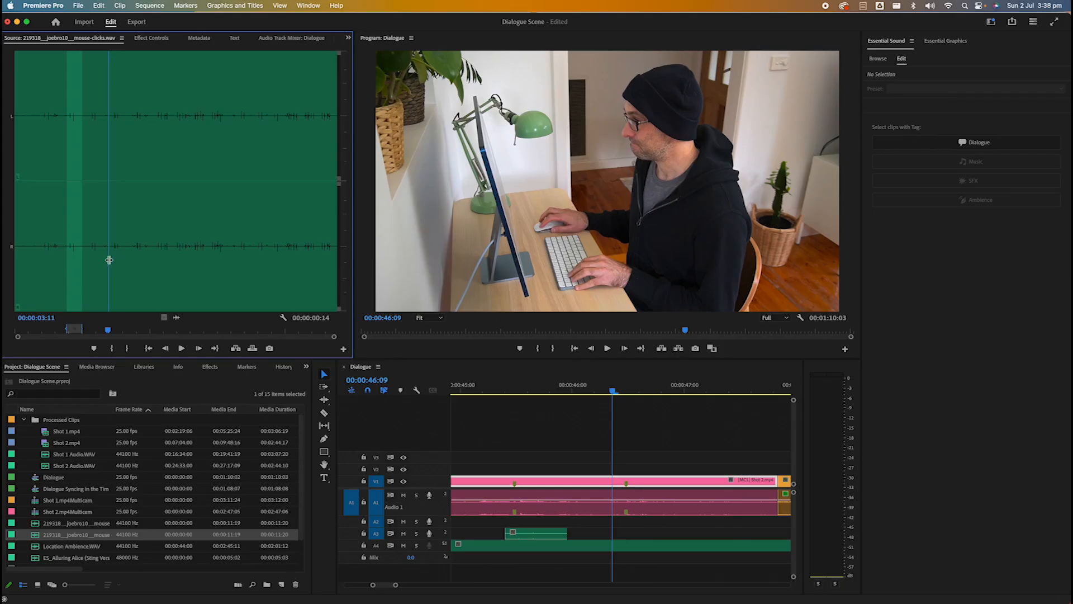
# Step: Mark another mouse click in the source audio with an In point at 00:00:03:11 and a duration of 19 frames
pyautogui.press('i')
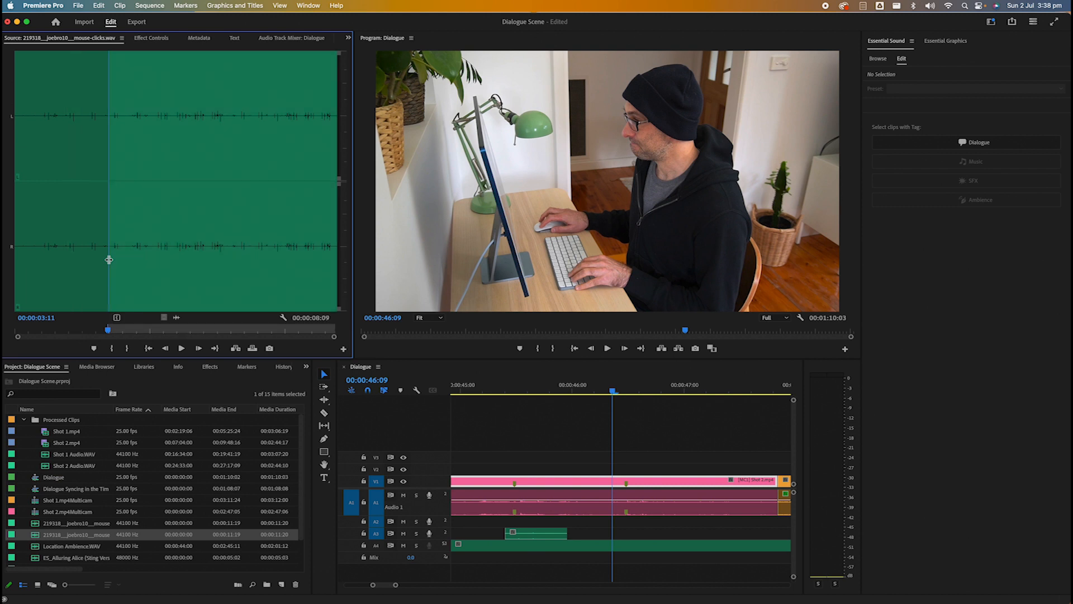
pyautogui.press('space')
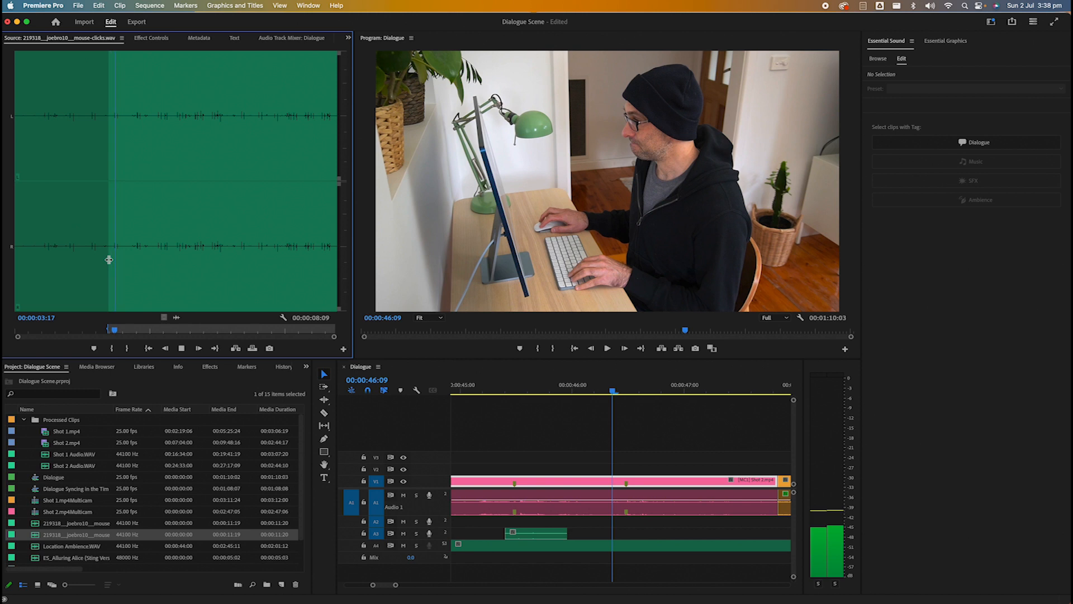
pyautogui.press('o')
# Step: Place the marked click audio on A3 below the second marker, nudge it to start at about 00:00:46:06, and play it back
pyautogui.moveTo(176, 317); pyautogui.dragTo(626, 535)
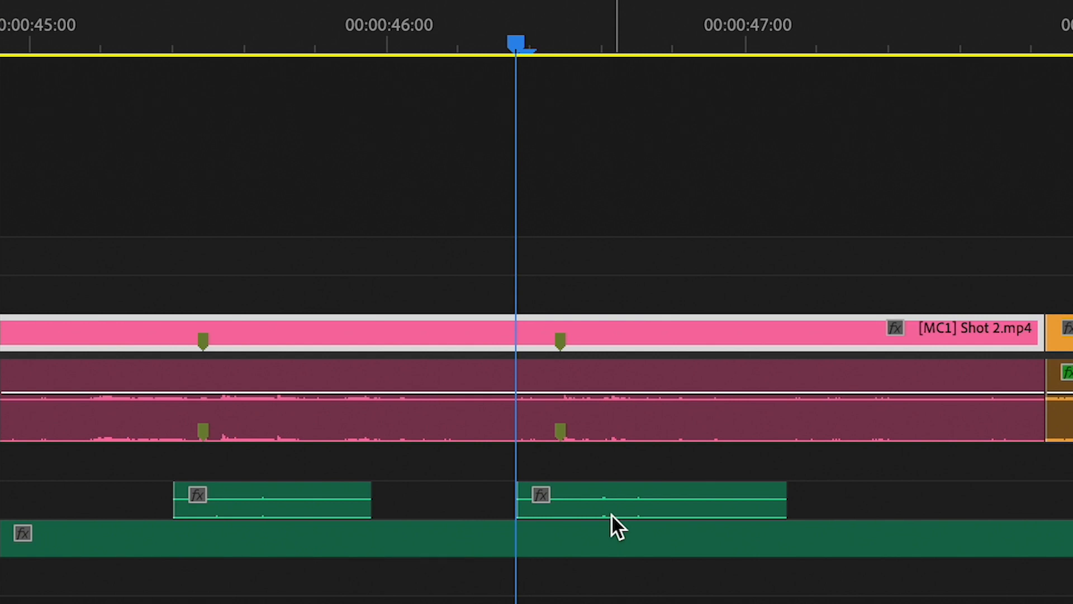
pyautogui.click(612, 513)
pyautogui.press('super+Left')
pyautogui.press('super+Left')
pyautogui.press('super+Left')
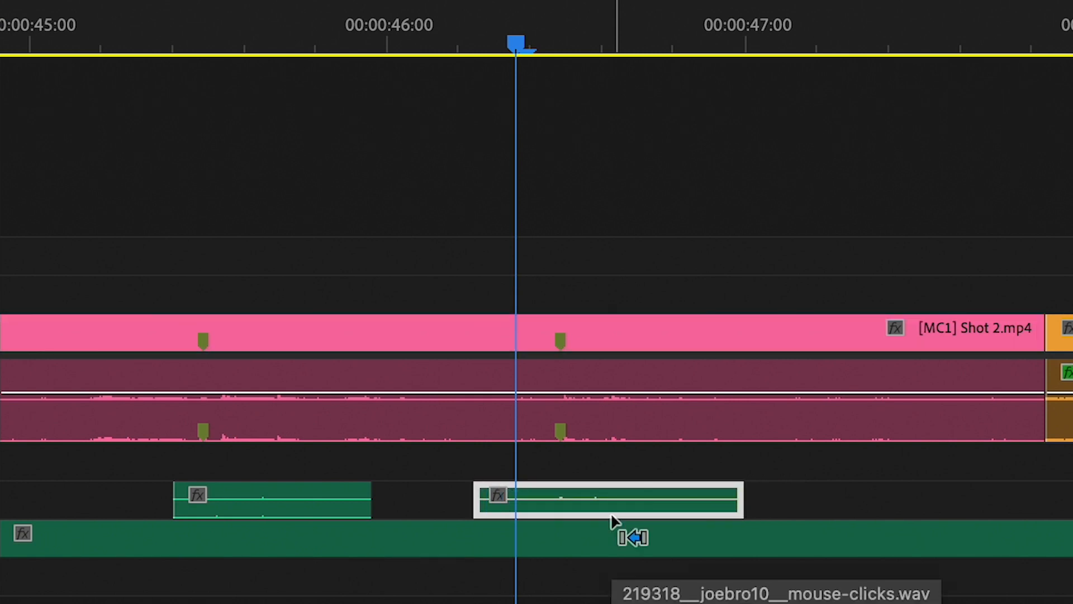
pyautogui.click(93, 7)
pyautogui.press('space')
# Step: Delete the Shot 2 audio on A1 above the mouse-click clips and play the section from 00:00:44:09
pyautogui.press('-')
pyautogui.press('-')
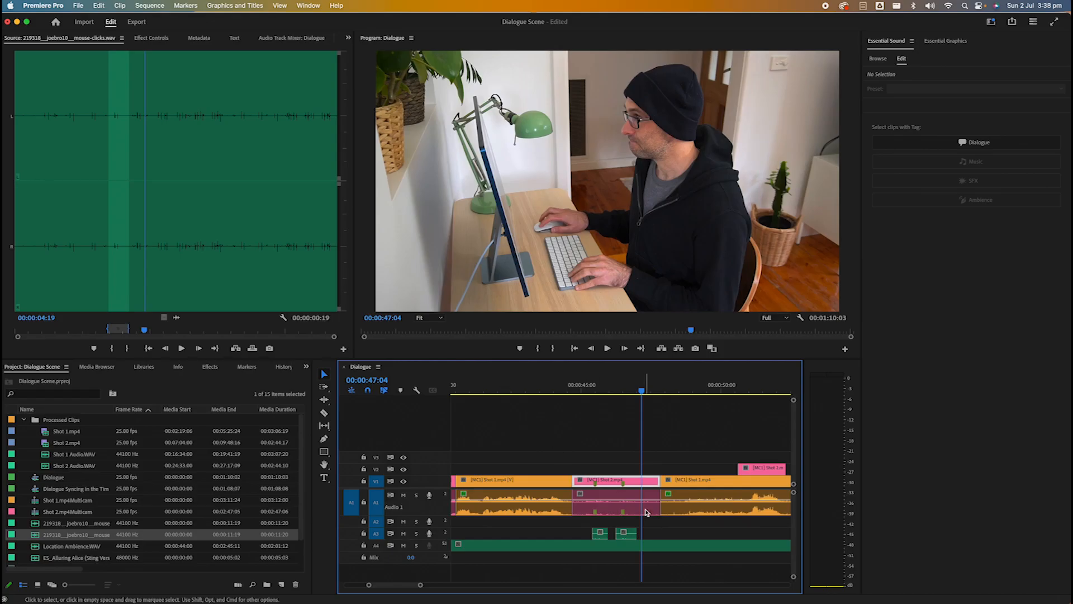
pyautogui.click(468, 401)
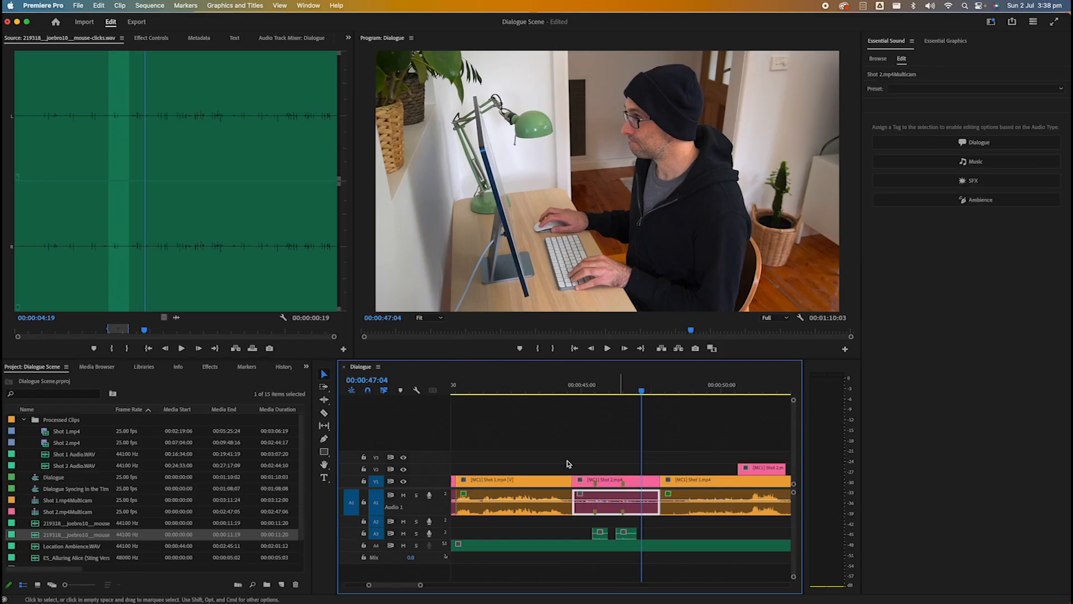
pyautogui.press('Delete')
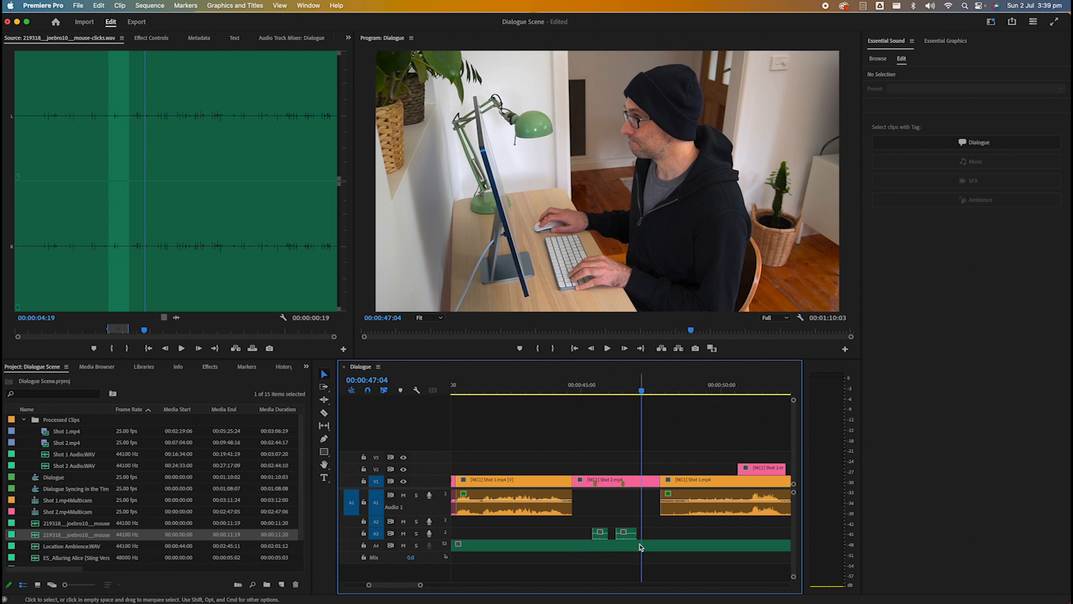
pyautogui.click(564, 389)
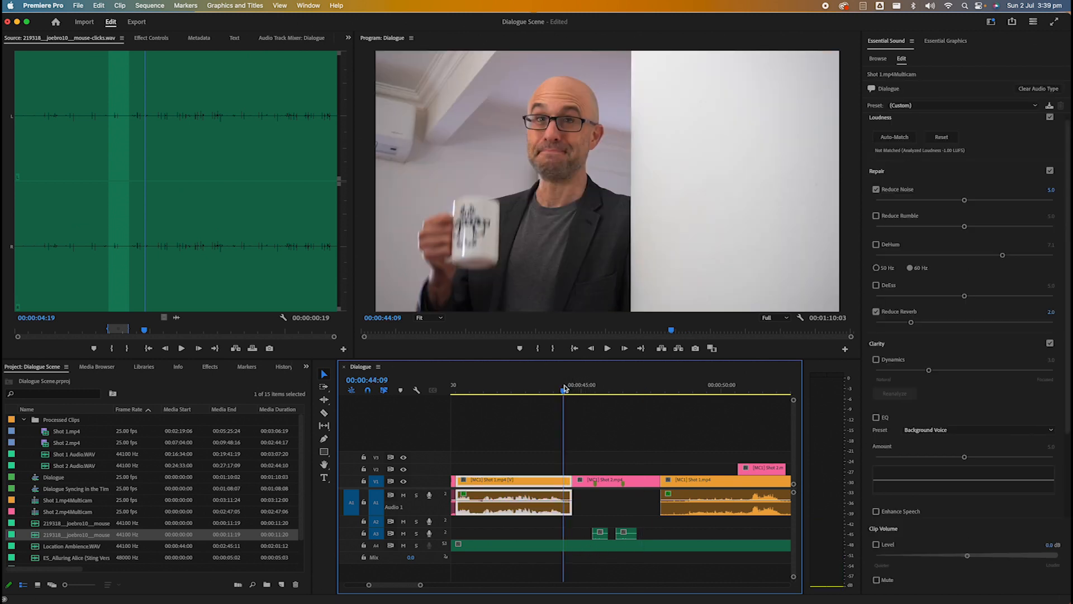
pyautogui.press('space')
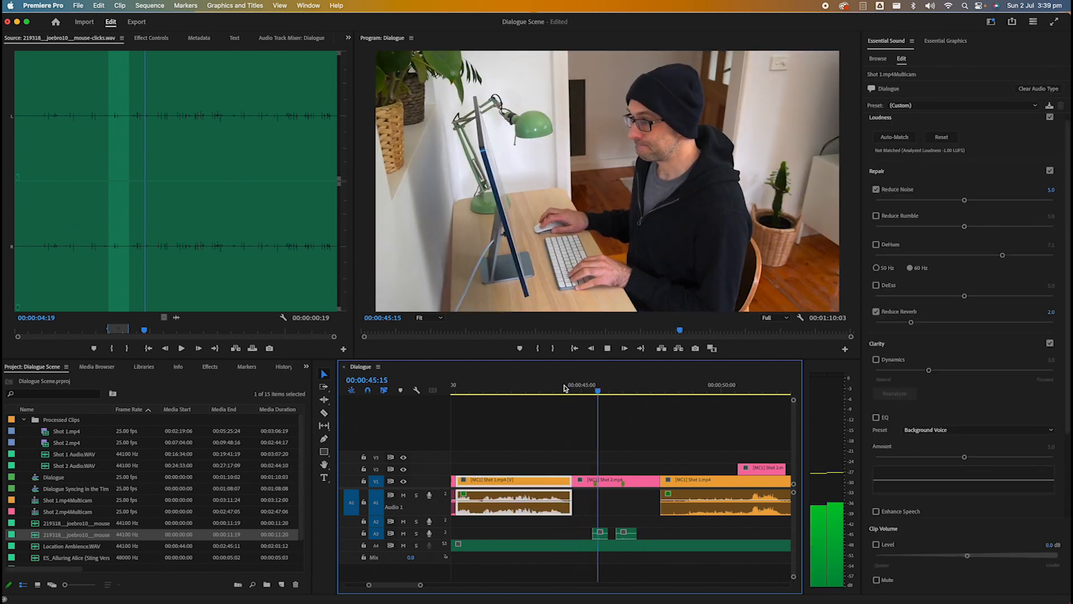
pyautogui.press('space')
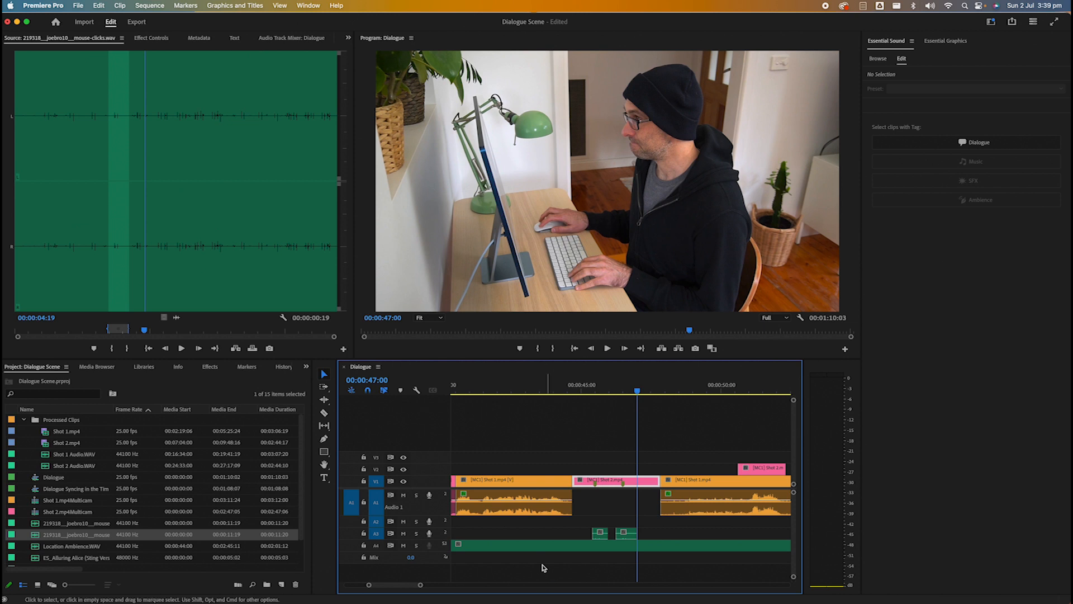
# Step: Lower the A4 track level to -4.1 dB in the Audio Track Mixer and play the section from about 00:00:45:00
pyautogui.click(285, 40)
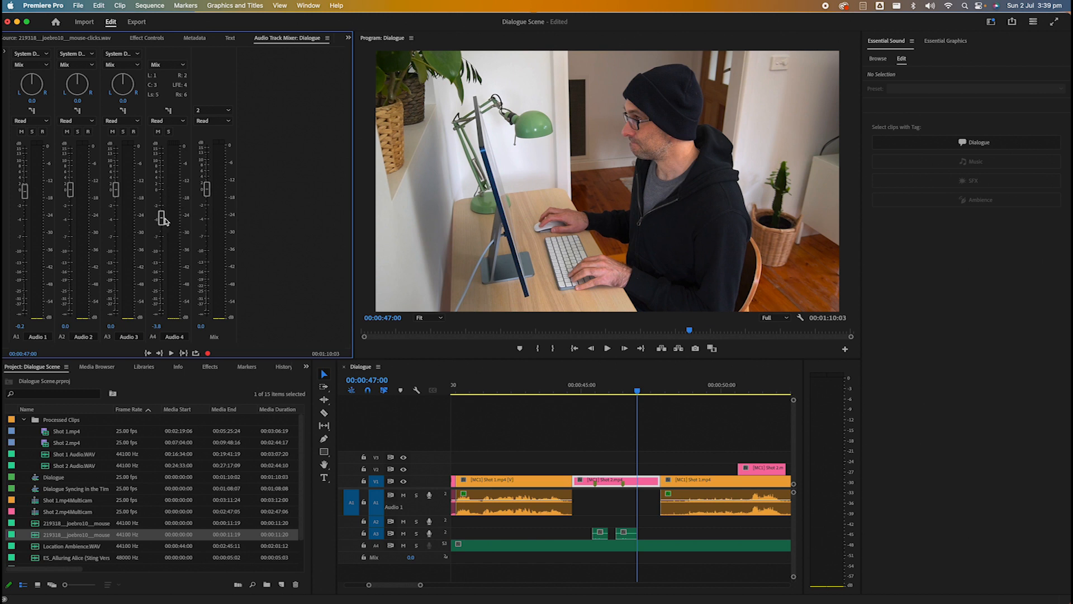
pyautogui.click(561, 385)
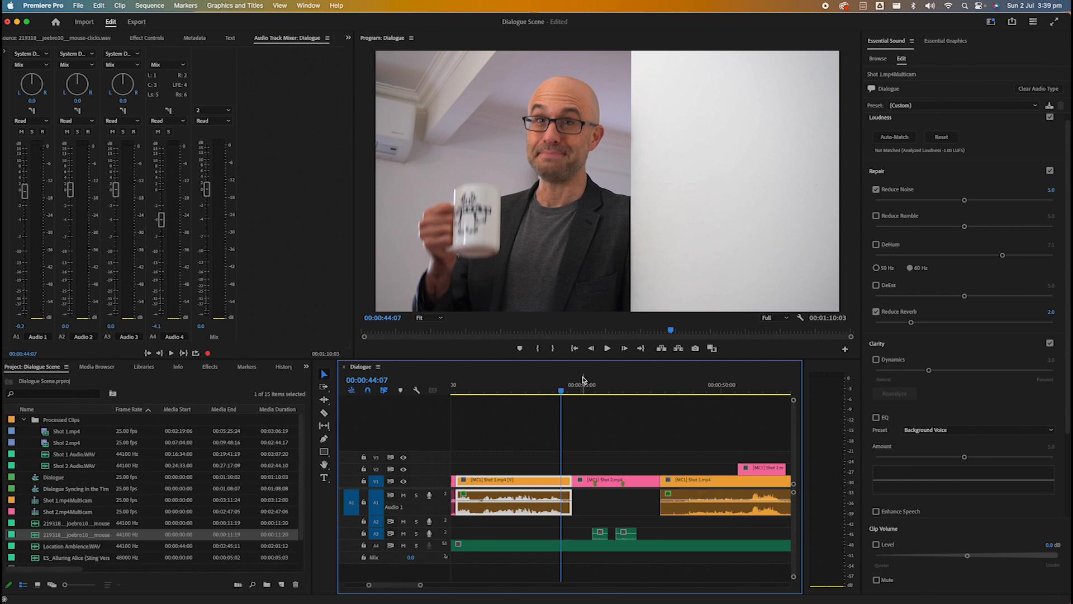
pyautogui.click(580, 385)
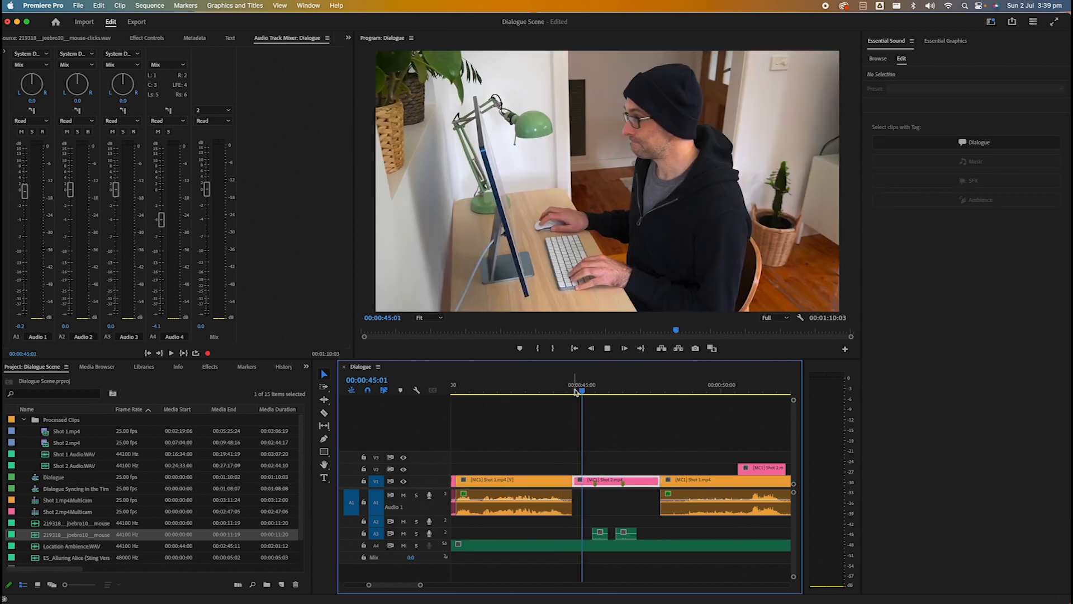
pyautogui.press('space')
pyautogui.press('space')
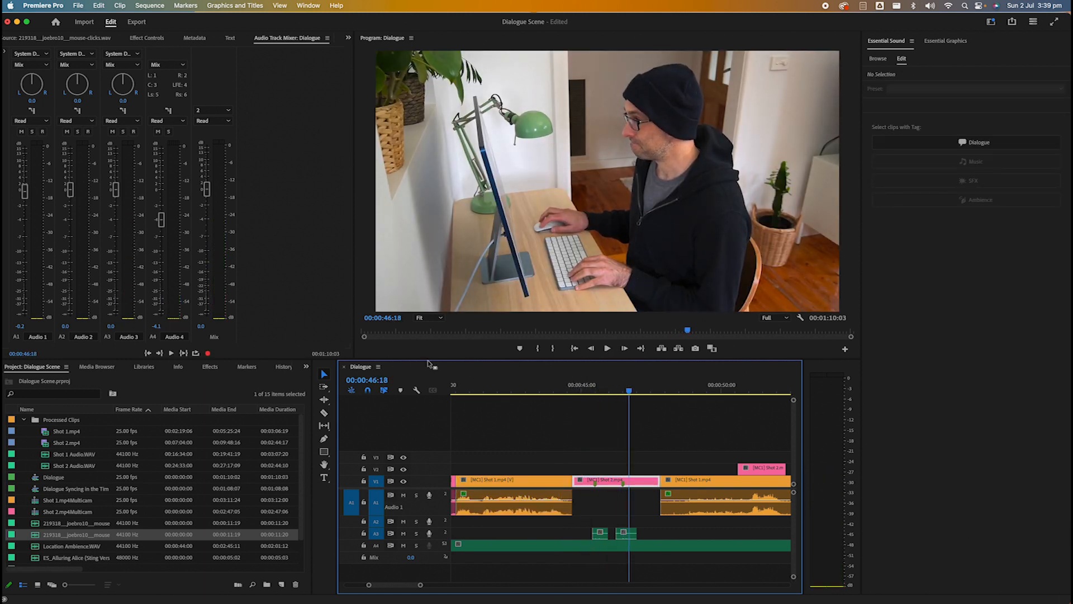
# Step: Lower the A3 track level to -9.1 dB in the mixer and play the mouse-click section from 00:00:44:09
pyautogui.moveTo(116, 191); pyautogui.dragTo(114, 248)
pyautogui.click(565, 386)
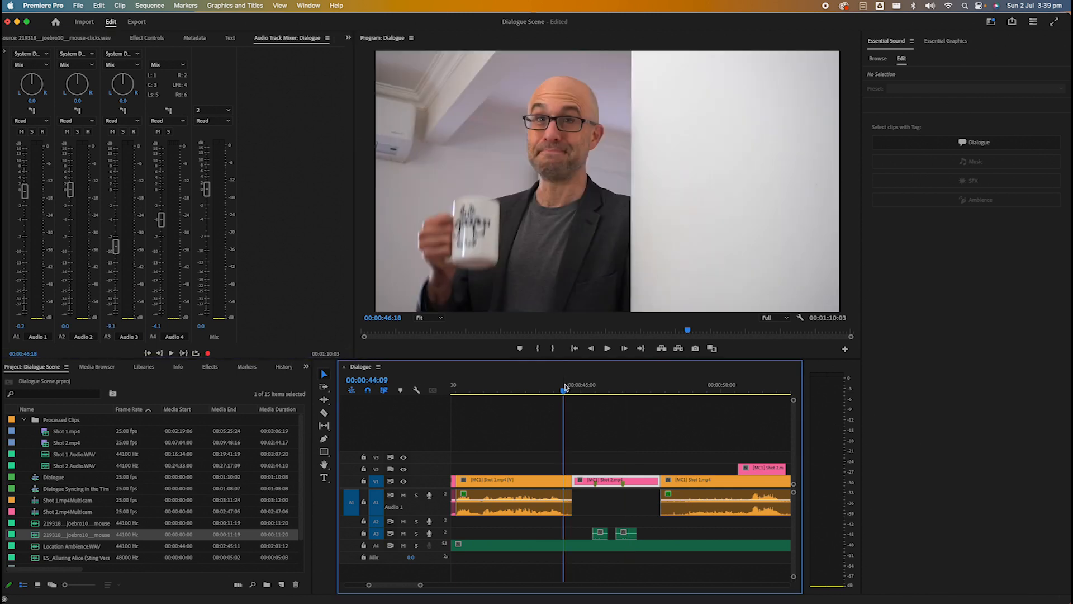
pyautogui.press('space')
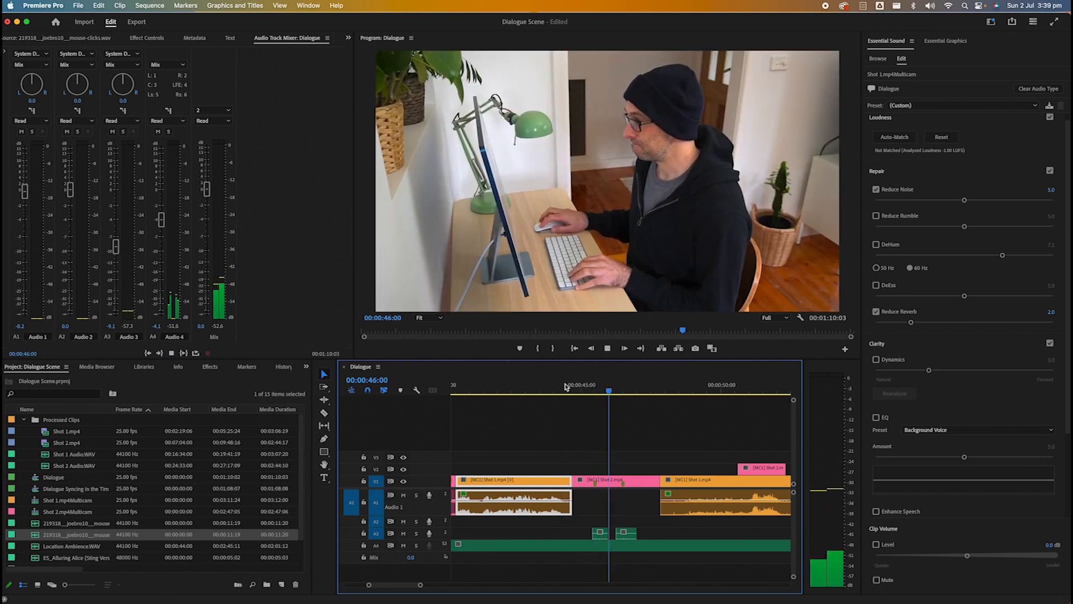
pyautogui.press('space')
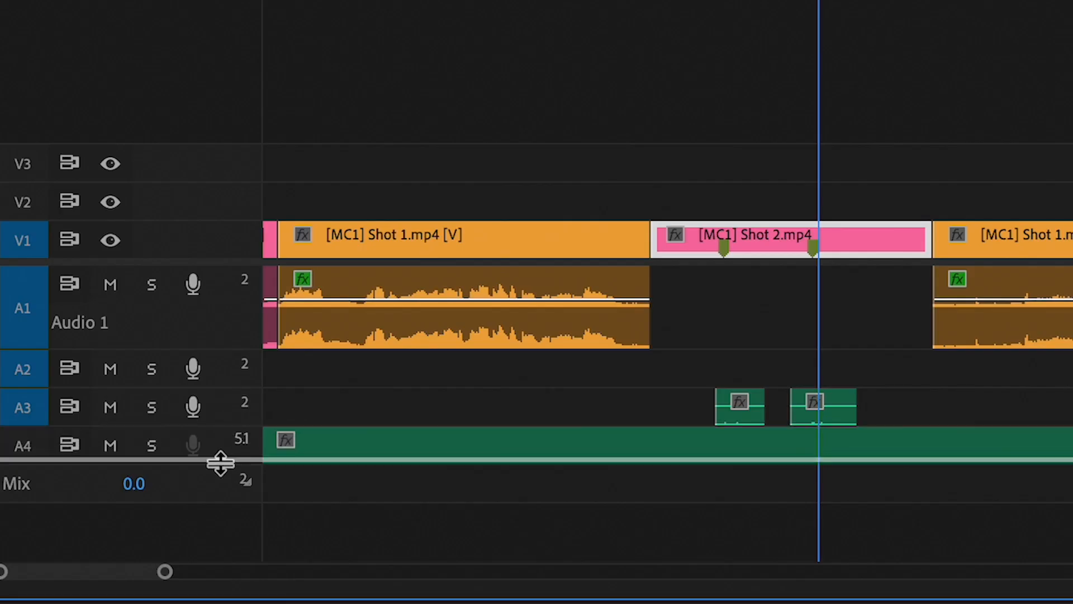
# Step: Enlarge the A3 track and lower the first mouse-click clip's volume to about -10.7 dB
pyautogui.moveTo(221, 463); pyautogui.dragTo(216, 491)
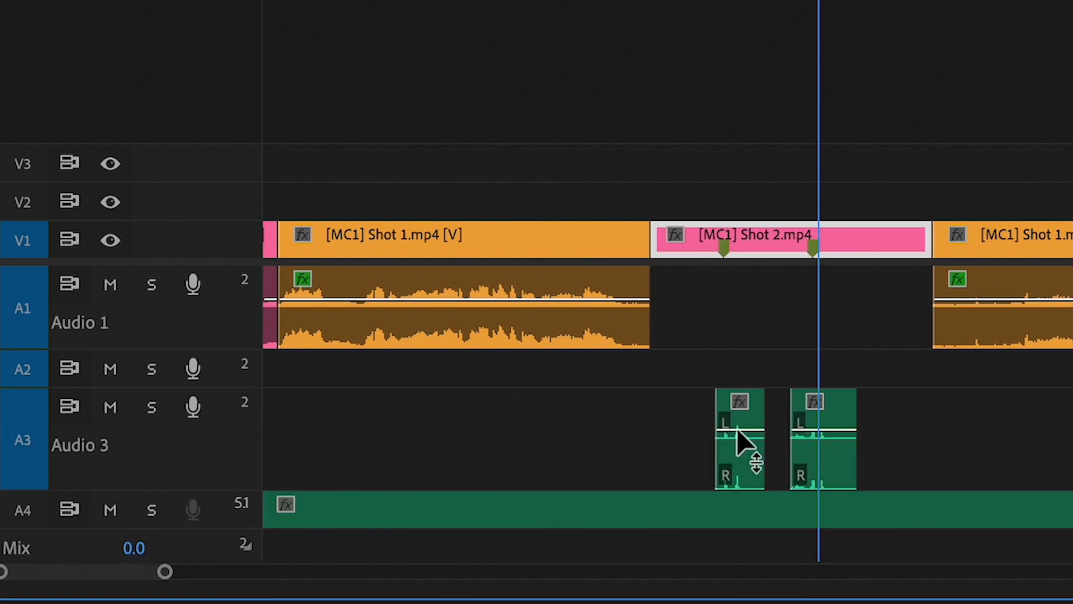
pyautogui.moveTo(206, 491); pyautogui.dragTo(203, 426)
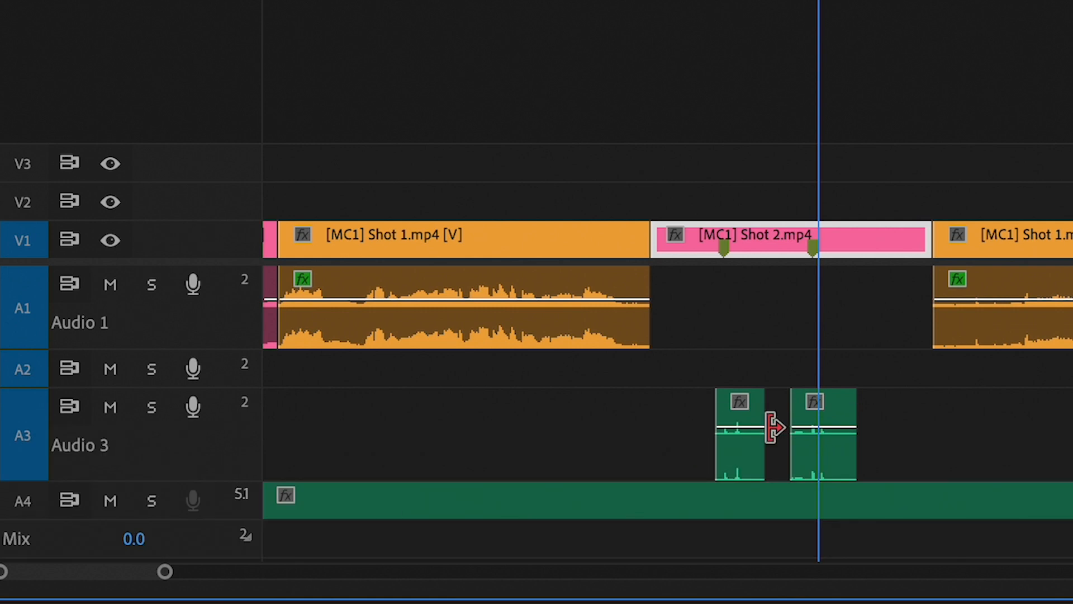
pyautogui.press('=')
pyautogui.press('=')
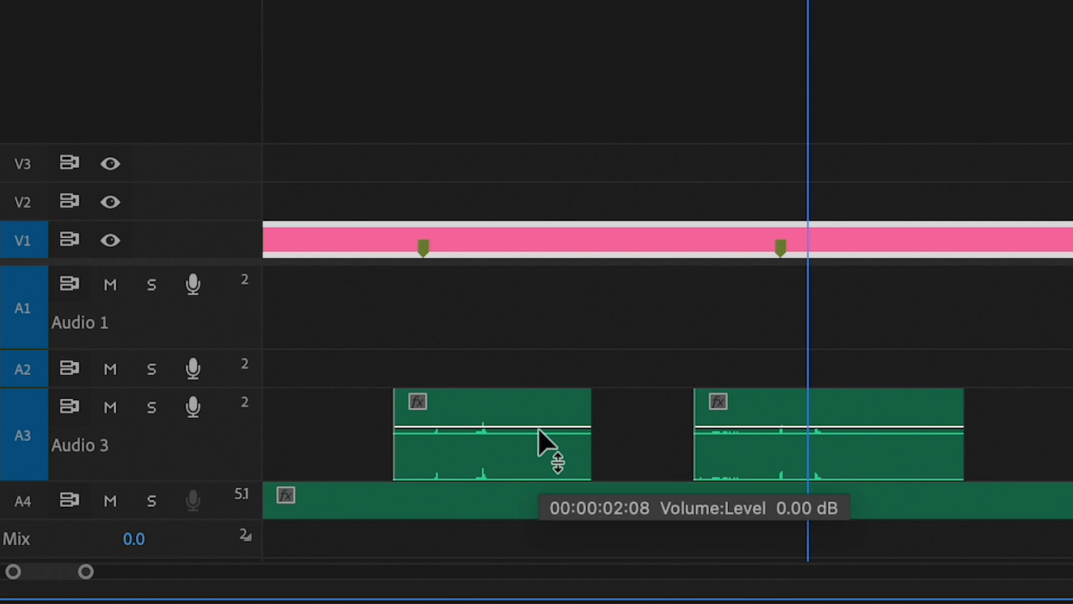
pyautogui.click(496, 429)
pyautogui.moveTo(496, 428); pyautogui.dragTo(496, 444)
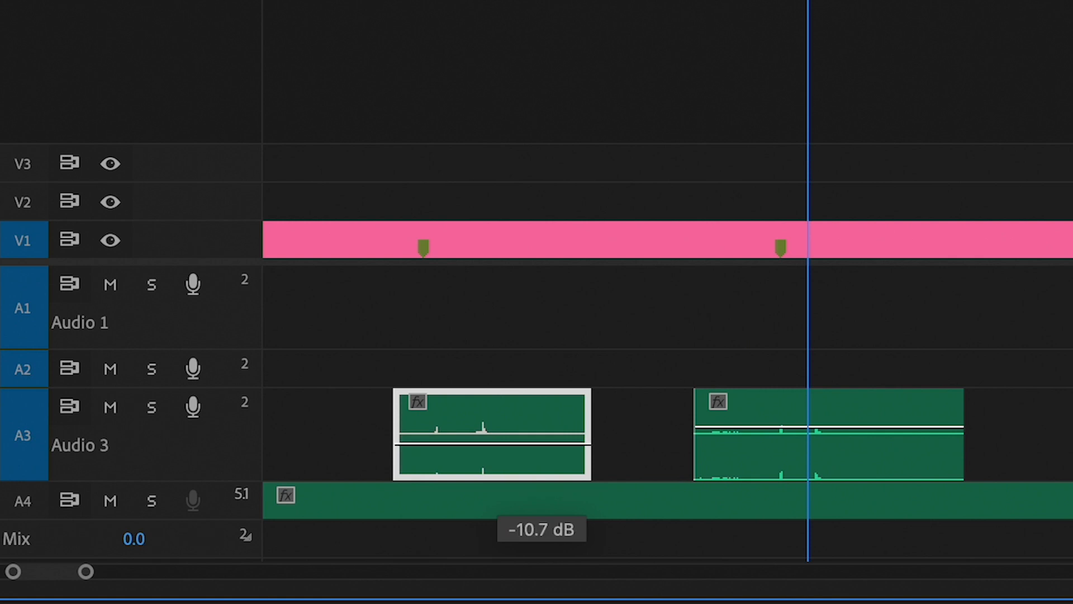
# Step: Lower the second mouse-click clip's volume to match the first one and play both clicks back
pyautogui.click(868, 430)
pyautogui.moveTo(869, 429); pyautogui.dragTo(868, 444)
pyautogui.click(321, 1)
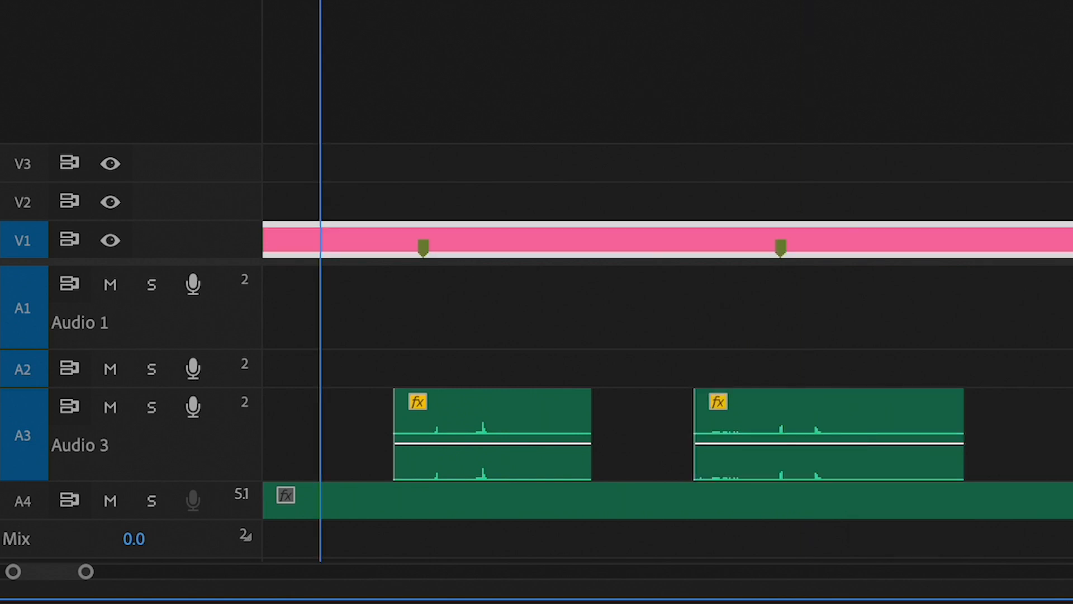
pyautogui.press('space')
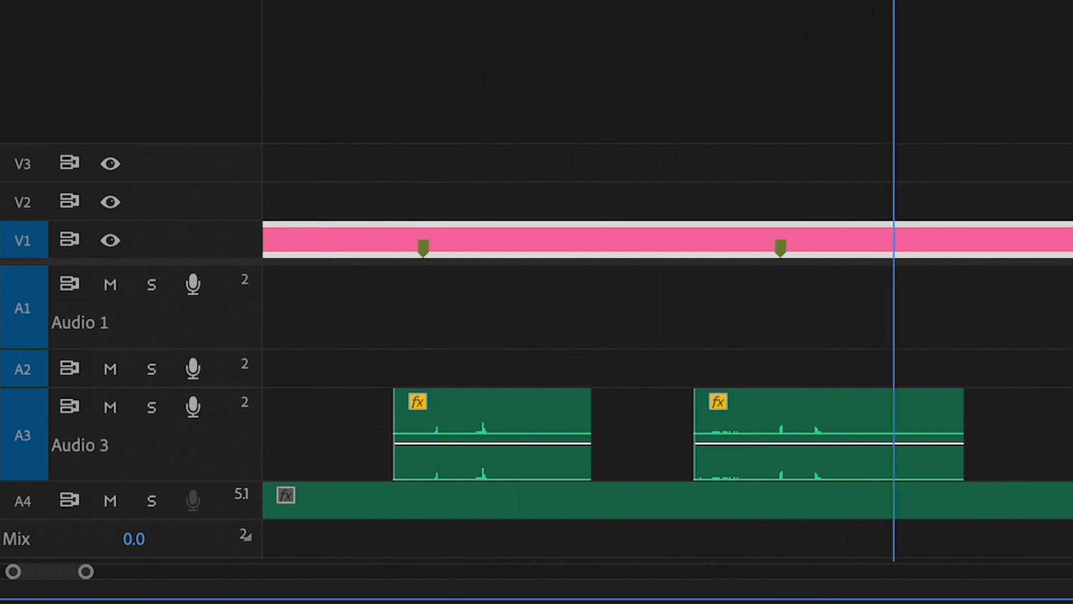
# Step: Enlarge the A2 track, play the sequence from the start, and lower the volume of the opening music sting
pyautogui.press('-')
pyautogui.press('-')
pyautogui.press('-')
pyautogui.press('-')
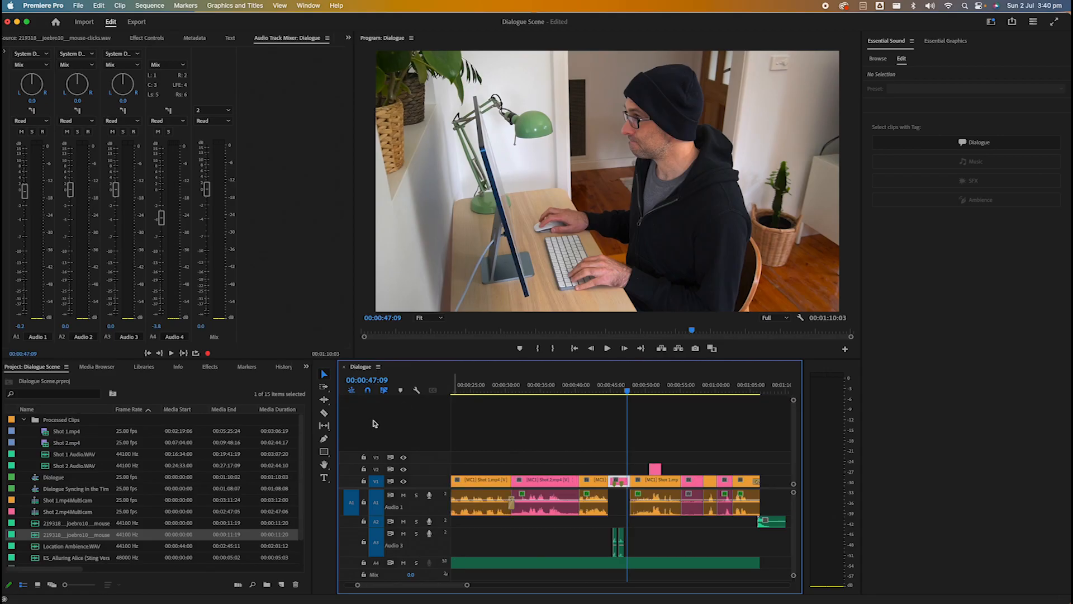
pyautogui.hscroll(-5, 431, 384)
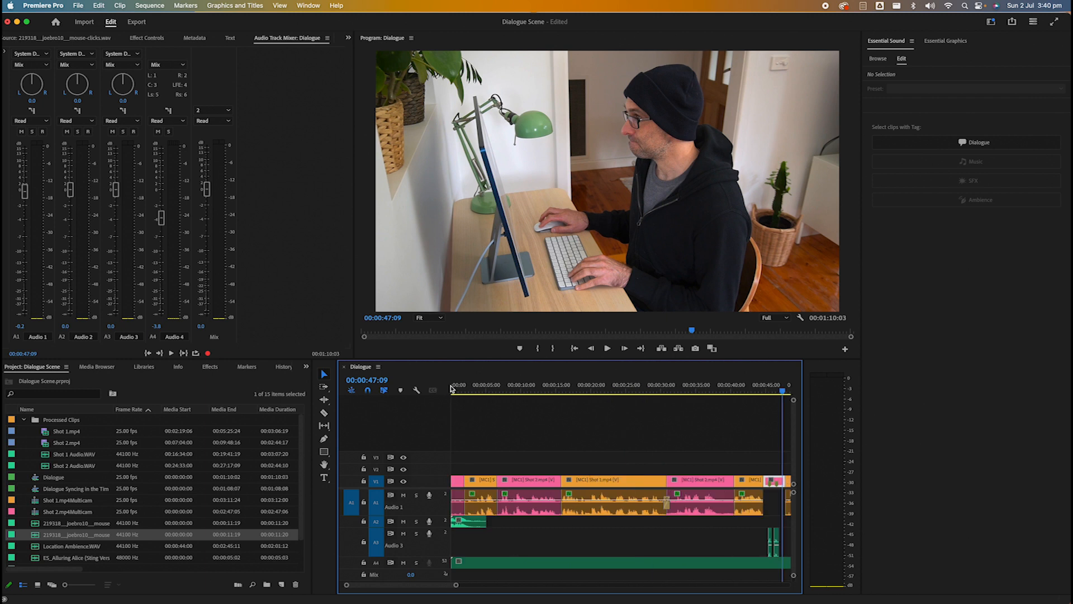
pyautogui.click(452, 388)
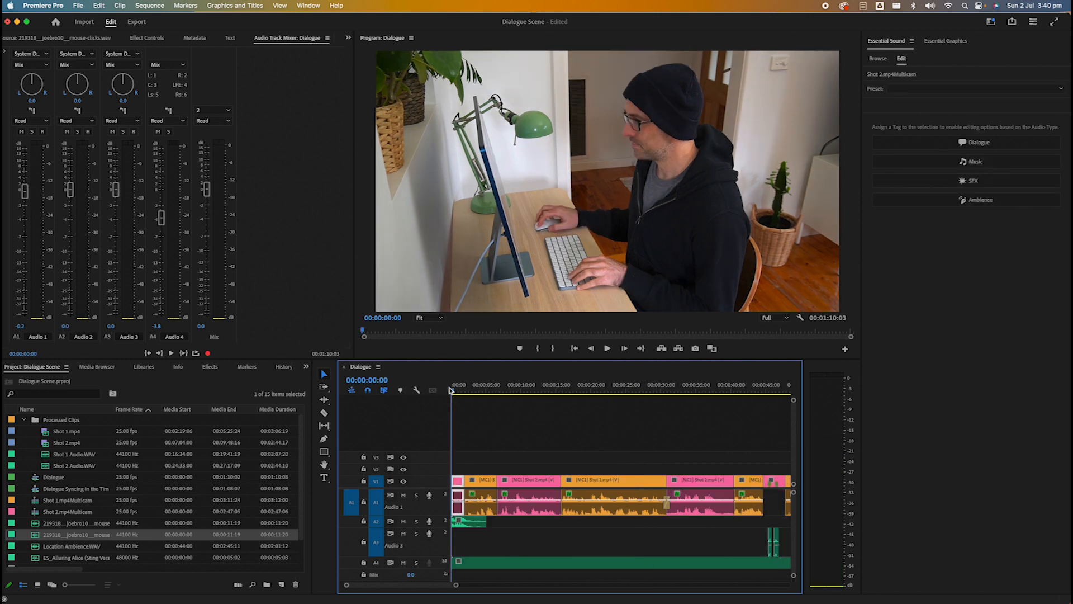
pyautogui.moveTo(439, 529); pyautogui.dragTo(434, 550)
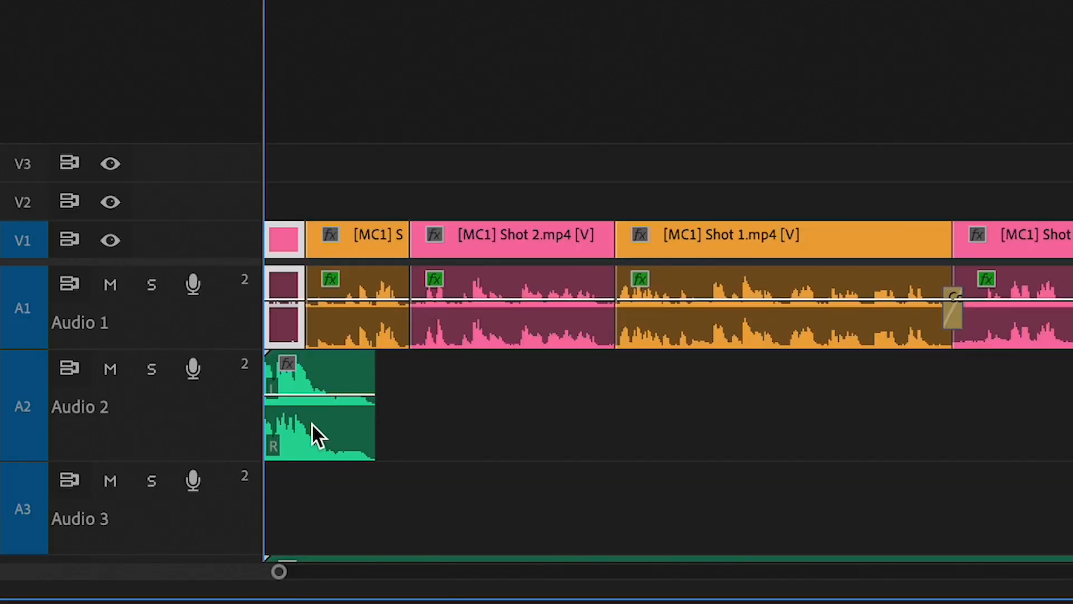
pyautogui.press('space')
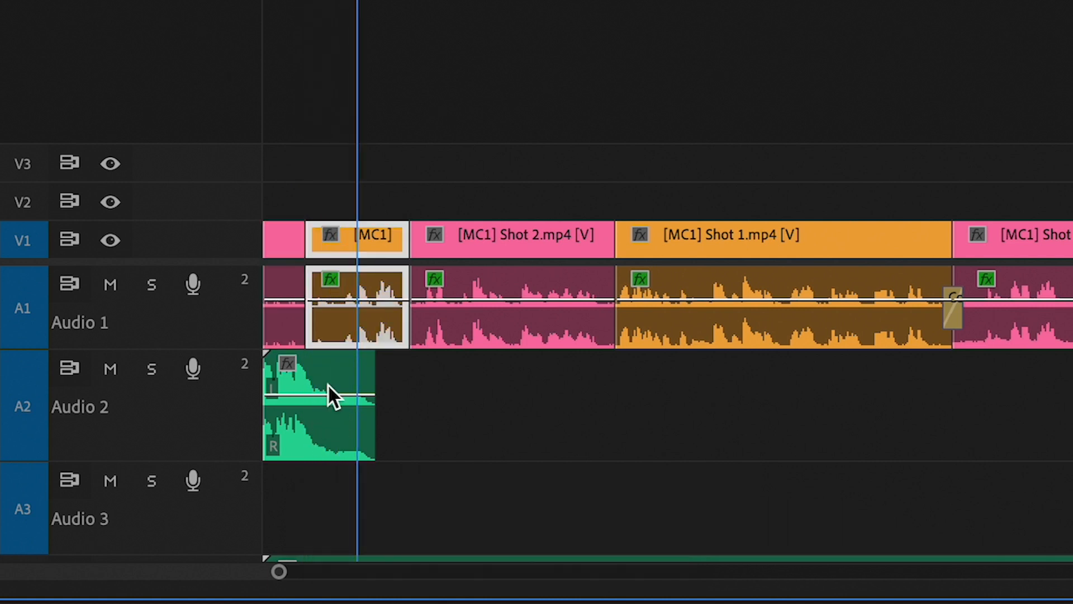
pyautogui.moveTo(315, 394); pyautogui.dragTo(317, 428)
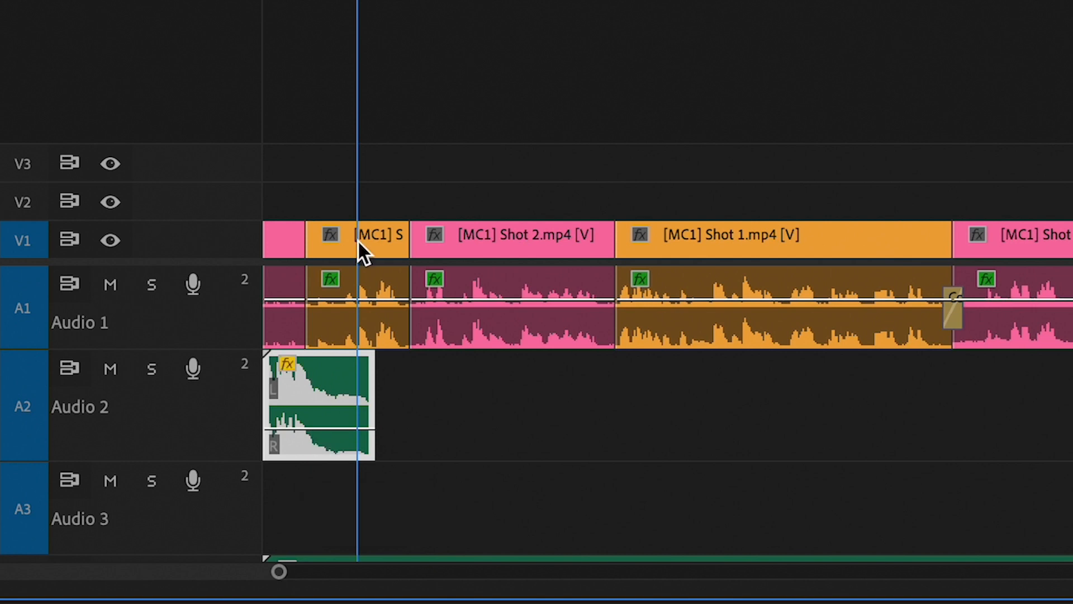
# Step: Play the sequence from the start to check the opening music sting against the dialogue
pyautogui.press('Home')
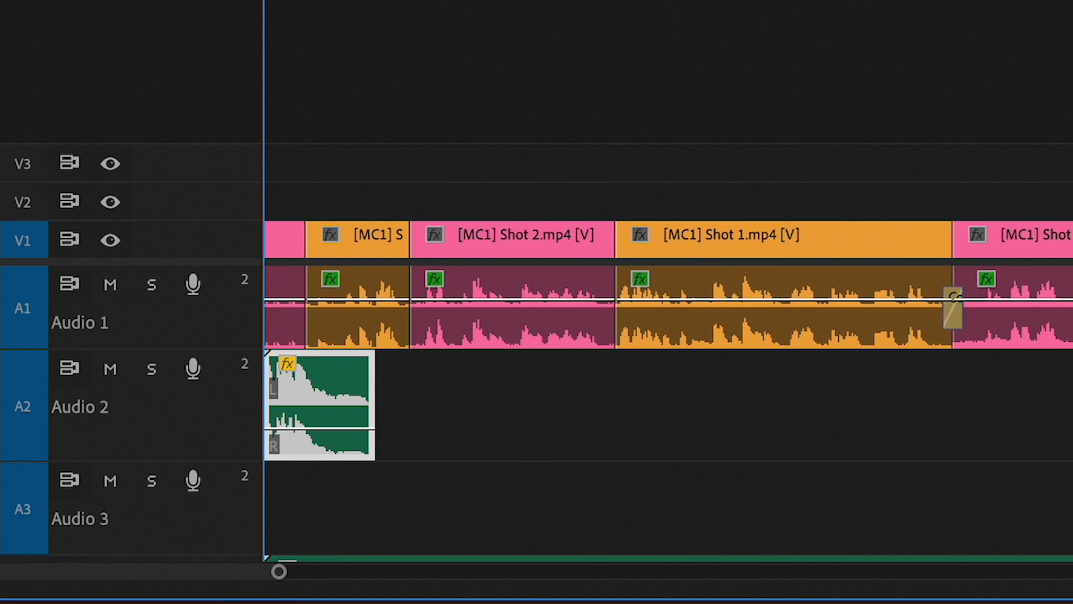
pyautogui.press('space')
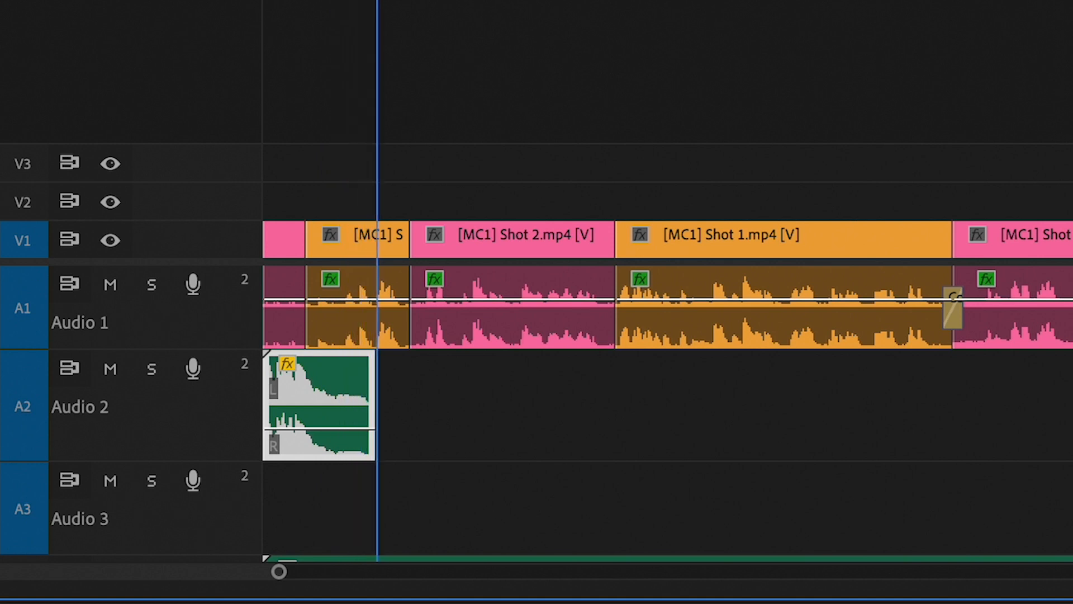
pyautogui.press('d')
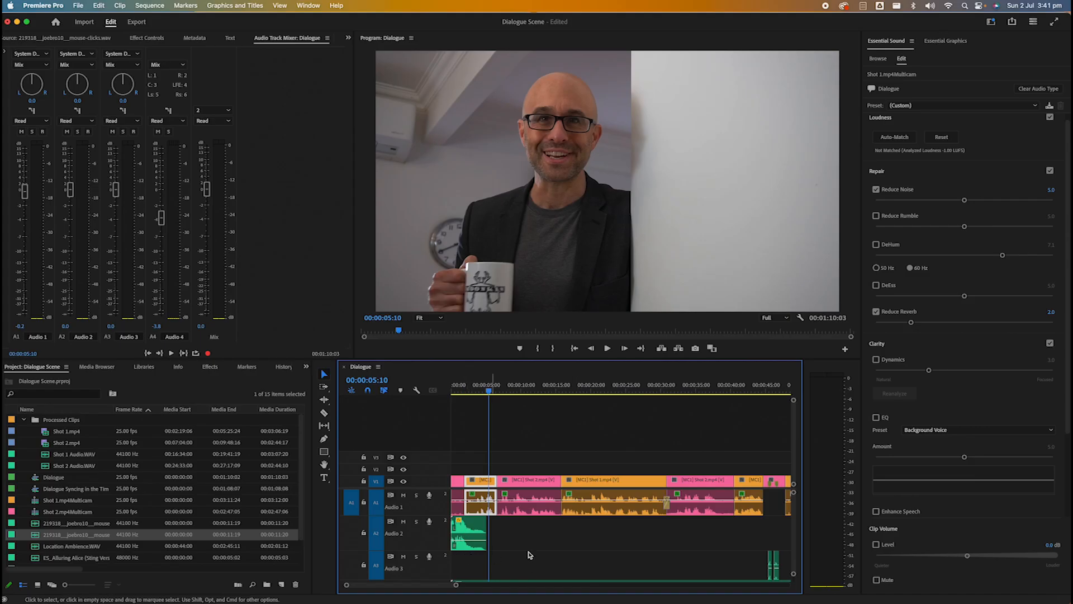
# Step: Lower the volume of the closing impact bass clip on A2 and play the end of the last dialogue clip
pyautogui.scroll(-10, 530, 555)
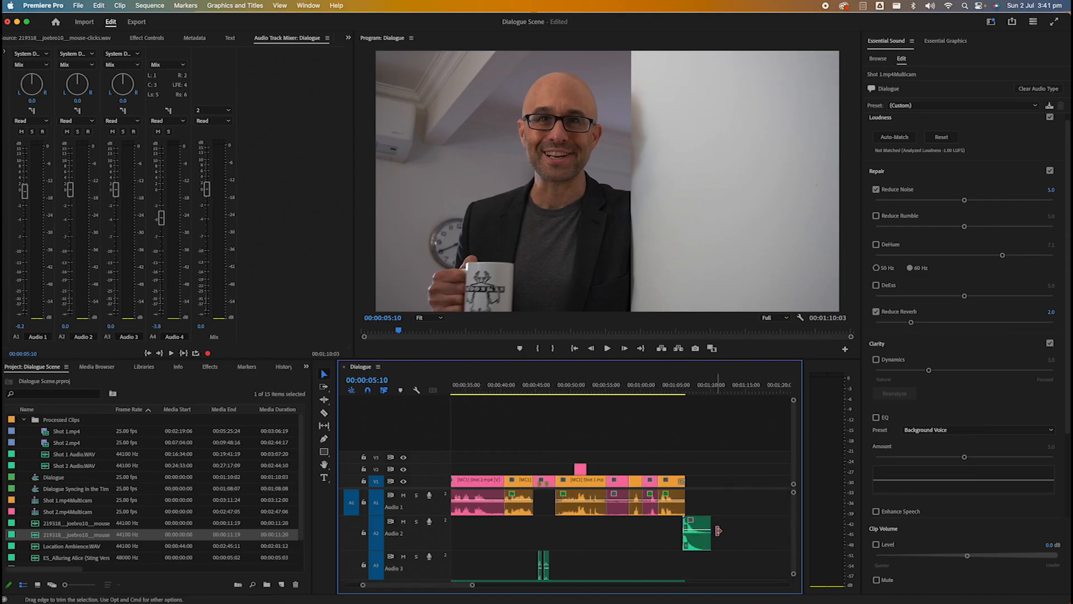
pyautogui.moveTo(699, 529); pyautogui.dragTo(699, 536)
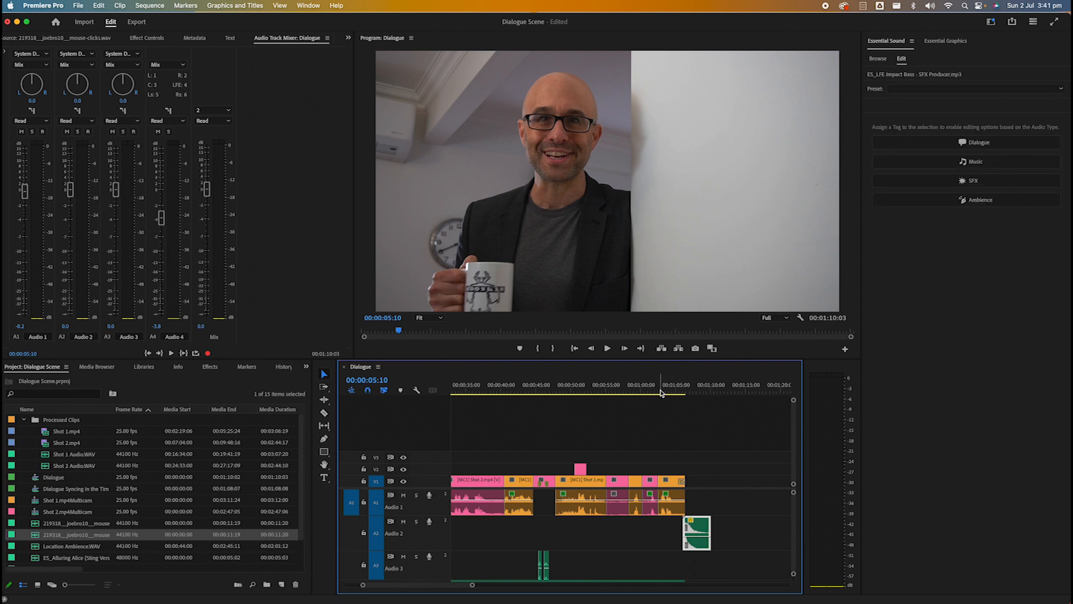
pyautogui.click(663, 392)
pyautogui.press('space')
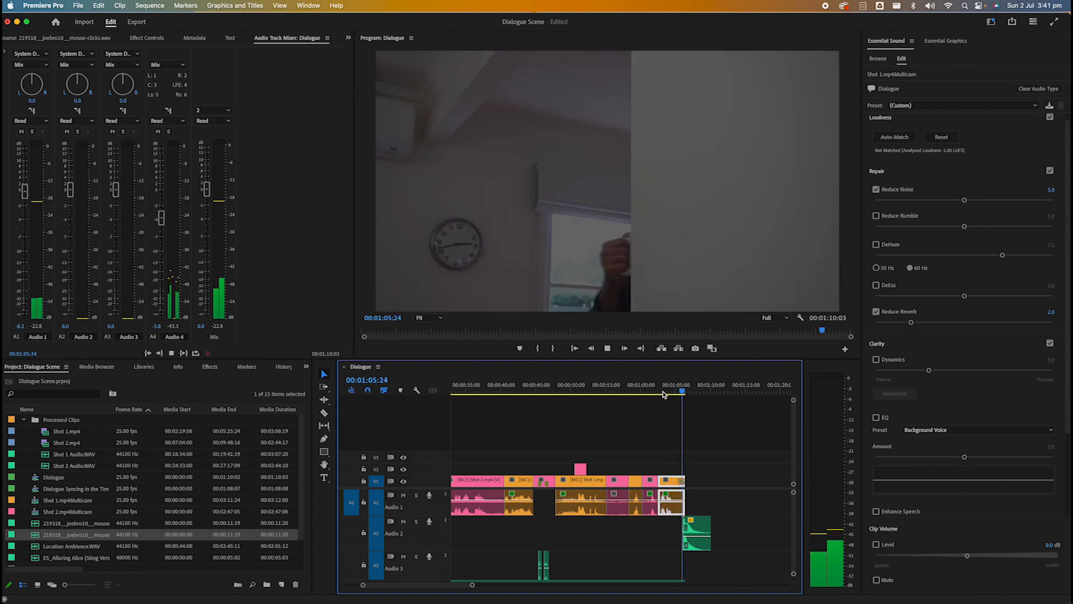
pyautogui.press('space')
# Step: Play the changeover from the last dialogue clip to the impact bass from 00:01:05:15
pyautogui.press('=')
pyautogui.press('=')
pyautogui.press('=')
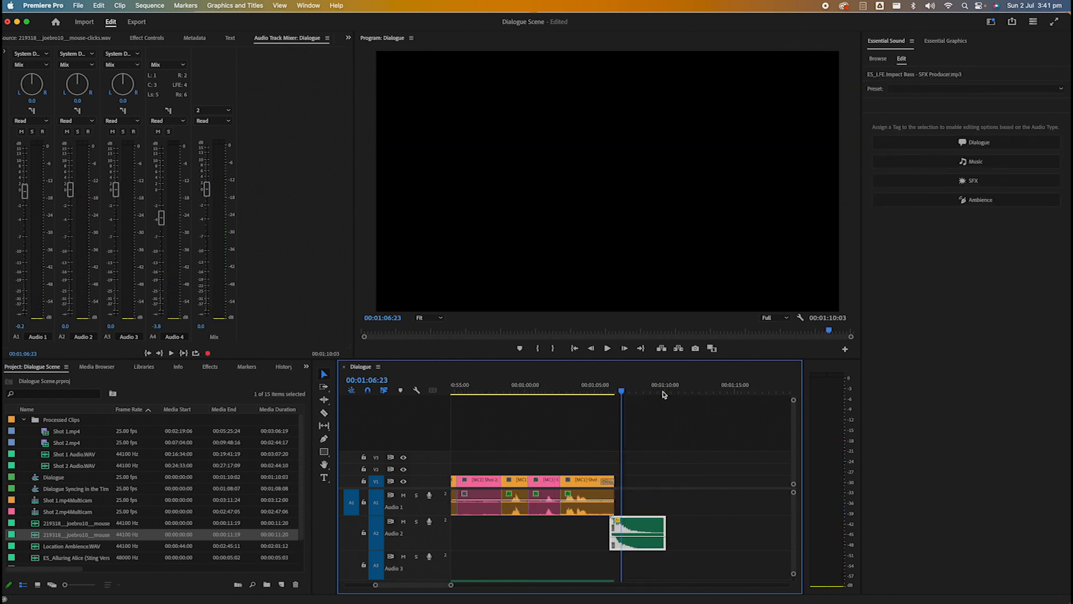
pyautogui.click(564, 482)
pyautogui.press('Delete')
pyautogui.click(548, 386)
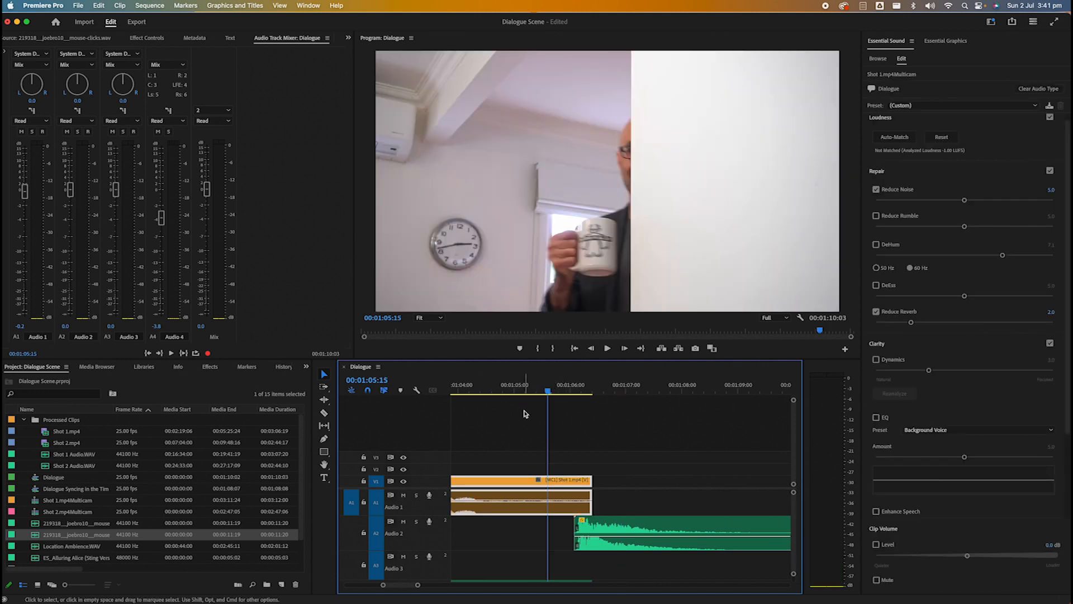
pyautogui.press('space')
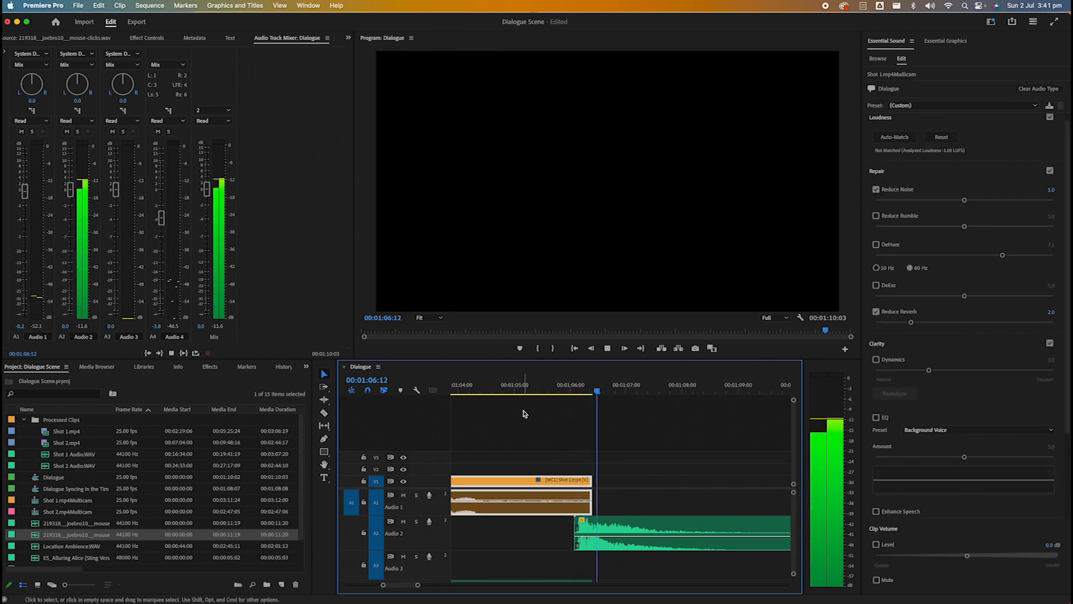
# Step: Fine-tune the closing impact bass clip's volume and replay the ending from 00:01:05:21
pyautogui.click(594, 523)
pyautogui.moveTo(615, 535); pyautogui.dragTo(615, 543)
pyautogui.click(562, 390)
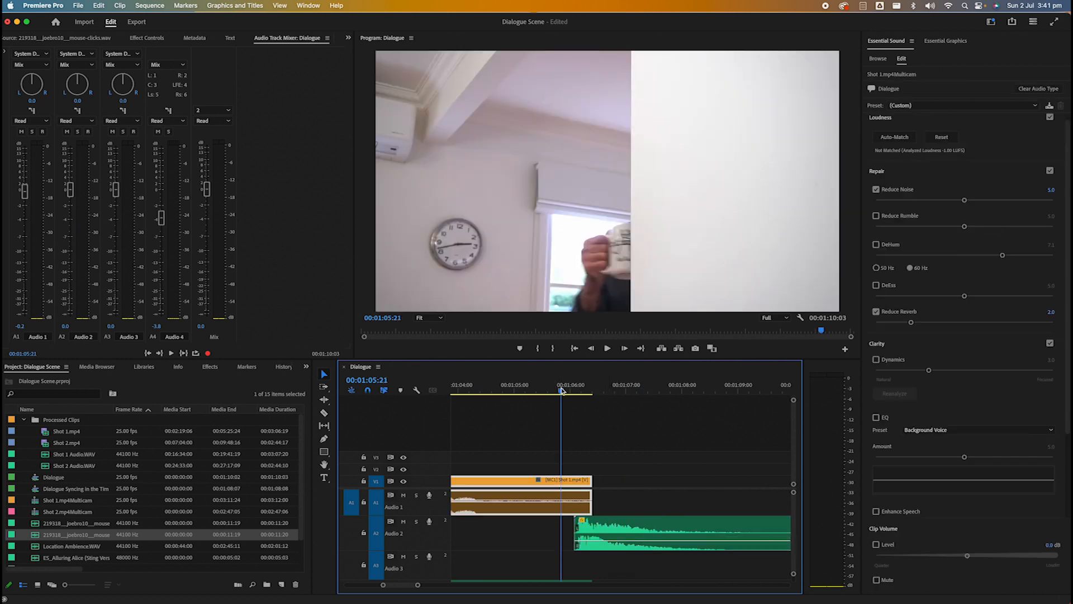
pyautogui.press('space')
pyautogui.press('-')
pyautogui.press('-')
pyautogui.press('-')
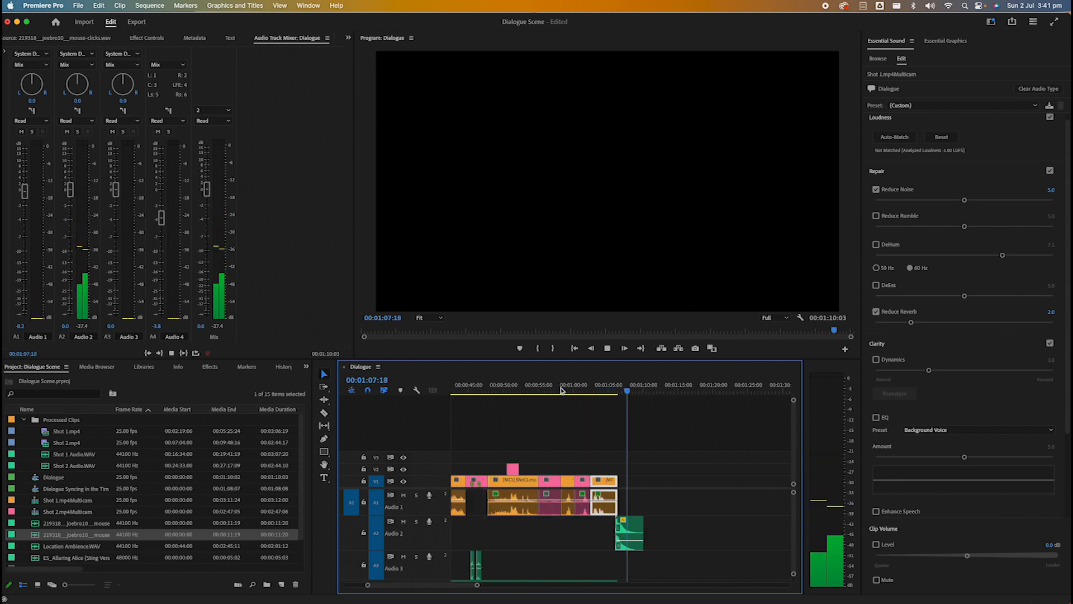
pyautogui.press('-')
pyautogui.press('space')
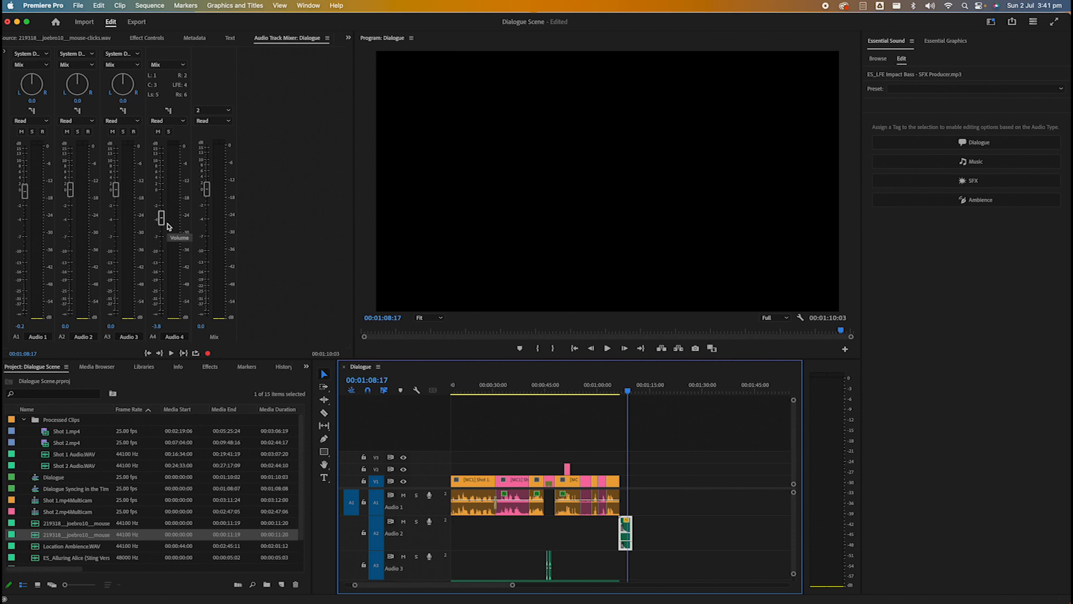
# Step: Show the mixer's effects and sends area and add the Mastering effect to the Mix track's first effect slot
pyautogui.scroll(3, 510, 541)
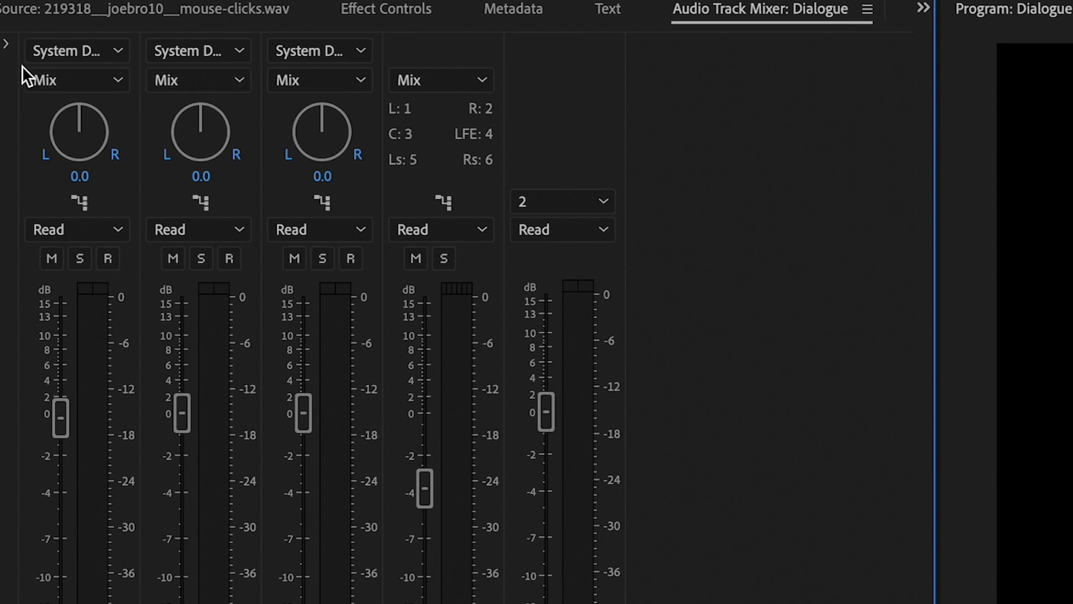
pyautogui.click(7, 45)
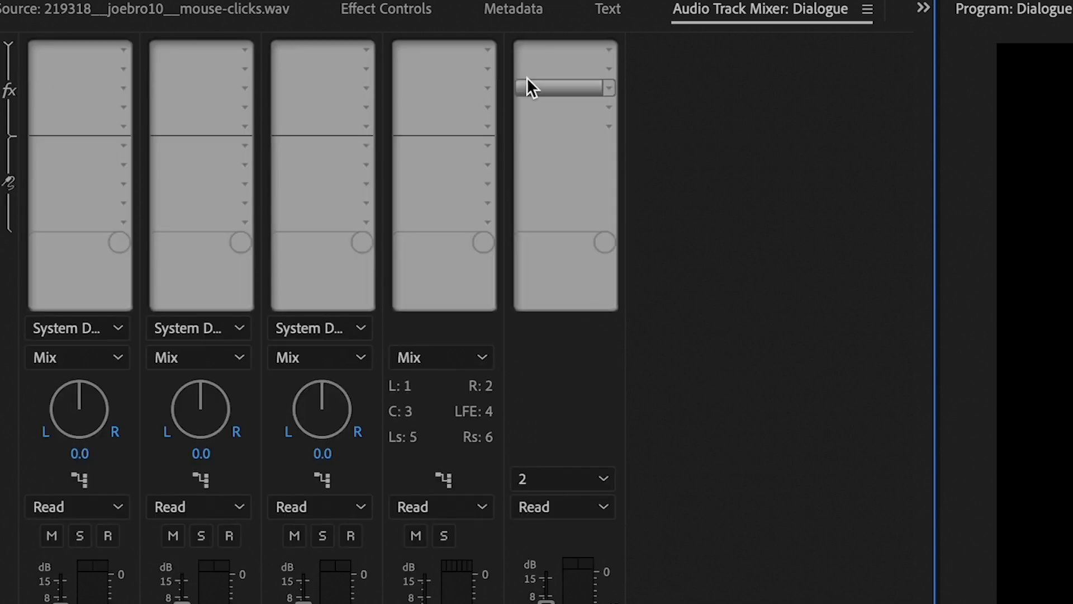
pyautogui.click(609, 51)
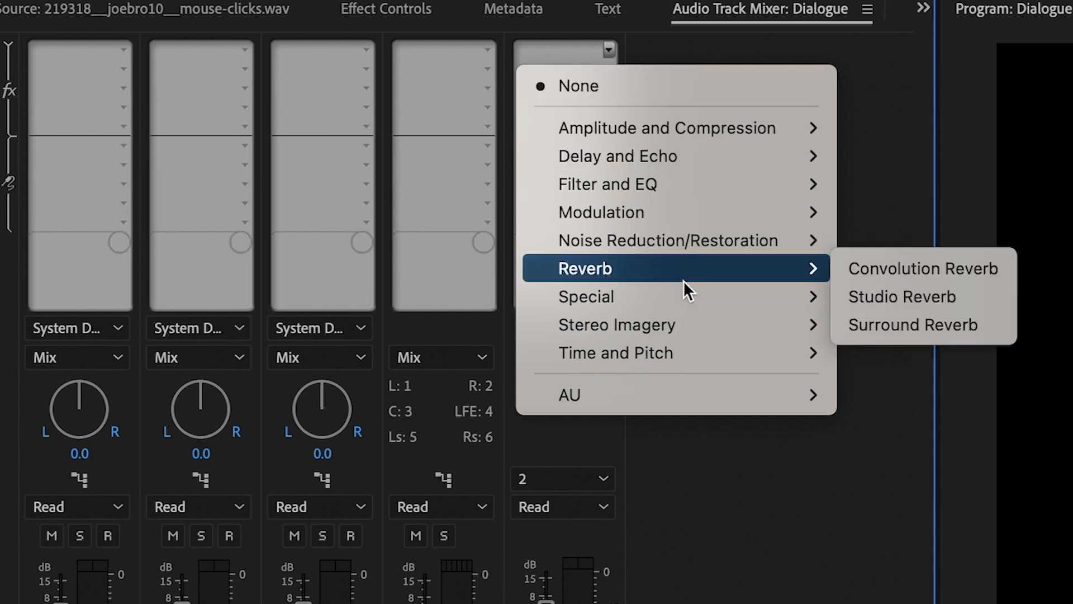
pyautogui.moveTo(678, 294)
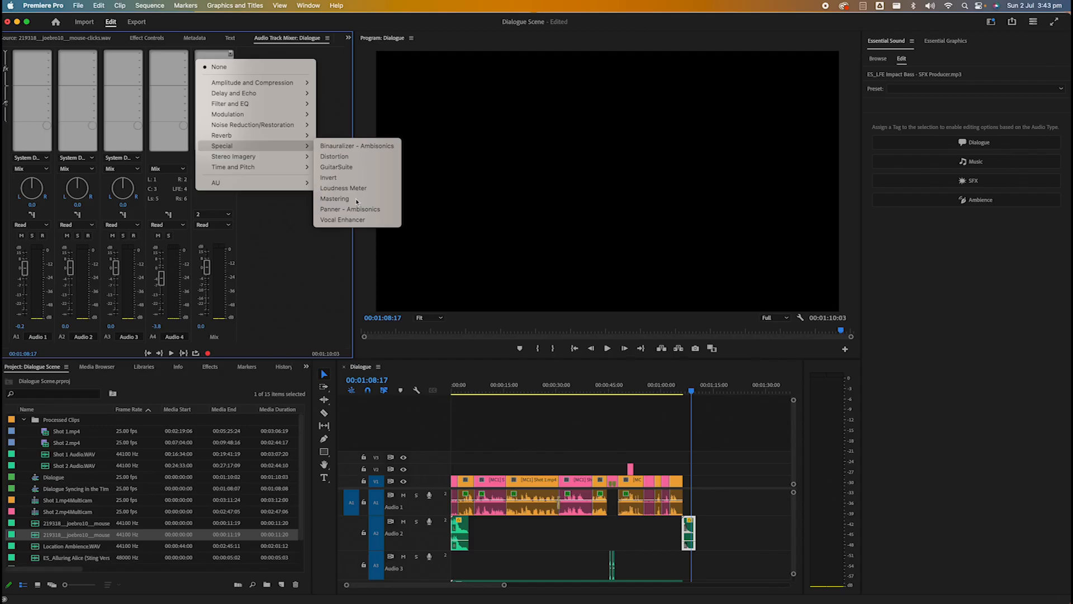
pyautogui.click(943, 436)
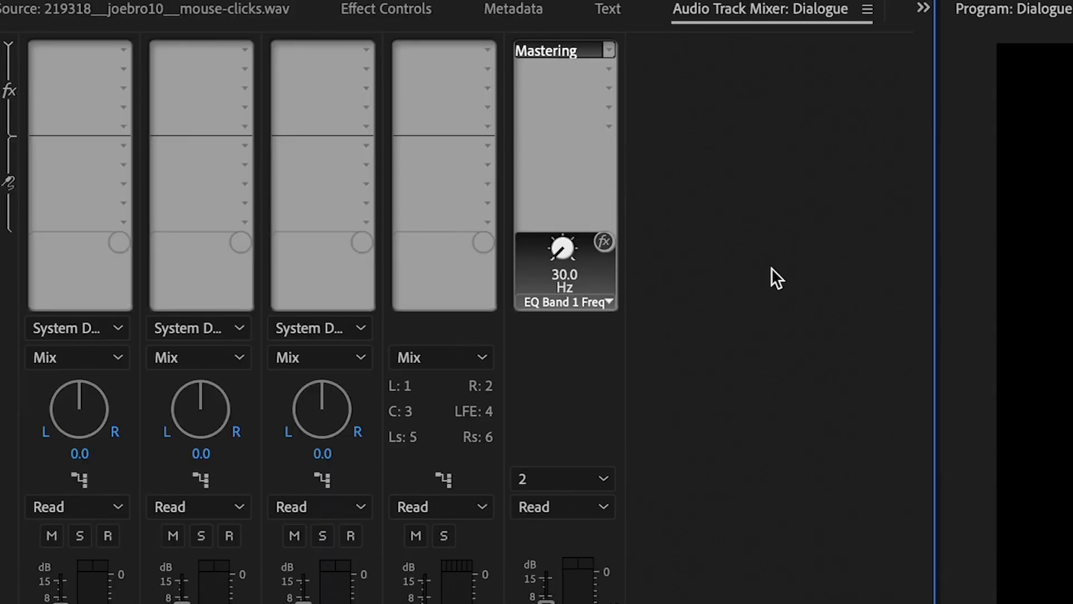
# Step: Open the Mastering effect's editor and apply the Subtle Clarity preset
pyautogui.doubleClick(570, 48)
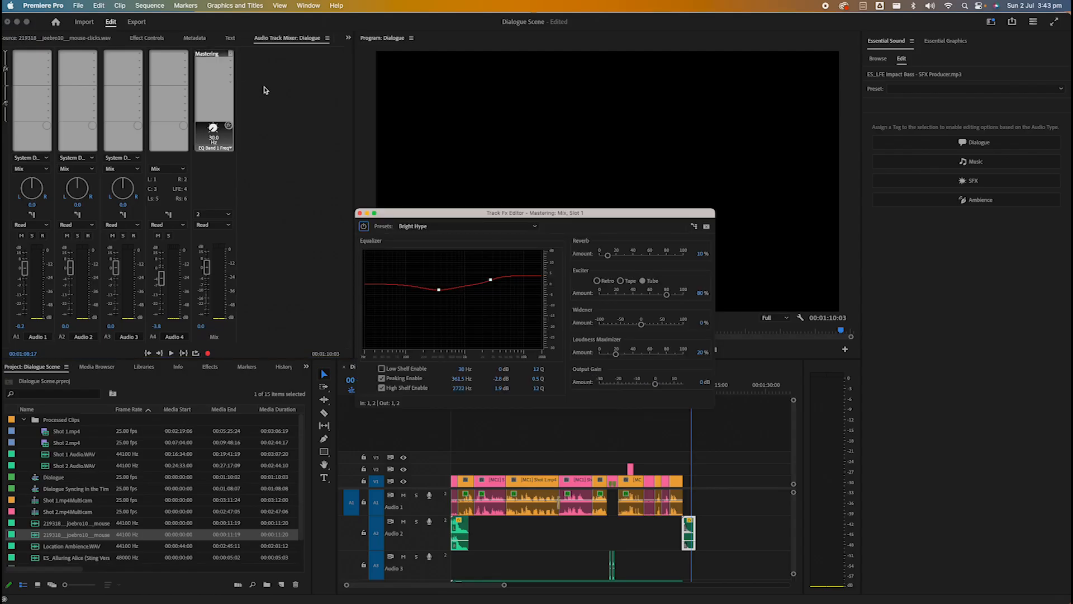
pyautogui.moveTo(417, 231); pyautogui.dragTo(376, 223)
pyautogui.click(375, 223)
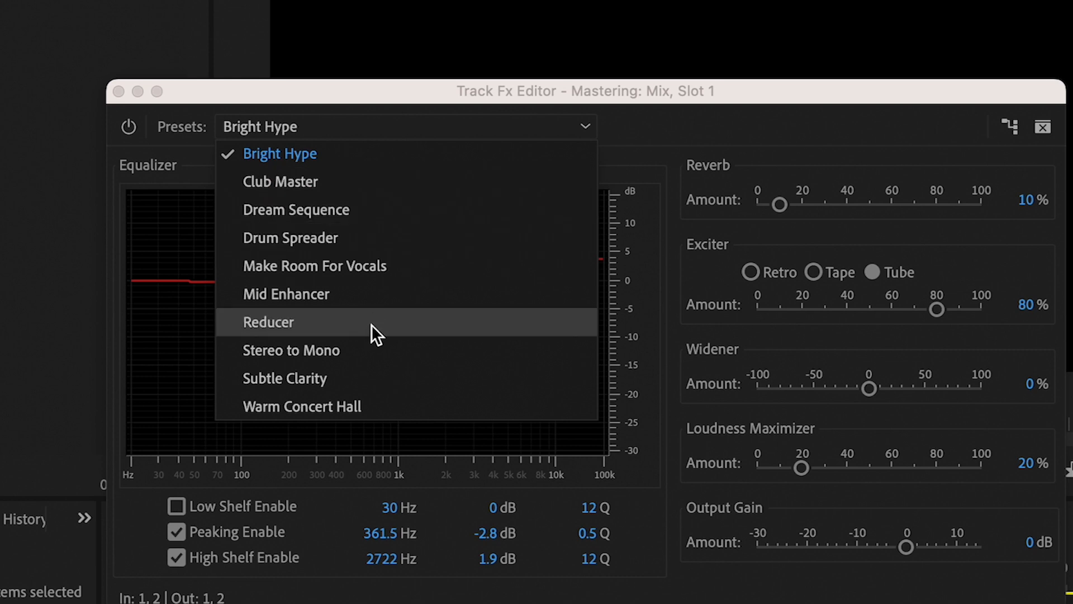
pyautogui.click(320, 383)
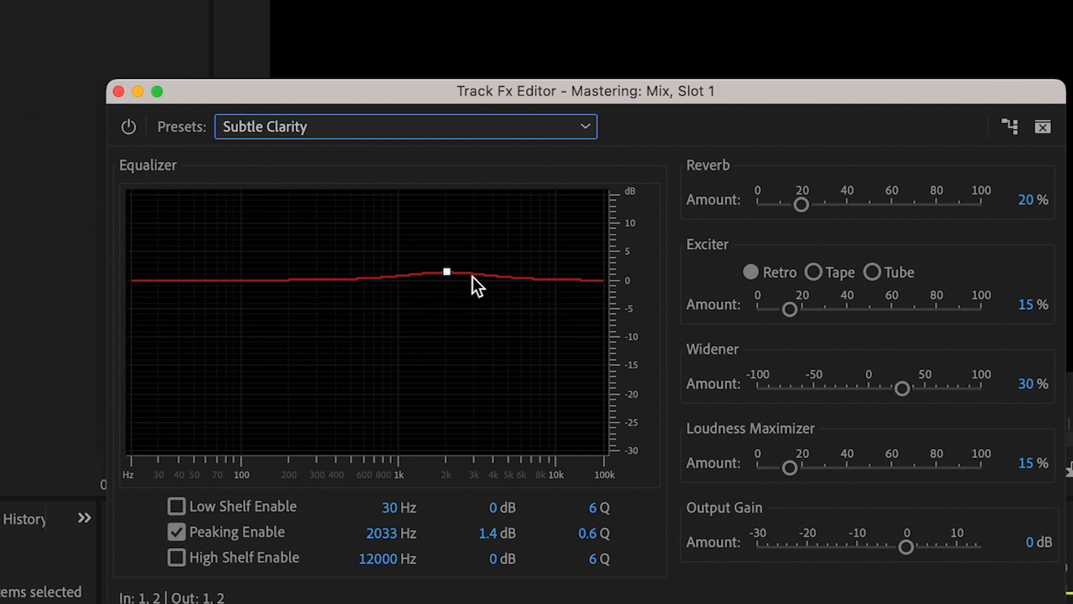
# Step: Play the sequence and raise the equalizer's peaking band to 3.5 dB at 2168.5 Hz
pyautogui.click(745, 603)
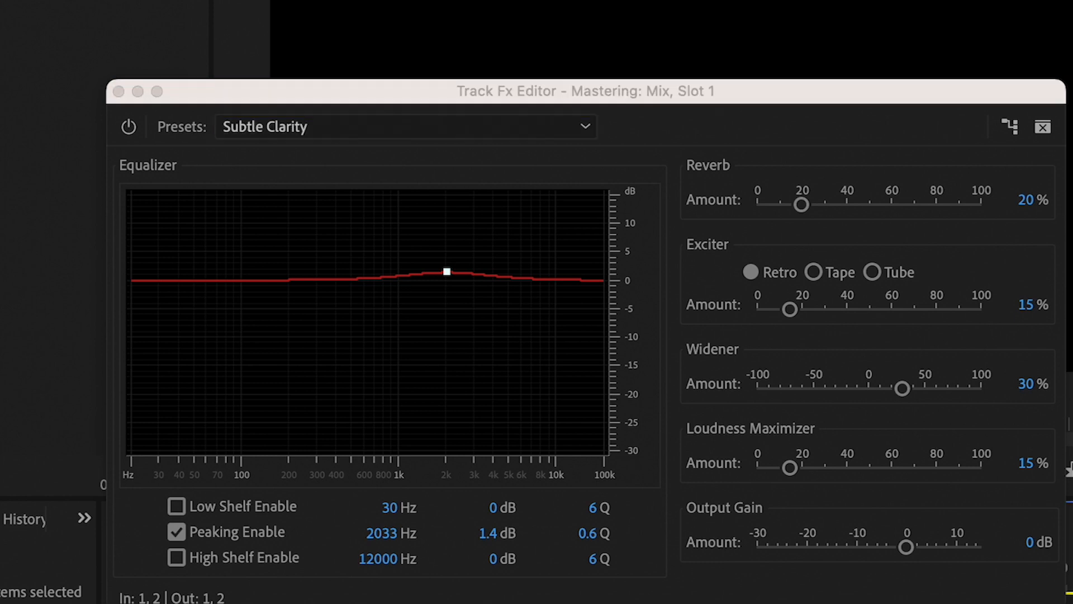
pyautogui.press('space')
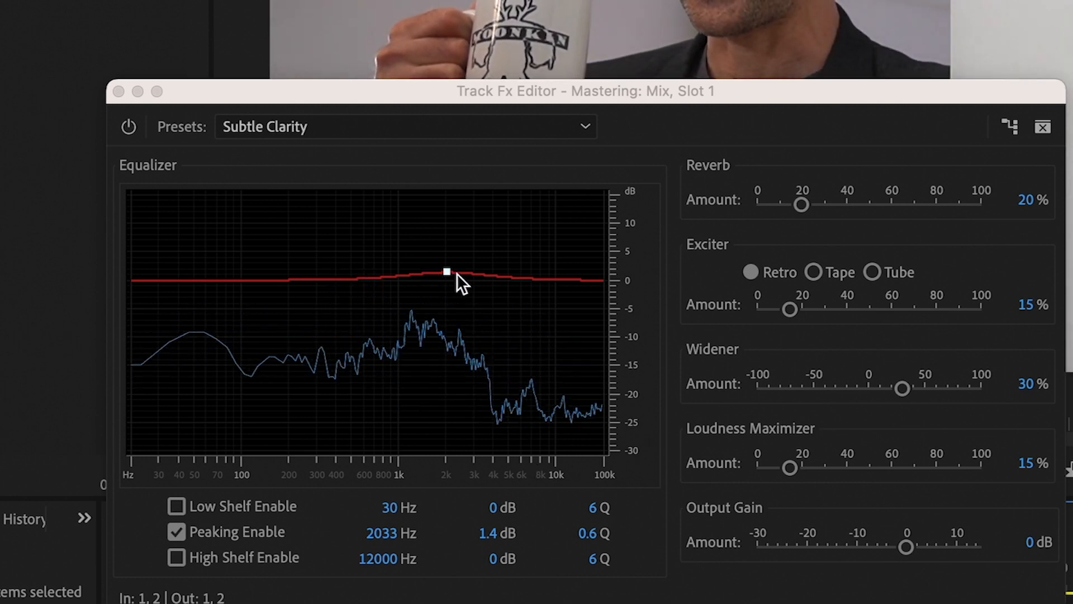
pyautogui.moveTo(447, 274)
pyautogui.moveTo(447, 272); pyautogui.dragTo(452, 261)
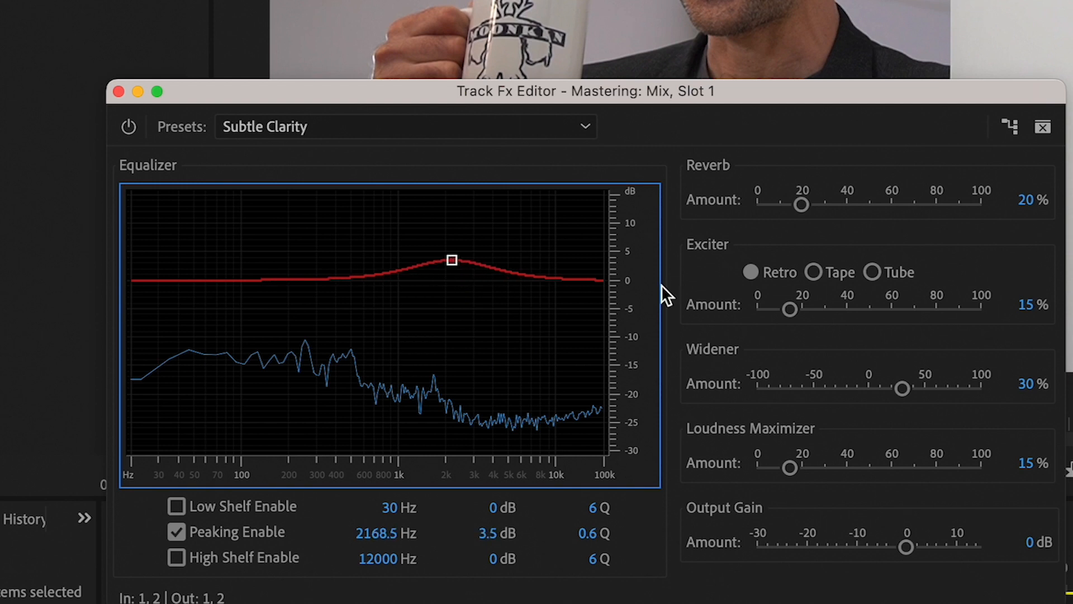
# Step: Replay earlier dialogue while bypassing and re-enabling the Mastering effect to compare the sound
pyautogui.moveTo(610, 99); pyautogui.dragTo(562, 40)
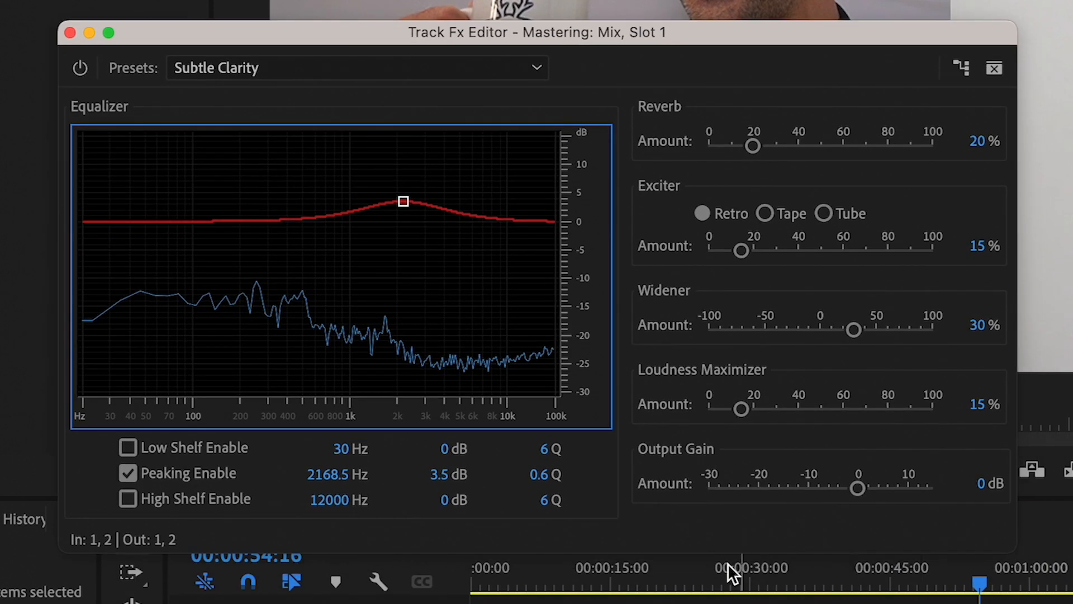
pyautogui.click(647, 579)
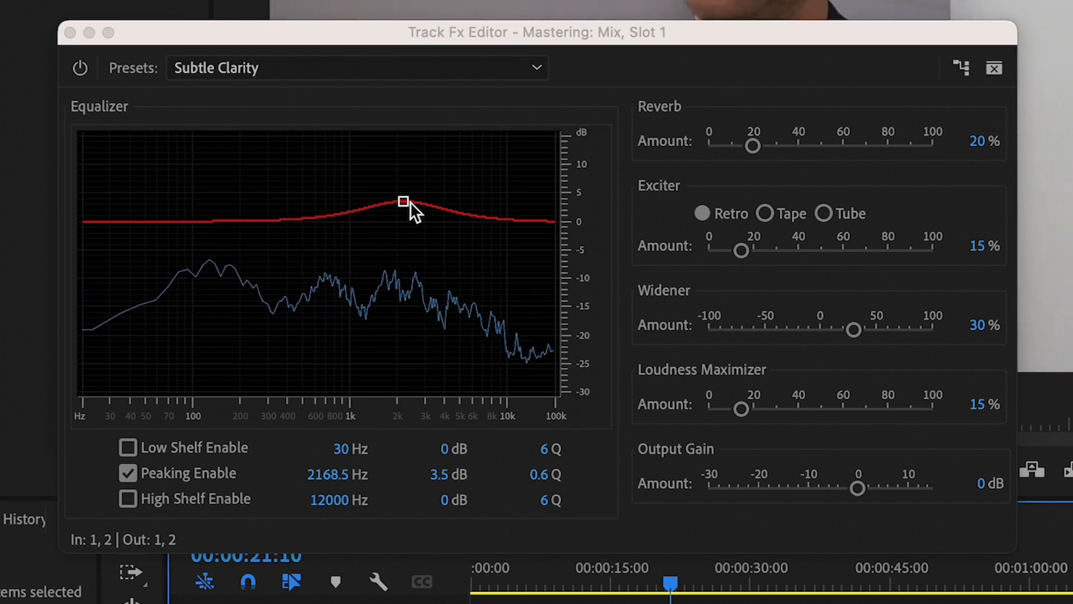
pyautogui.click(70, 63)
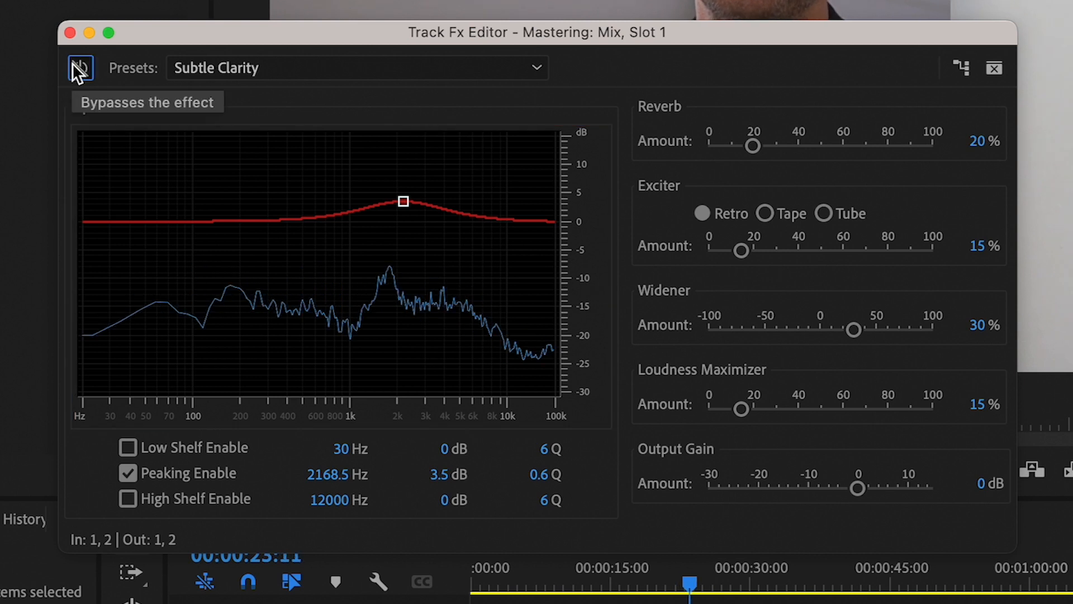
pyautogui.click(71, 62)
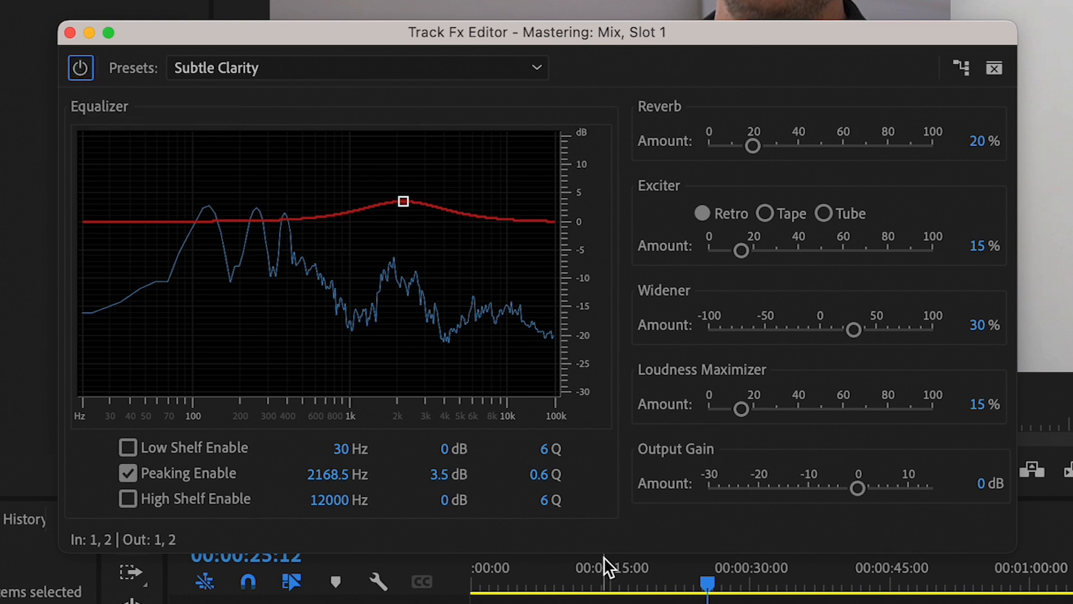
pyautogui.click(630, 576)
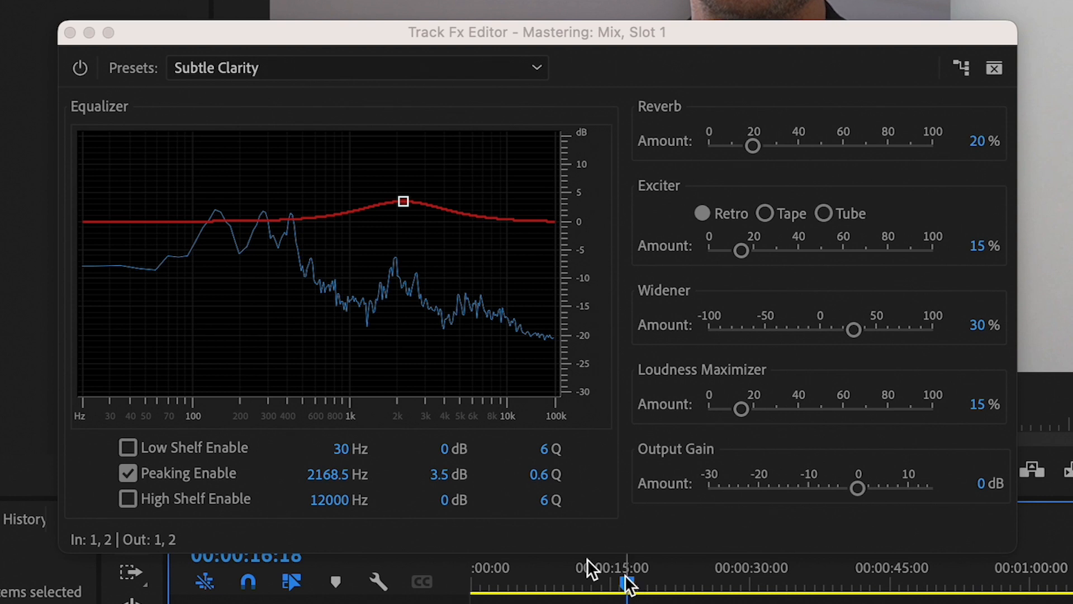
pyautogui.click(82, 72)
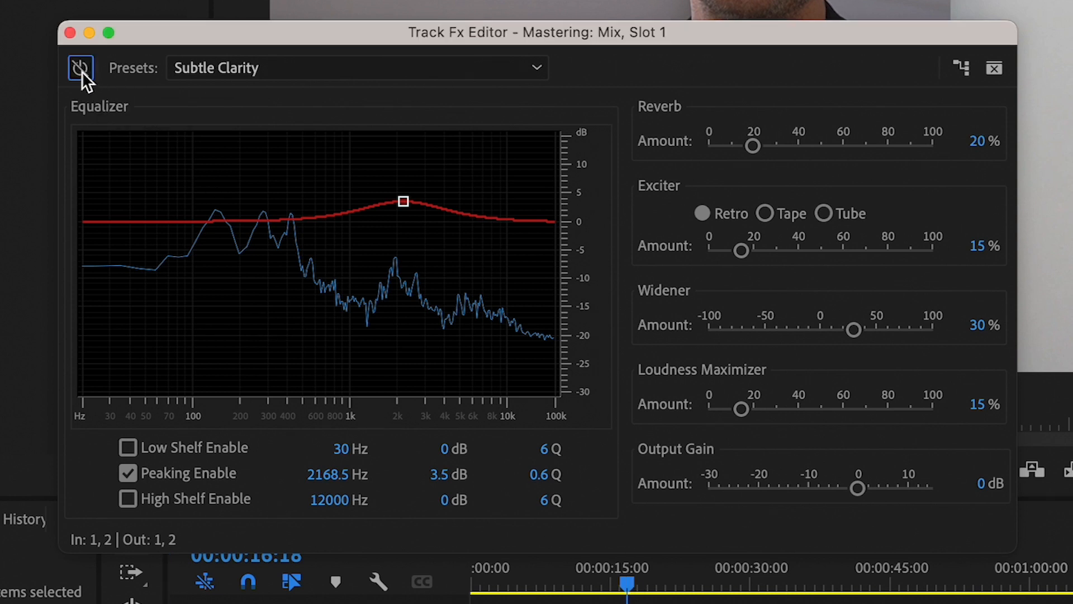
pyautogui.click(82, 71)
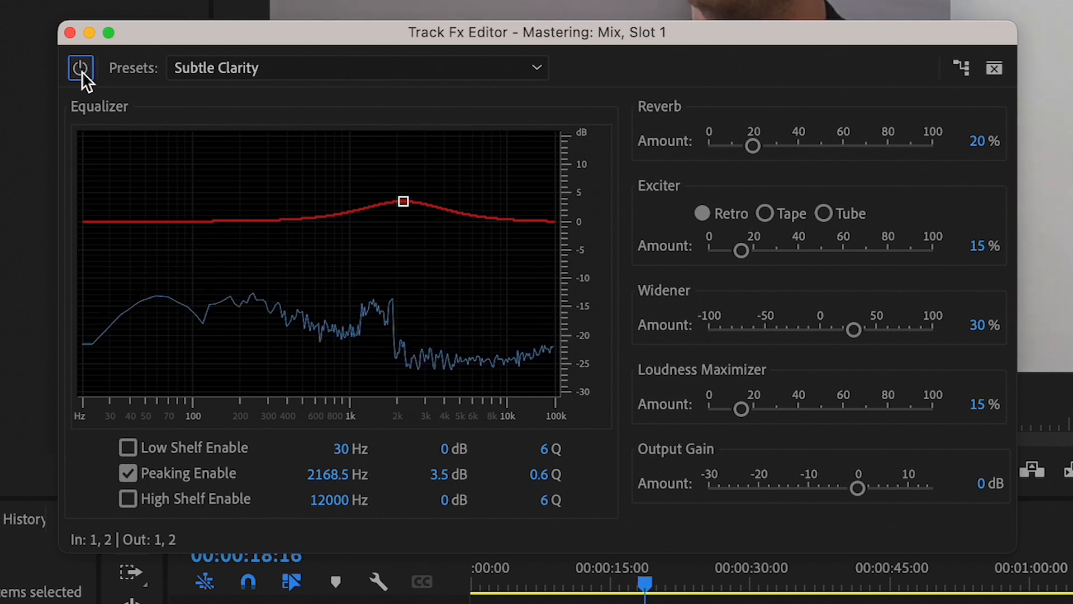